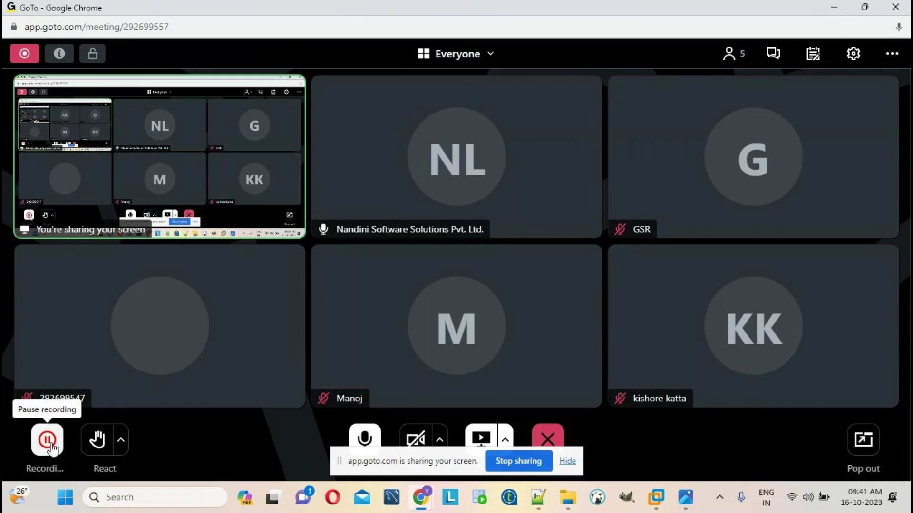
# Show the NandiniSoftwareSolutionsPvtLtd_Advertisement.jpg course image in front of the GoTo meeting
pyautogui.click(680, 501)
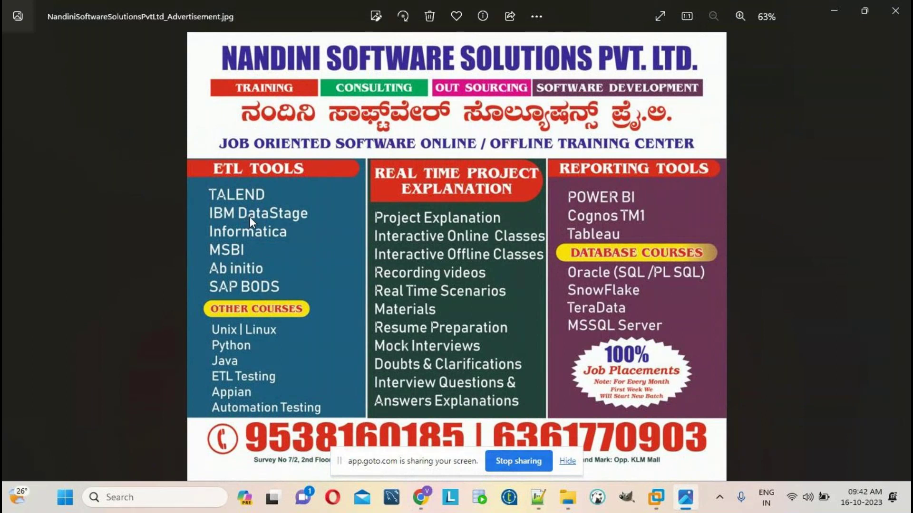
# In the Notepad++ note, add the line 'lot of opening' below the IBM Datastage heading
pyautogui.click(537, 497)
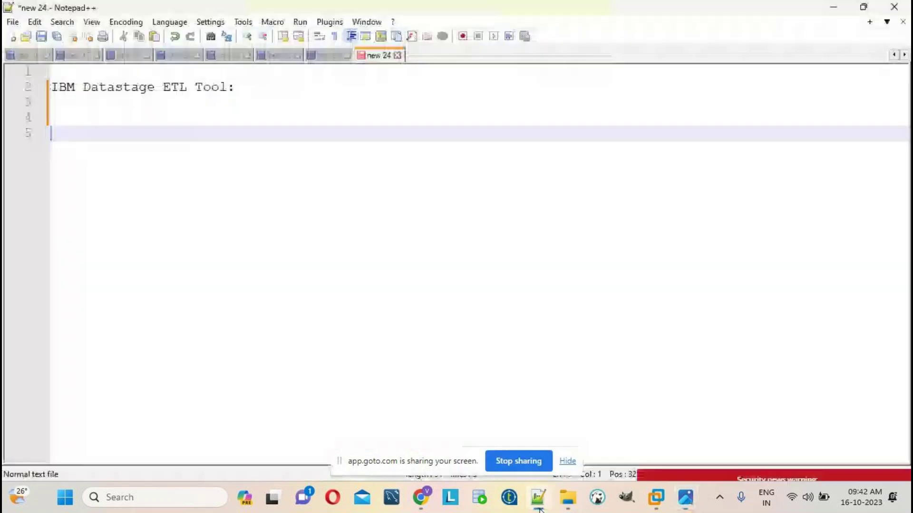
pyautogui.write('ibm')
pyautogui.press('BackSpace')
pyautogui.press('BackSpace')
pyautogui.press('BackSpace')
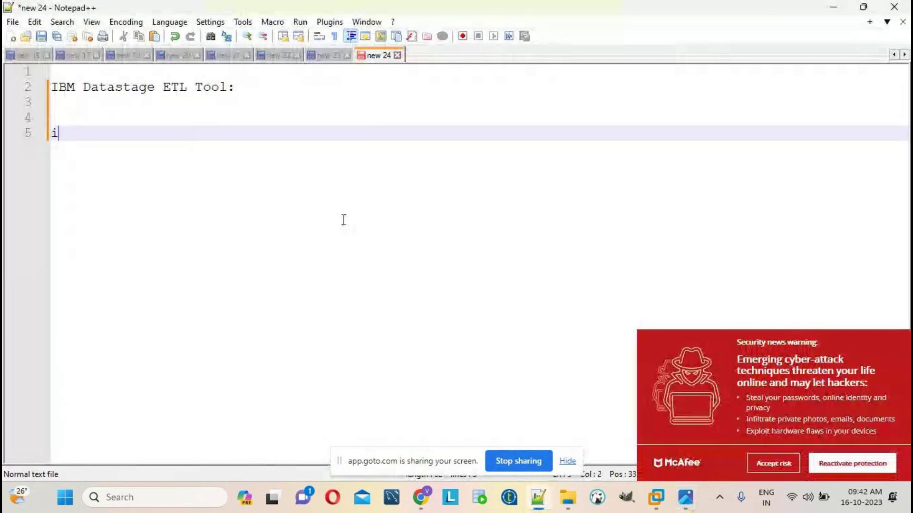
pyautogui.write('lot of oen')
pyautogui.press('BackSpace')
pyautogui.press('BackSpace')
pyautogui.write('pin')
pyautogui.press('BackSpace')
pyautogui.press('BackSpace')
pyautogui.write('ening')
pyautogui.press('Return')
pyautogui.press('Return')
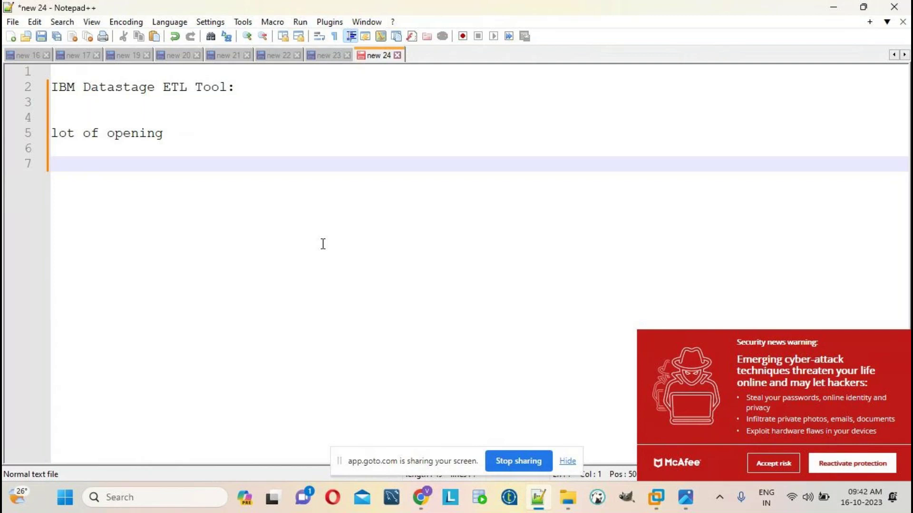
# Replace the 'lot of opening' line with 'tomorrow' and 'morning 9.30 am to 10.30 am ist'
pyautogui.click(566, 461)
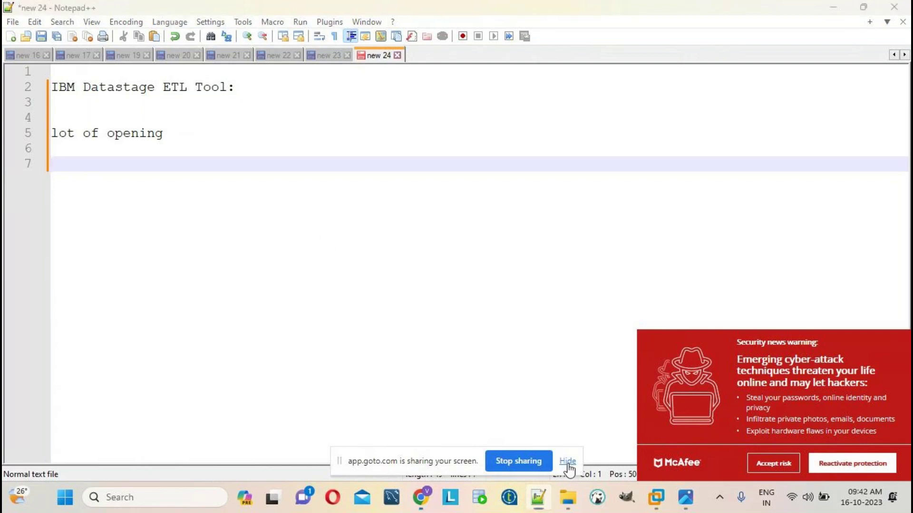
pyautogui.click(189, 147)
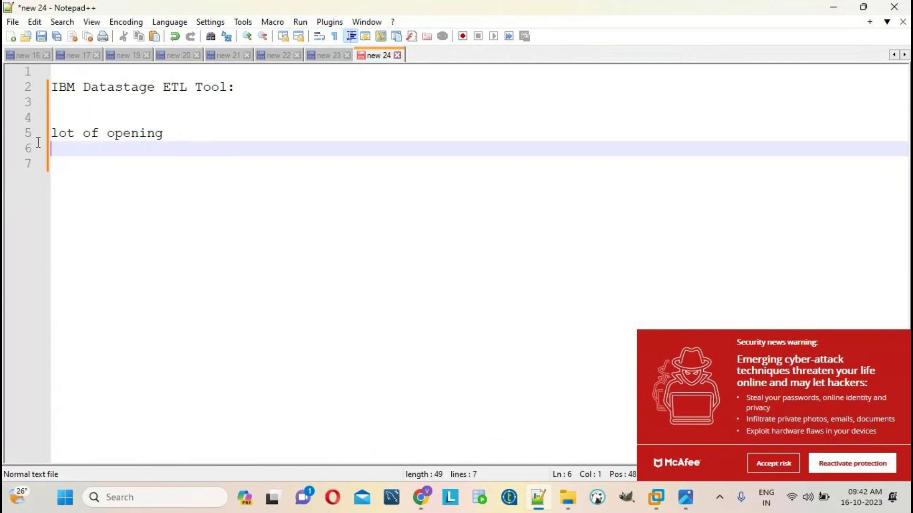
pyautogui.click(34, 135)
pyautogui.press('BackSpace')
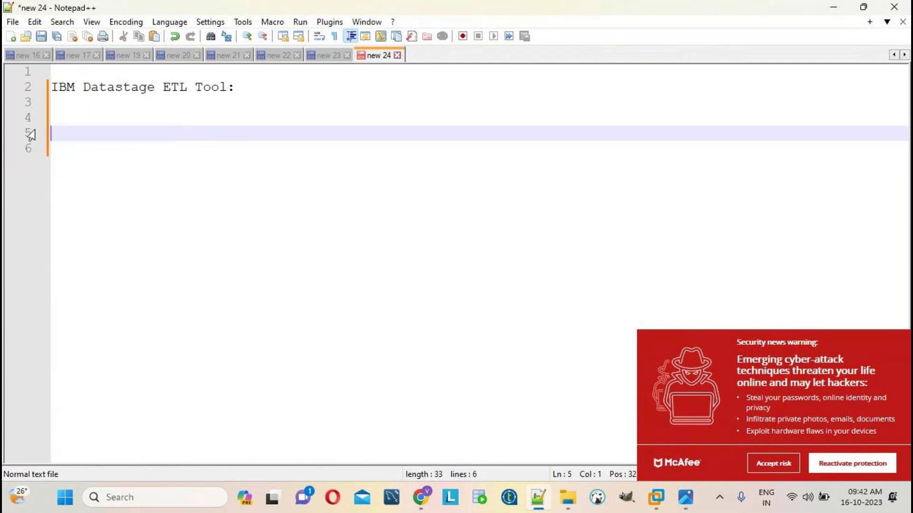
pyautogui.write('tomorrow')
pyautogui.press('Return')
pyautogui.press('Return')
pyautogui.write('morning')
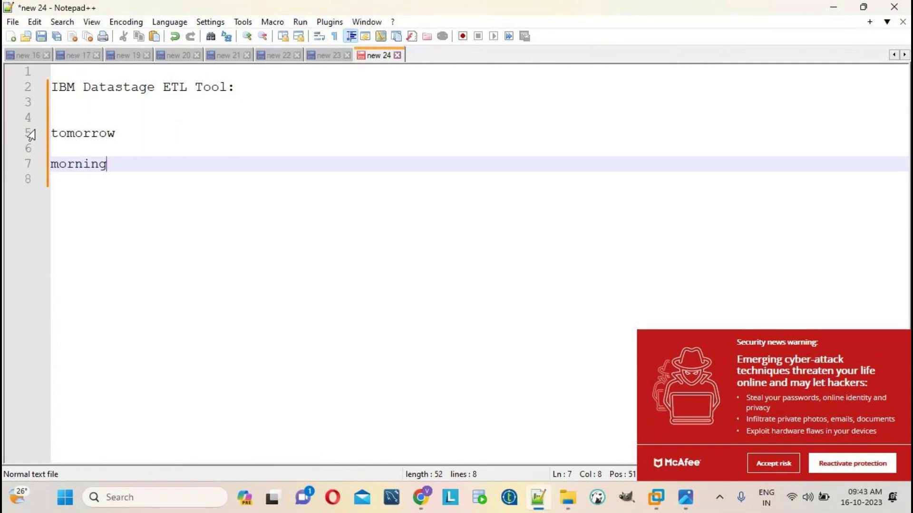
pyautogui.write(' 9.30 am to 10')
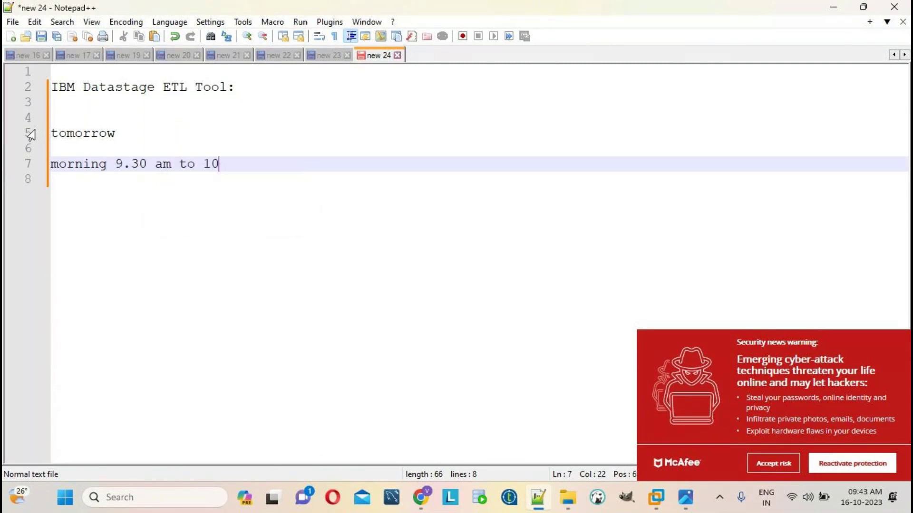
pyautogui.write('.30 am ist')
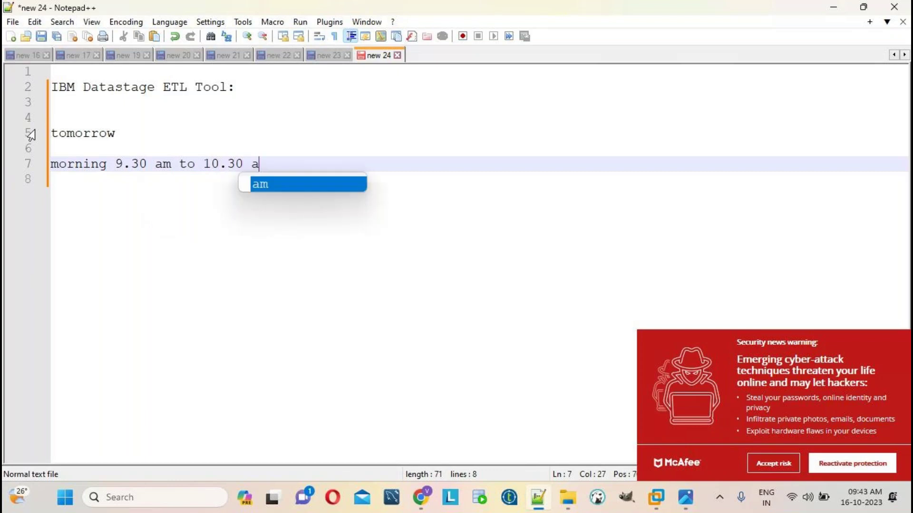
pyautogui.press('Return')
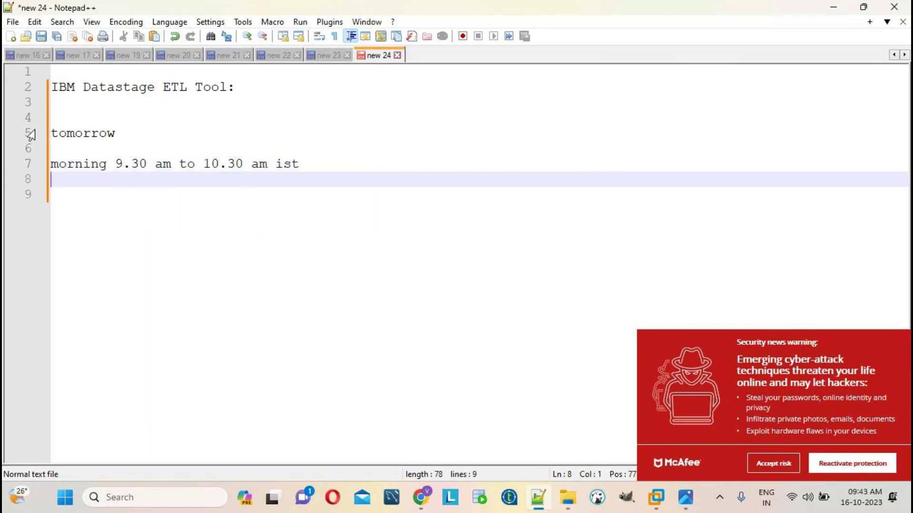
# Add the line 'course duration 35 working days' followed by blank lines
pyautogui.write('course duration 35 working days')
pyautogui.press('Return')
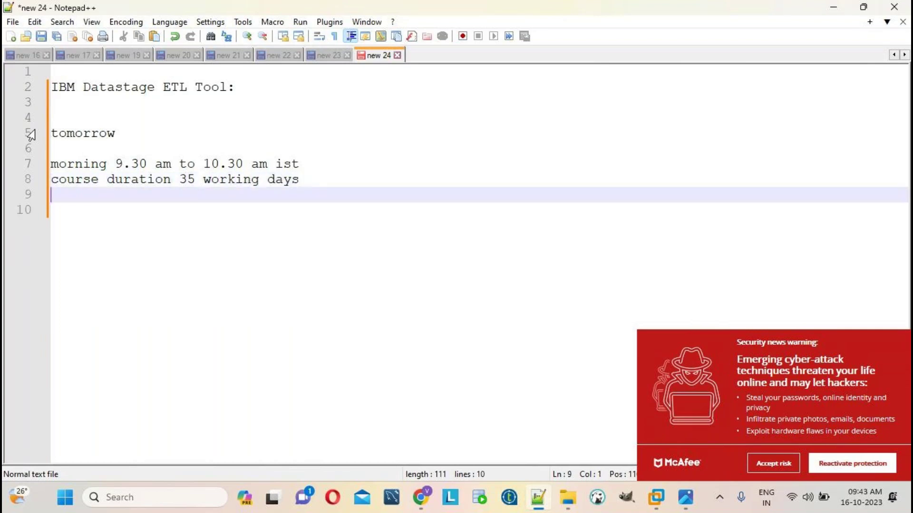
pyautogui.press('Return')
pyautogui.click(779, 463)
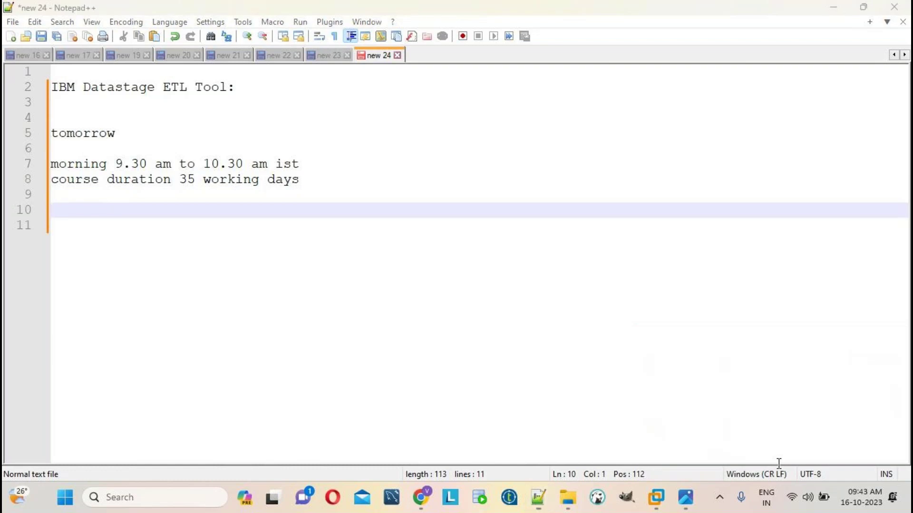
# Return to GoTo Meeting and set system sound output to Headphones (2- Synaptics Audio)
pyautogui.moveTo(656, 498)
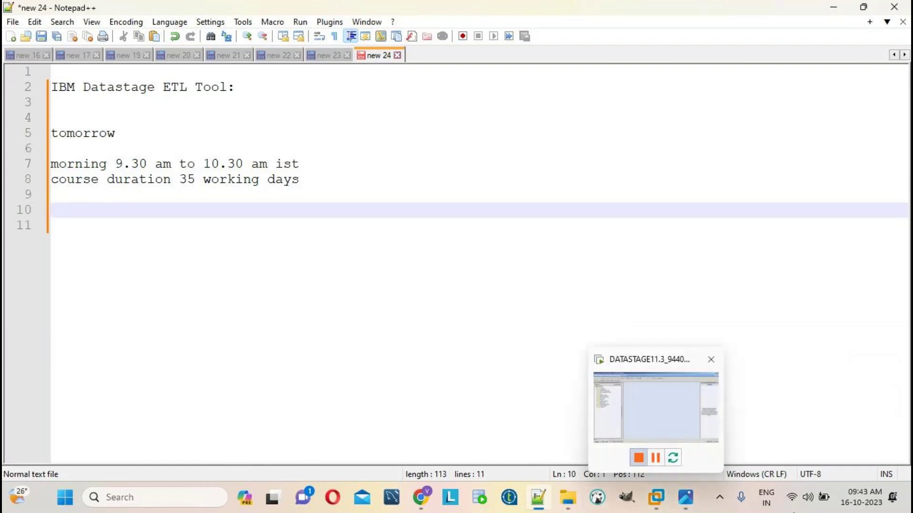
pyautogui.moveTo(421, 497)
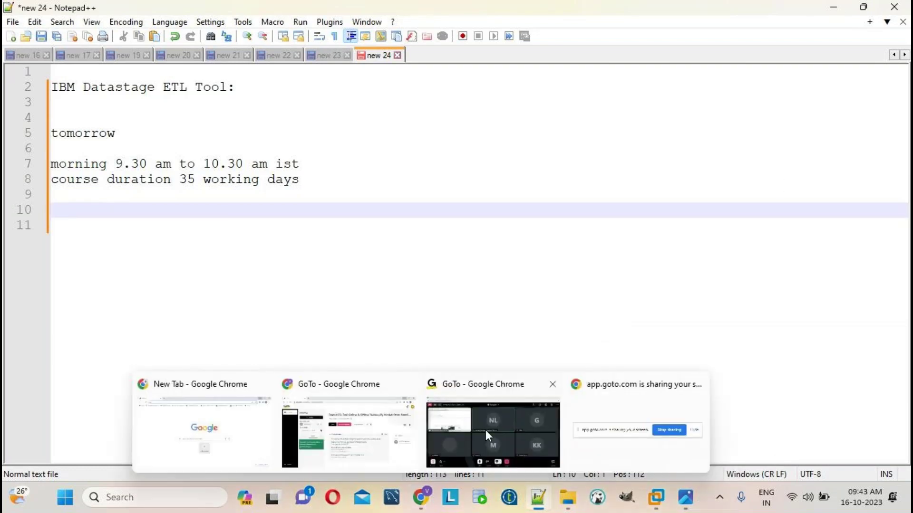
pyautogui.click(486, 429)
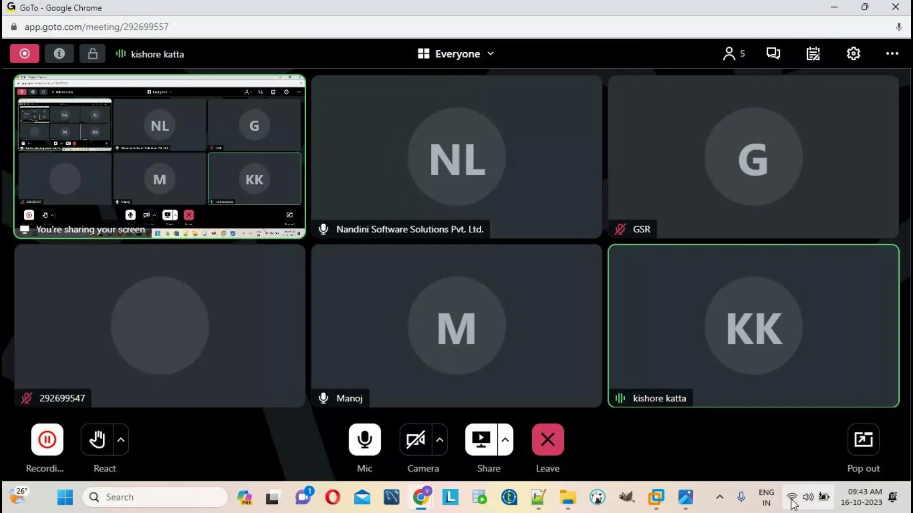
pyautogui.click(810, 501)
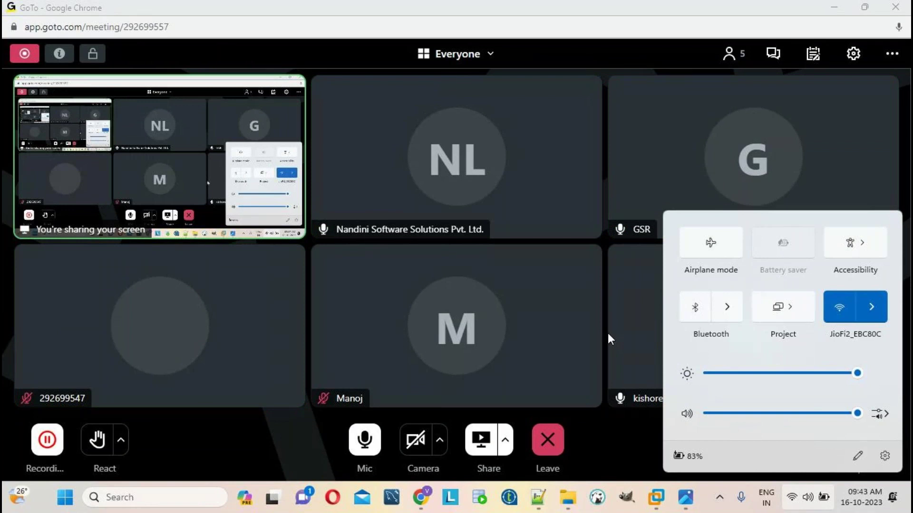
pyautogui.click(878, 414)
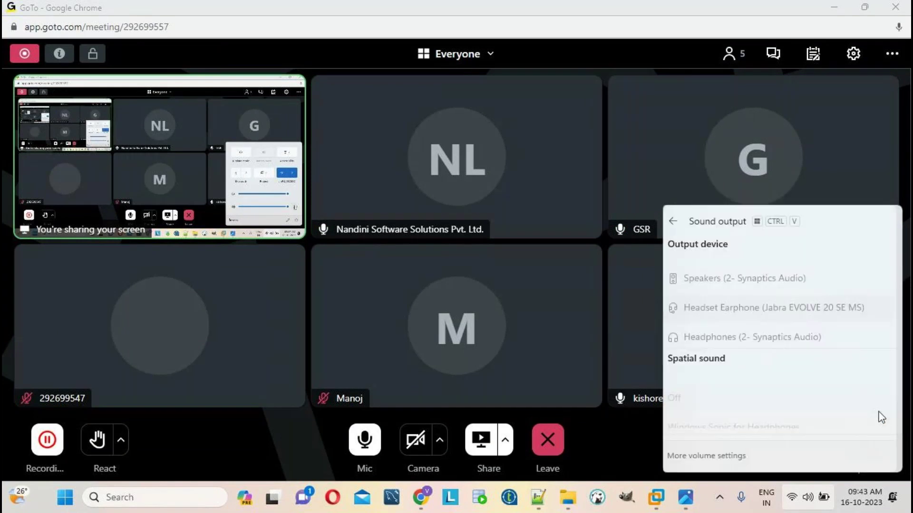
pyautogui.click(736, 327)
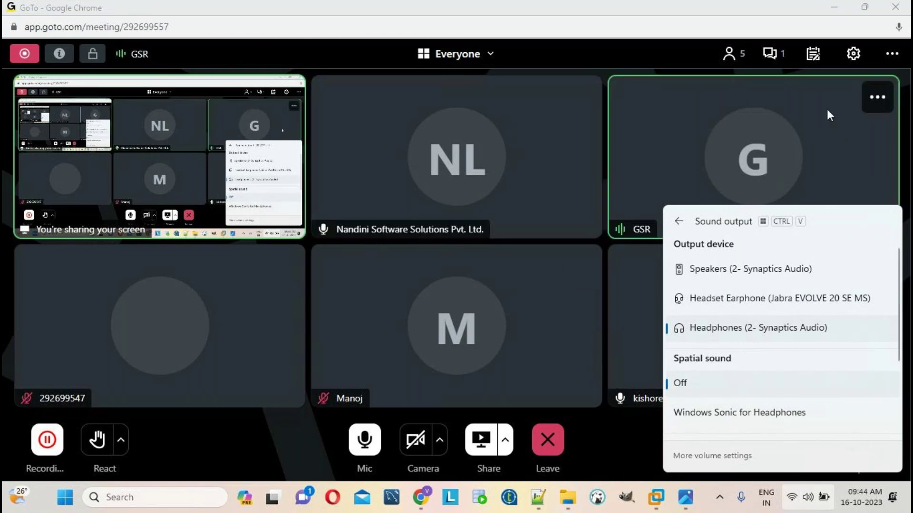
# Open the meeting chat and check the Wi-Fi connection details
pyautogui.click(770, 53)
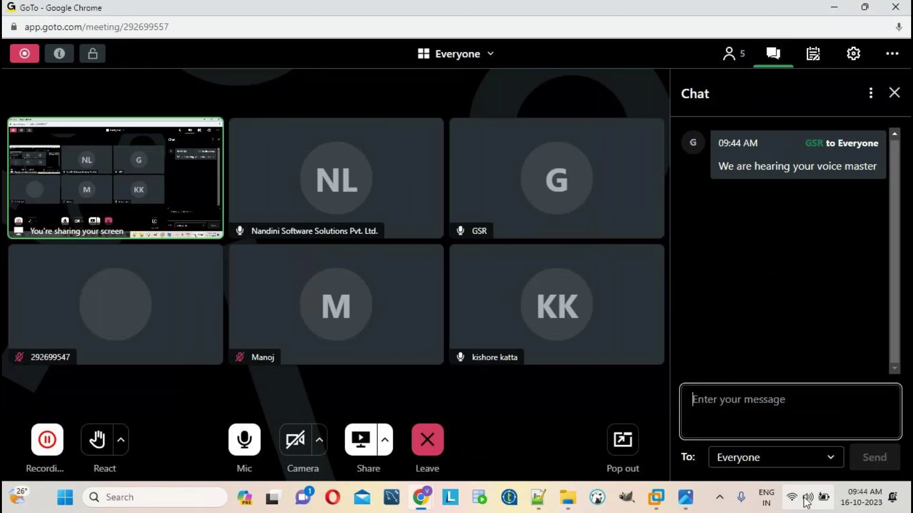
pyautogui.click(807, 499)
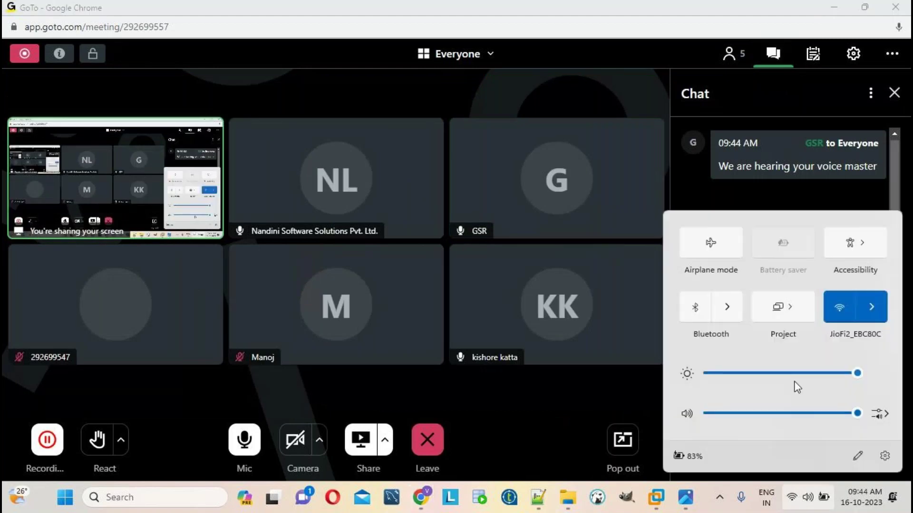
pyautogui.click(870, 307)
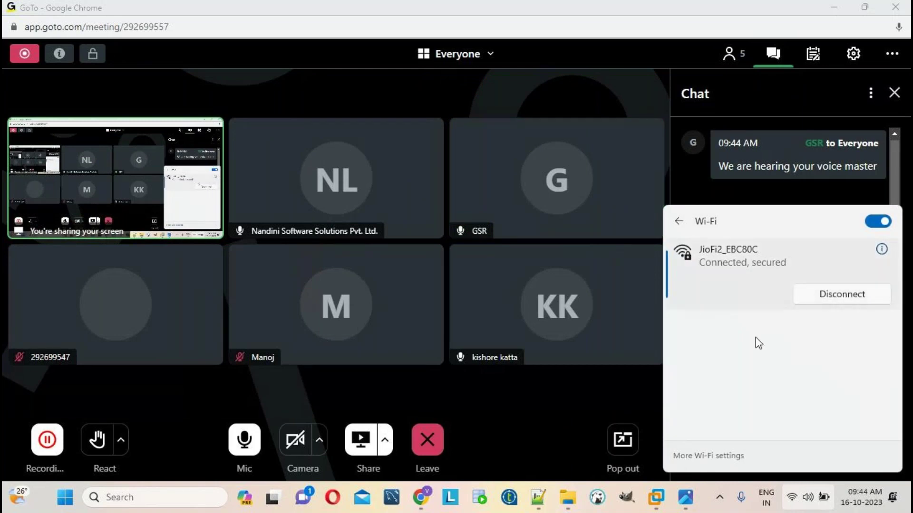
pyautogui.click(853, 59)
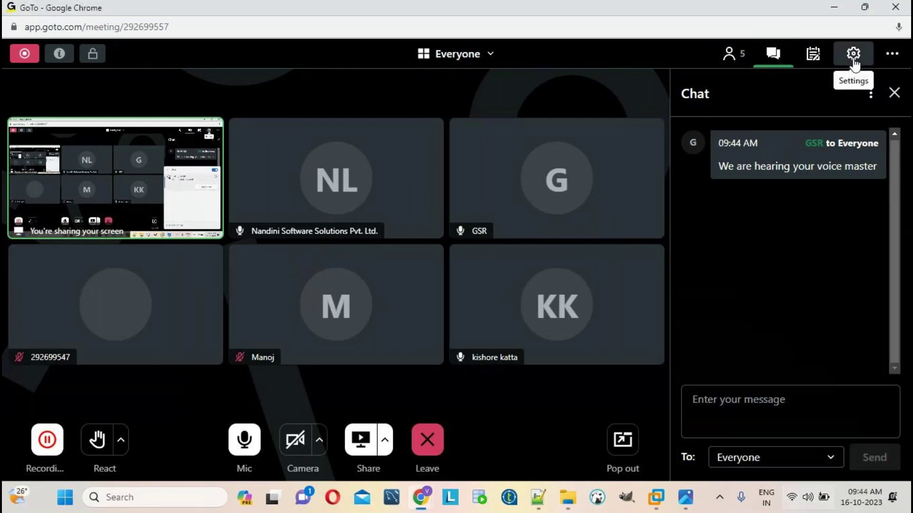
# Set the meeting's speaker to Headset Earphone (Jabra EVOLV) in the audio settings
pyautogui.click(853, 55)
pyautogui.scroll(-2, 754, 383)
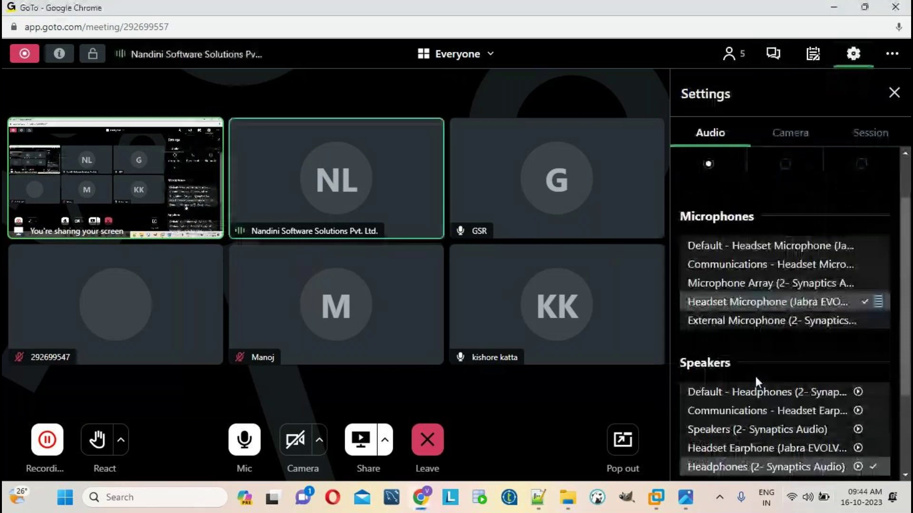
pyautogui.scroll(-2, 755, 380)
pyautogui.click(754, 383)
pyautogui.scroll(-2, 754, 385)
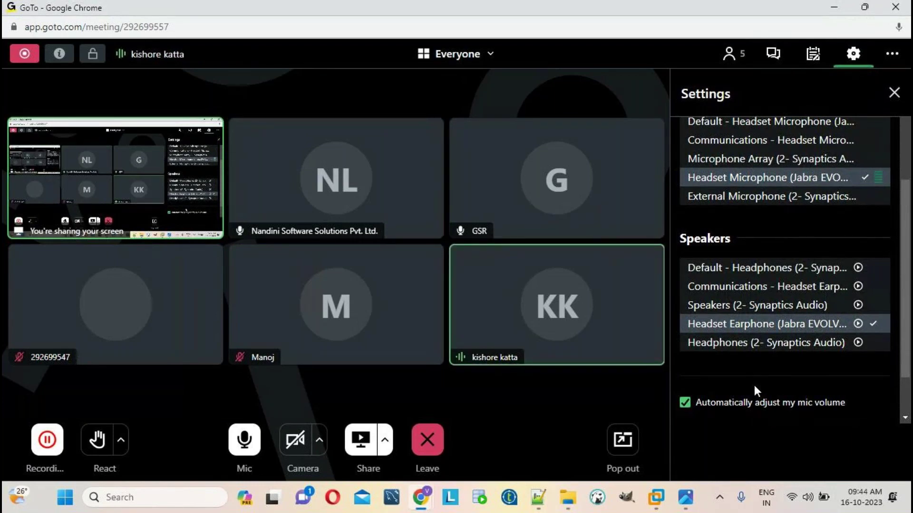
# Show the training-centre advertisement image full screen
pyautogui.moveTo(657, 499)
pyautogui.moveTo(686, 499)
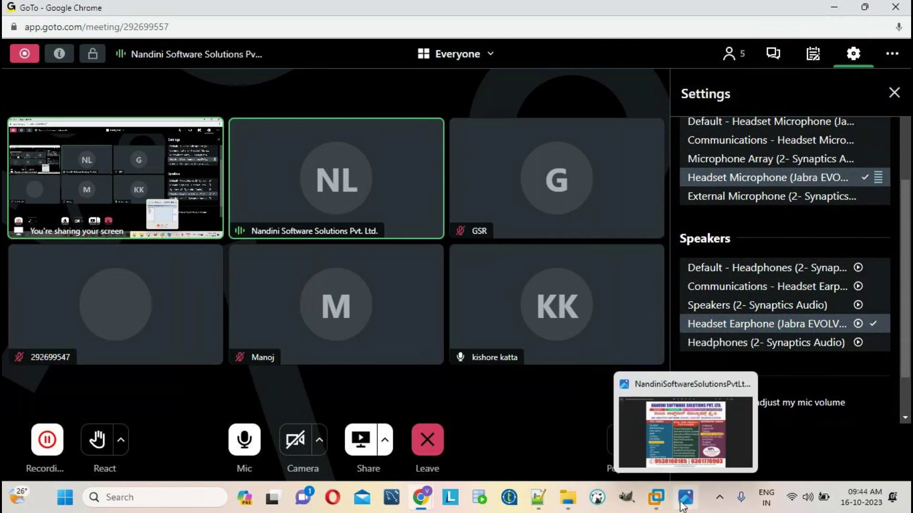
pyautogui.click(692, 446)
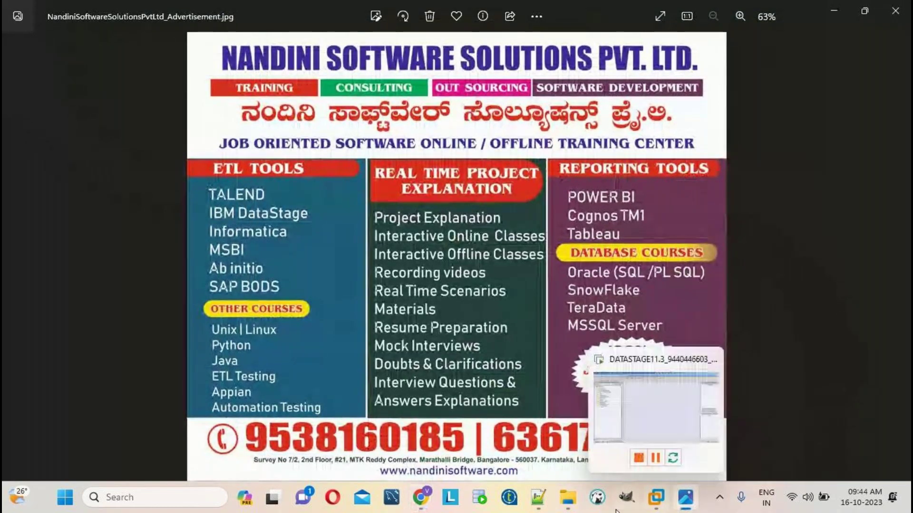
# Delete all the IBM Datastage schedule text from the Notepad++ note
pyautogui.click(541, 502)
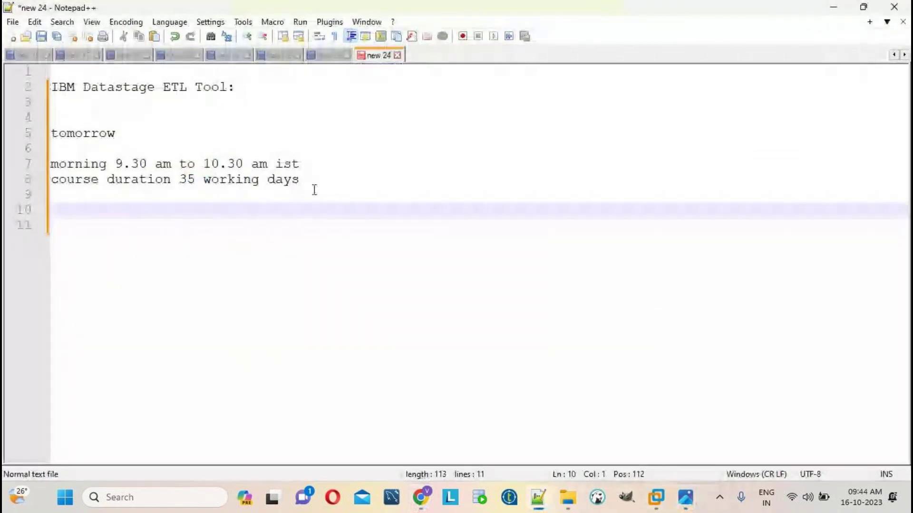
pyautogui.moveTo(314, 190); pyautogui.dragTo(677, 6)
pyautogui.press('Delete')
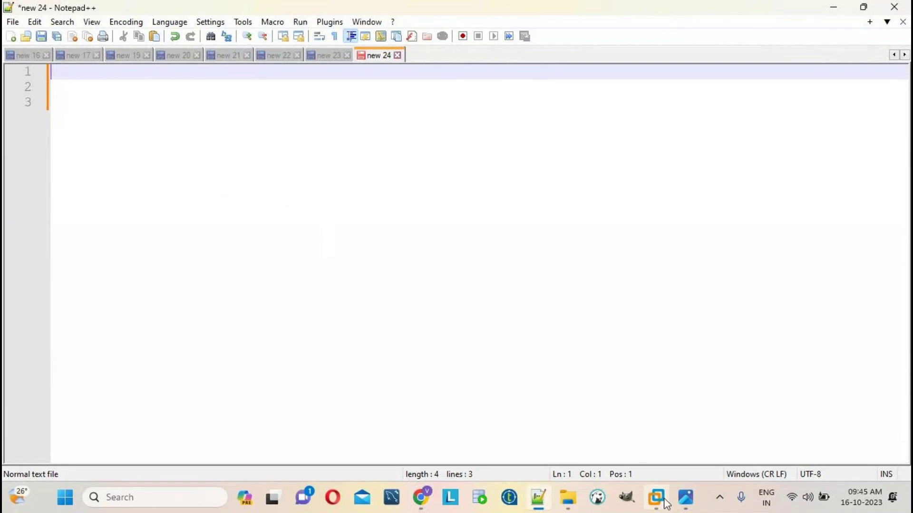
# Bring up the DataStage virtual machine and open a maximized Computer window on Local Disk (C:)
pyautogui.moveTo(656, 497)
pyautogui.click(654, 423)
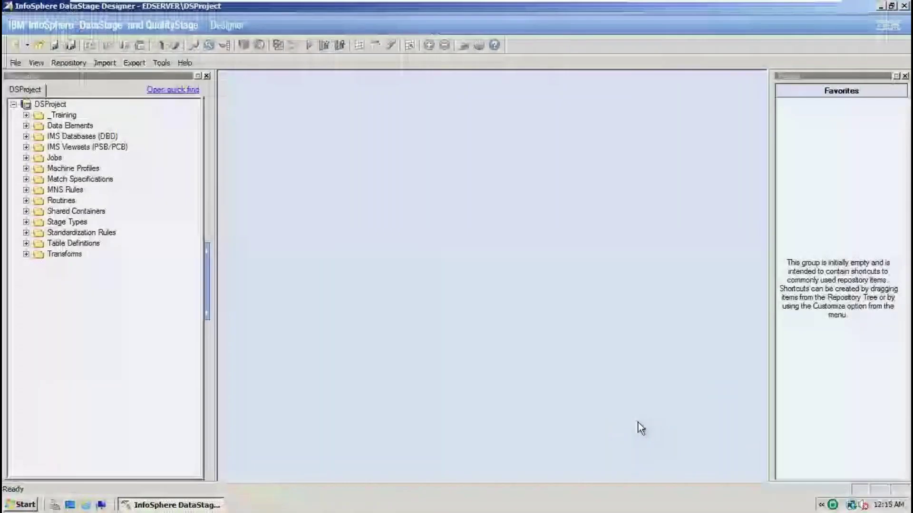
pyautogui.click(21, 505)
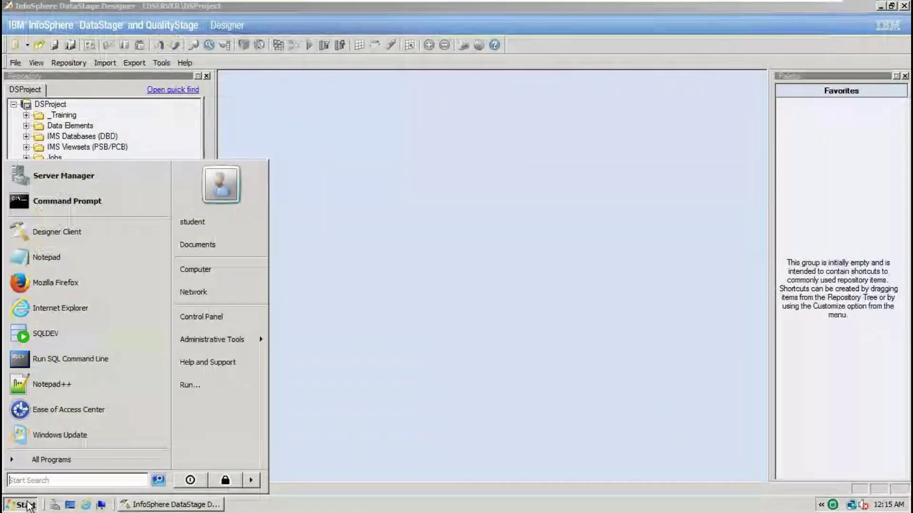
pyautogui.click(218, 272)
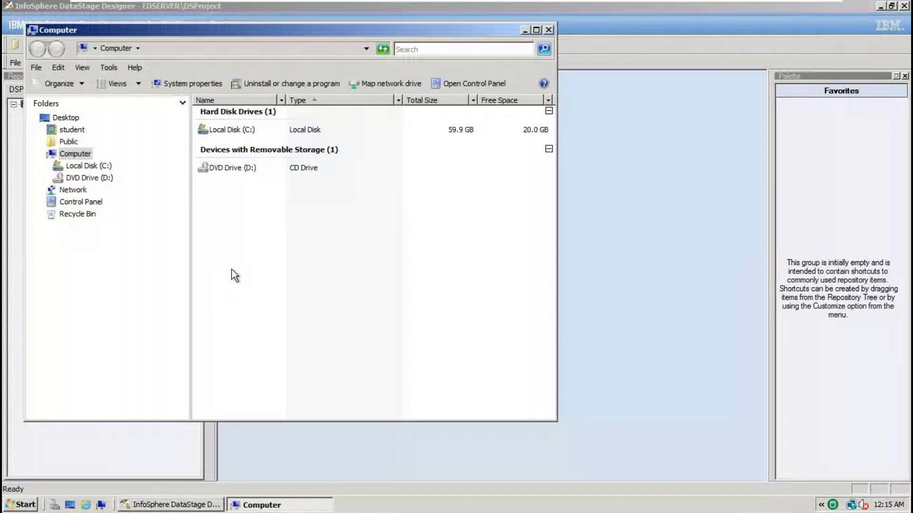
pyautogui.click(536, 30)
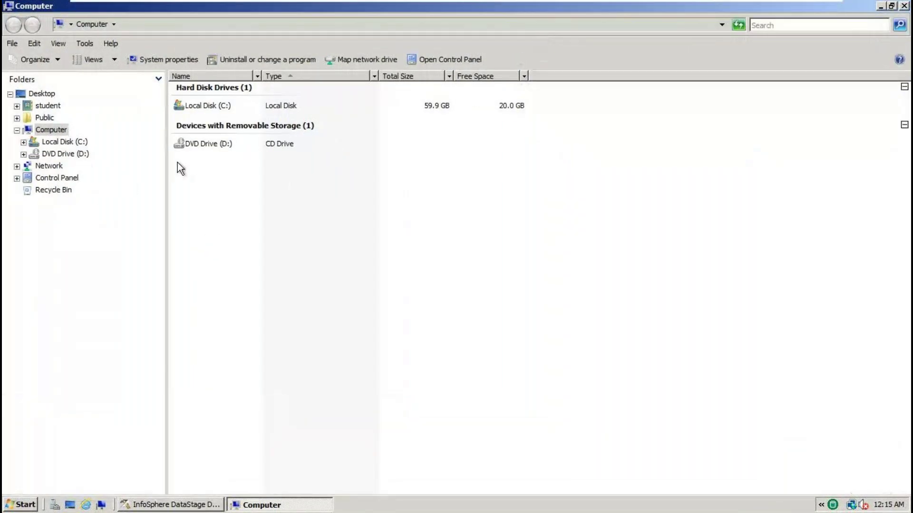
pyautogui.click(67, 143)
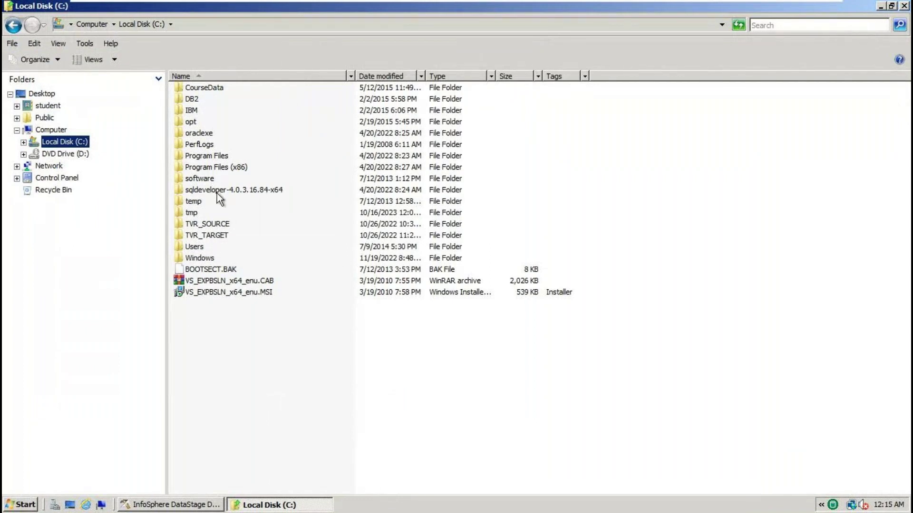
# Go to Users\student\Documents\VENKATA_DATASTAGE\SOURCE and right-click SRC_EMP.txt
pyautogui.doubleClick(204, 248)
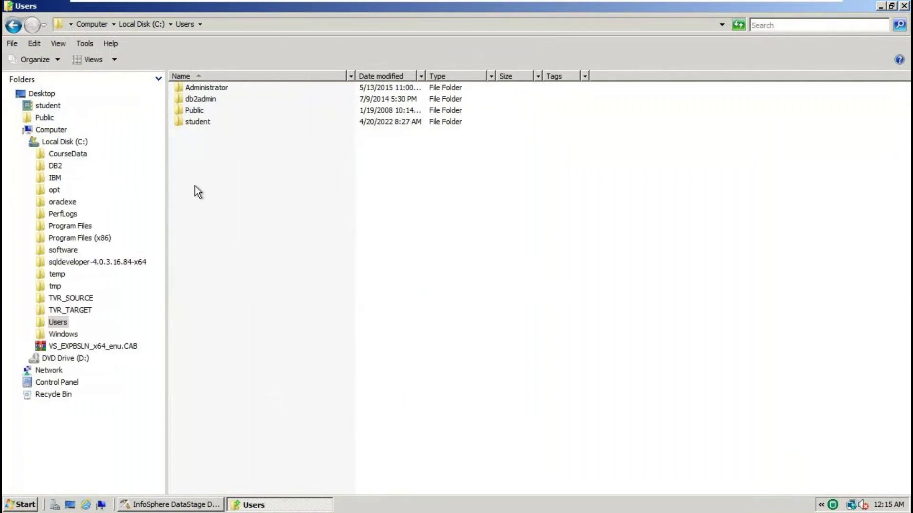
pyautogui.click(202, 122)
pyautogui.doubleClick(201, 123)
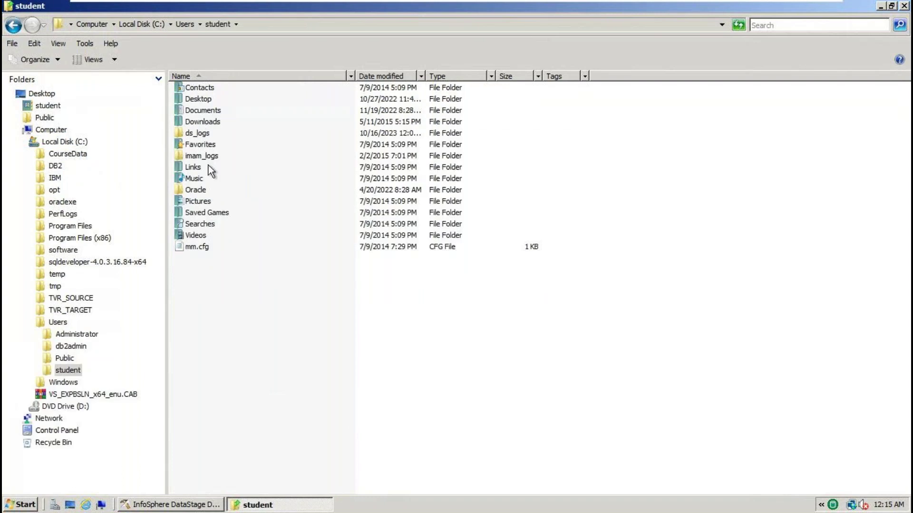
pyautogui.doubleClick(210, 113)
pyautogui.doubleClick(213, 100)
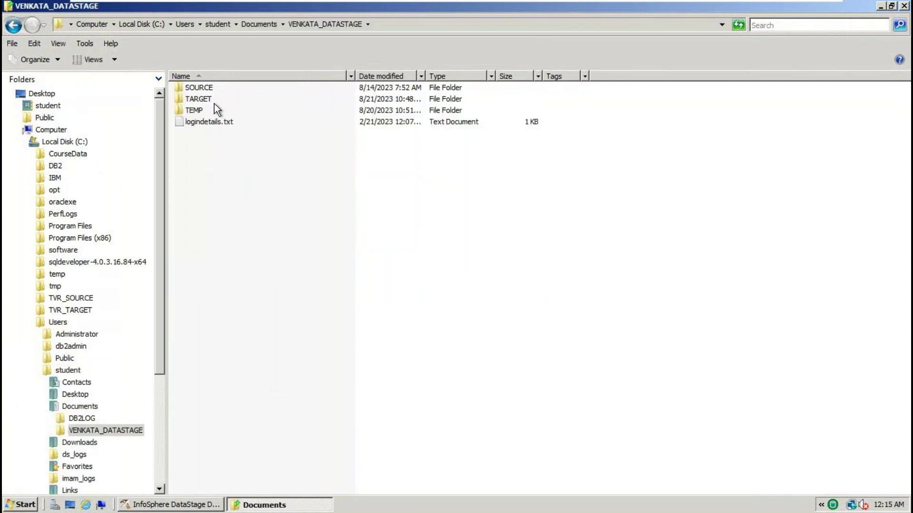
pyautogui.doubleClick(209, 93)
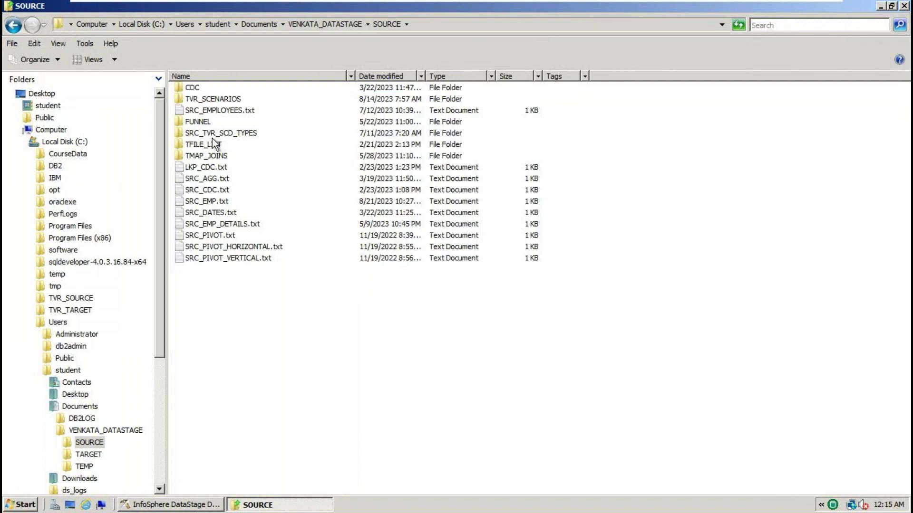
pyautogui.rightClick(213, 204)
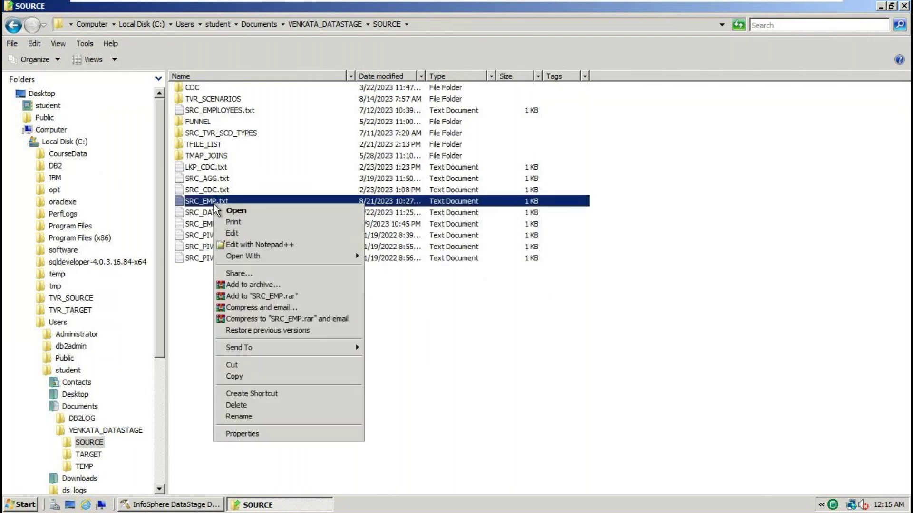
# Open SRC_EMP.txt in Notepad++, remove the trailing empty line 10, and save
pyautogui.click(247, 244)
pyautogui.moveTo(300, 278); pyautogui.dragTo(74, 183)
pyautogui.moveTo(3, 116); pyautogui.dragTo(4, 72)
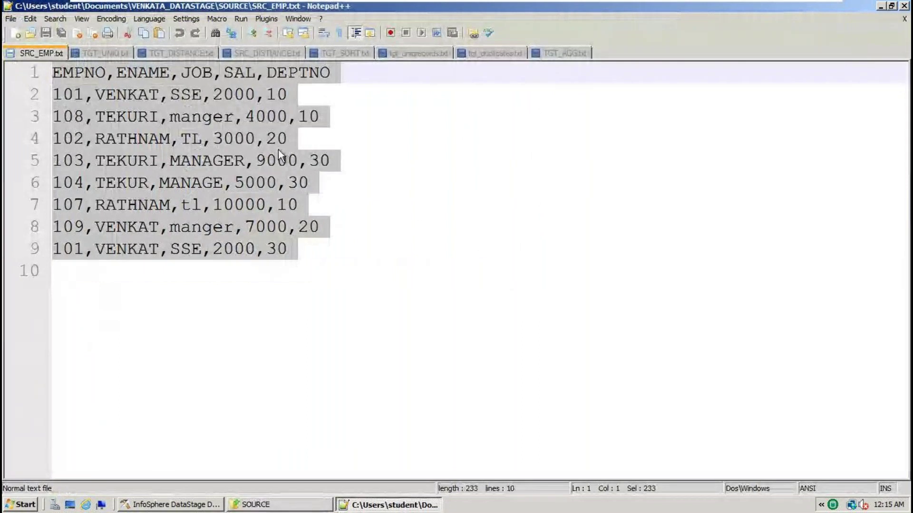
pyautogui.click(335, 232)
pyautogui.click(350, 277)
pyautogui.hotkey('shift', 'Up')
pyautogui.hotkey('shift', 'Up')
pyautogui.hotkey('shift', 'Up')
pyautogui.hotkey('shift', 'Up')
pyautogui.hotkey('shift', 'Up')
pyautogui.hotkey('shift', 'Up')
pyautogui.hotkey('shift', 'Up')
pyautogui.hotkey('shift', 'Up')
pyautogui.hotkey('shift', 'Up')
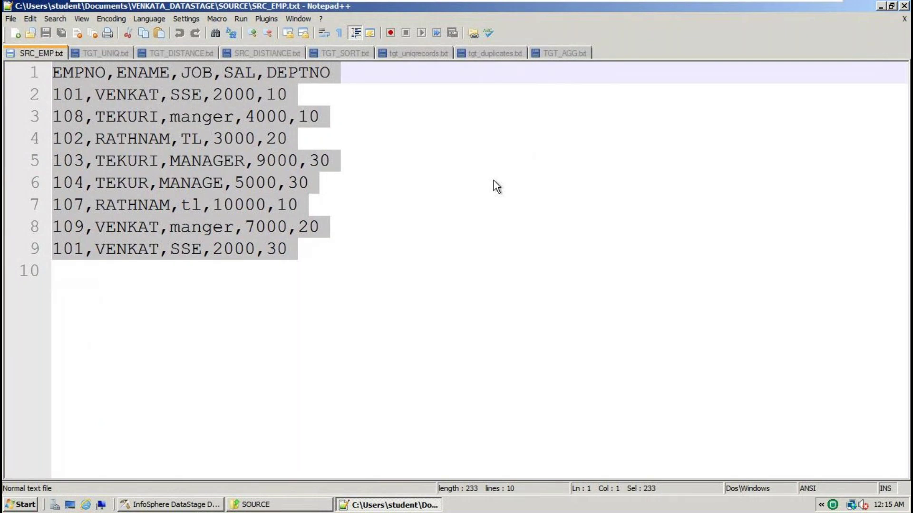
pyautogui.click(307, 258)
pyautogui.press('Delete')
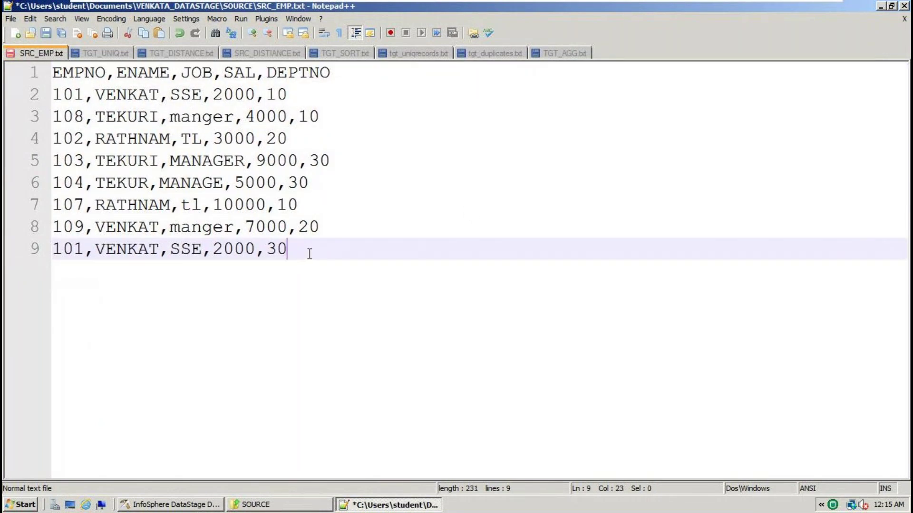
pyautogui.hotkey('ctrl', 's')
# Review the header column names EMPNO, ENAME, JOB, SAL and DEPTNO
pyautogui.moveTo(328, 78); pyautogui.dragTo(59, 78)
pyautogui.doubleClick(83, 77)
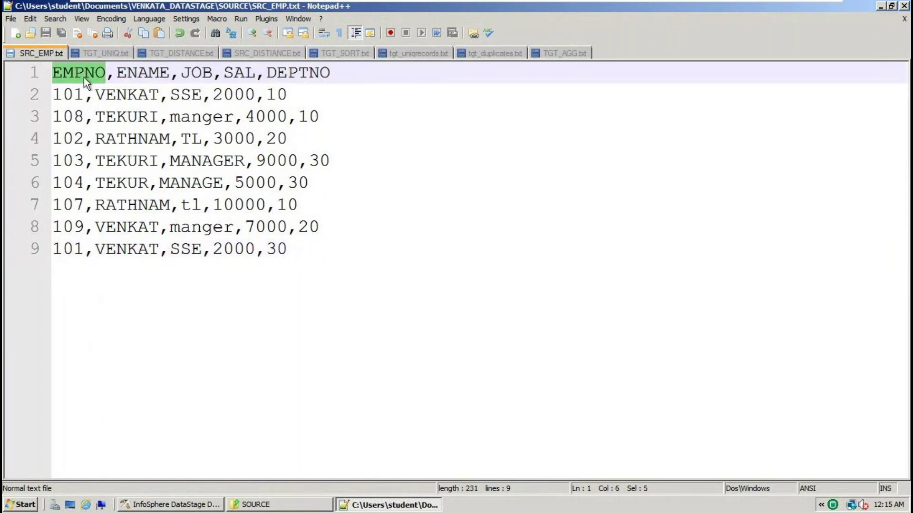
pyautogui.doubleClick(143, 75)
pyautogui.click(198, 74)
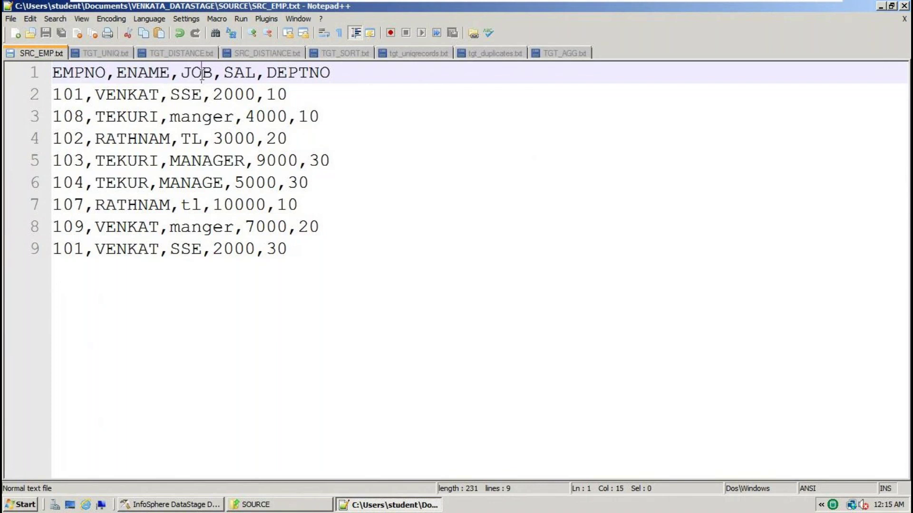
pyautogui.doubleClick(196, 75)
pyautogui.doubleClick(250, 75)
pyautogui.doubleClick(284, 76)
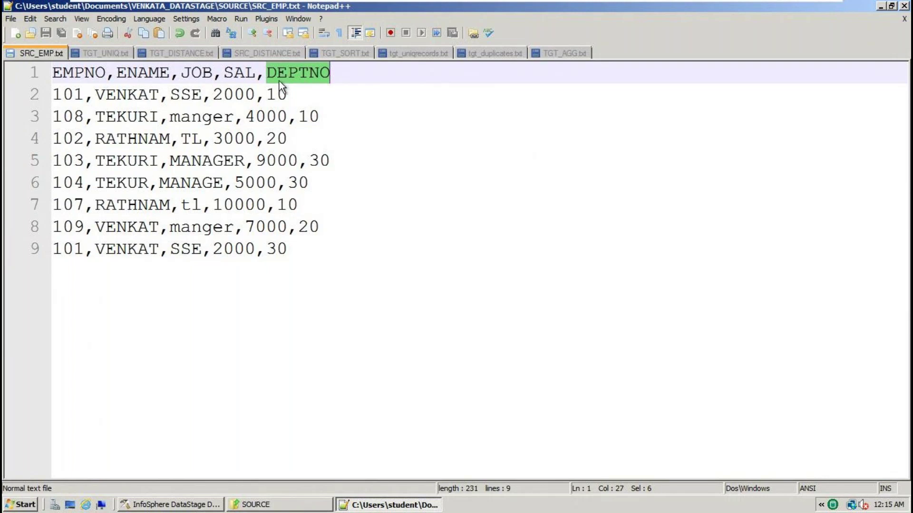
pyautogui.doubleClick(170, 77)
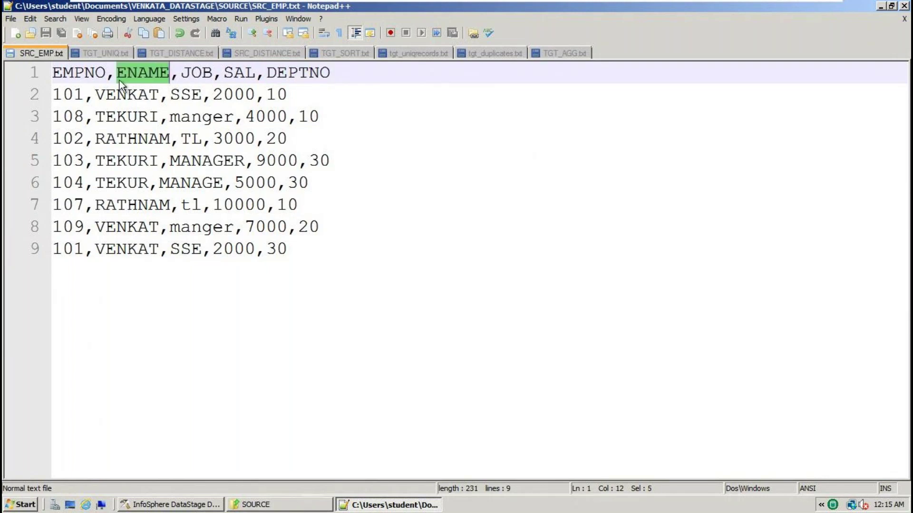
pyautogui.click(148, 76)
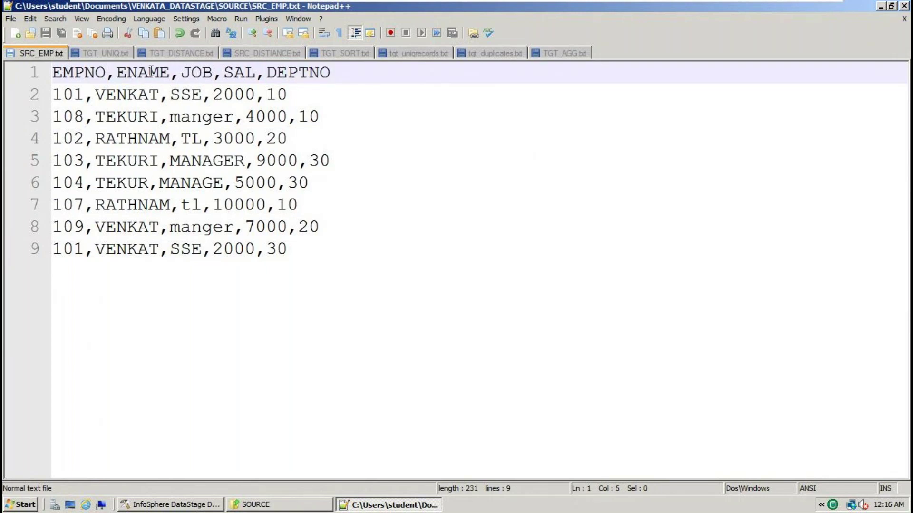
# Inspect the comma delimiter and header line, then select all the file's text
pyautogui.doubleClick(113, 78)
pyautogui.moveTo(355, 82); pyautogui.dragTo(59, 79)
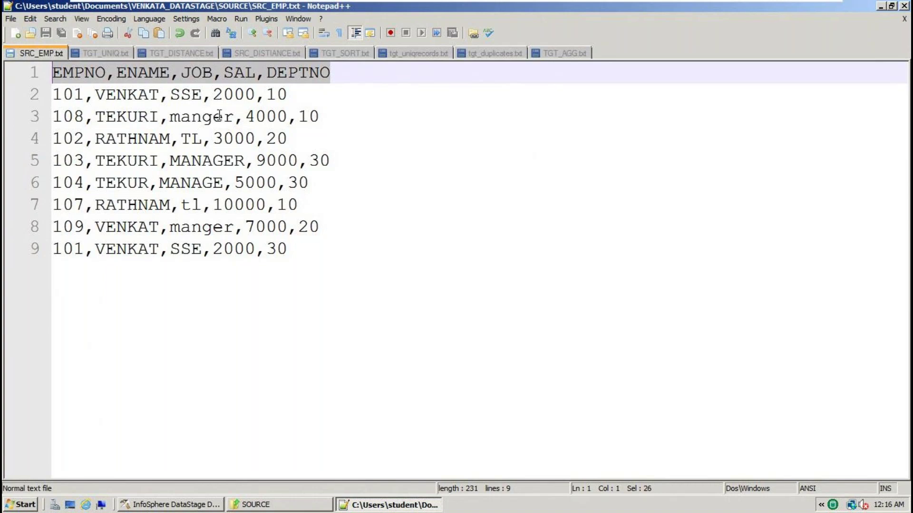
pyautogui.click(199, 77)
pyautogui.click(221, 79)
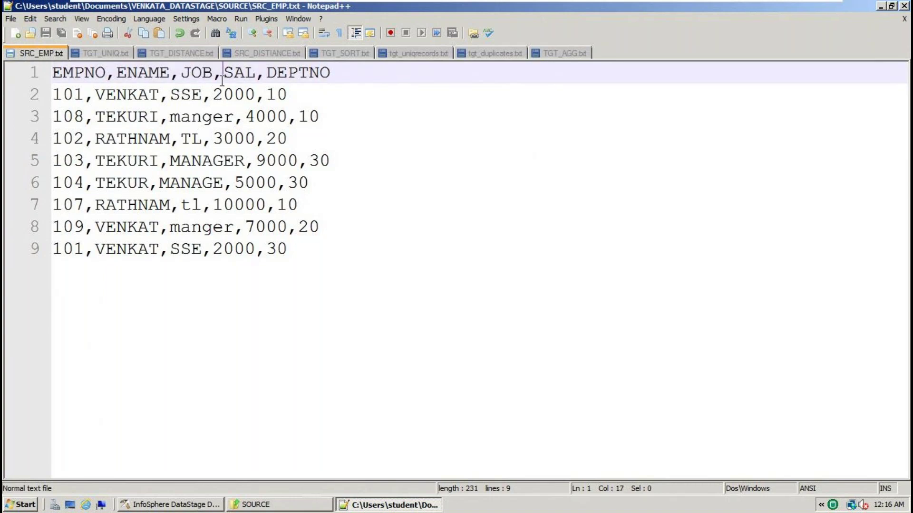
pyautogui.click(265, 74)
pyautogui.doubleClick(311, 74)
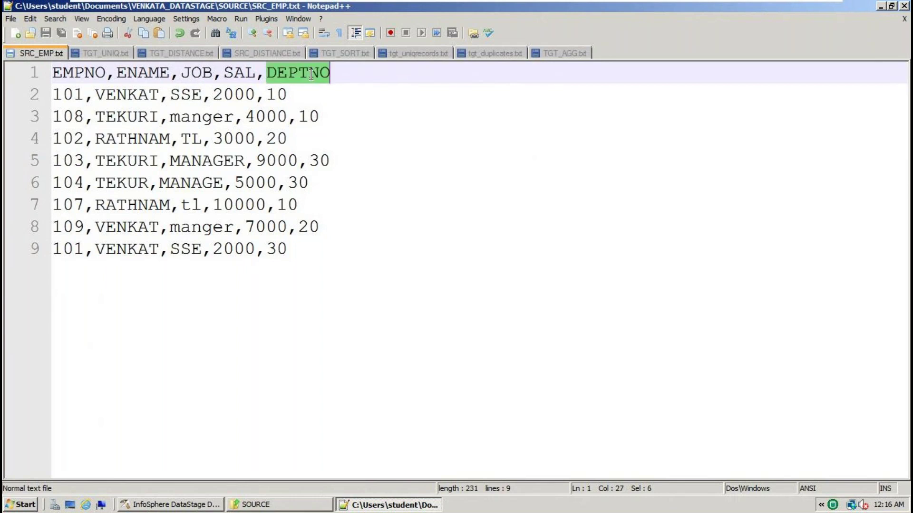
pyautogui.click(302, 250)
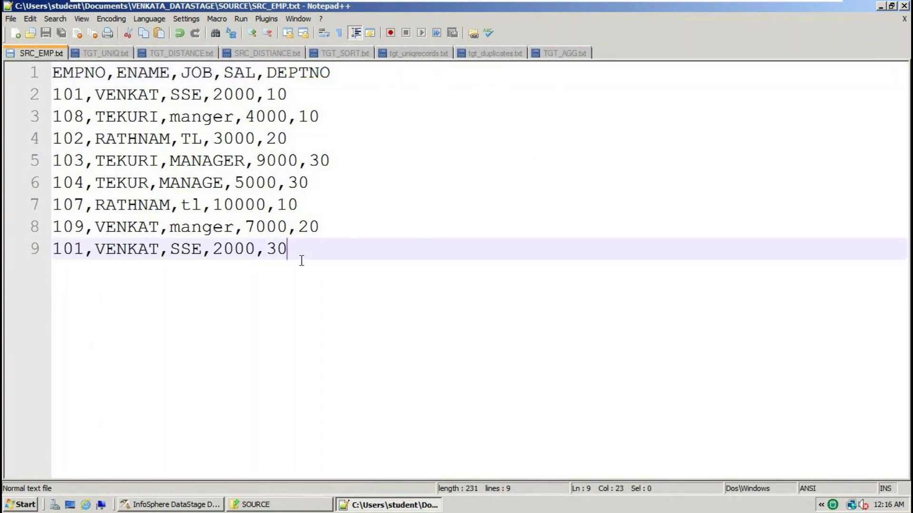
pyautogui.hotkey('ctrl', 'a')
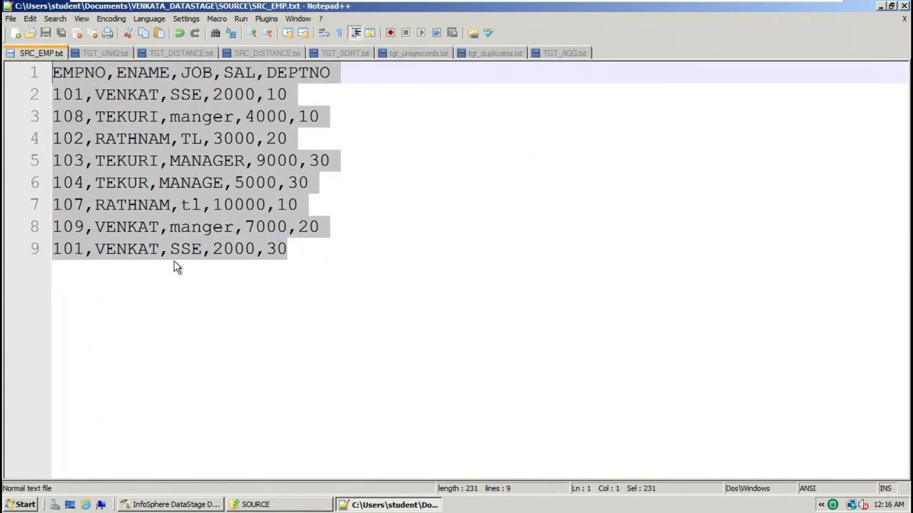
pyautogui.click(278, 248)
# Change the last row's DEPTNO from 30 to 50, save SRC_EMP.txt, and select all
pyautogui.press('BackSpace')
pyautogui.write('5')
pyautogui.hotkey('ctrl', 's')
pyautogui.doubleClick(283, 249)
pyautogui.hotkey('ctrl', 'a')
pyautogui.hotkey('ctrl', 'c')
# Paste the data into a new tab with notes 'via ibm datastage' and 'txt file' below
pyautogui.hotkey('ctrl', 'n')
pyautogui.hotkey('ctrl', 'v')
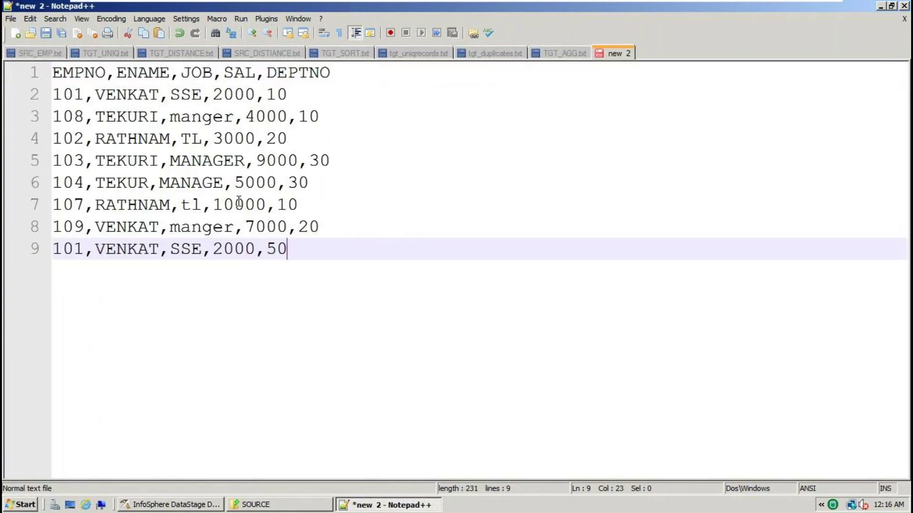
pyautogui.press('Return')
pyautogui.press('Return')
pyautogui.write('via ibm ')
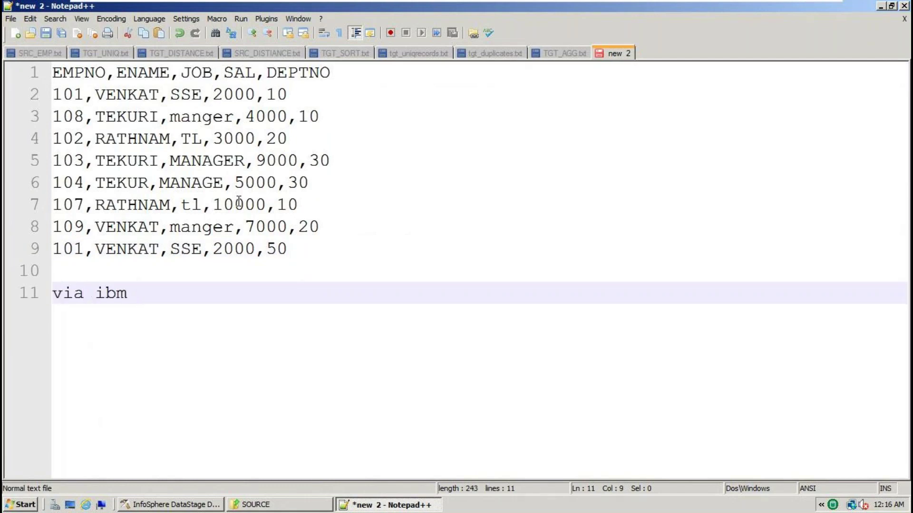
pyautogui.write('datastage')
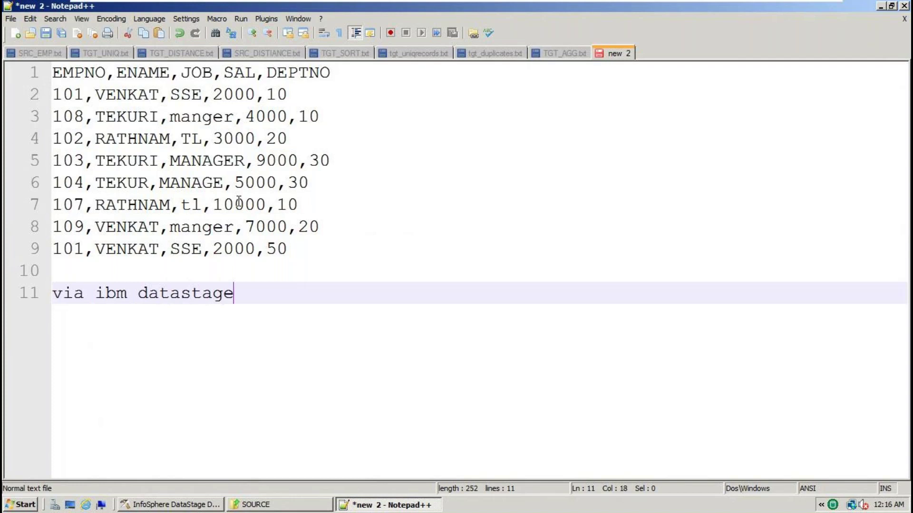
pyautogui.press('Return')
pyautogui.press('Return')
pyautogui.press('Return')
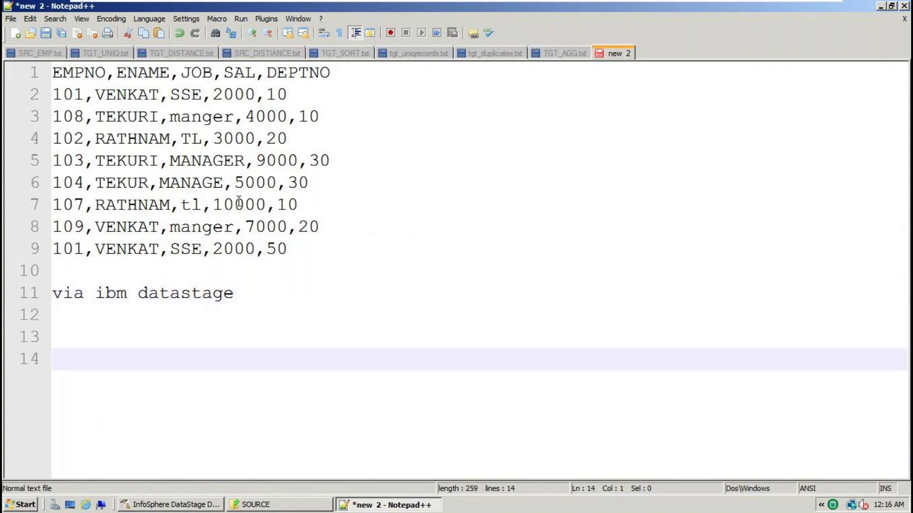
pyautogui.write('txt file')
pyautogui.press('Return')
pyautogui.press('Return')
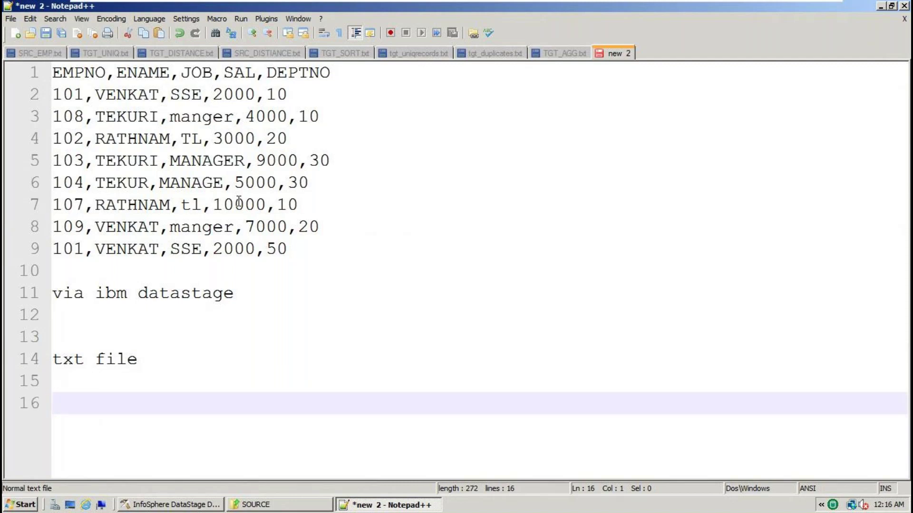
# Review the notes and insert an empty line after the employee data
pyautogui.doubleClick(306, 250)
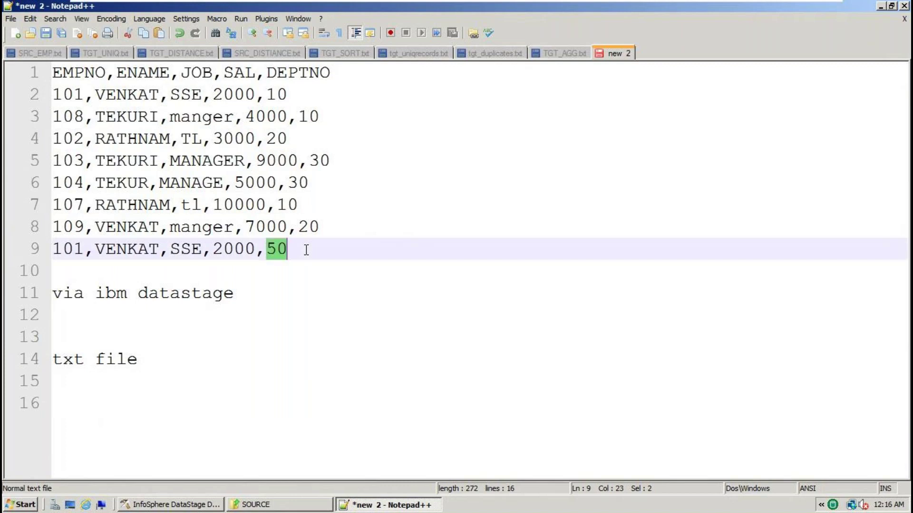
pyautogui.doubleClick(176, 300)
pyautogui.doubleClick(66, 361)
pyautogui.doubleClick(163, 364)
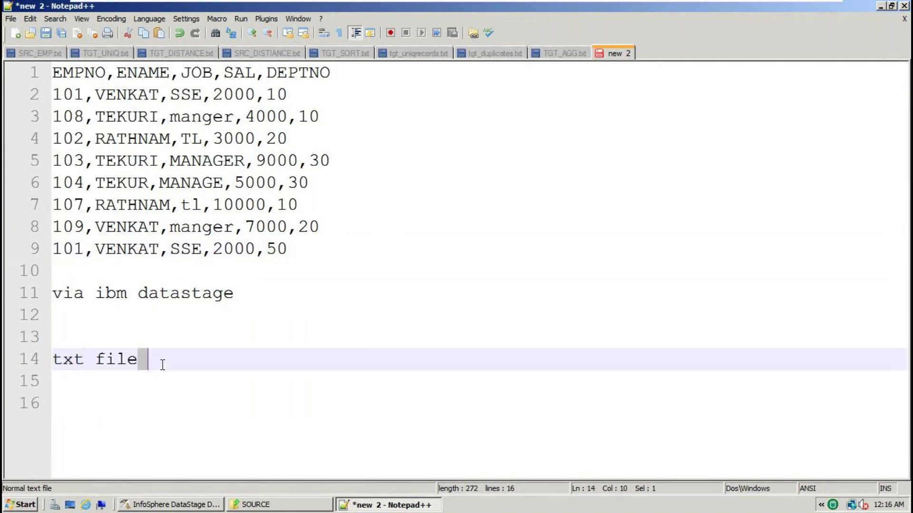
pyautogui.click(306, 249)
pyautogui.press('Return')
pyautogui.press('Return')
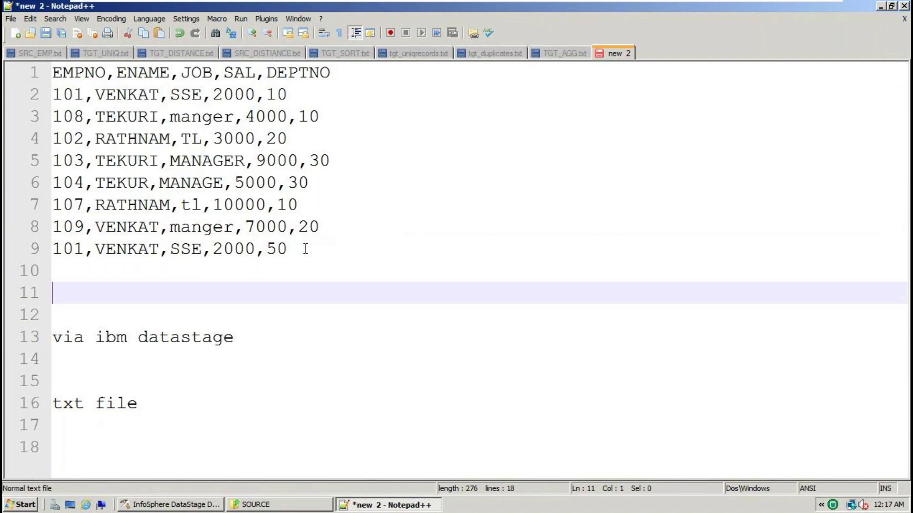
# Type 'Sequential file stage' on the empty line 11
pyautogui.write('Seque')
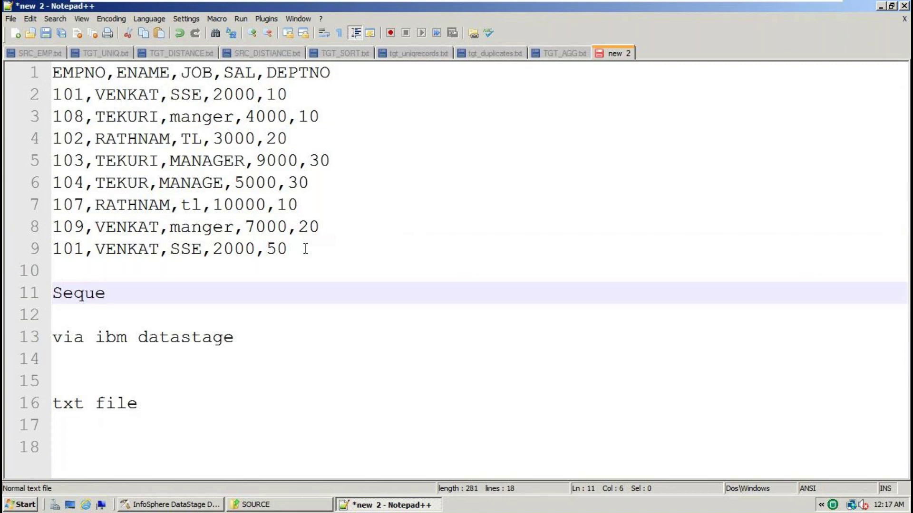
pyautogui.write('ntial file stage')
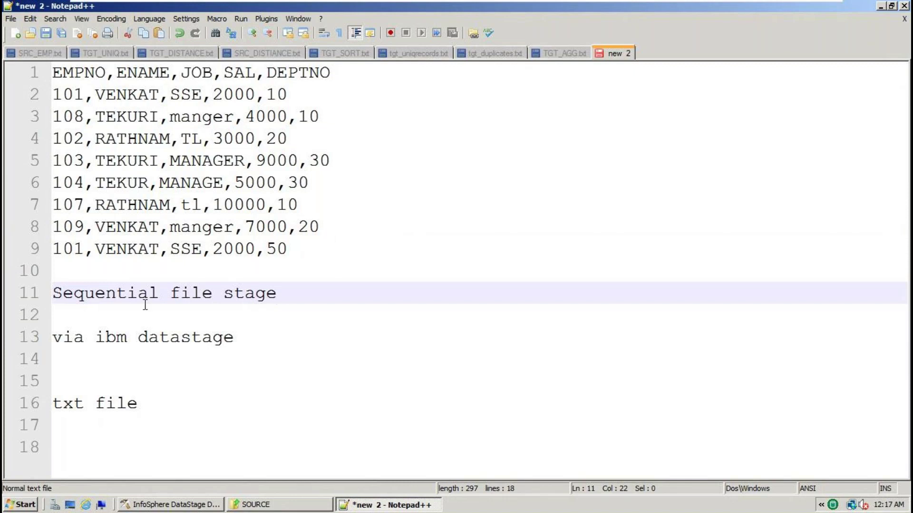
# Copy 'Sequential file stage' and paste it on a new line below 'txt file'
pyautogui.doubleClick(130, 294)
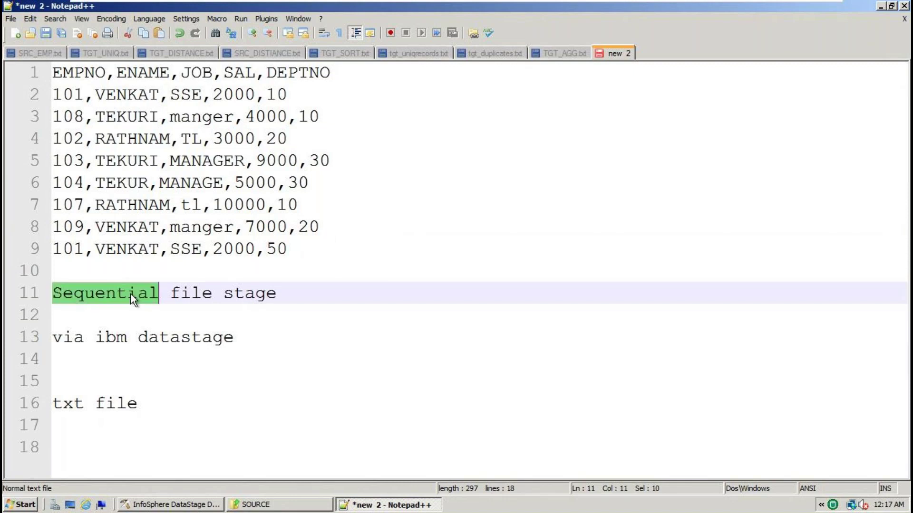
pyautogui.click(193, 99)
pyautogui.click(291, 257)
pyautogui.hotkey('shift', 'Up')
pyautogui.hotkey('shift', 'Up')
pyautogui.hotkey('shift', 'Up')
pyautogui.hotkey('shift', 'Up')
pyautogui.hotkey('shift', 'Up')
pyautogui.hotkey('shift', 'Up')
pyautogui.hotkey('shift', 'Up')
pyautogui.hotkey('shift', 'Up')
pyautogui.hotkey('shift', 'Home')
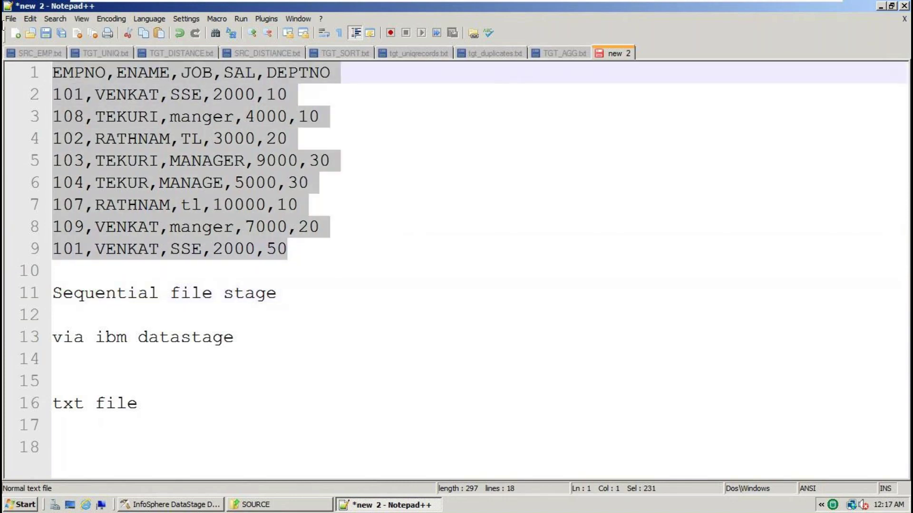
pyautogui.click(155, 405)
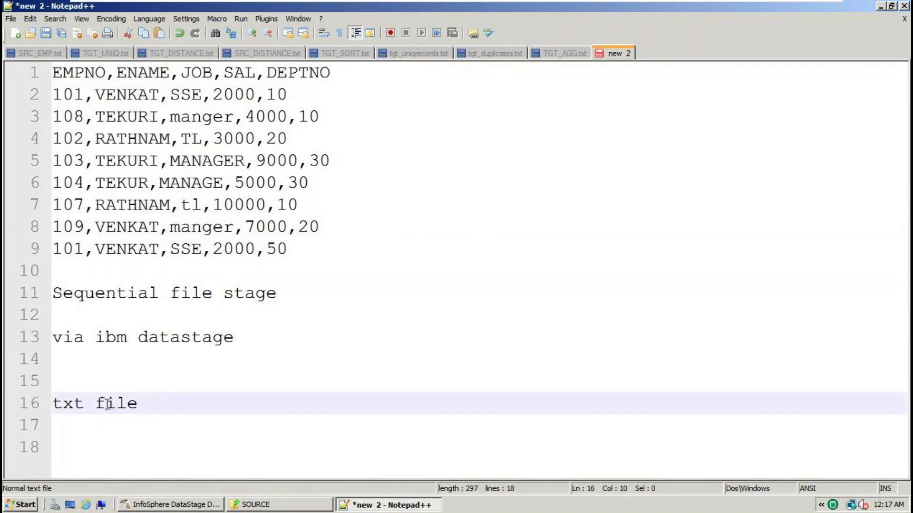
pyautogui.moveTo(277, 293); pyautogui.dragTo(45, 303)
pyautogui.hotkey('ctrl', 'c')
pyautogui.click(161, 403)
pyautogui.press('Return')
pyautogui.hotkey('ctrl', 'v')
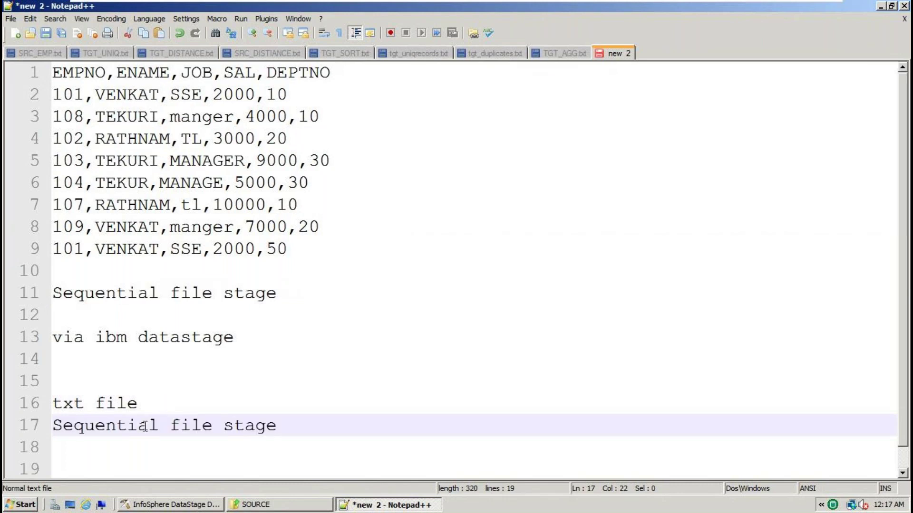
# Review the department 30 values in rows 103 and 104 and the last row's 50
pyautogui.doubleClick(158, 418)
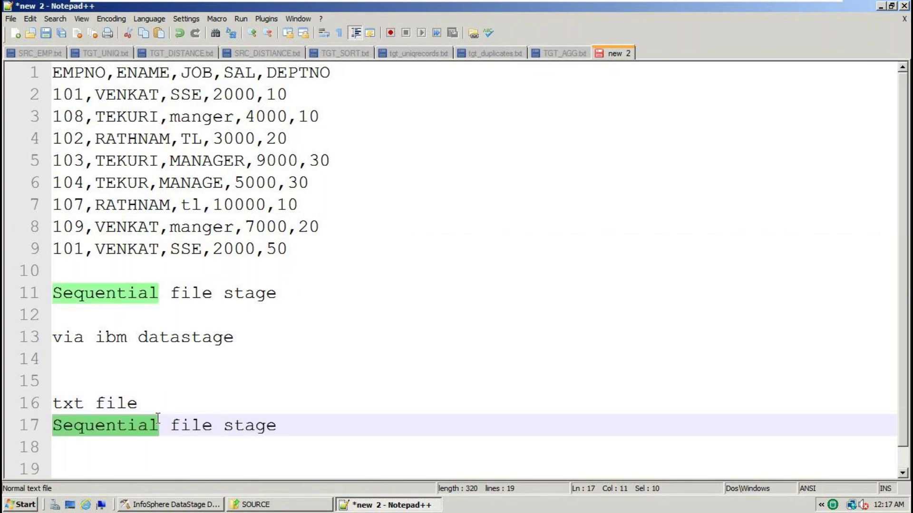
pyautogui.doubleClick(305, 183)
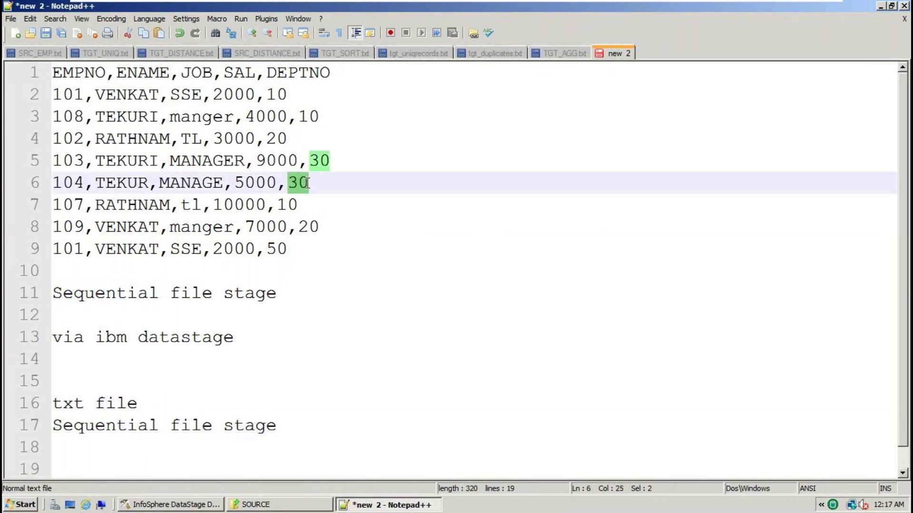
pyautogui.click(309, 227)
pyautogui.click(285, 248)
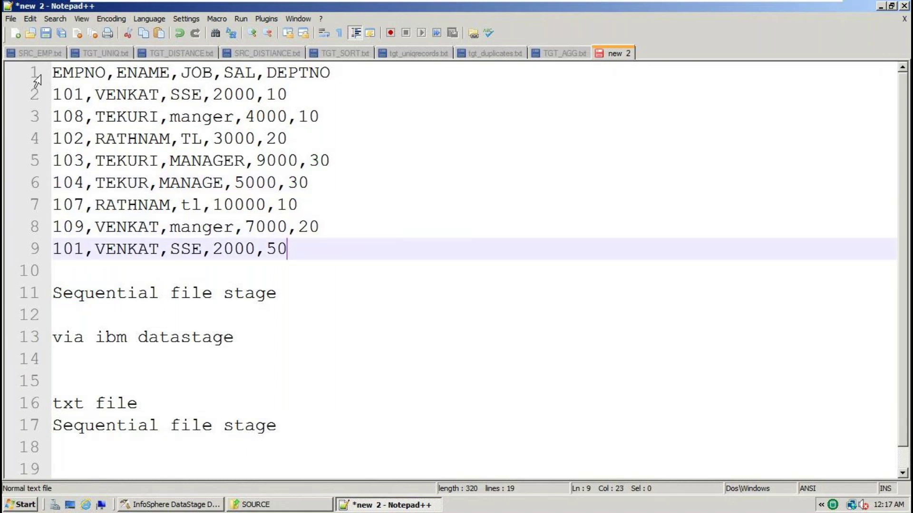
pyautogui.doubleClick(319, 160)
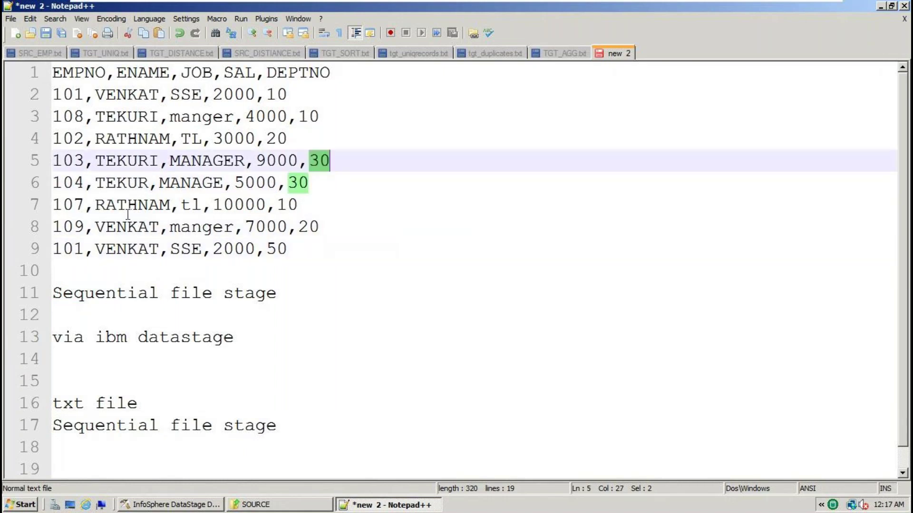
pyautogui.click(276, 248)
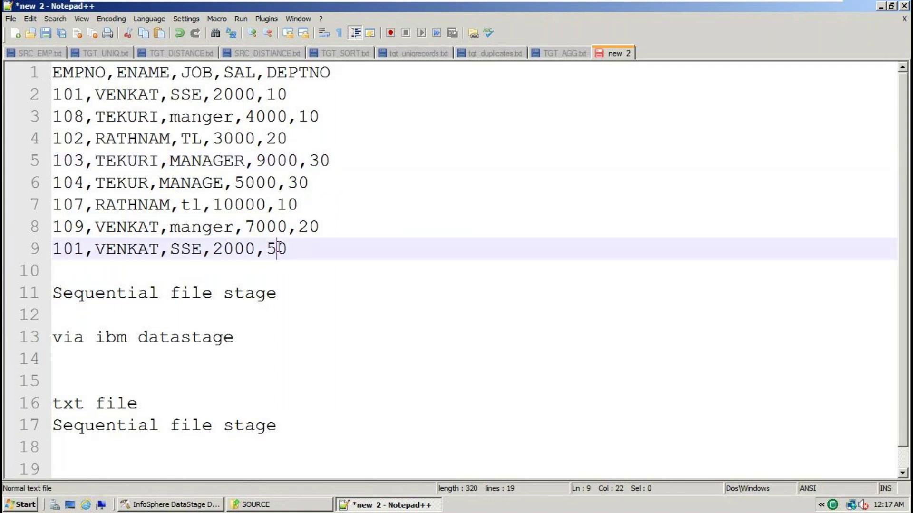
# Change line 9's DEPTNO 50 and row 108's DEPTNO 10 both to 30
pyautogui.press('BackSpace')
pyautogui.write('3')
pyautogui.click(309, 115)
pyautogui.press('BackSpace')
pyautogui.write('3')
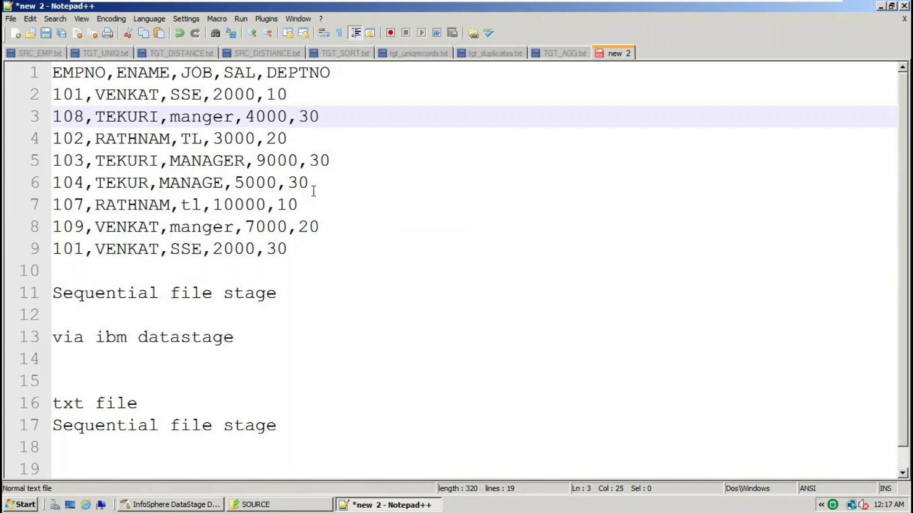
# Glance at the SRC_EMP.txt tab, then return to 'new 2' and highlight the department 30 values
pyautogui.moveTo(308, 256); pyautogui.dragTo(4, 38)
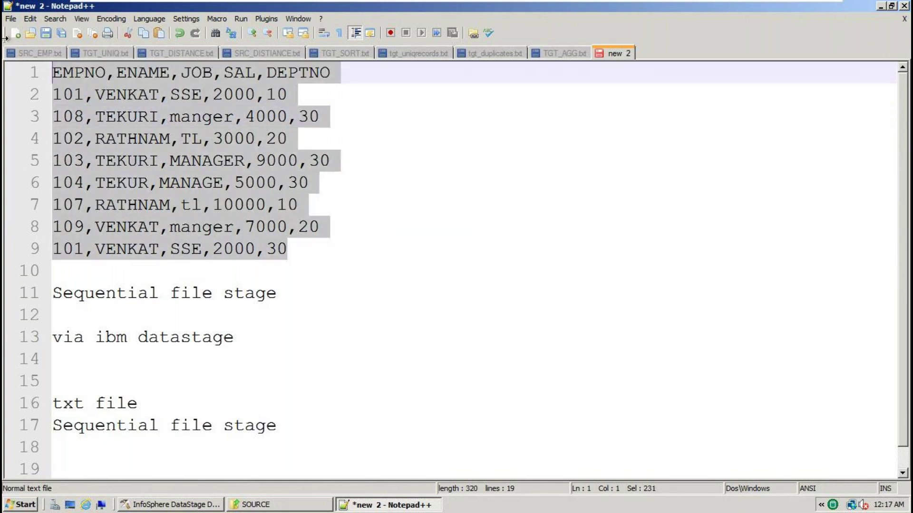
pyautogui.hotkey('ctrl', 'c')
pyautogui.click(24, 54)
pyautogui.hotkey('ctrl', 'a')
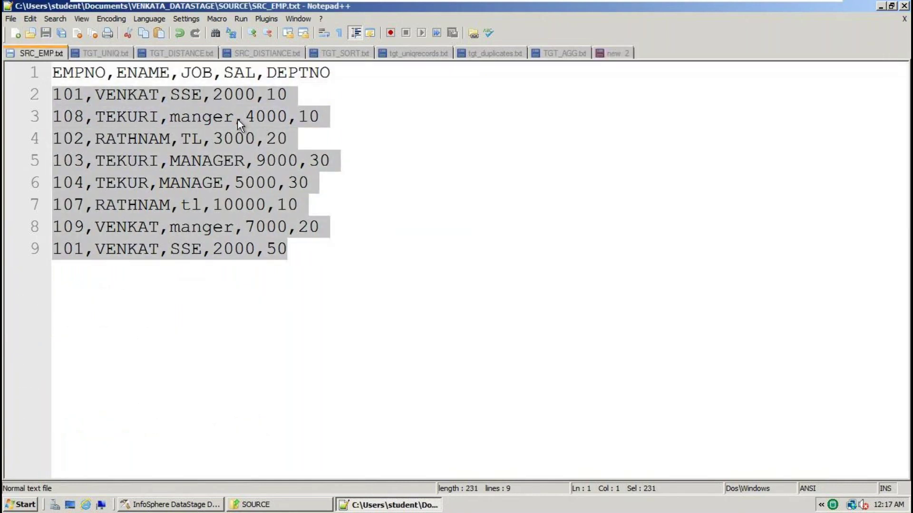
pyautogui.hotkey('ctrl', 'v')
pyautogui.click(610, 57)
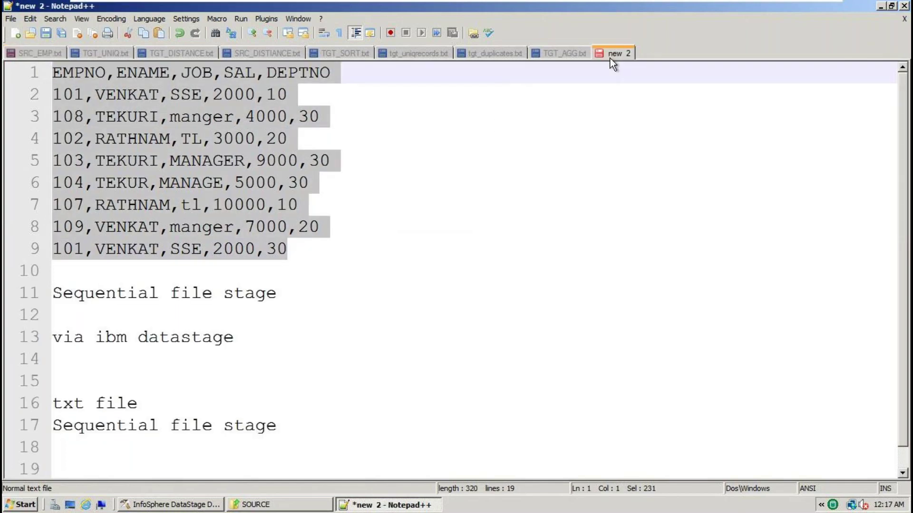
pyautogui.doubleClick(347, 248)
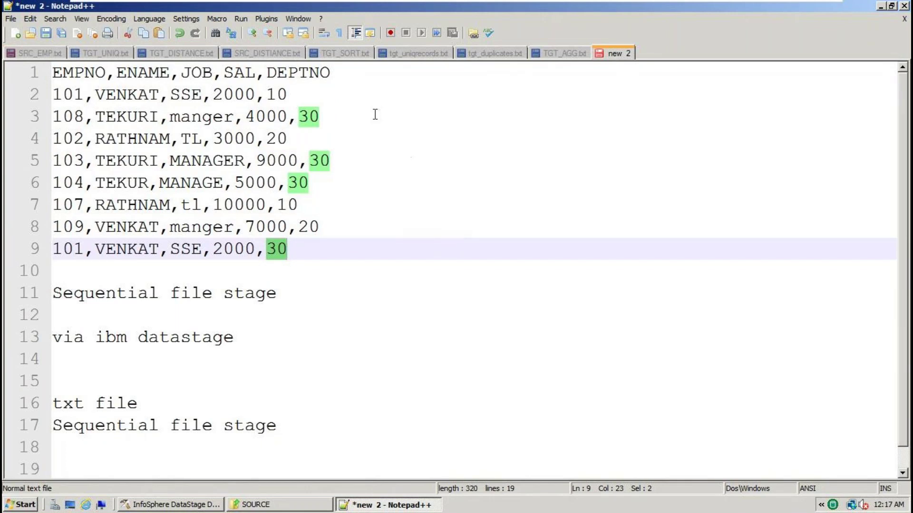
pyautogui.moveTo(338, 74); pyautogui.dragTo(4, 67)
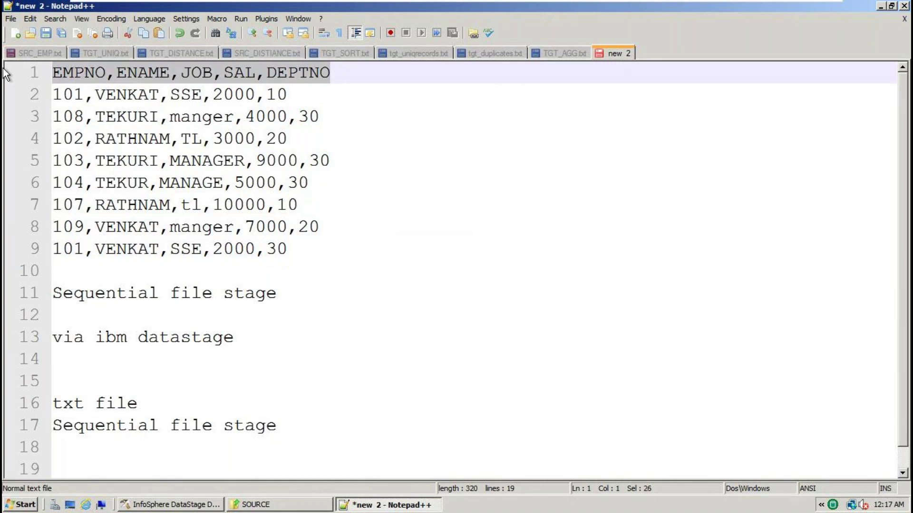
# Paste the column header onto a new line 18 under the output note
pyautogui.click(288, 427)
pyautogui.press('Return')
pyautogui.hotkey('ctrl', 'v')
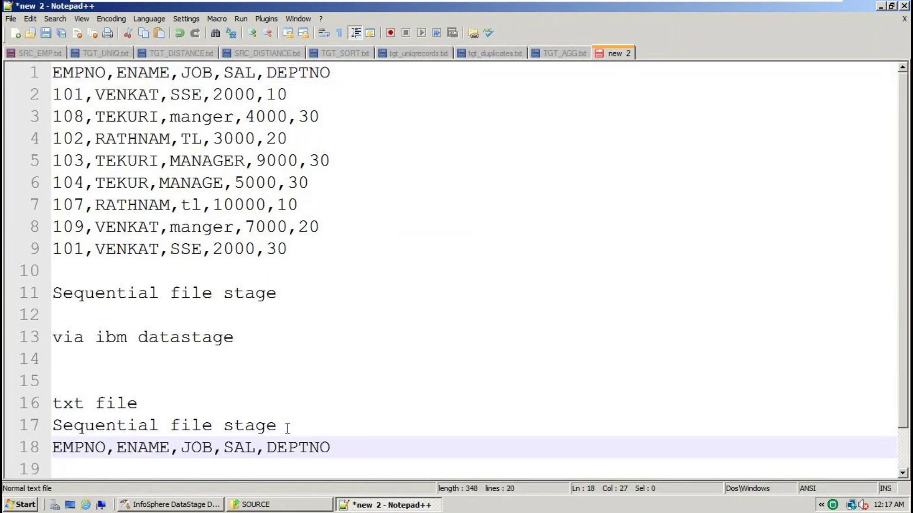
pyautogui.doubleClick(283, 91)
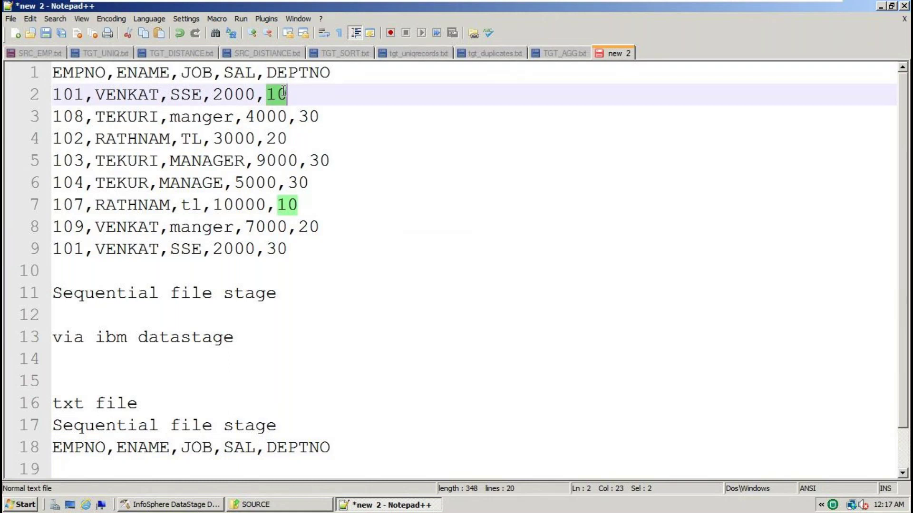
pyautogui.moveTo(295, 93); pyautogui.dragTo(170, 94)
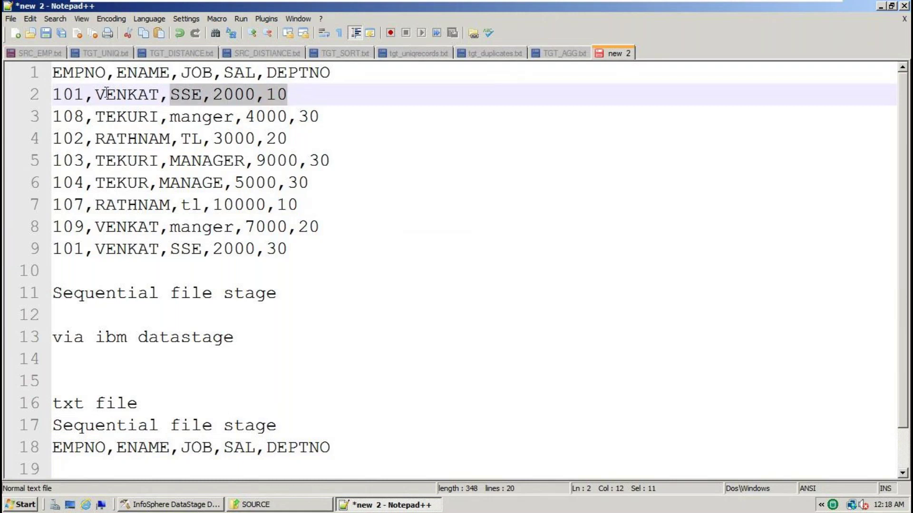
pyautogui.moveTo(108, 92); pyautogui.dragTo(36, 92)
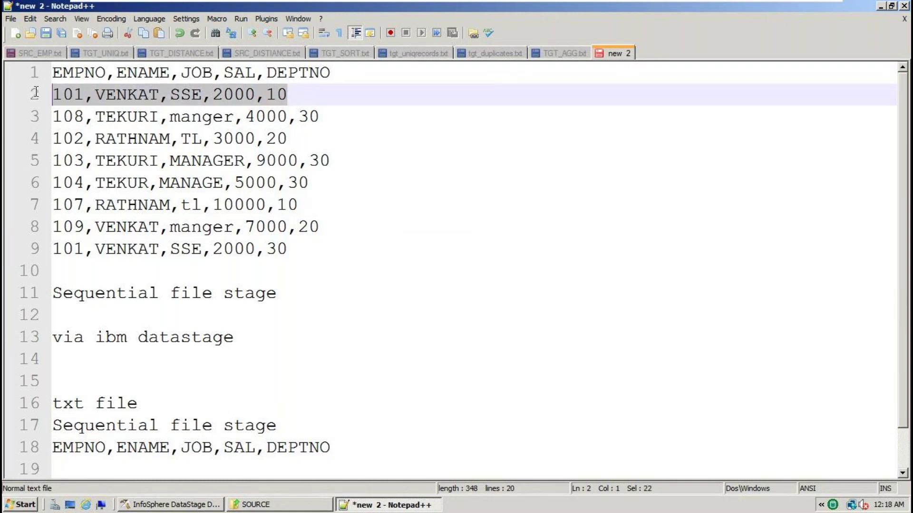
pyautogui.click(201, 449)
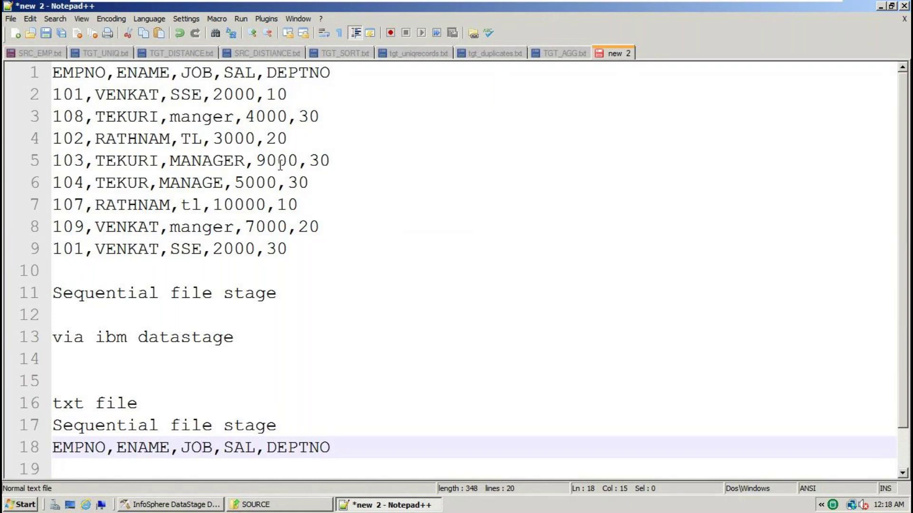
# Write the filter condition 'deptno=30' on the empty line 14
pyautogui.doubleClick(309, 116)
pyautogui.moveTo(336, 116); pyautogui.dragTo(192, 117)
pyautogui.click(117, 367)
pyautogui.write('deptno=30')
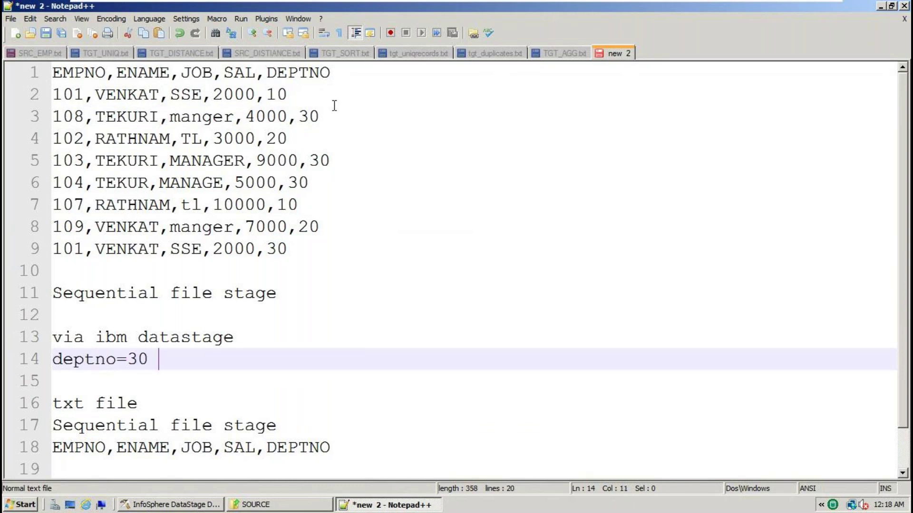
# Copy row 108 and paste it below the output header
pyautogui.doubleClick(350, 116)
pyautogui.moveTo(350, 116); pyautogui.dragTo(52, 116)
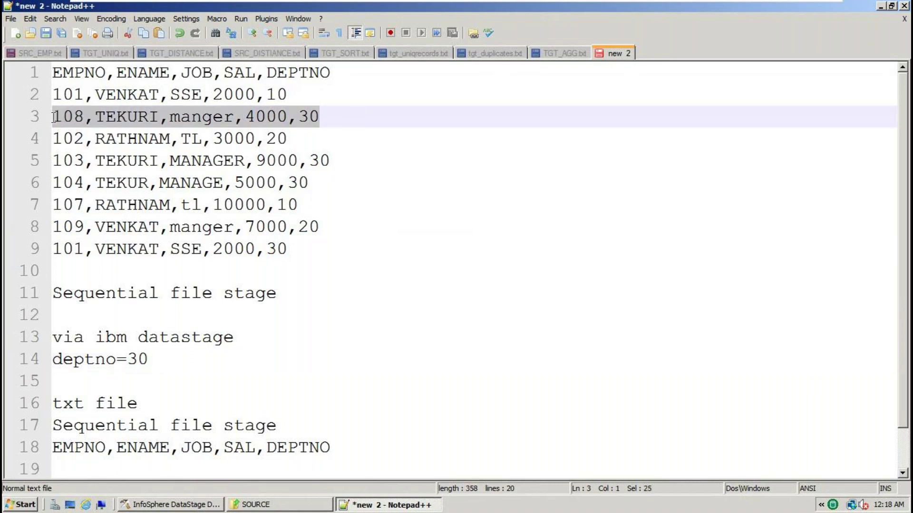
pyautogui.click(348, 454)
pyautogui.press('Return')
pyautogui.hotkey('ctrl', 'v')
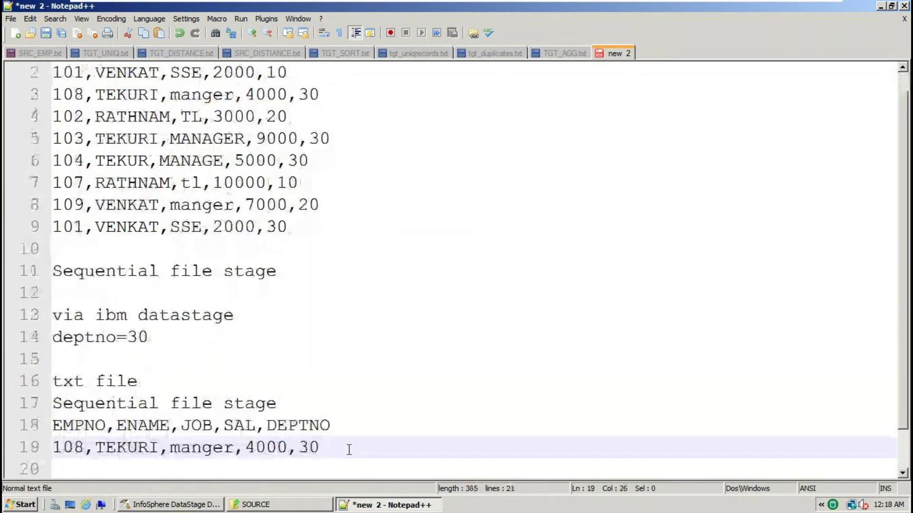
# Copy rows 103 and 104 and paste them below the 108 row
pyautogui.doubleClick(279, 120)
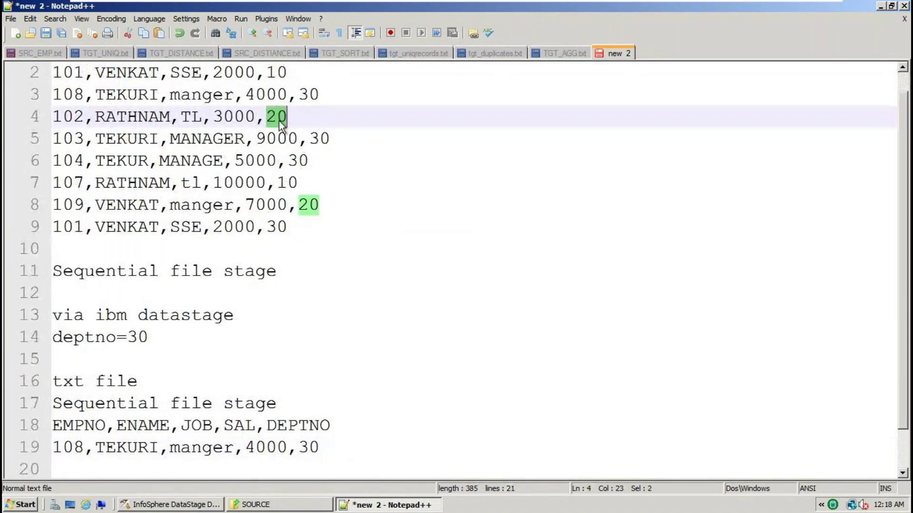
pyautogui.click(287, 117)
pyautogui.moveTo(287, 116); pyautogui.dragTo(3, 123)
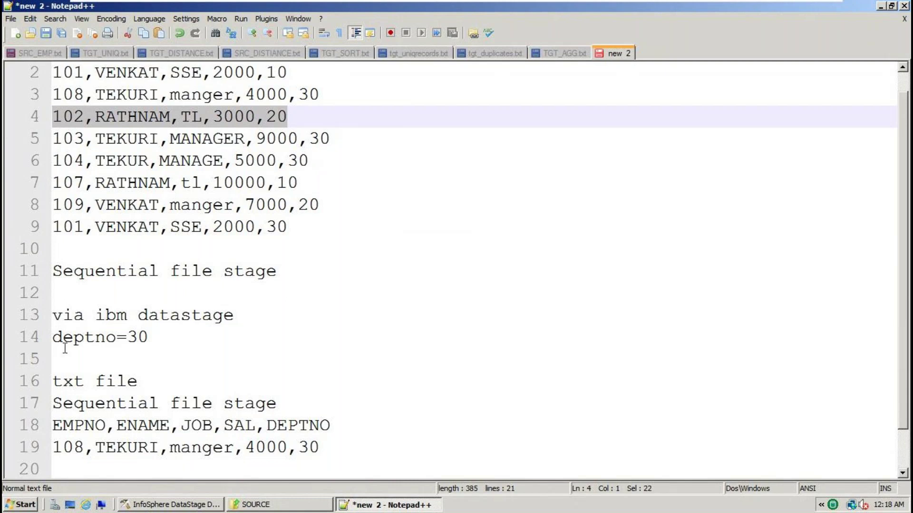
pyautogui.doubleClick(276, 116)
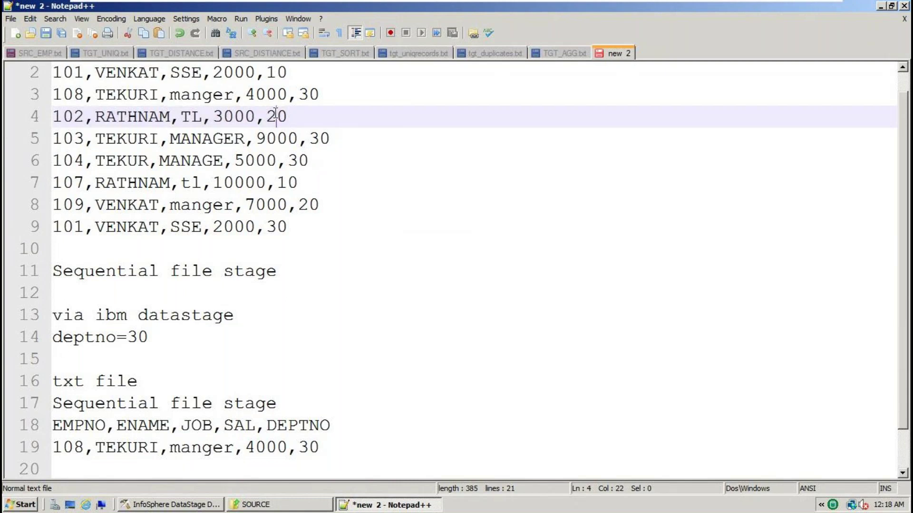
pyautogui.moveTo(318, 163); pyautogui.dragTo(28, 150)
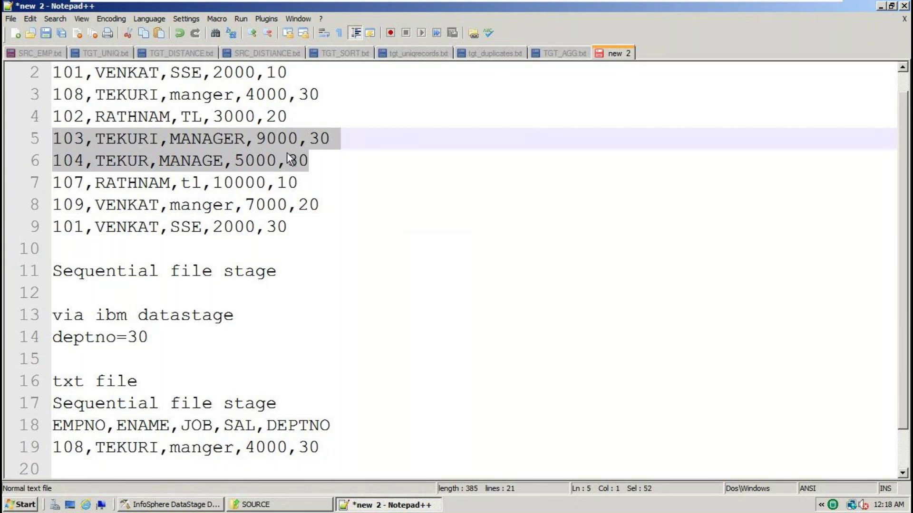
pyautogui.click(349, 436)
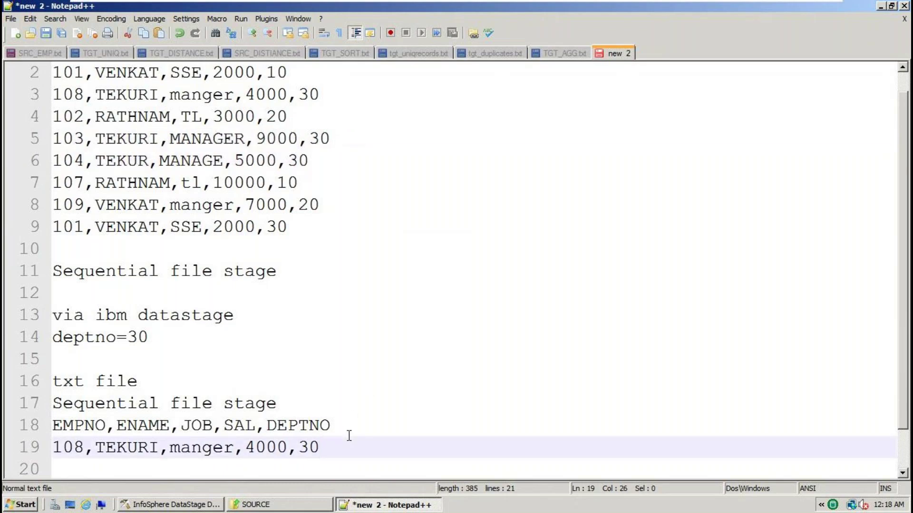
pyautogui.press('Return')
pyautogui.hotkey('ctrl', 'v')
# Copy the 101,VENKAT,SSE,2000,30 row and paste it below the 104 row
pyautogui.scroll(1, 349, 430)
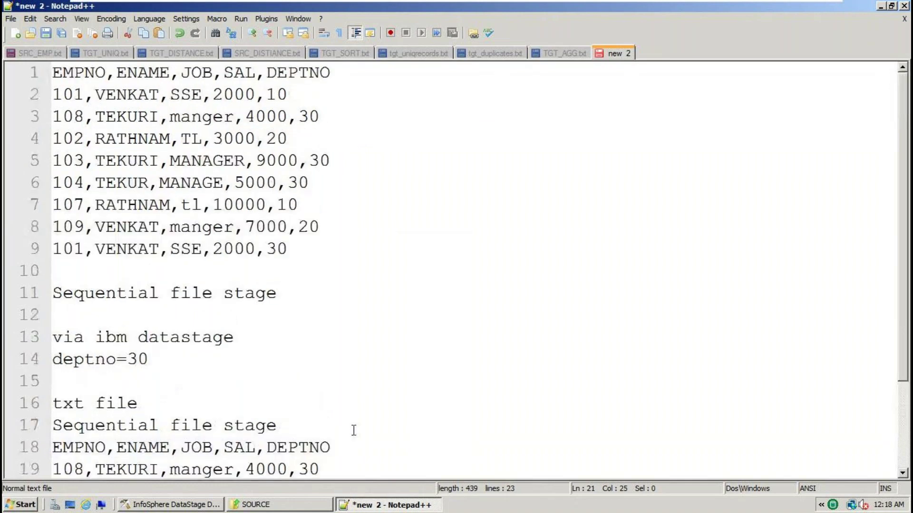
pyautogui.doubleClick(289, 206)
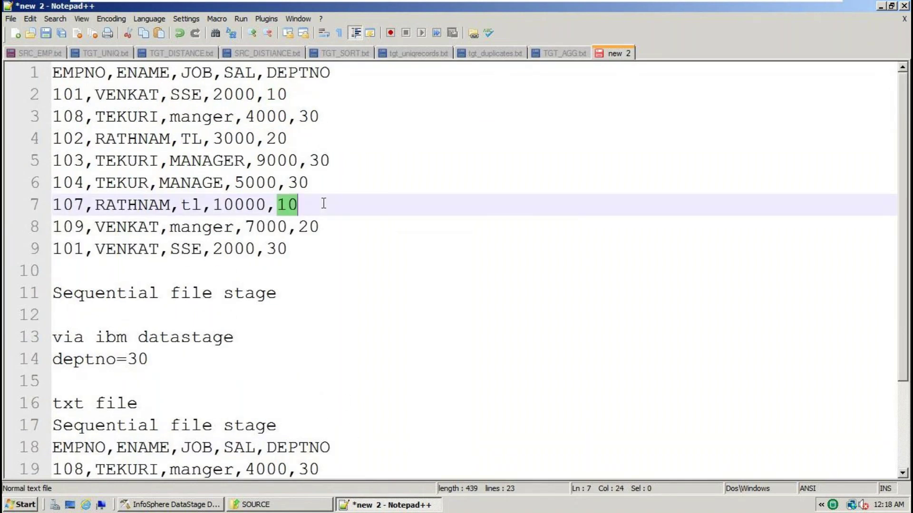
pyautogui.click(306, 226)
pyautogui.doubleClick(304, 227)
pyautogui.moveTo(309, 226); pyautogui.dragTo(42, 198)
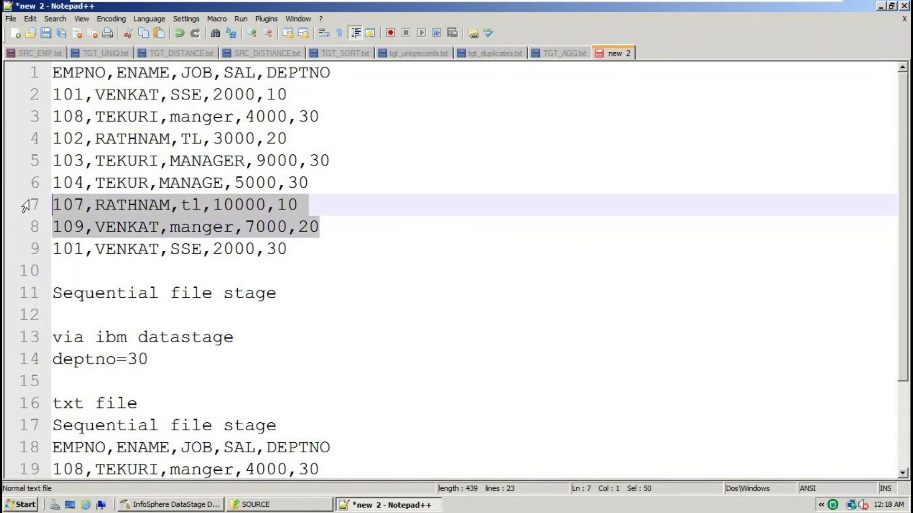
pyautogui.moveTo(300, 247); pyautogui.dragTo(53, 250)
pyautogui.hotkey('ctrl', 'c')
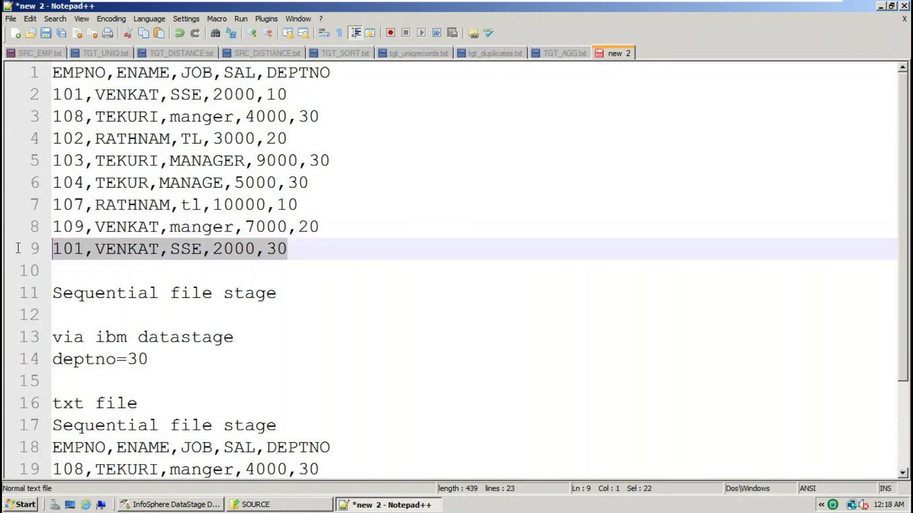
pyautogui.scroll(-2, 302, 315)
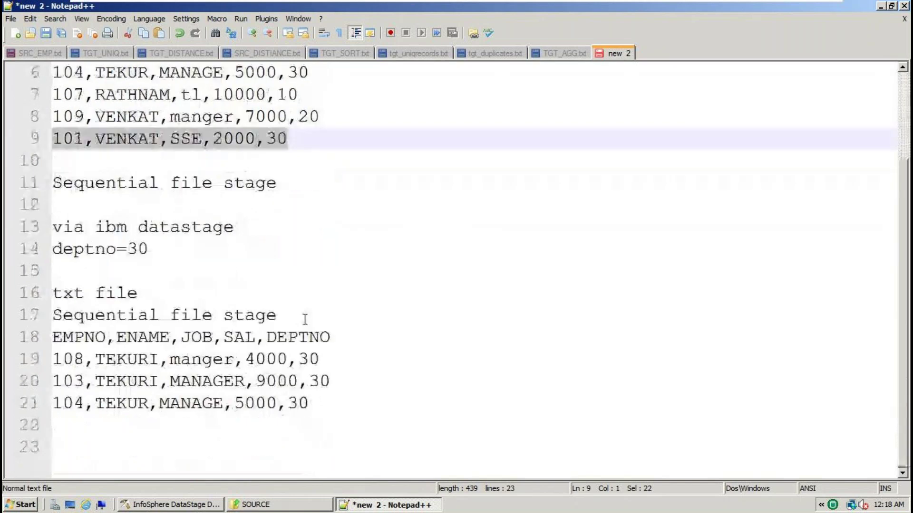
pyautogui.click(325, 403)
pyautogui.press('Return')
pyautogui.hotkey('ctrl', 'v')
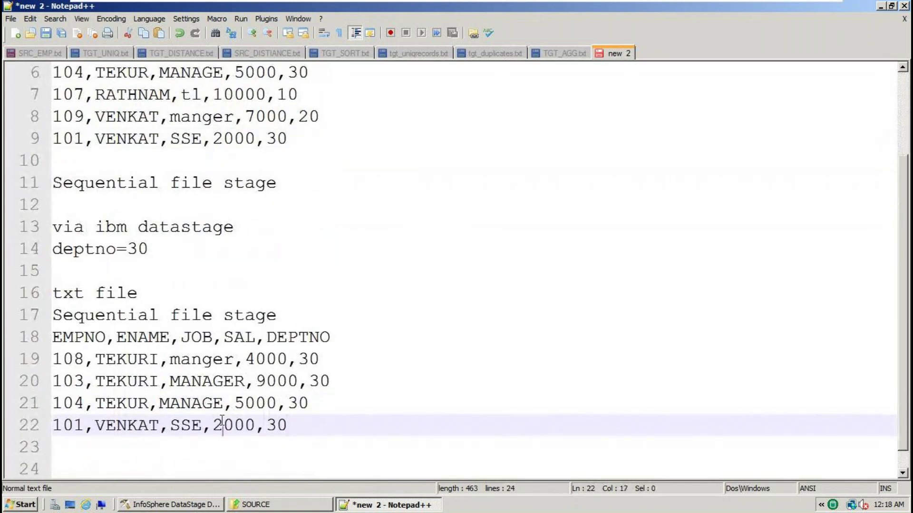
# Check the pasted 101 row's salary 2000 against the source rows
pyautogui.doubleClick(222, 421)
pyautogui.scroll(2, 222, 421)
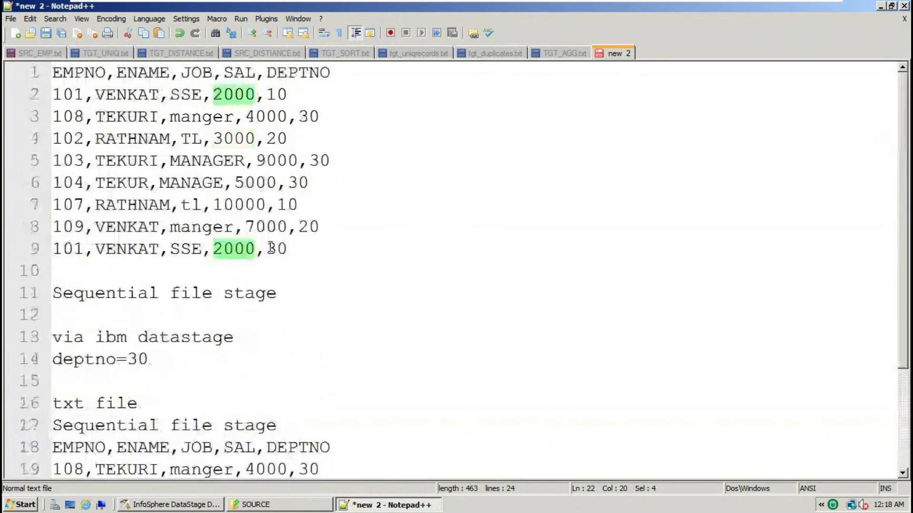
pyautogui.click(307, 248)
pyautogui.moveTo(307, 249); pyautogui.dragTo(11, 46)
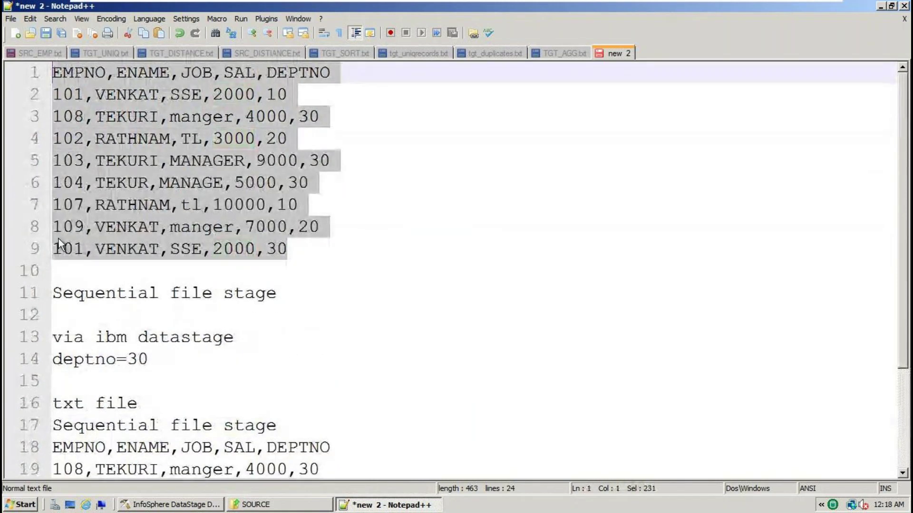
pyautogui.doubleClick(91, 291)
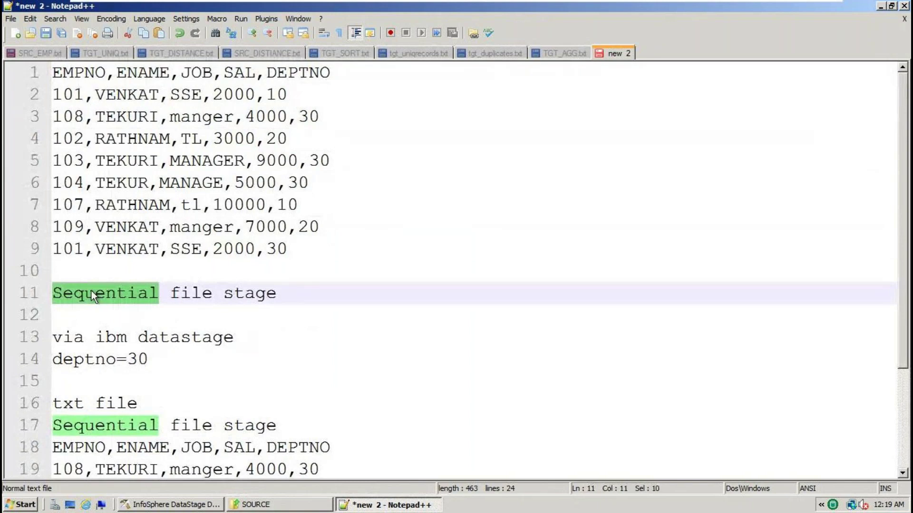
# Change line 11 to 'Sequentialfile stage txt read the'
pyautogui.click(170, 292)
pyautogui.press('BackSpace')
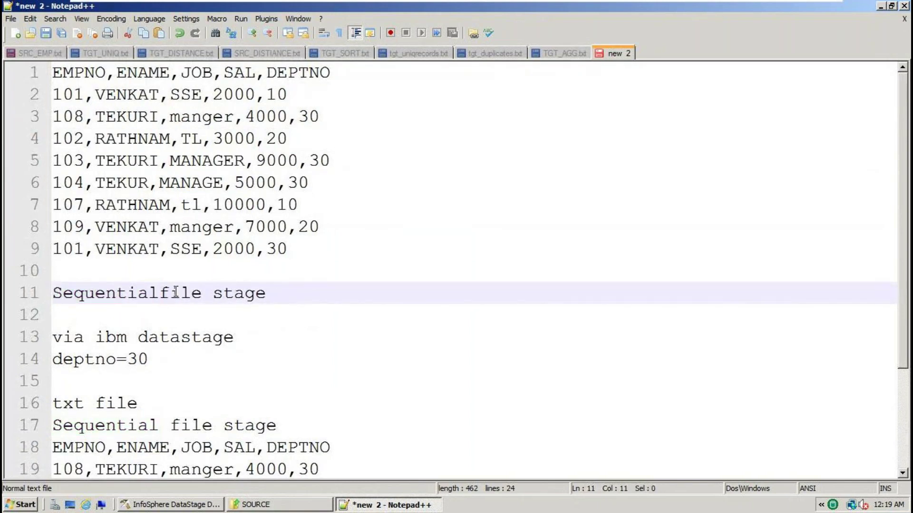
pyautogui.doubleClick(198, 293)
pyautogui.click(273, 293)
pyautogui.press('BackSpace')
pyautogui.write('txt read the')
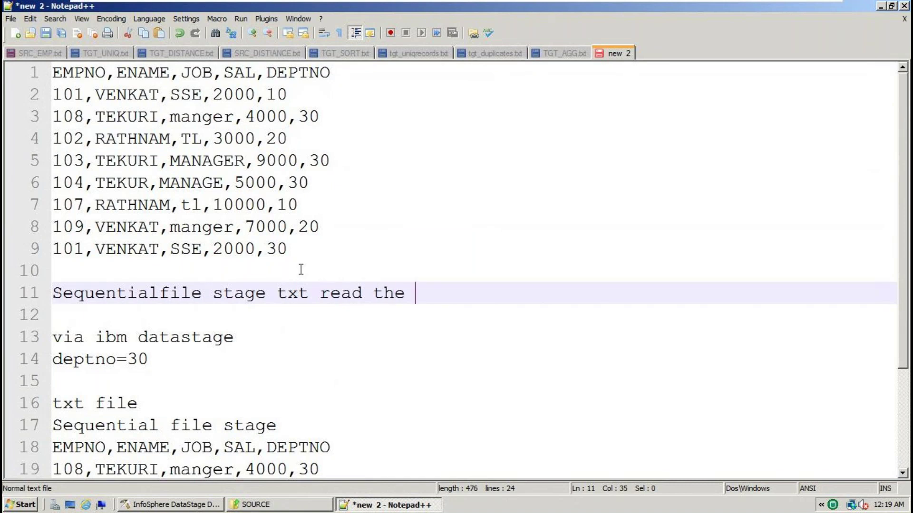
# Insert a blank line after the last input row on line 9
pyautogui.click(324, 248)
pyautogui.press('Return')
pyautogui.write('s')
pyautogui.press('BackSpace')
pyautogui.moveTo(324, 261); pyautogui.dragTo(4, 22)
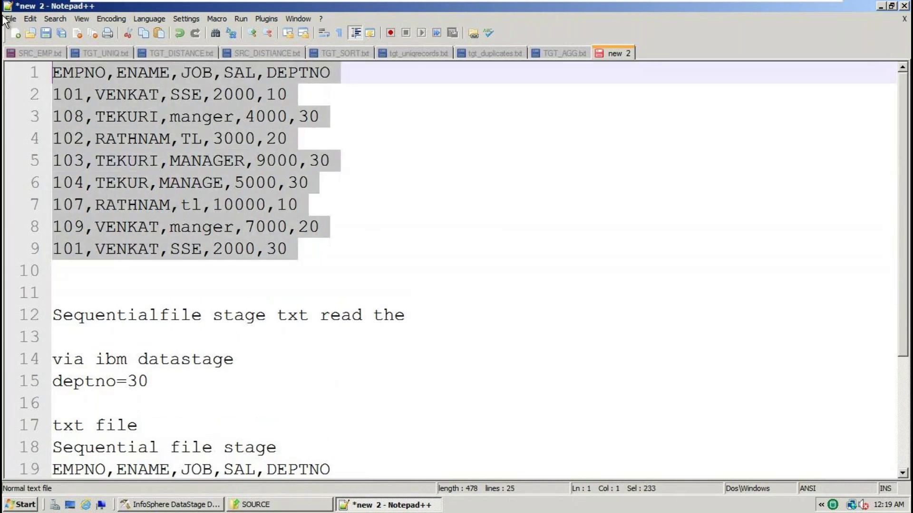
# Join the target heading on line 18 into 'Sequentialfile stage'
pyautogui.scroll(-2, 273, 374)
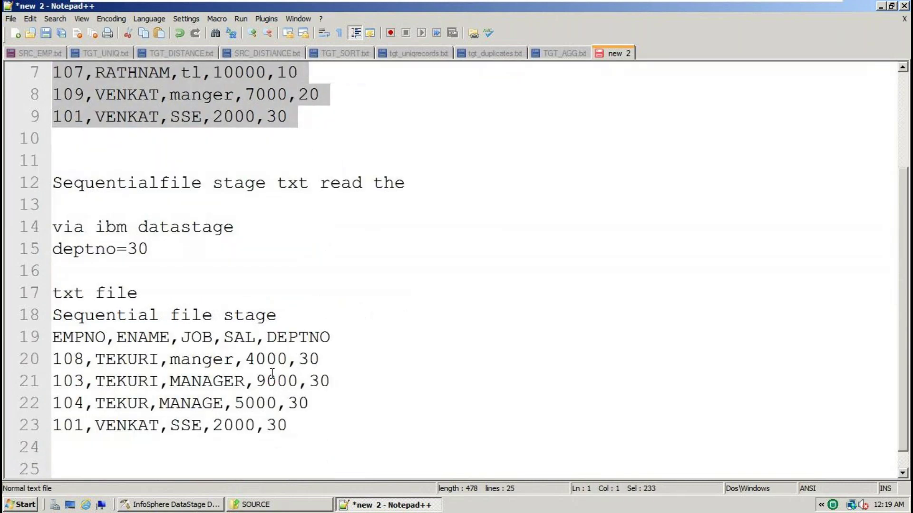
pyautogui.click(293, 420)
pyautogui.moveTo(220, 403); pyautogui.dragTo(22, 291)
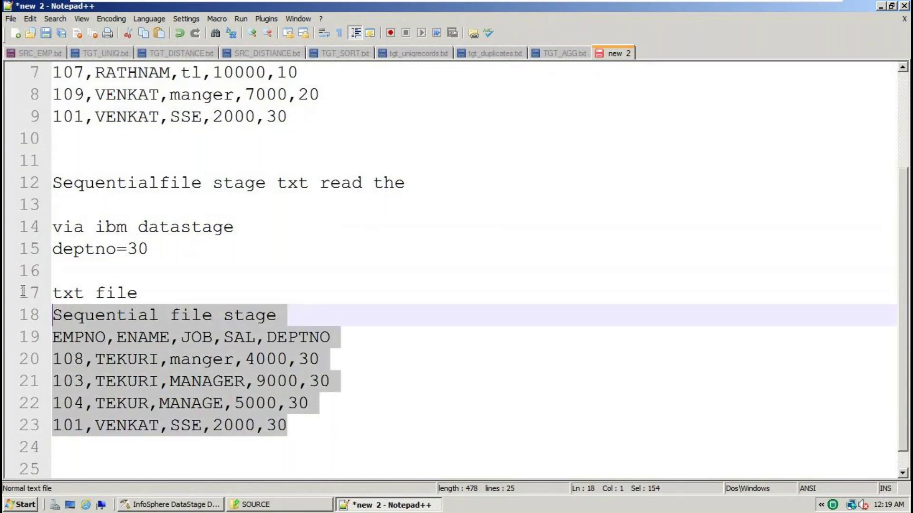
pyautogui.click(142, 292)
pyautogui.doubleClick(115, 316)
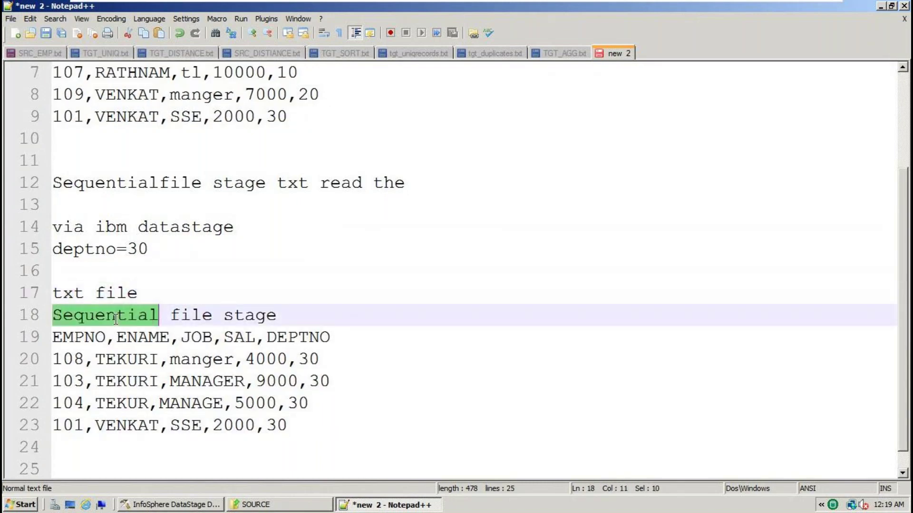
pyautogui.click(175, 315)
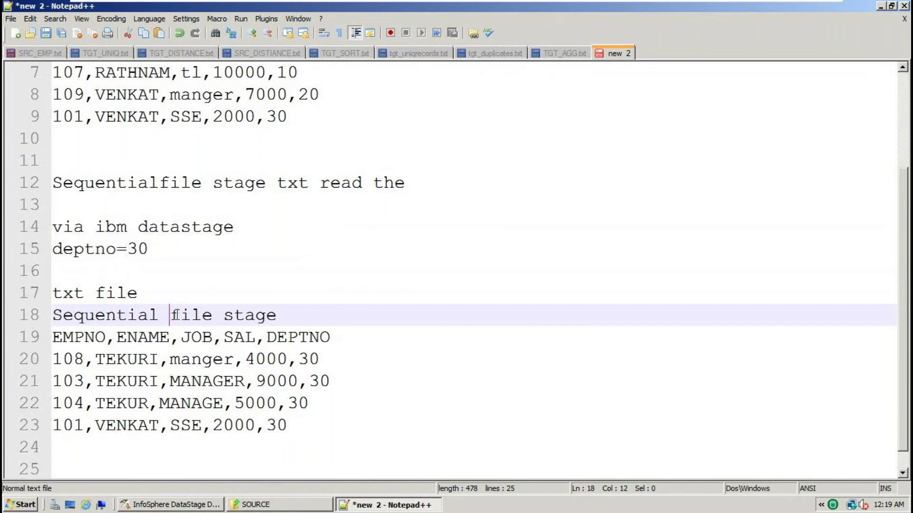
pyautogui.press('BackSpace')
pyautogui.moveTo(287, 426); pyautogui.dragTo(38, 321)
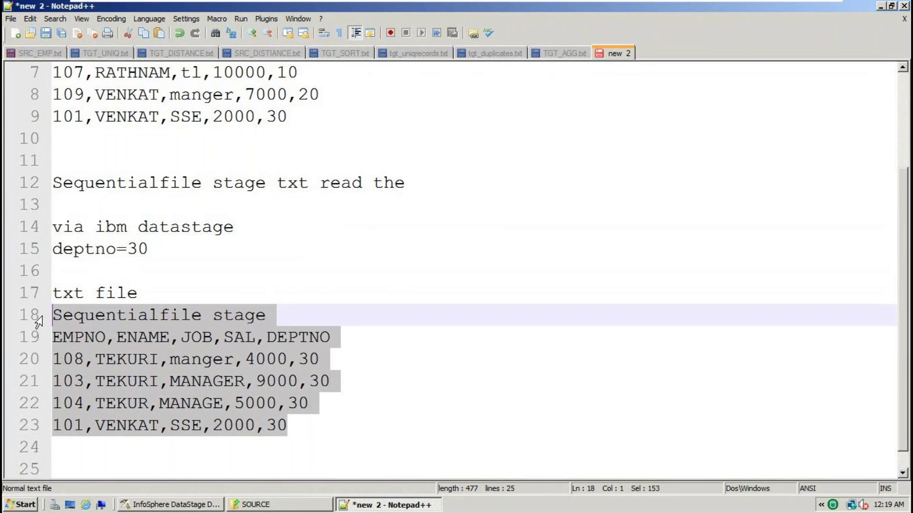
# Review the deptno=30 condition on line 15, ending with the caret after it
pyautogui.doubleClick(77, 249)
pyautogui.doubleClick(138, 248)
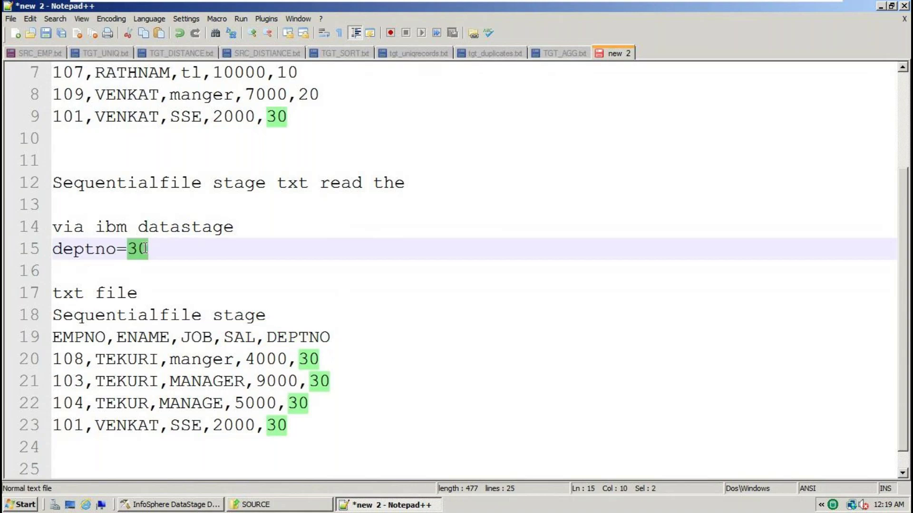
pyautogui.moveTo(161, 250); pyautogui.dragTo(51, 249)
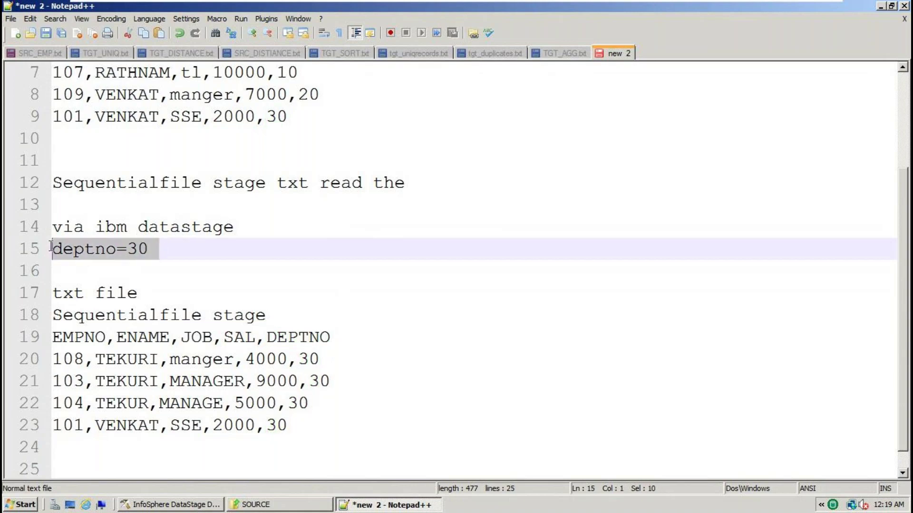
pyautogui.doubleClick(84, 249)
pyautogui.doubleClick(138, 249)
pyautogui.click(196, 253)
# Add 'FilterStage' on line 16 beneath 'deptno=30'
pyautogui.press('Return')
pyautogui.write('filterStage')
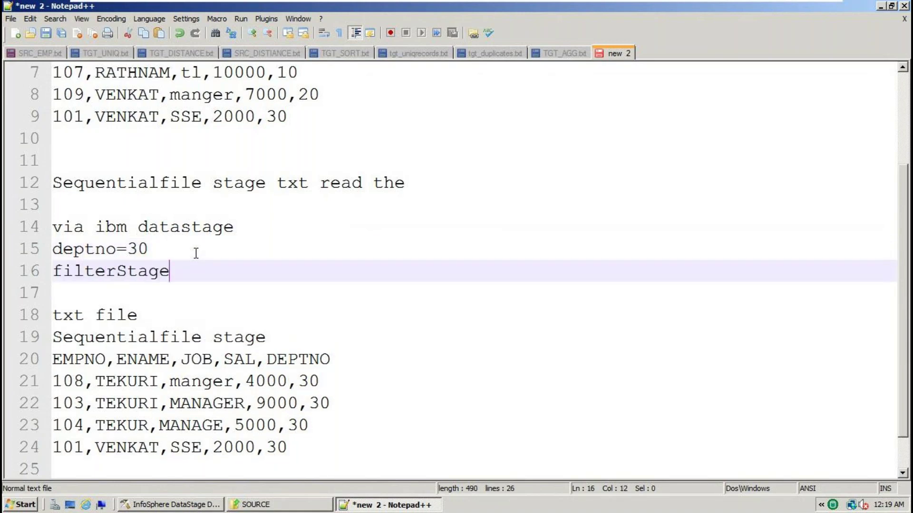
pyautogui.click(62, 269)
pyautogui.press('BackSpace')
pyautogui.write('F')
pyautogui.doubleClick(141, 269)
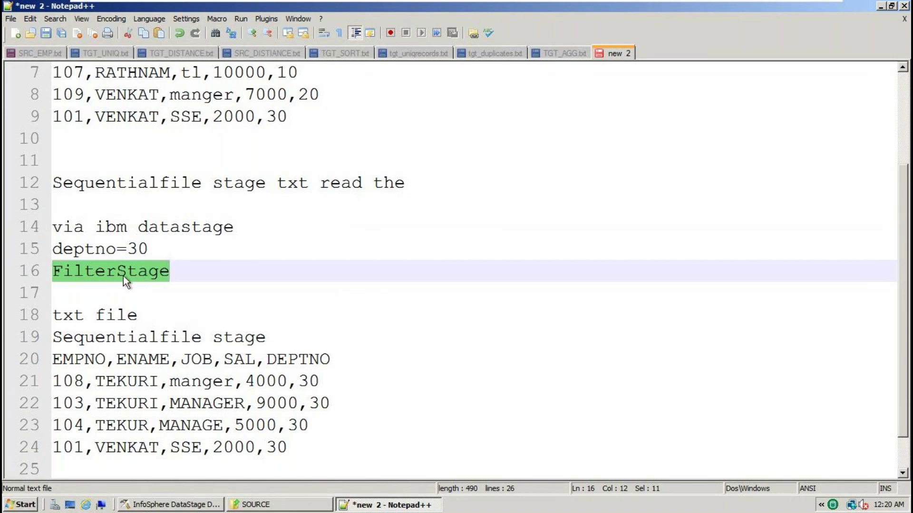
# Review the deptno=30 condition and the FilterStage line together
pyautogui.click(180, 272)
pyautogui.click(163, 251)
pyautogui.hotkey('shift', 'Home')
pyautogui.doubleClick(106, 277)
pyautogui.doubleClick(89, 249)
pyautogui.moveTo(172, 248); pyautogui.dragTo(31, 245)
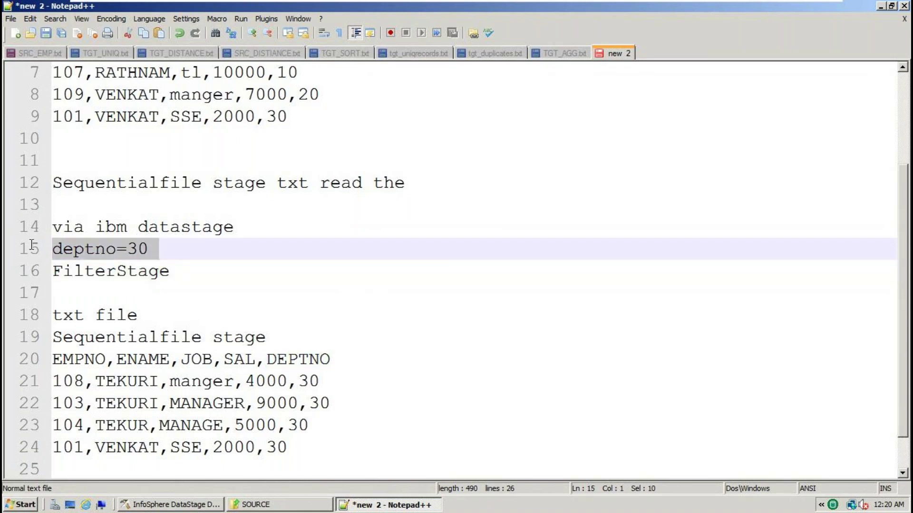
pyautogui.doubleClick(84, 274)
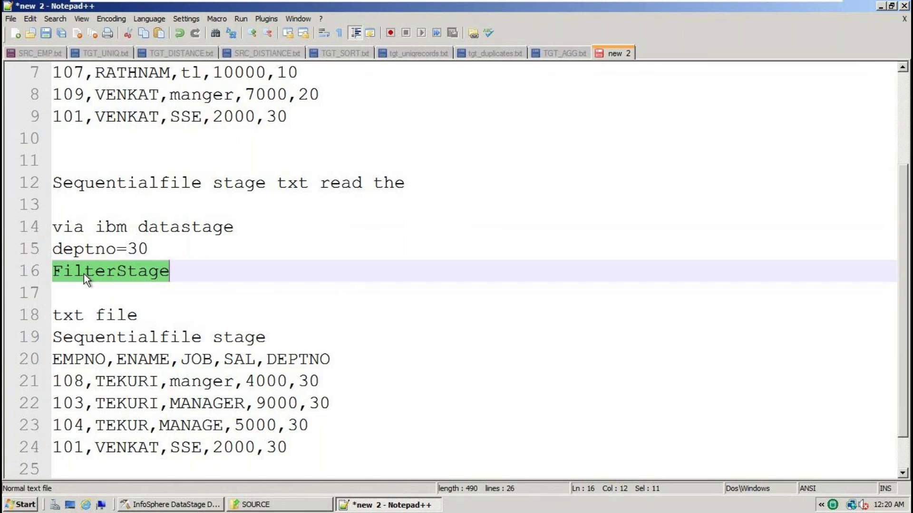
# Review the Sequentialfile source note on line 12 and the target heading on line 19
pyautogui.scroll(2, 256, 227)
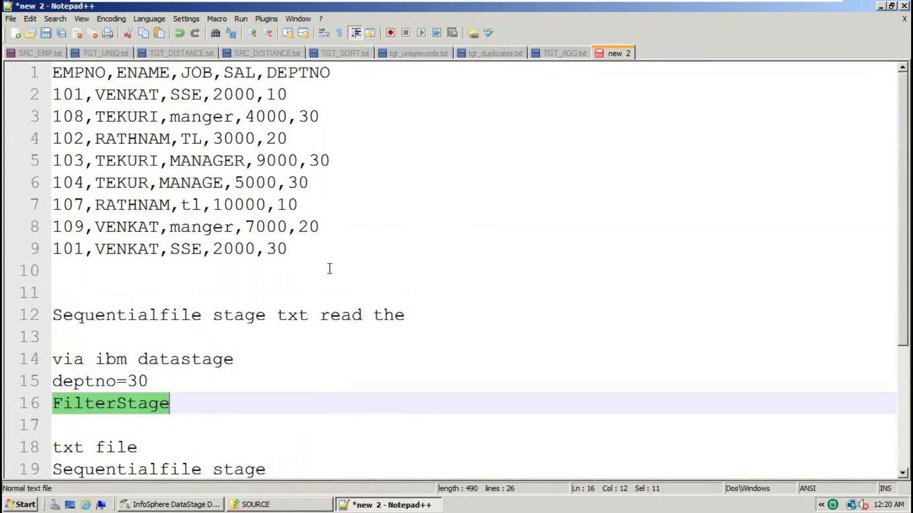
pyautogui.click(288, 249)
pyautogui.click(404, 288)
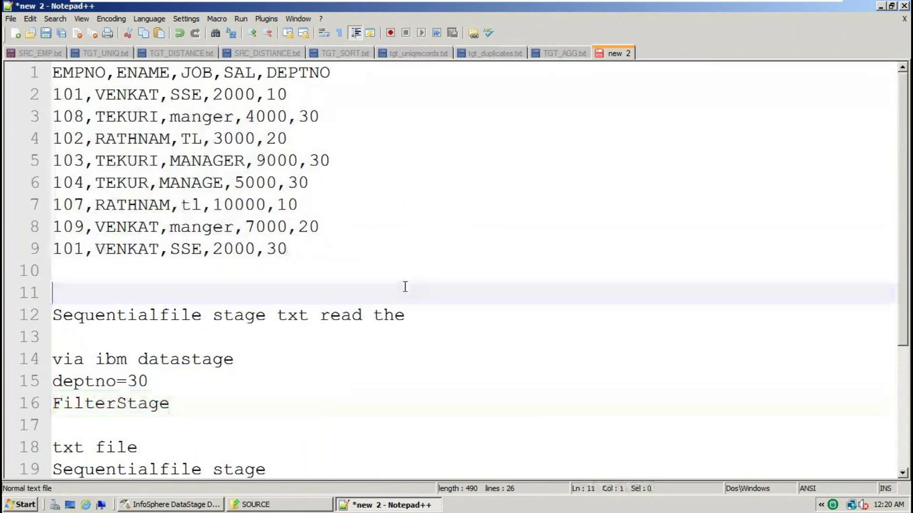
pyautogui.doubleClick(135, 316)
pyautogui.moveTo(421, 317); pyautogui.dragTo(4, 318)
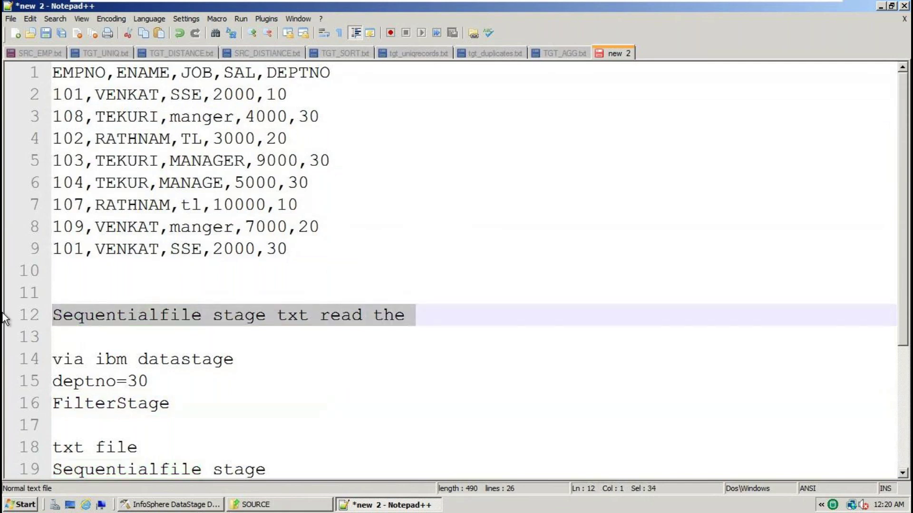
pyautogui.click(95, 404)
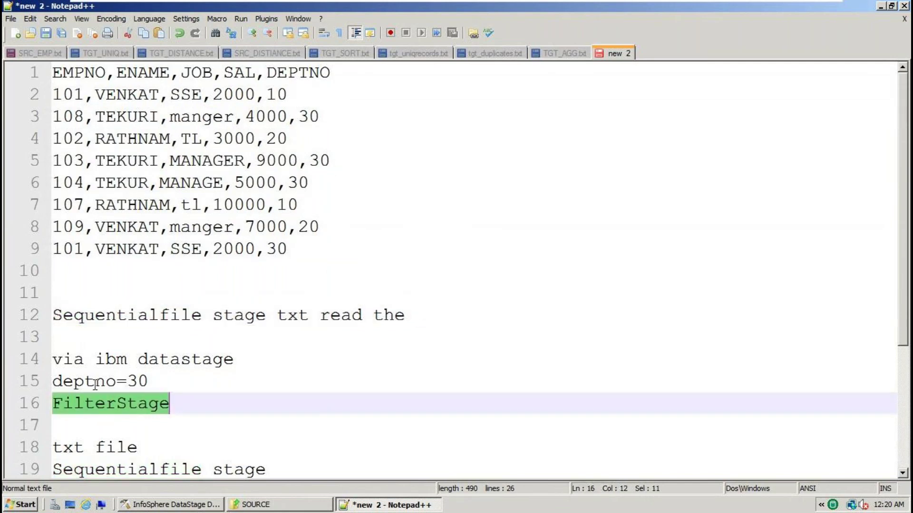
pyautogui.click(93, 381)
pyautogui.doubleClick(135, 379)
pyautogui.scroll(-2, 136, 377)
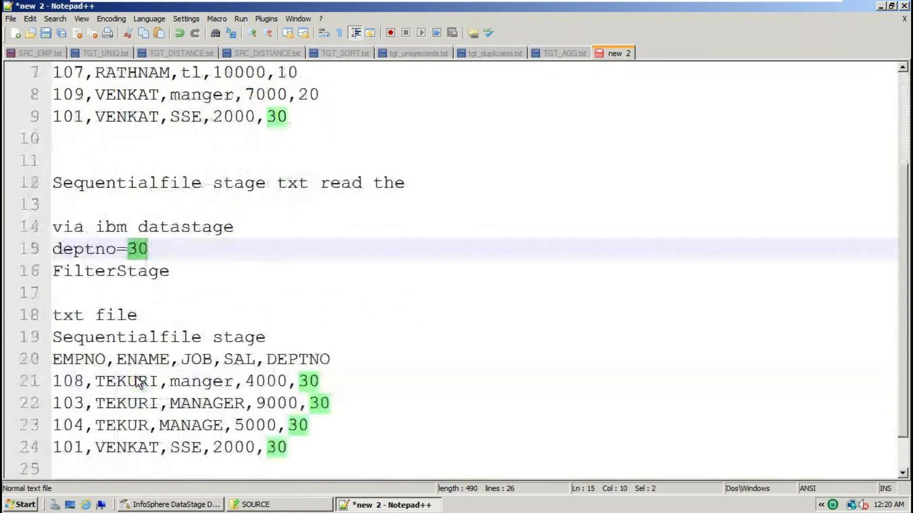
pyautogui.doubleClick(121, 338)
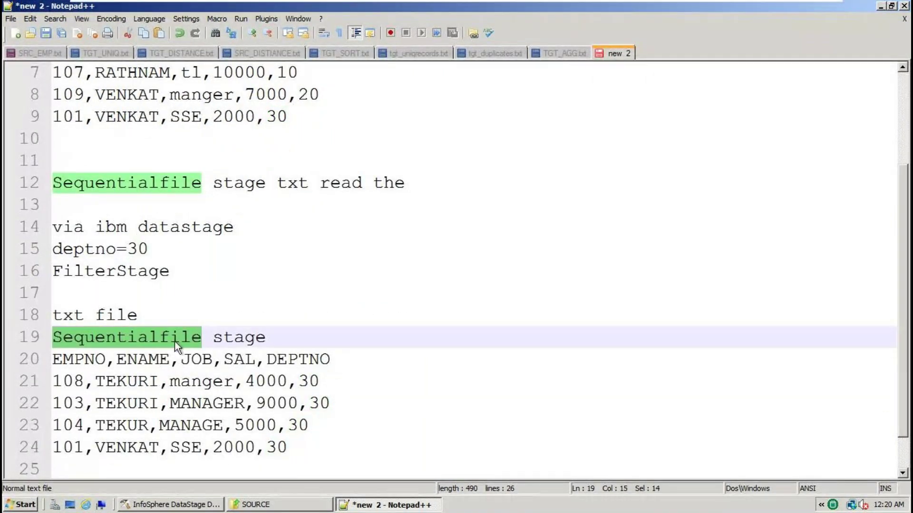
pyautogui.moveTo(267, 336); pyautogui.dragTo(48, 342)
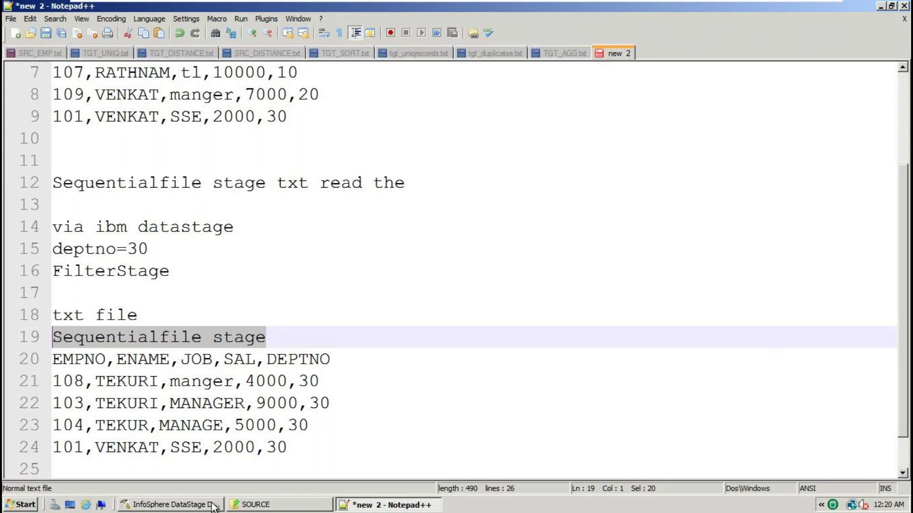
# Glance at DataStage Designer, then start a blank 'new 3' notes tab in Notepad++
pyautogui.click(189, 504)
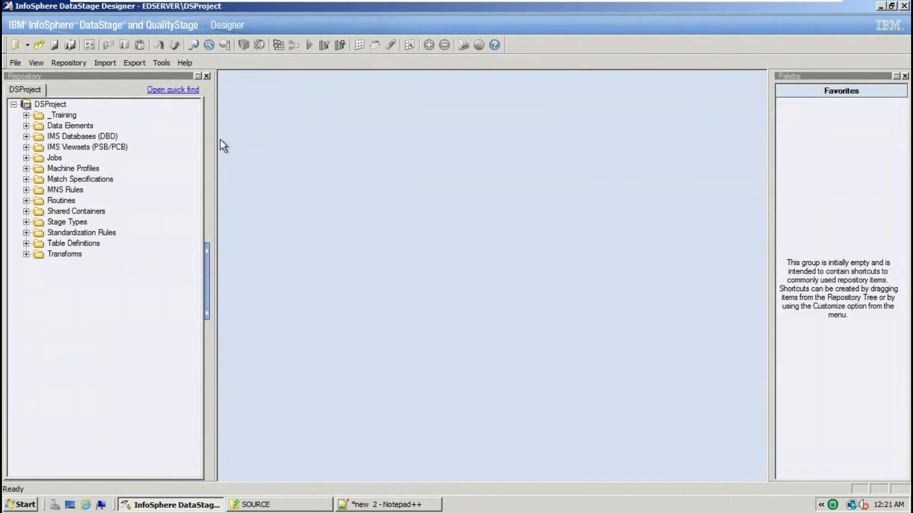
pyautogui.click(380, 507)
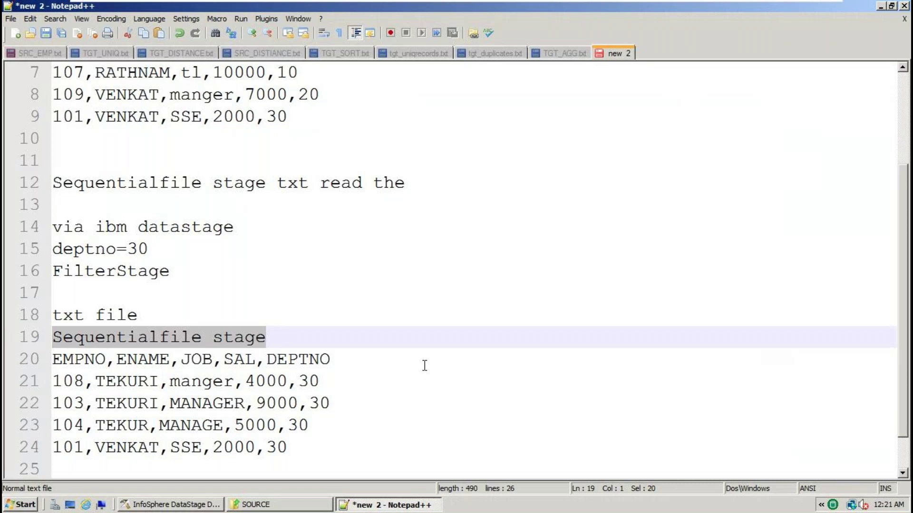
pyautogui.hotkey('ctrl', 'n')
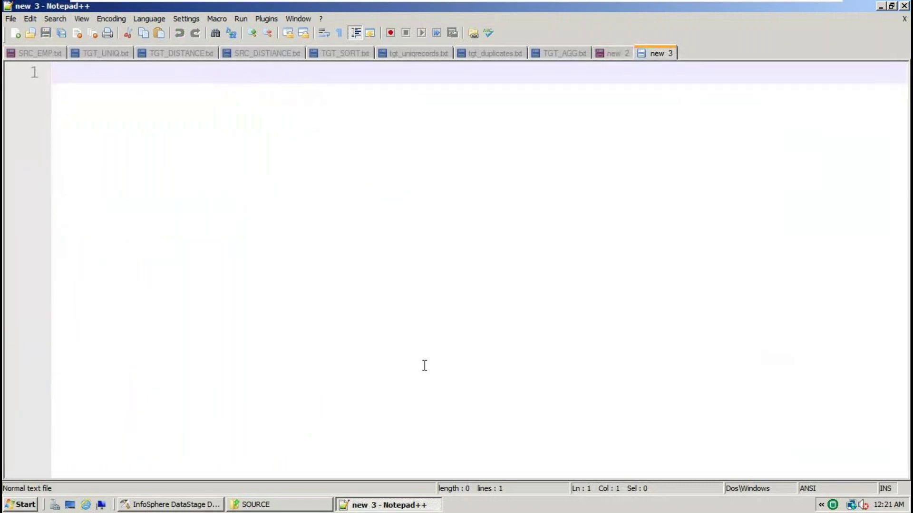
# Write 'use the designer clinet and create a ibm datastage job' as the first note
pyautogui.write('use')
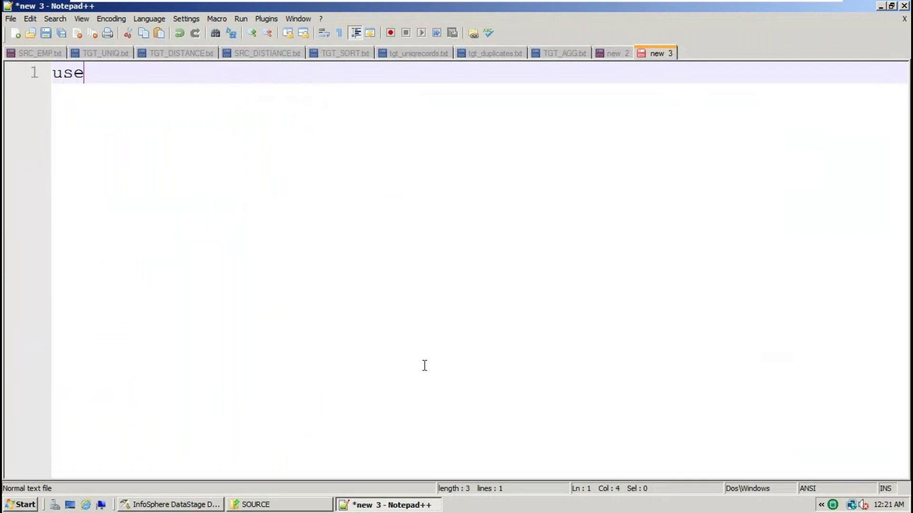
pyautogui.write(' the des')
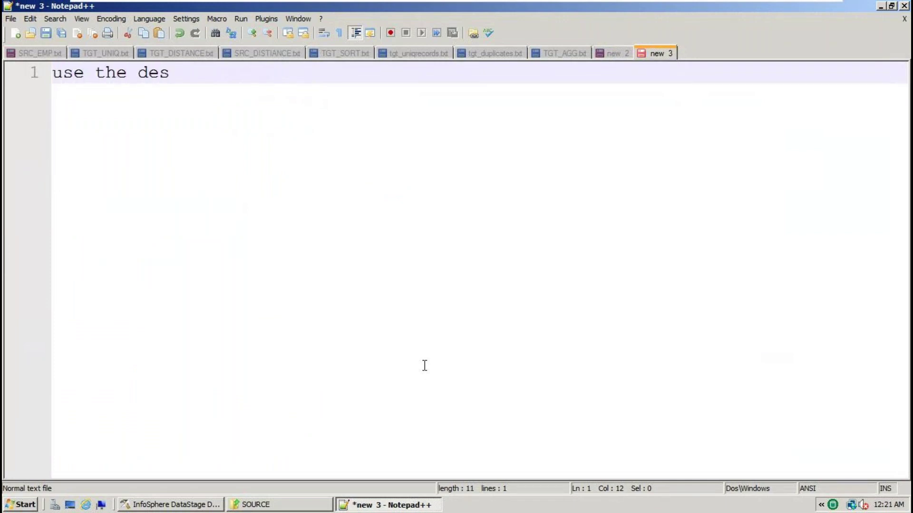
pyautogui.write('igner clinet')
pyautogui.press('Return')
pyautogui.press('BackSpace')
pyautogui.write('and c')
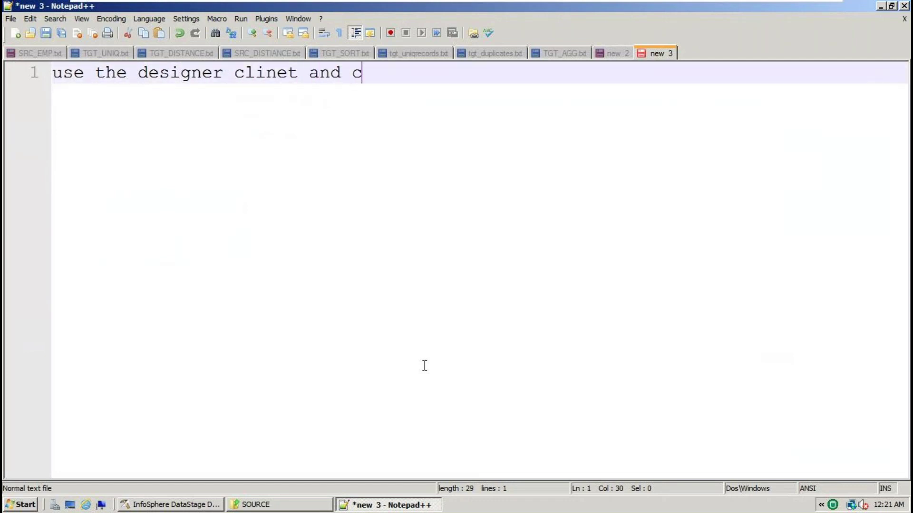
pyautogui.write('reate a ibm')
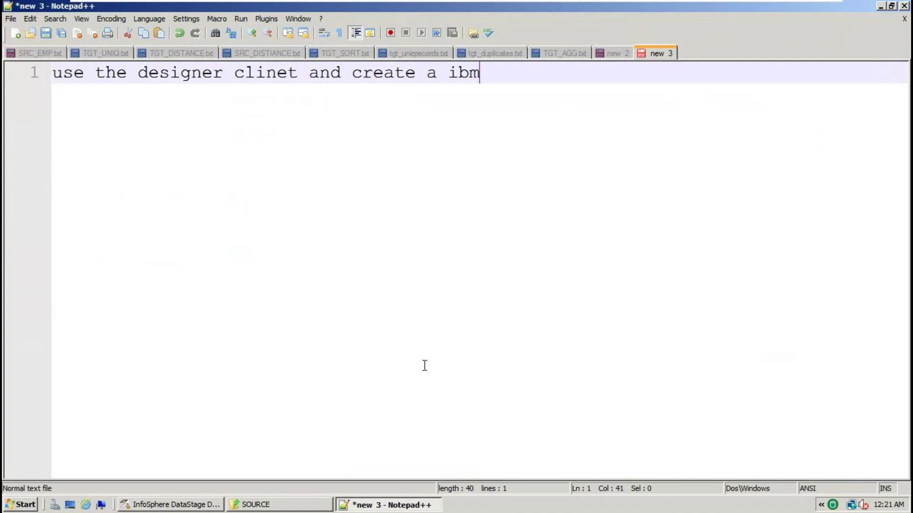
pyautogui.write(' datastage job')
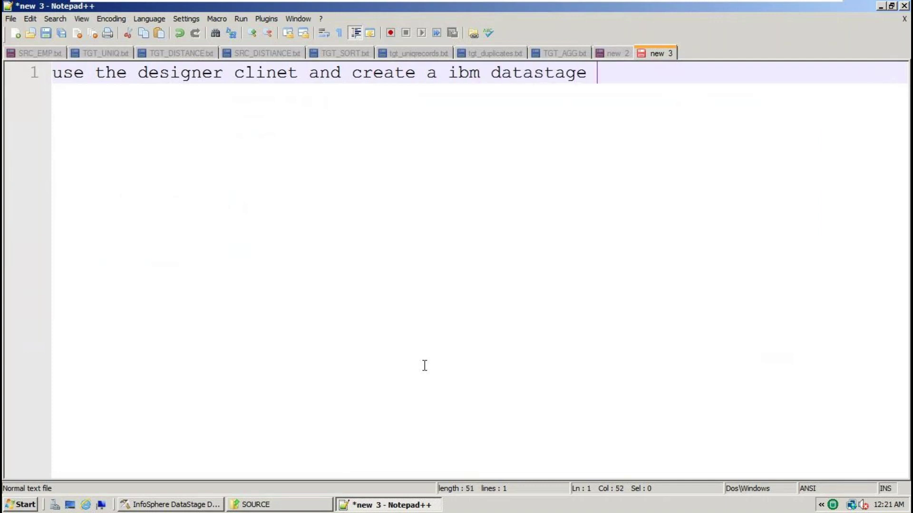
pyautogui.press('Return')
pyautogui.press('Return')
pyautogui.hotkey('alt', 'Tab')
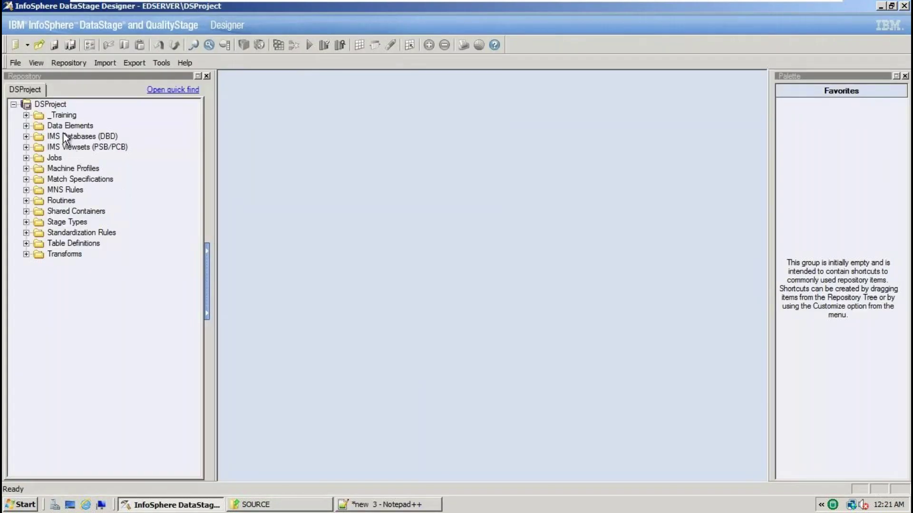
# Create a new Parallel Job, Untitled.1, via File > New and maximize its window
pyautogui.click(16, 63)
pyautogui.click(32, 80)
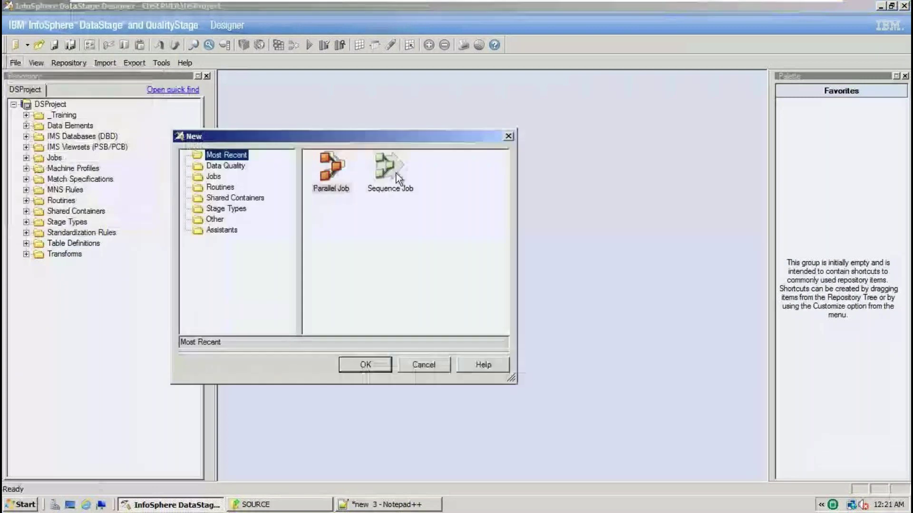
pyautogui.click(329, 164)
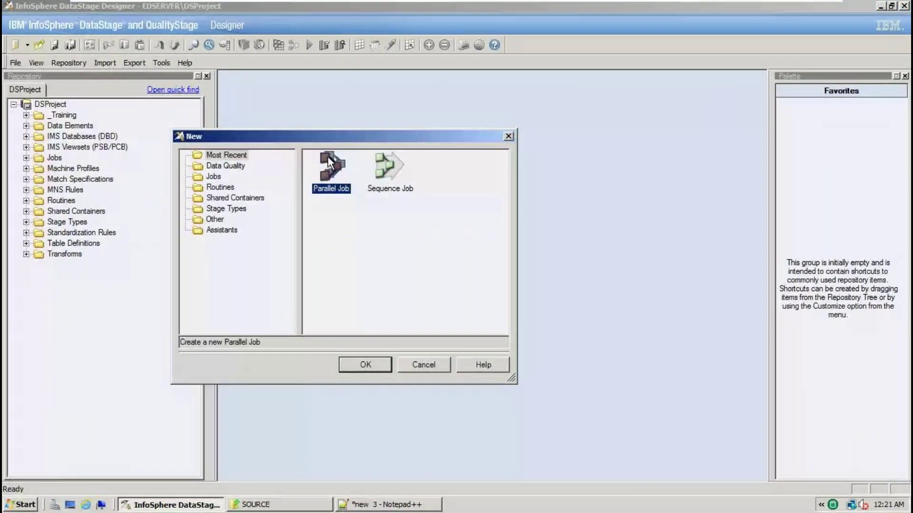
pyautogui.doubleClick(329, 163)
pyautogui.click(612, 81)
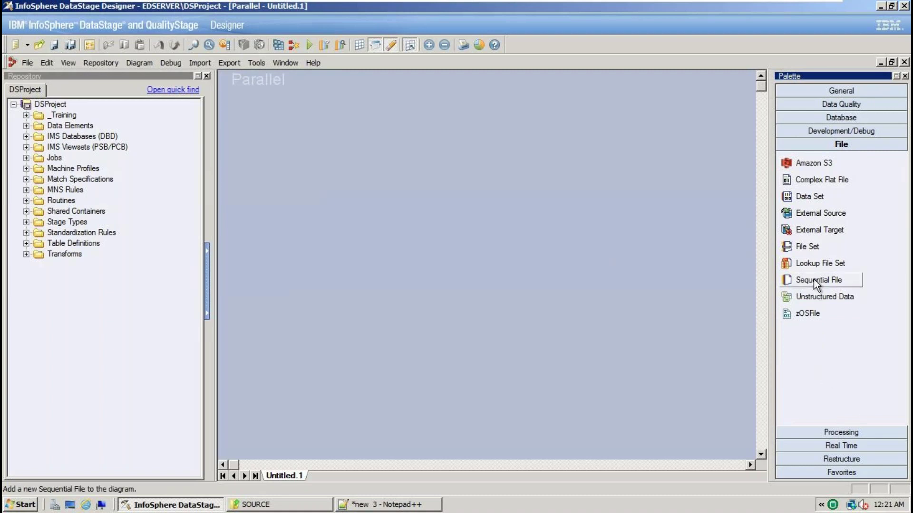
# Place Sequential_File_0 on the left and Sequential_File_1 on the right of the canvas
pyautogui.moveTo(822, 280); pyautogui.dragTo(301, 202)
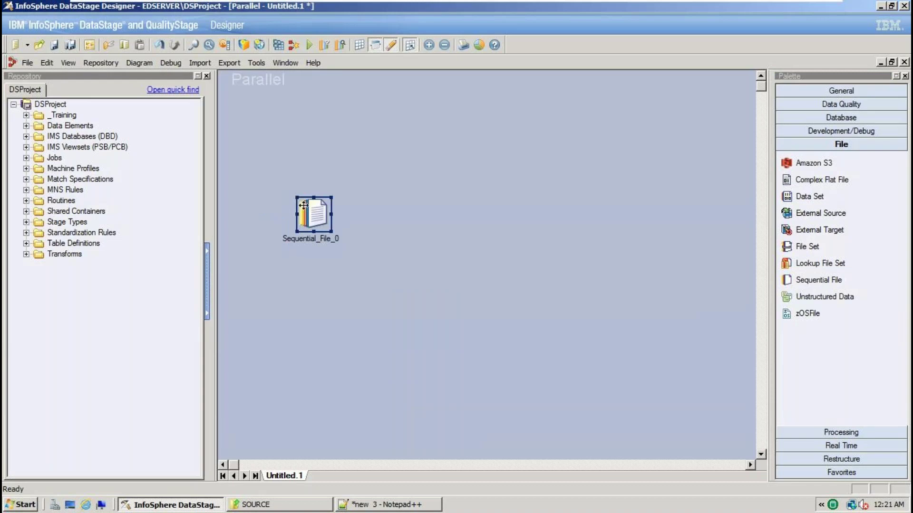
pyautogui.moveTo(308, 221); pyautogui.dragTo(292, 205)
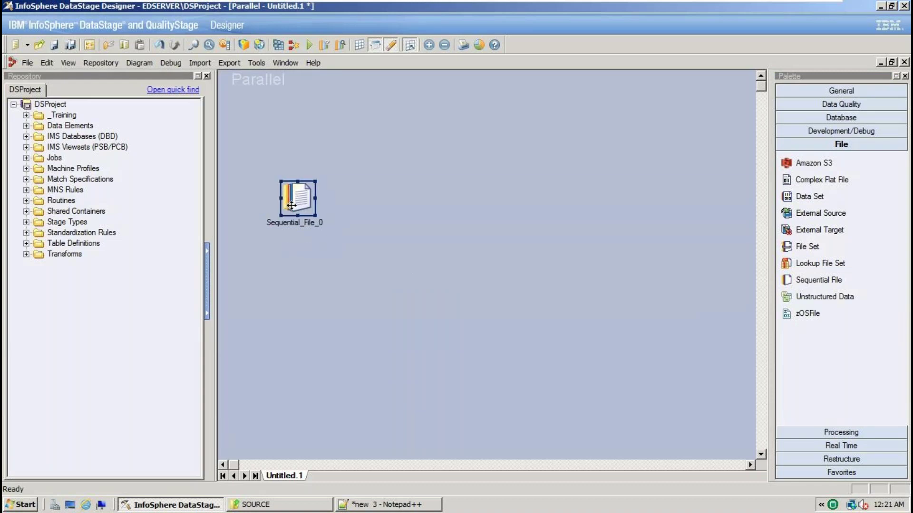
pyautogui.click(832, 281)
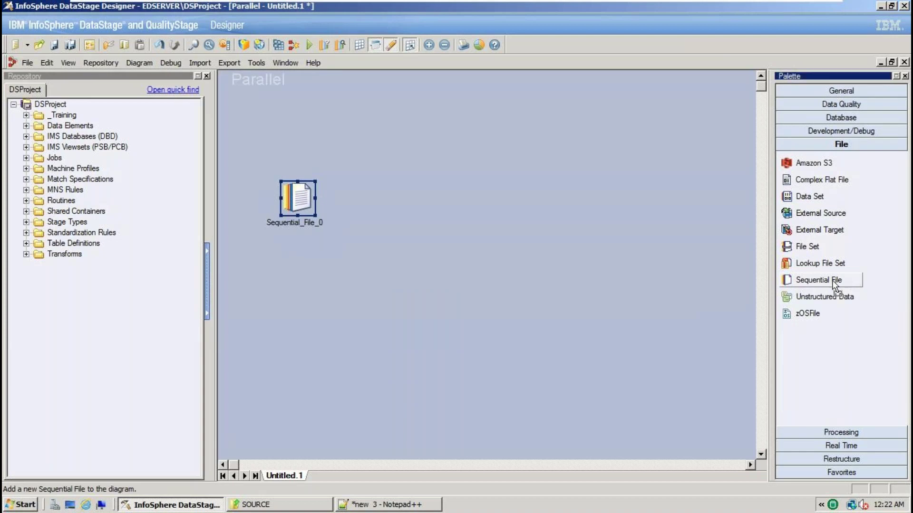
pyautogui.click(677, 180)
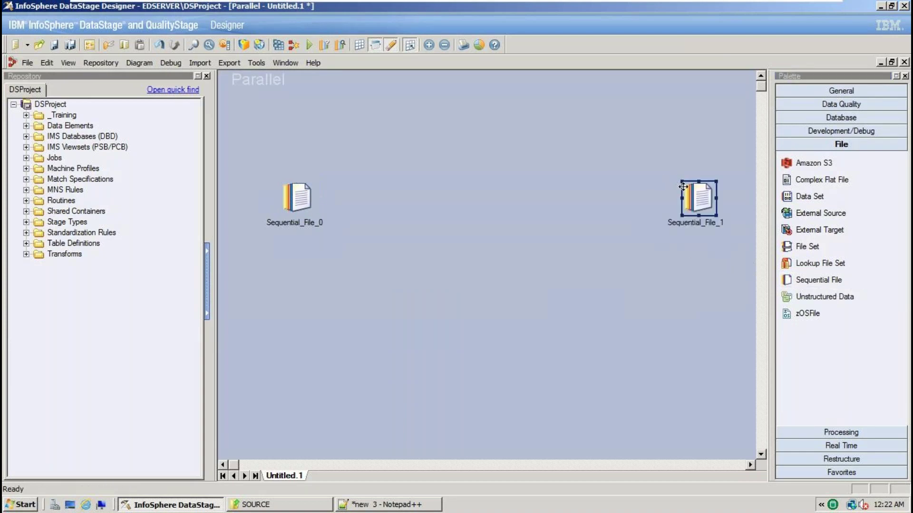
pyautogui.moveTo(689, 188); pyautogui.dragTo(689, 172)
pyautogui.moveTo(446, 163); pyautogui.dragTo(486, 227)
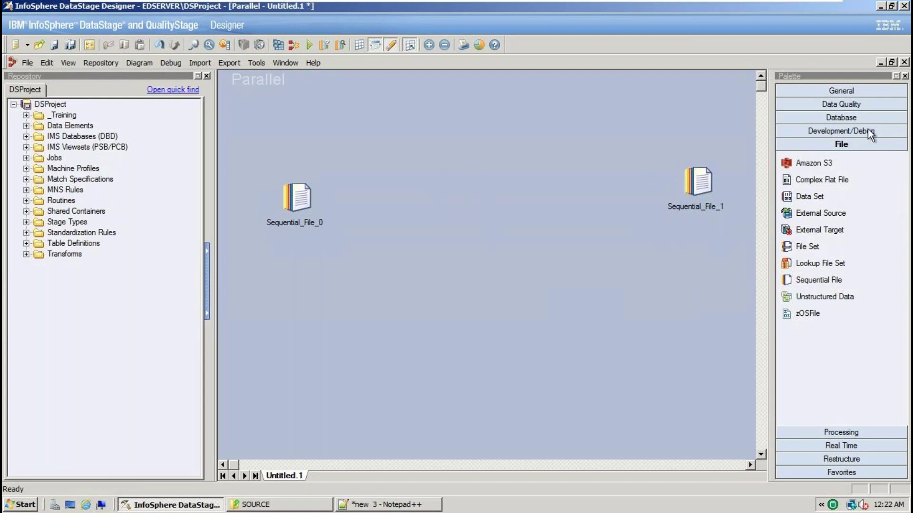
# Add a Filter stage, Filter_2, from the Processing palette between the two files
pyautogui.click(835, 433)
pyautogui.scroll(-5, 815, 236)
pyautogui.scroll(5, 828, 367)
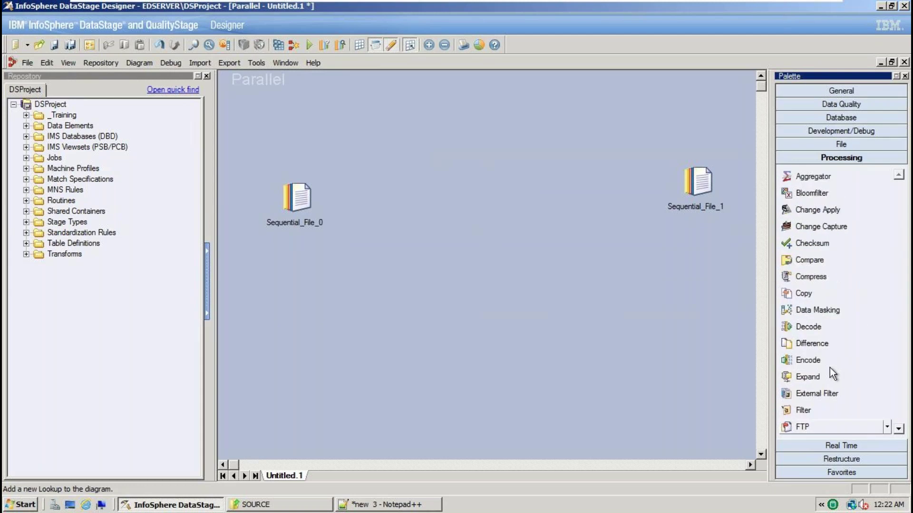
pyautogui.scroll(-3, 828, 328)
pyautogui.scroll(3, 828, 328)
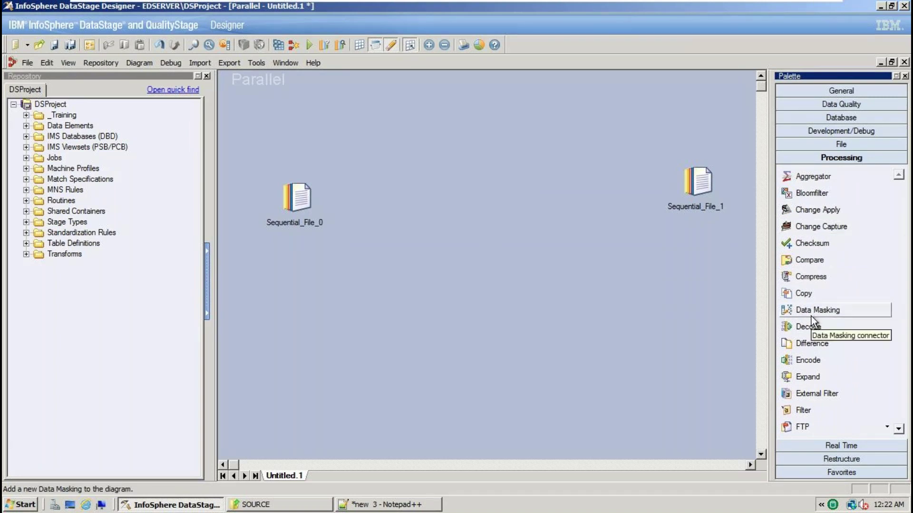
pyautogui.scroll(-2, 811, 316)
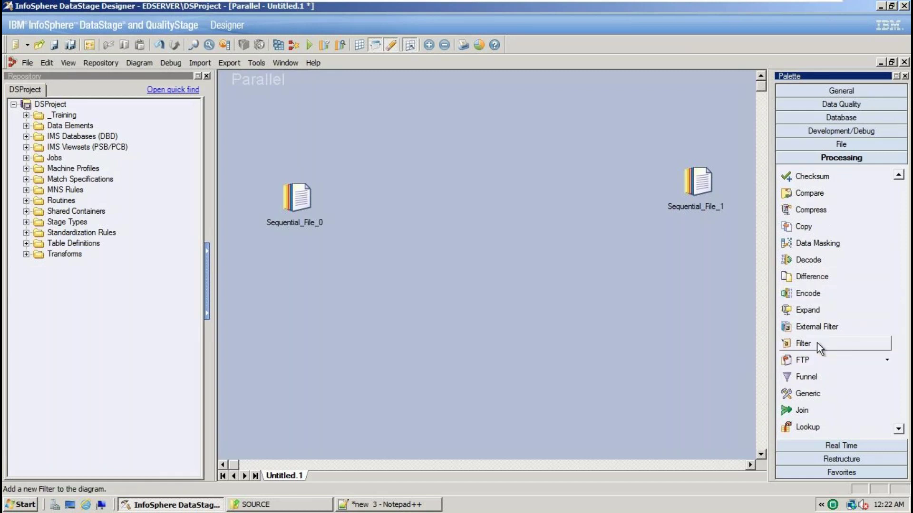
pyautogui.moveTo(818, 344); pyautogui.dragTo(444, 178)
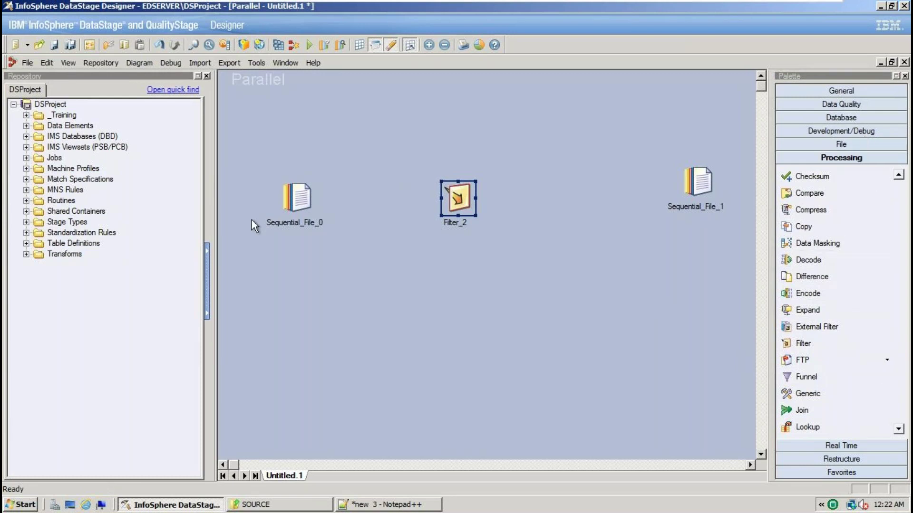
pyautogui.click(289, 205)
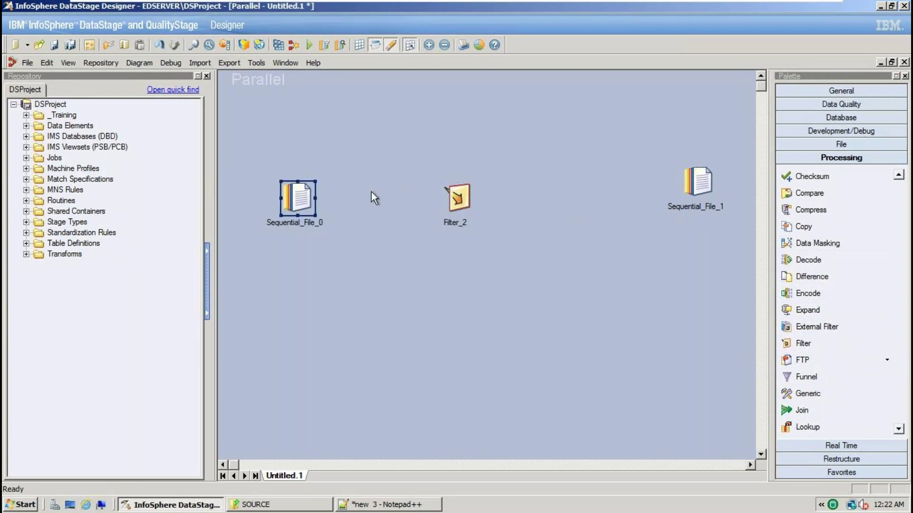
pyautogui.click(417, 509)
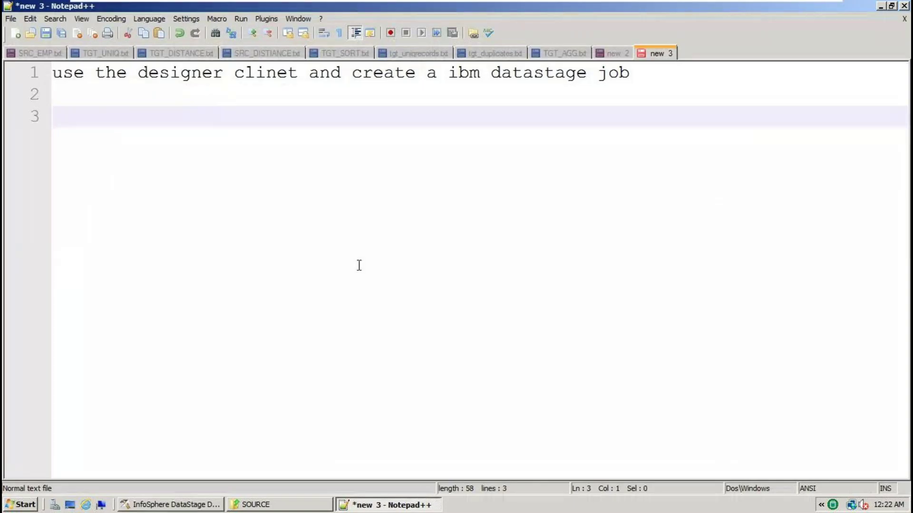
# Write the note 'define the links between the stages' on line 3
pyautogui.write('define the ')
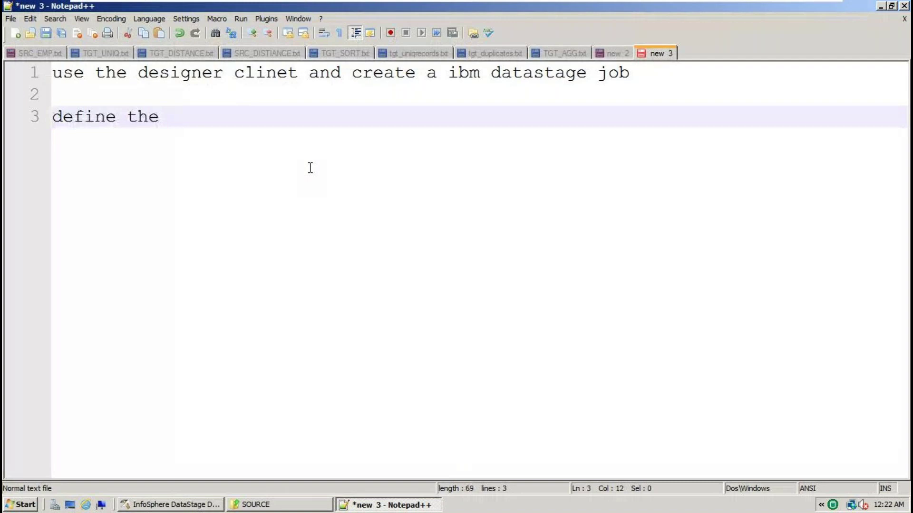
pyautogui.write('links bet')
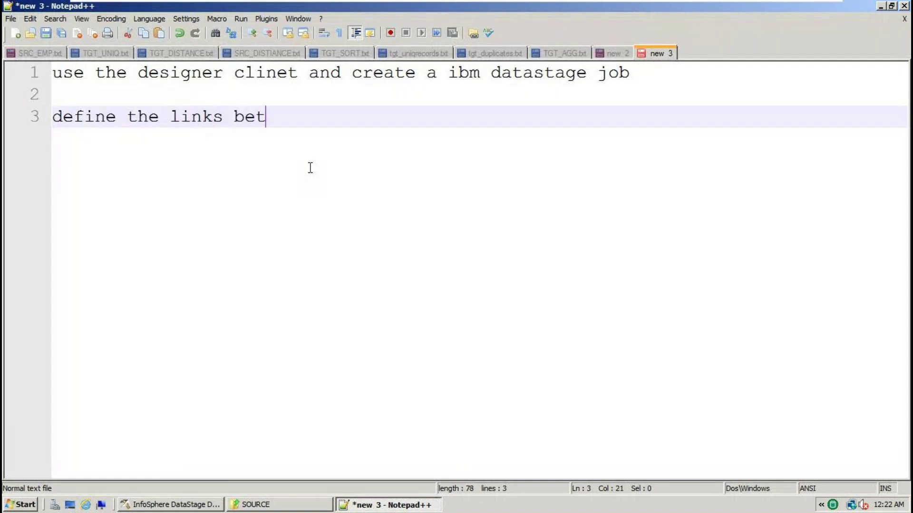
pyautogui.write('ween the stages')
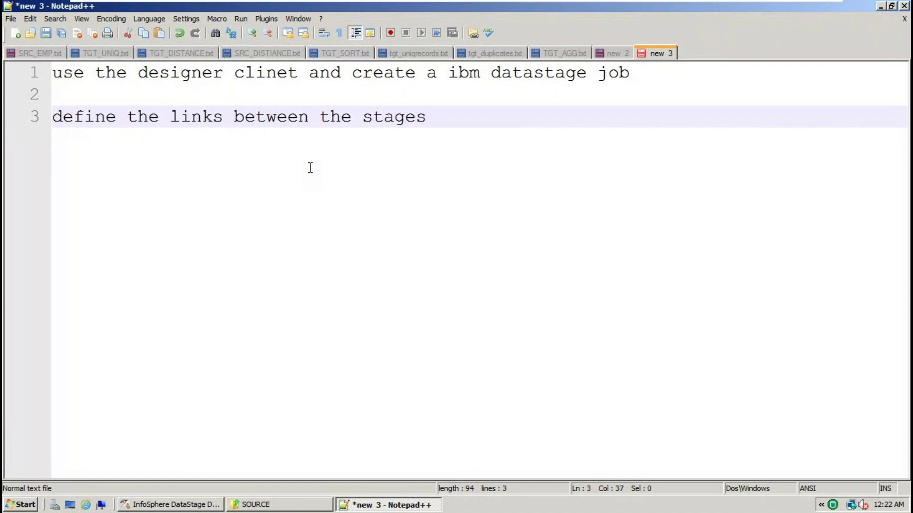
pyautogui.doubleClick(195, 116)
pyautogui.moveTo(427, 118); pyautogui.dragTo(439, 118)
pyautogui.hotkey('alt', 'Tab')
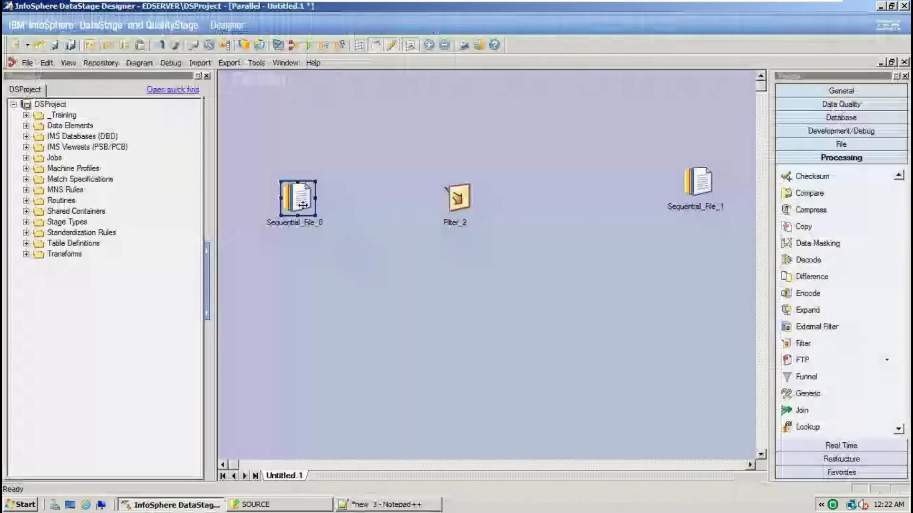
# Link Sequential_File_0 to Filter_2 (DSLink3) and Filter_2 to Sequential_File_1 (DSLink4)
pyautogui.click(811, 88)
pyautogui.click(816, 160)
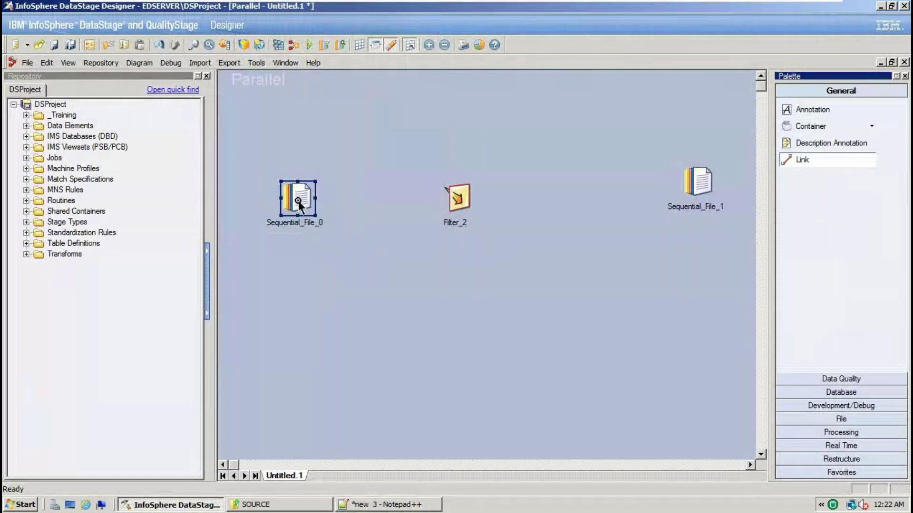
pyautogui.moveTo(298, 203); pyautogui.dragTo(457, 197)
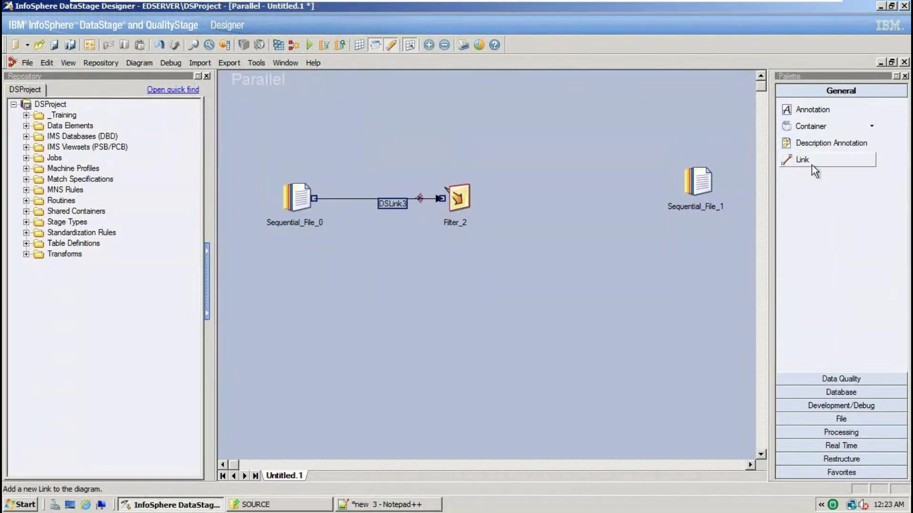
pyautogui.click(811, 161)
pyautogui.moveTo(458, 204); pyautogui.dragTo(695, 190)
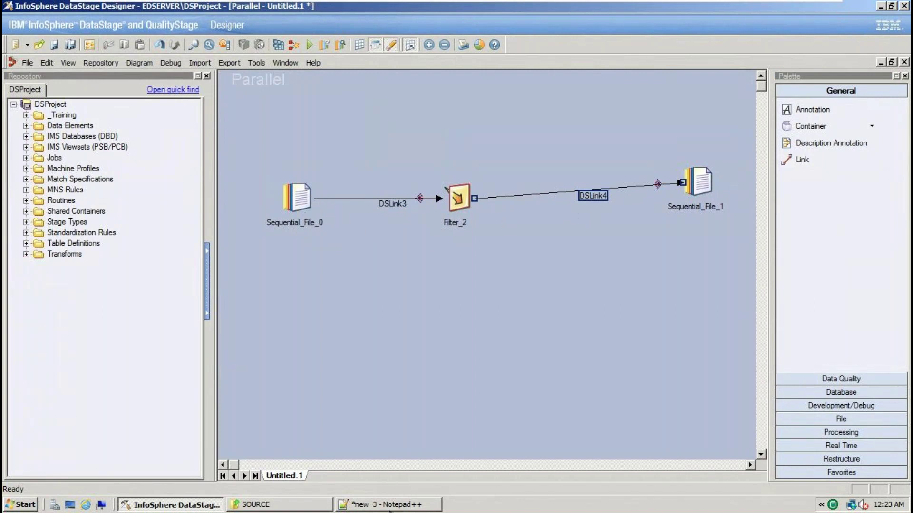
pyautogui.click(388, 507)
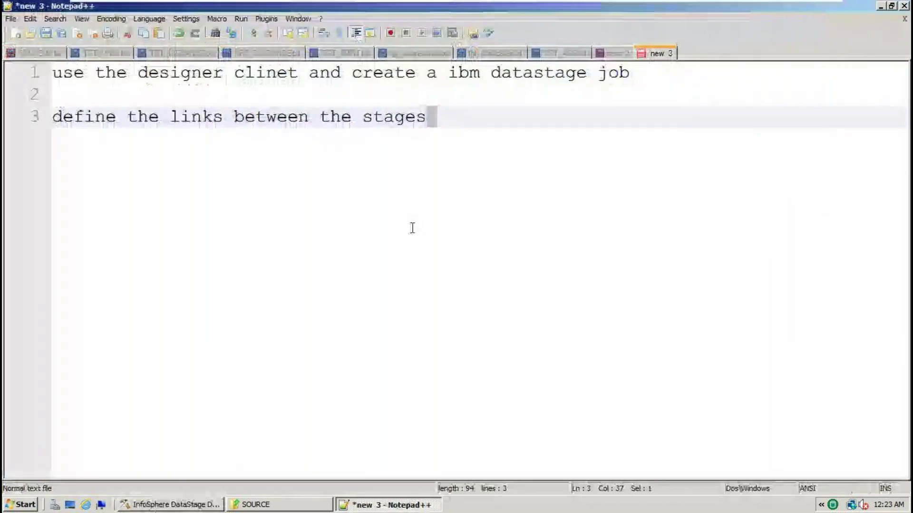
# Add 'define the properties' as note line 4
pyautogui.press('Return')
pyautogui.write('define the')
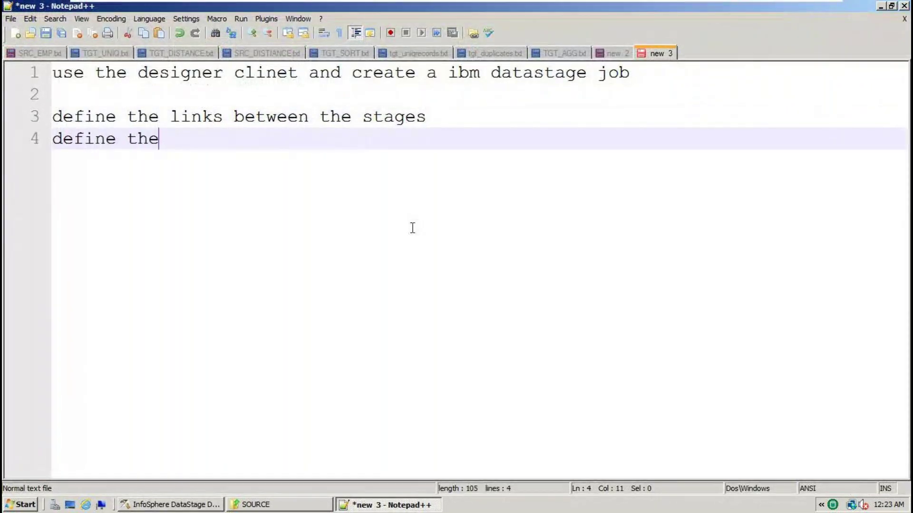
pyautogui.write(' prope')
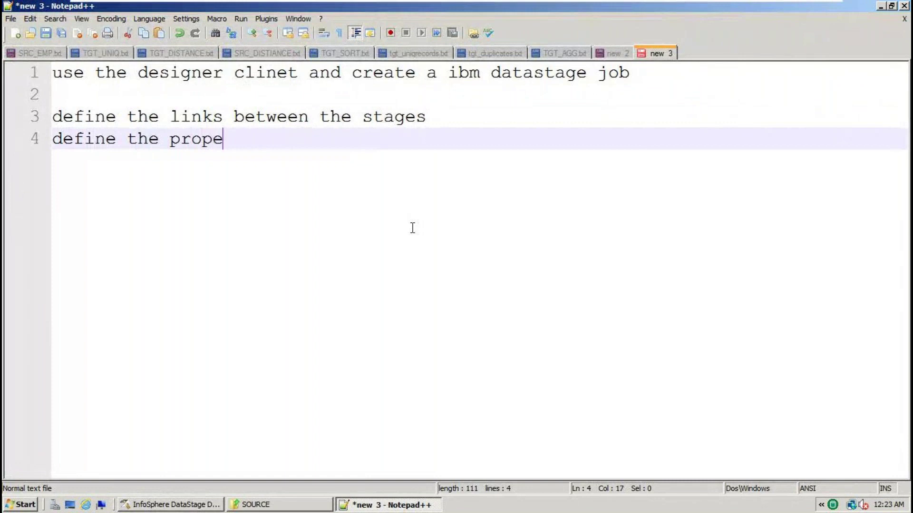
pyautogui.write('rties')
pyautogui.press('Return')
pyautogui.press('Return')
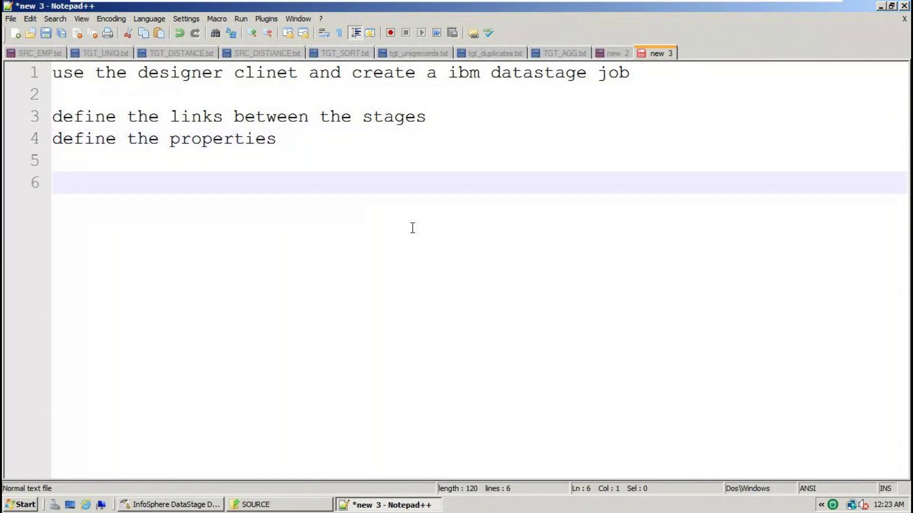
pyautogui.hotkey('alt', 'Tab')
pyautogui.click(297, 199)
# Open Sequential_File_0's properties, select its File property, and check the SOURCE folder's full path
pyautogui.doubleClick(297, 199)
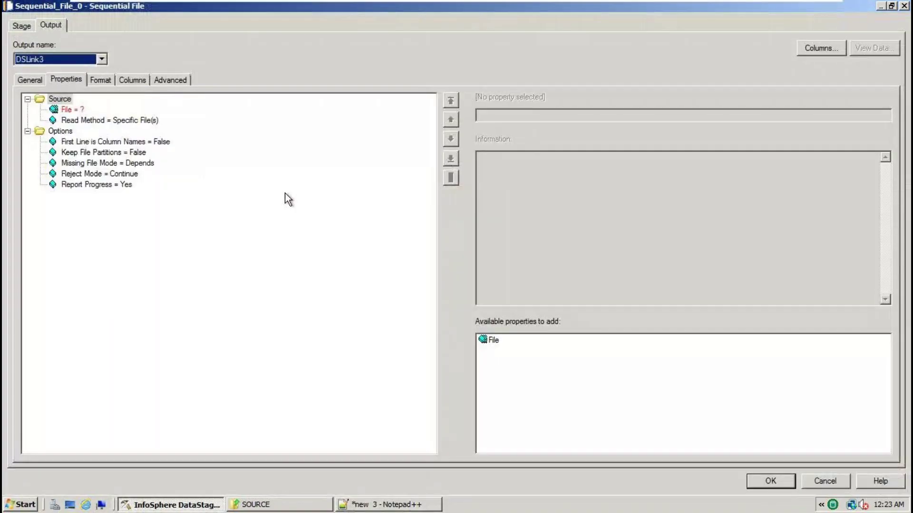
pyautogui.click(67, 110)
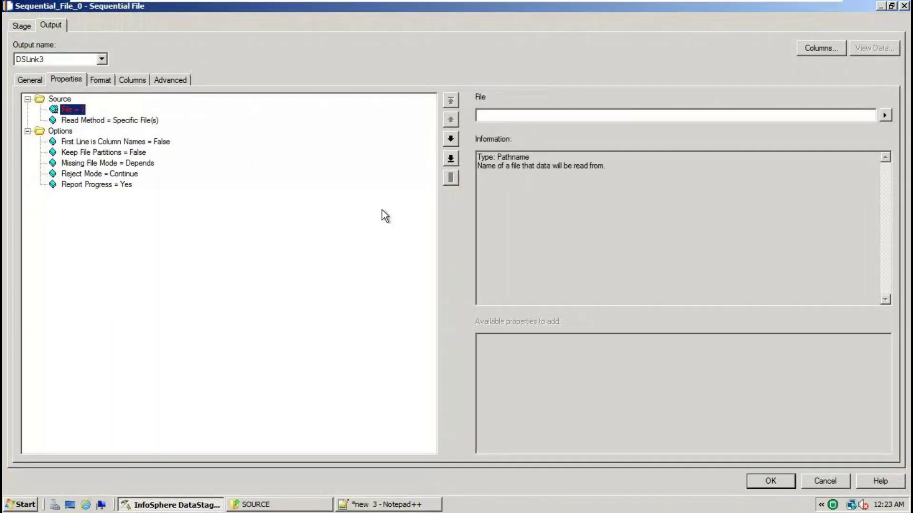
pyautogui.click(280, 504)
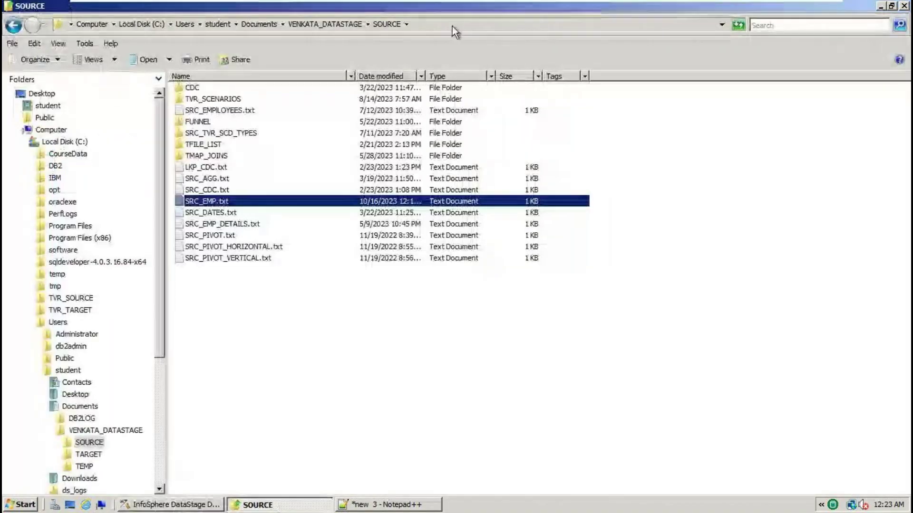
pyautogui.click(414, 27)
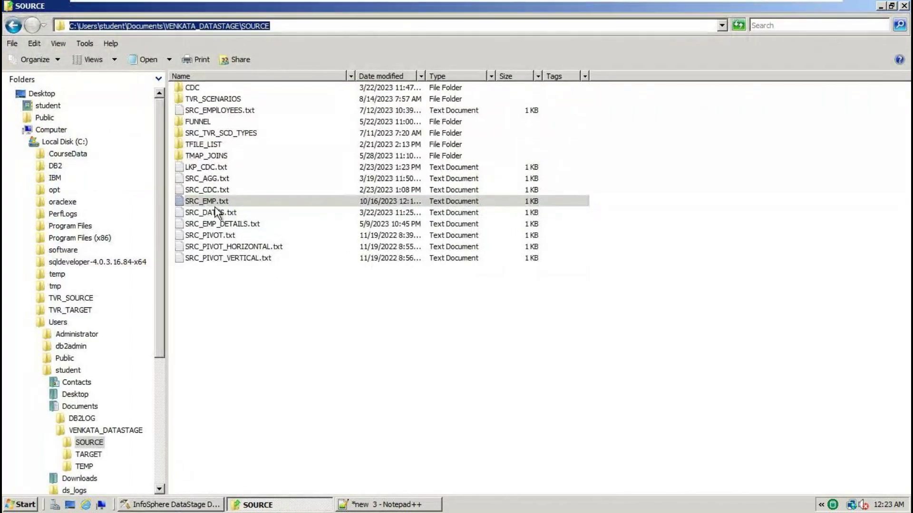
pyautogui.click(205, 506)
# Browse to VENKATA_DATASTAGE\SOURCE and set the File property to SRC_EMP.txt
pyautogui.click(884, 115)
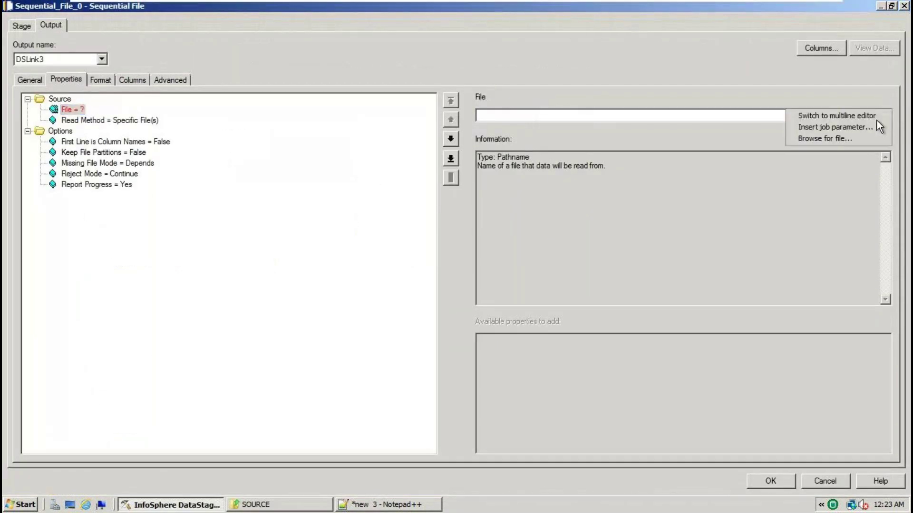
pyautogui.click(826, 138)
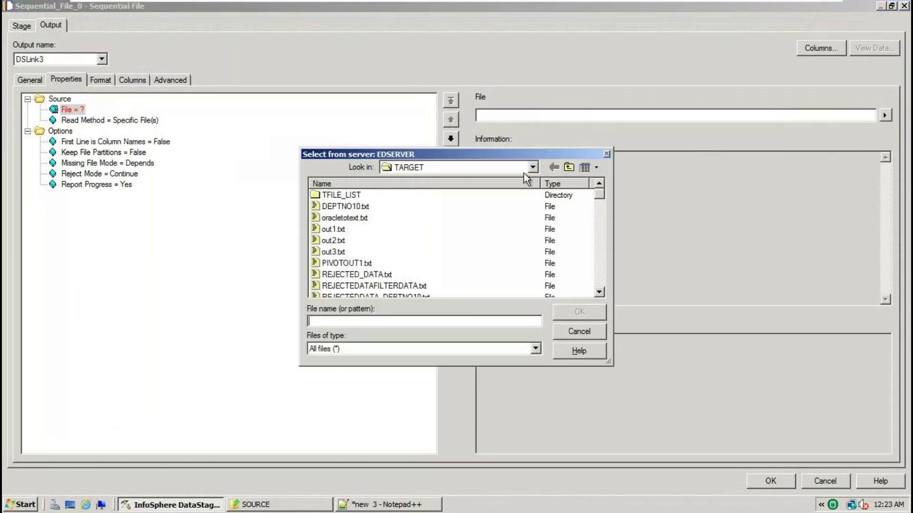
pyautogui.click(533, 167)
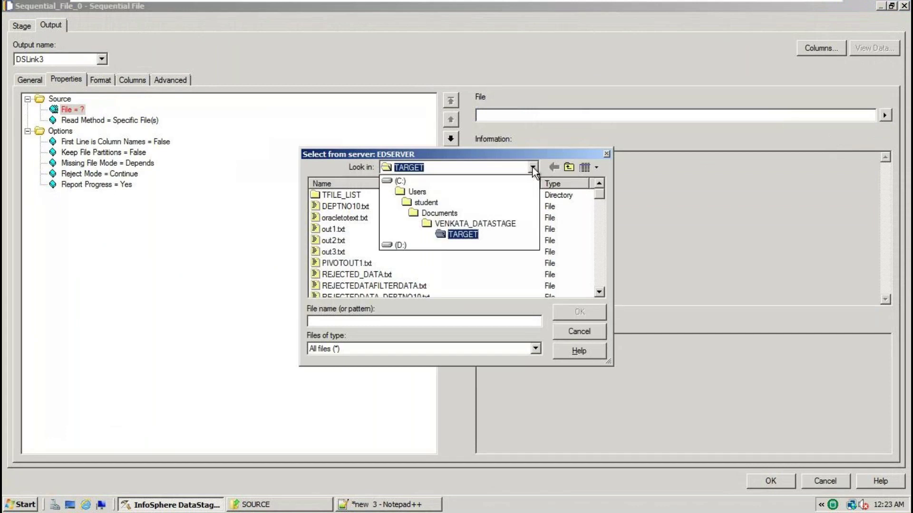
pyautogui.click(470, 227)
pyautogui.doubleClick(341, 197)
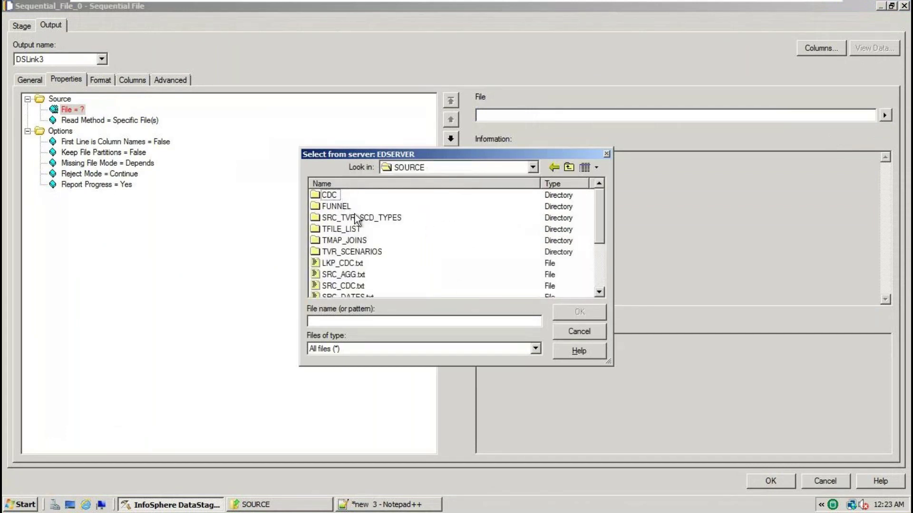
pyautogui.click(599, 292)
pyautogui.click(599, 292)
pyautogui.click(599, 292)
pyautogui.click(599, 291)
pyautogui.click(366, 264)
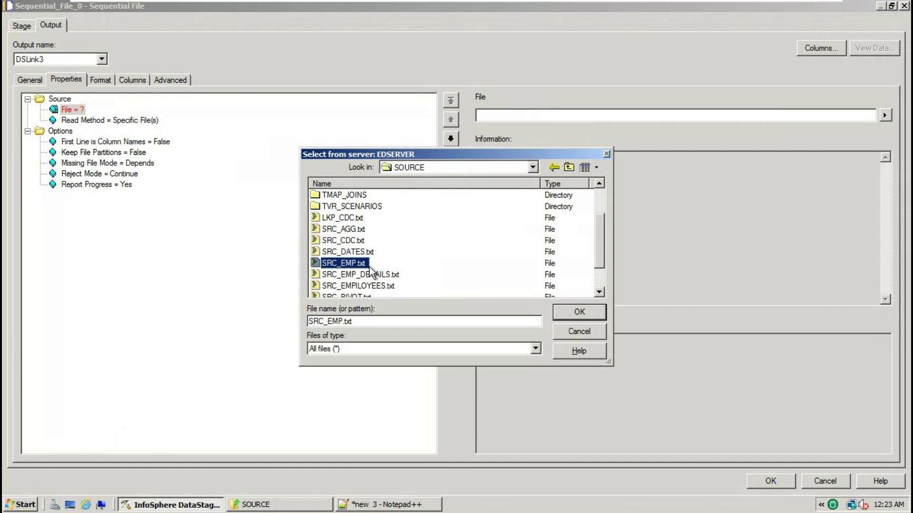
pyautogui.click(579, 312)
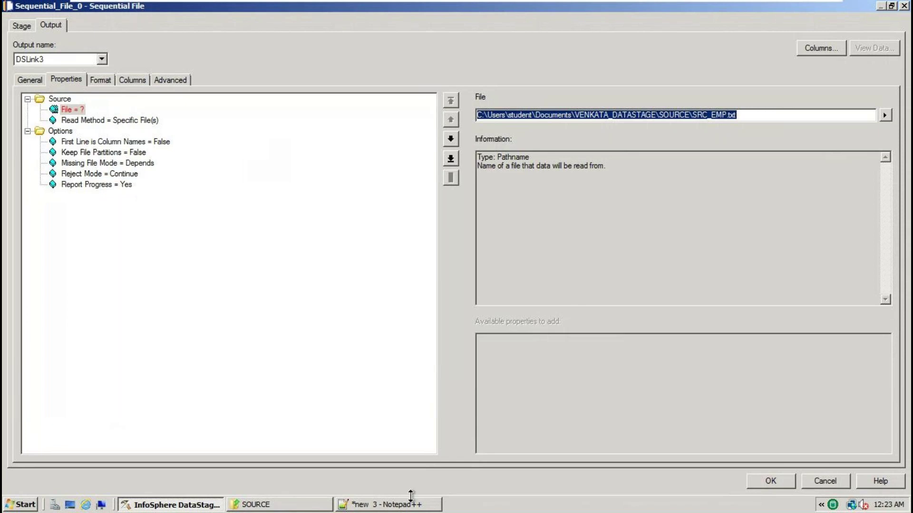
pyautogui.click(400, 507)
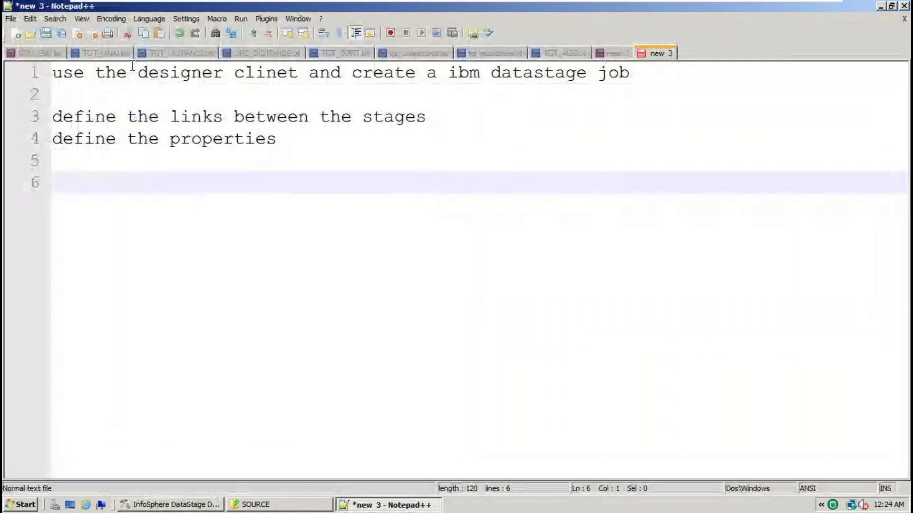
# Show SRC_EMP.txt (EMPNO,ENAME,JOB,SAL,DEPTNO header, eight rows) in Notepad++, save it, and return to DataStage
pyautogui.click(46, 54)
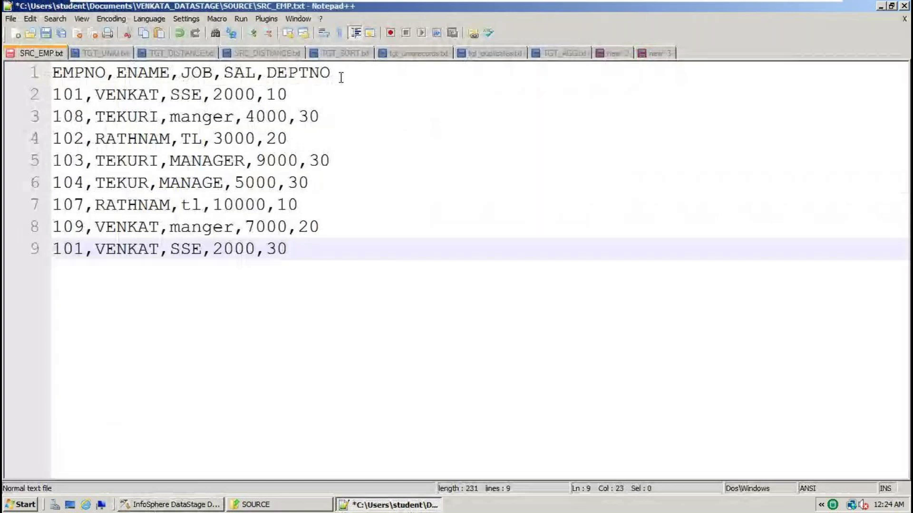
pyautogui.hotkey('ctrl', 's')
pyautogui.hotkey('ctrl', 'a')
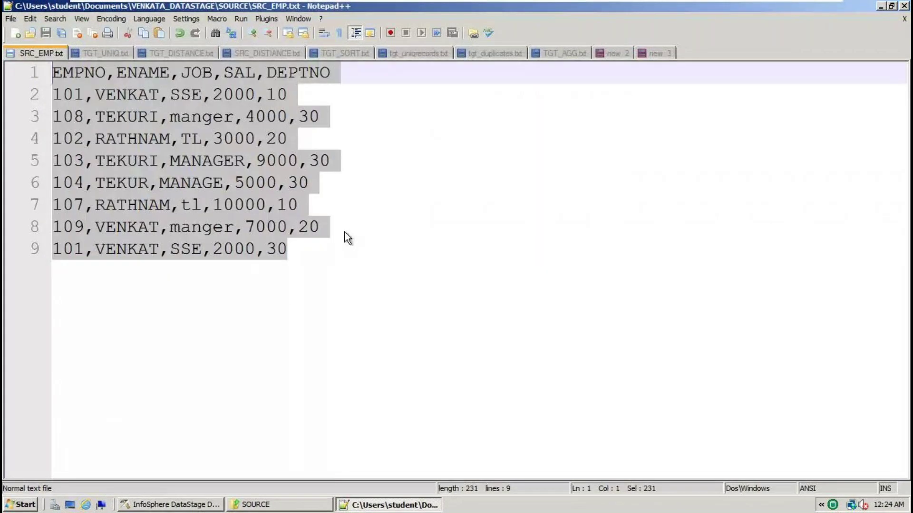
pyautogui.hotkey('alt', 'Tab')
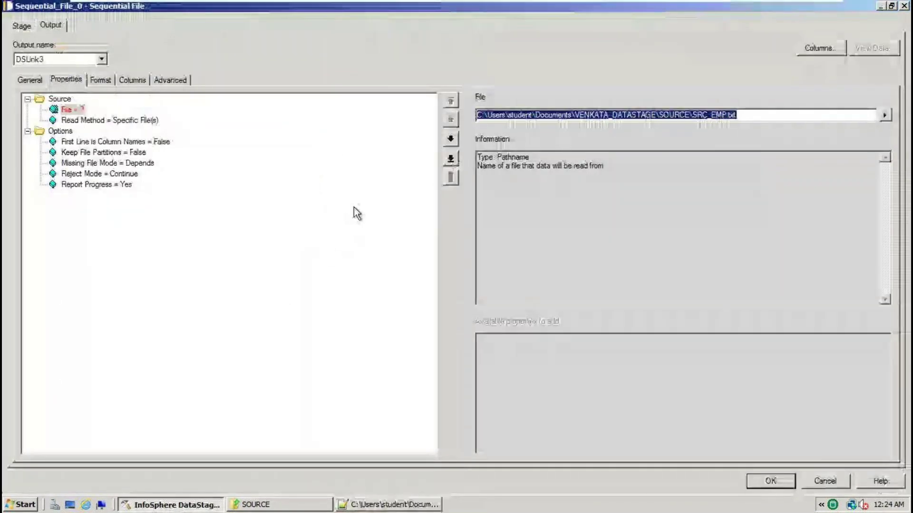
# Set the source stage's First Line is Column Names option to True
pyautogui.click(120, 142)
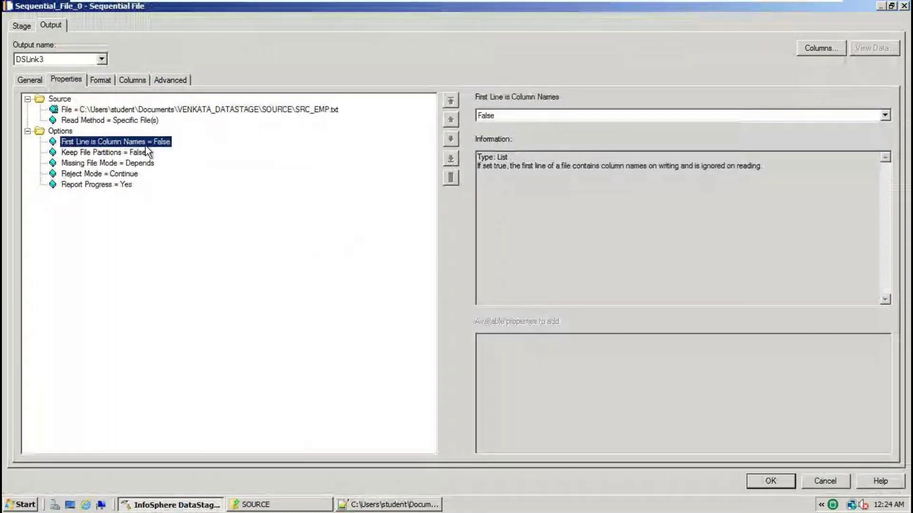
pyautogui.click(486, 115)
pyautogui.click(486, 136)
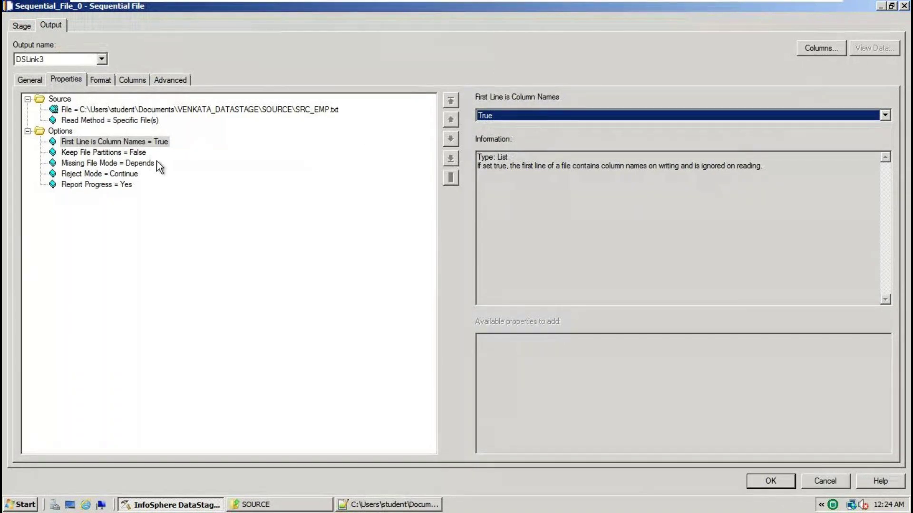
pyautogui.click(884, 115)
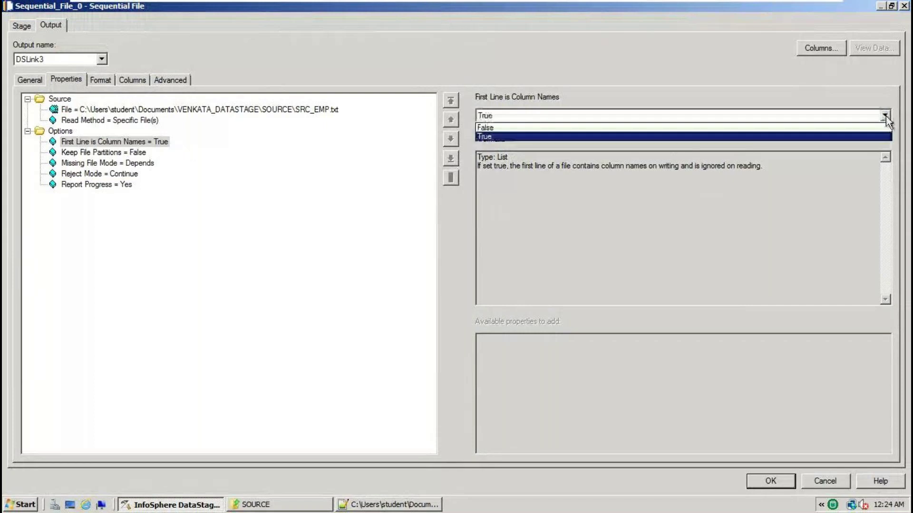
pyautogui.click(504, 127)
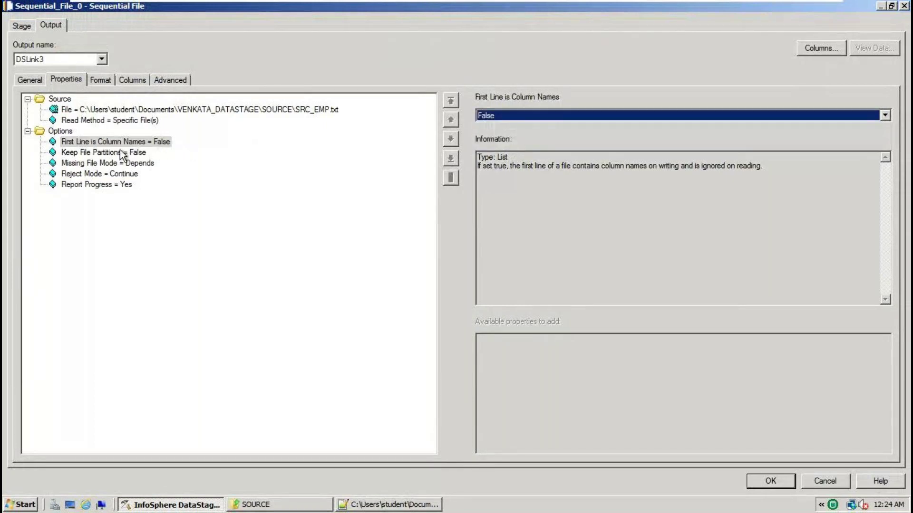
pyautogui.click(885, 116)
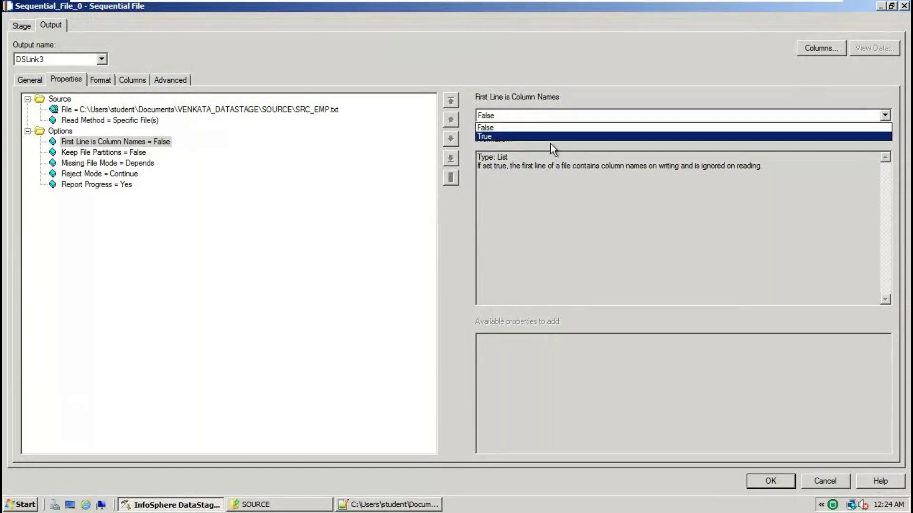
pyautogui.click(514, 139)
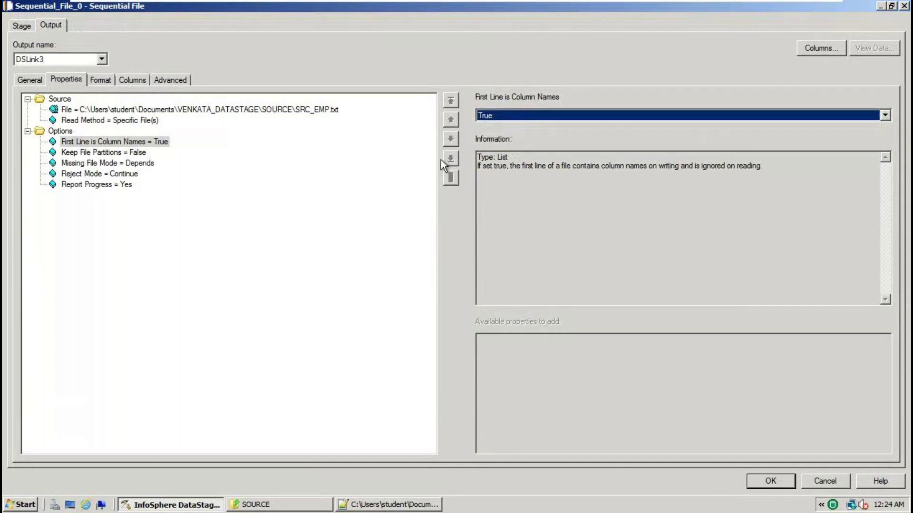
# On the Format tab, compare the comma delimiter with SRC_EMP.txt and set Quote to none
pyautogui.click(102, 80)
pyautogui.click(85, 139)
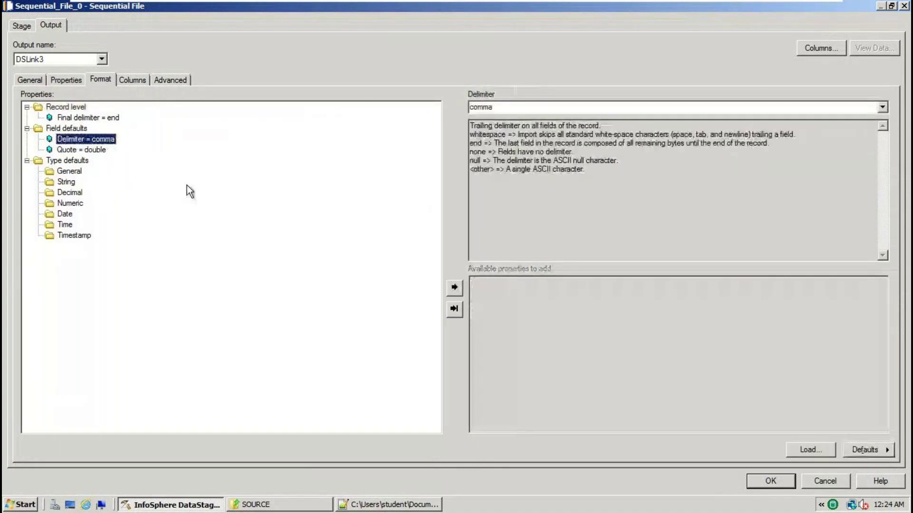
pyautogui.click(383, 505)
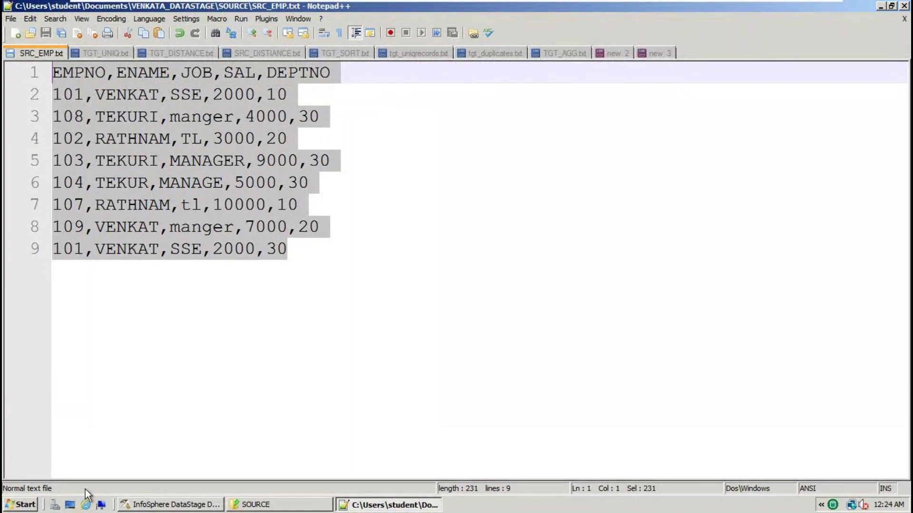
pyautogui.click(169, 504)
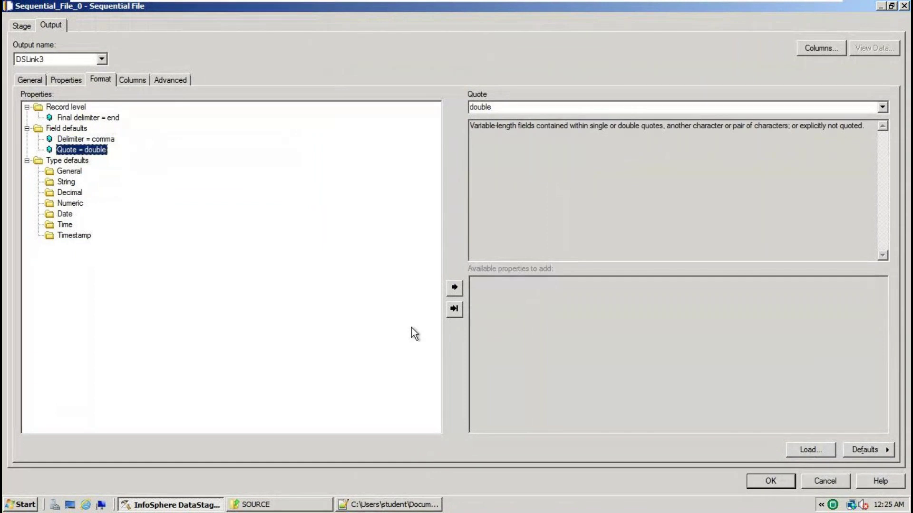
pyautogui.click(418, 505)
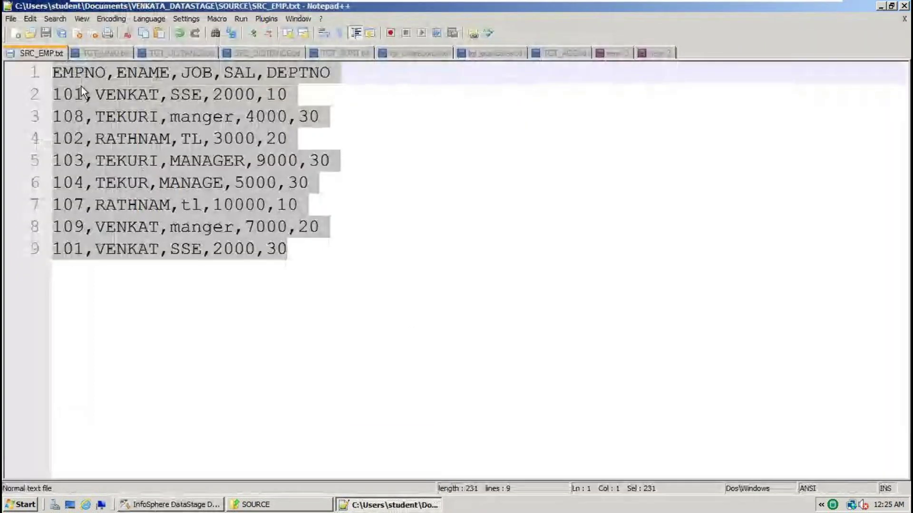
pyautogui.click(383, 257)
pyautogui.hotkey('ctrl', 'a')
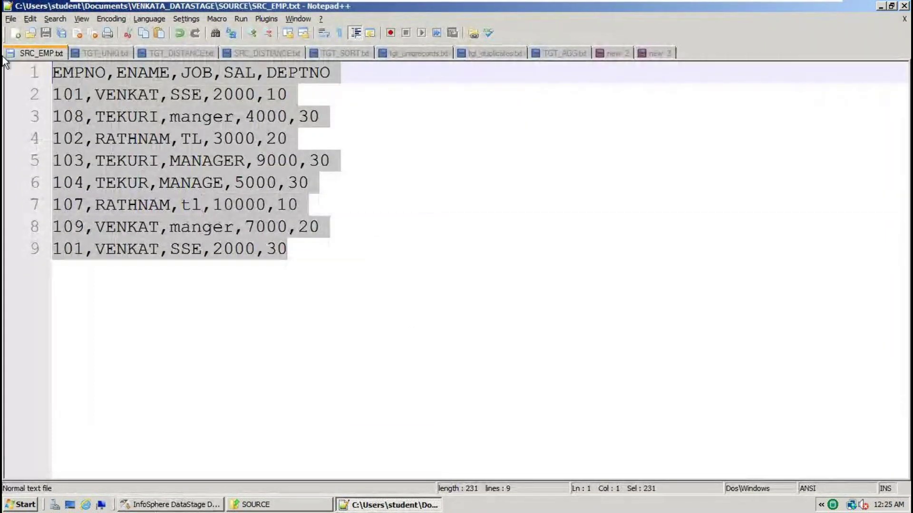
pyautogui.hotkey('alt', 'Tab')
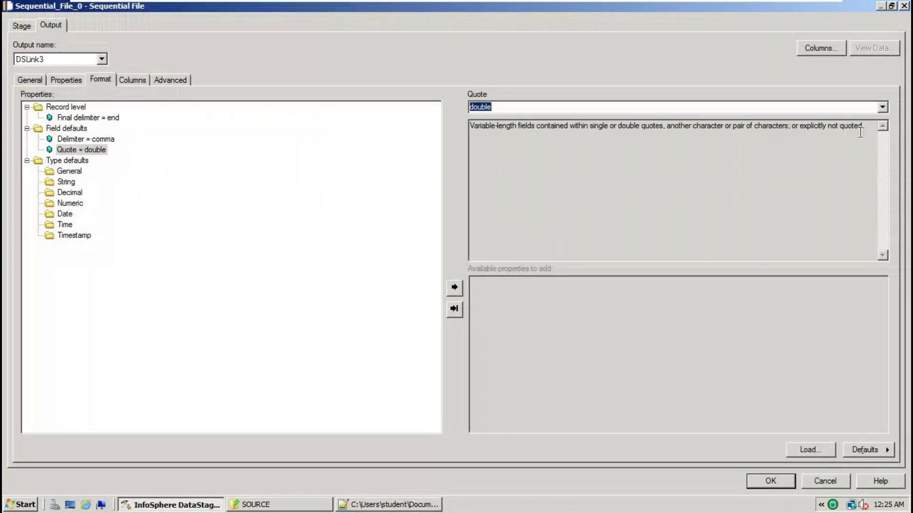
pyautogui.click(882, 107)
pyautogui.click(511, 145)
# Show the empty Columns tab and check SRC_EMP.txt's header column names
pyautogui.click(139, 79)
pyautogui.click(428, 504)
pyautogui.click(139, 72)
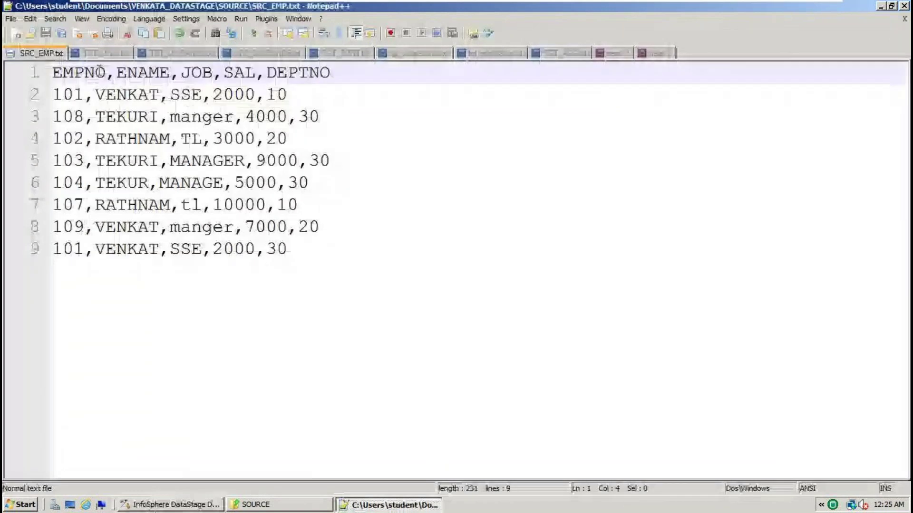
pyautogui.doubleClick(140, 72)
pyautogui.hotkey('alt', 'Tab')
pyautogui.hotkey('alt', 'Tab')
pyautogui.click(94, 78)
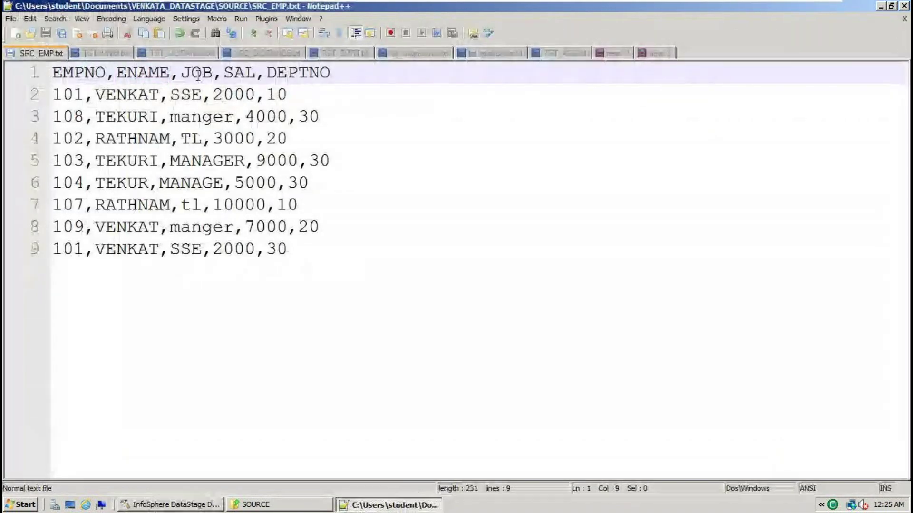
pyautogui.hotkey('alt', 'Tab')
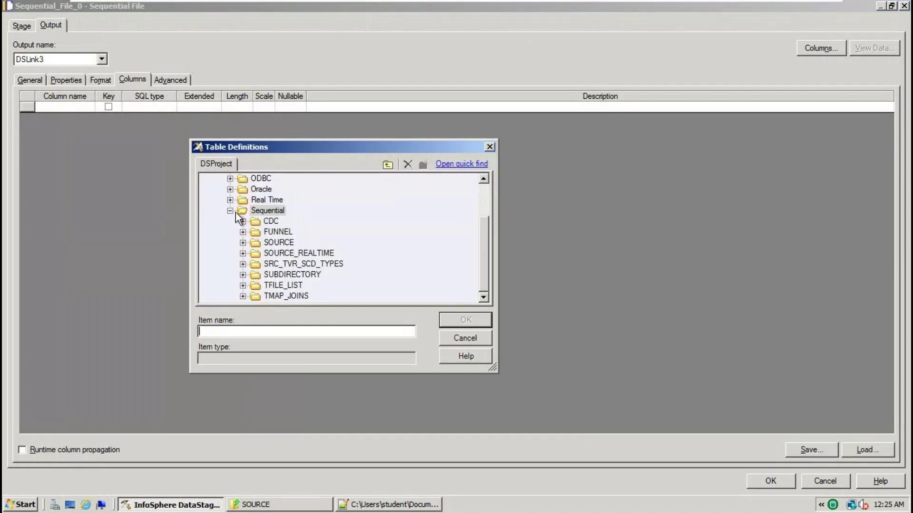
# From the Table Definitions folder, start Import Table Definition > Sequential File Definitions
pyautogui.doubleClick(258, 213)
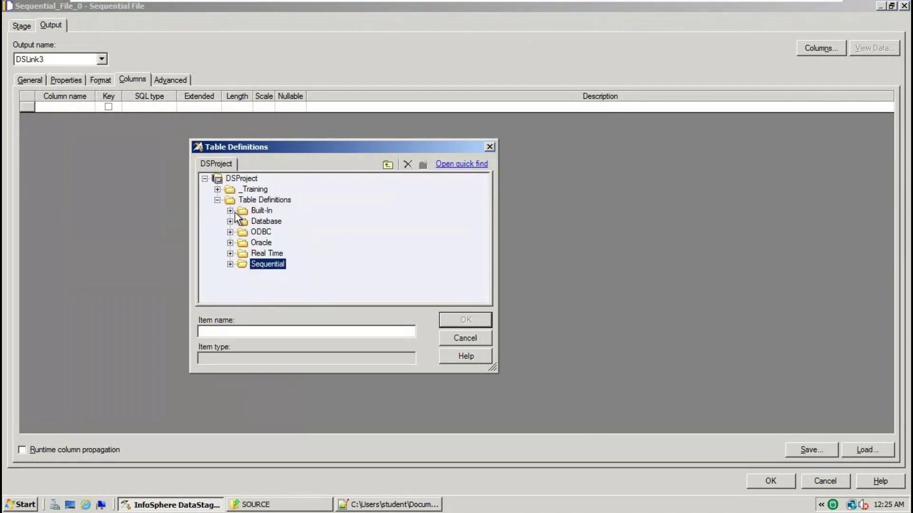
pyautogui.rightClick(266, 201)
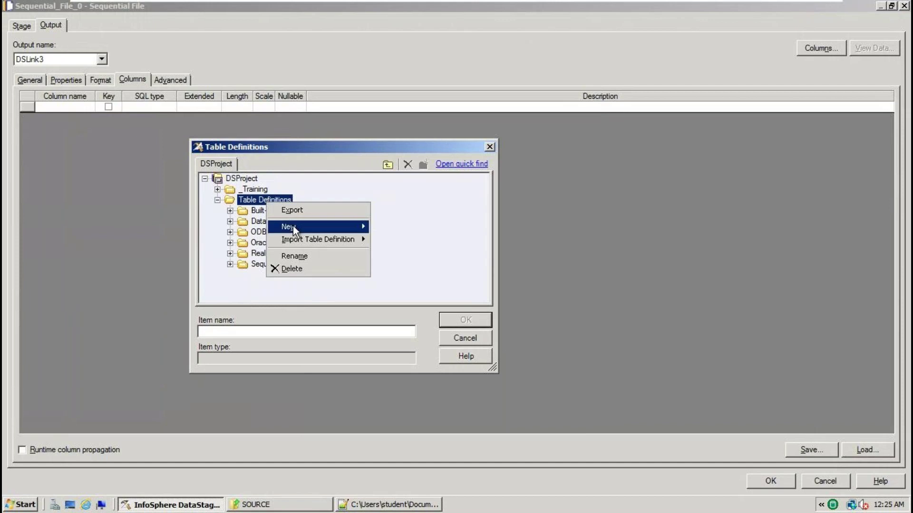
pyautogui.moveTo(314, 244)
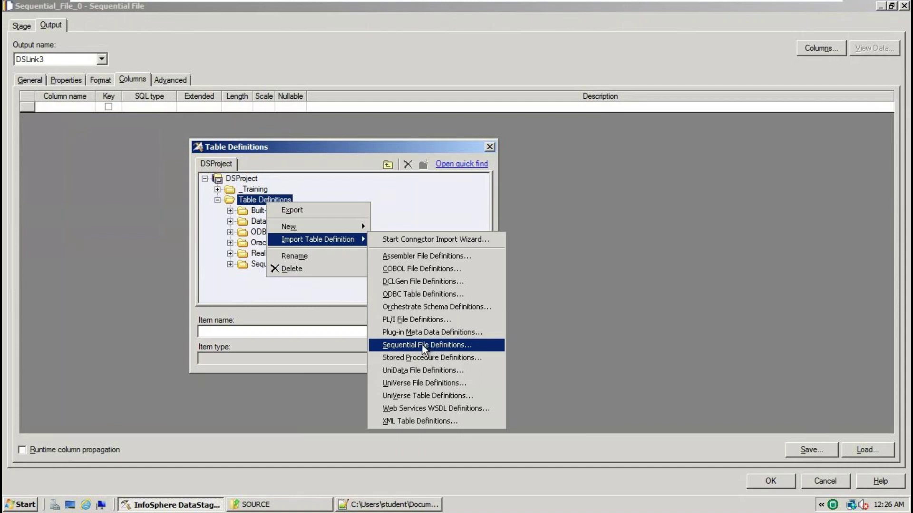
pyautogui.click(304, 256)
pyautogui.rightClick(266, 198)
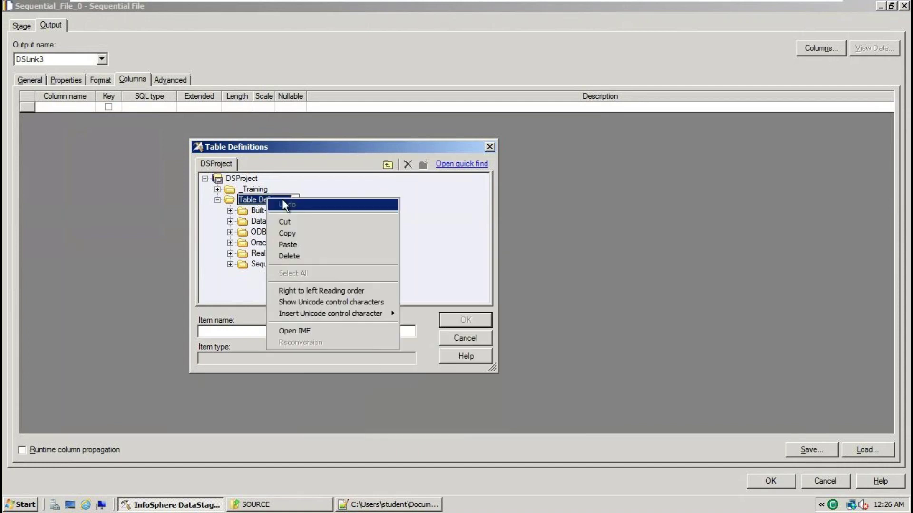
pyautogui.click(375, 192)
pyautogui.rightClick(279, 203)
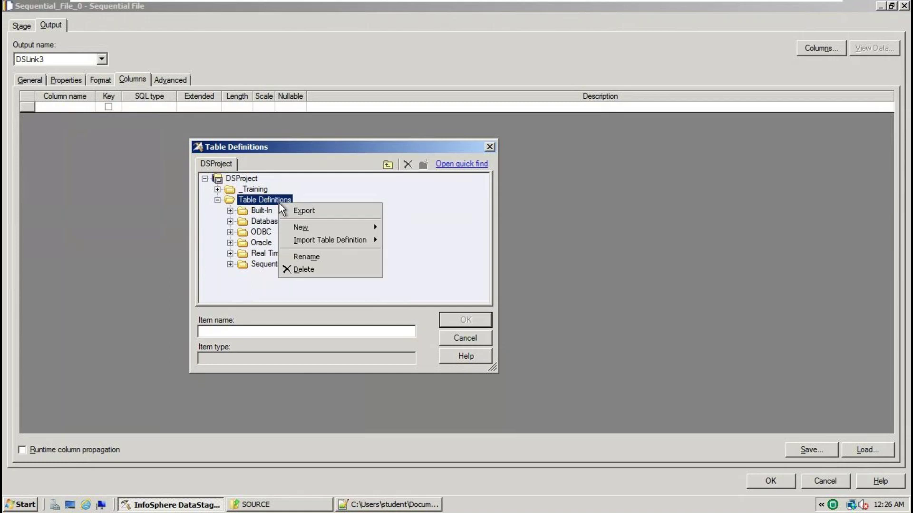
pyautogui.moveTo(344, 240)
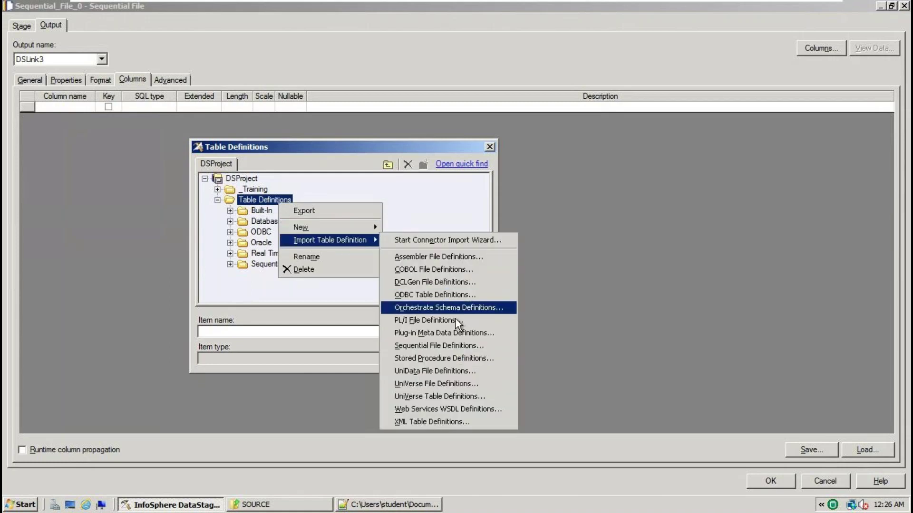
pyautogui.click(457, 346)
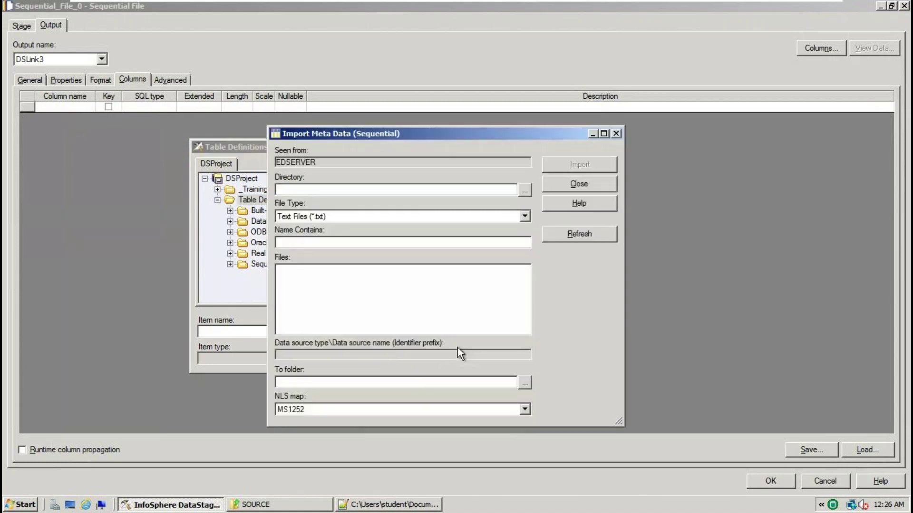
# Set the import directory to SOURCE, select SRC_EMP.txt, and import it
pyautogui.click(524, 190)
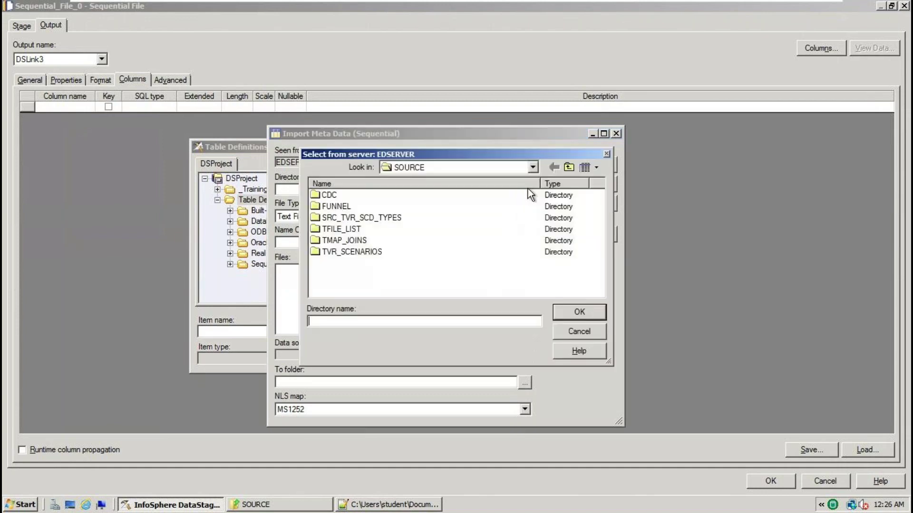
pyautogui.click(567, 309)
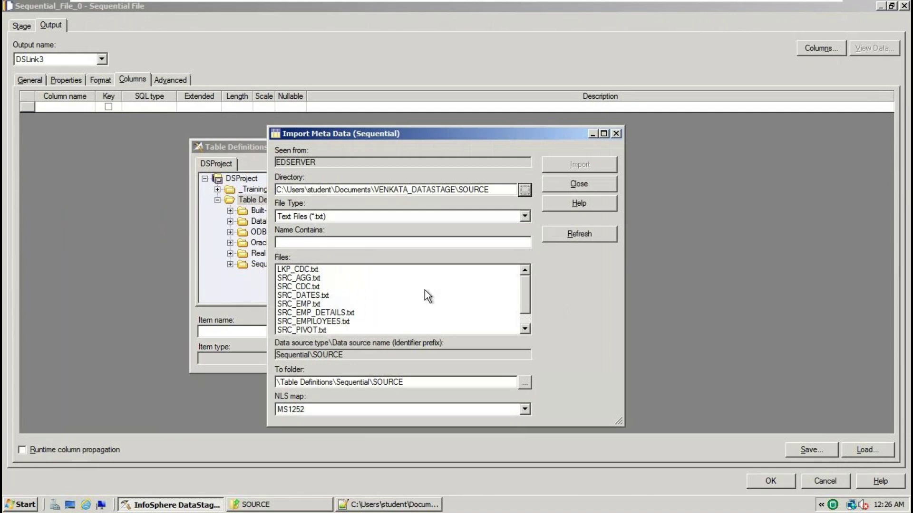
pyautogui.click(306, 305)
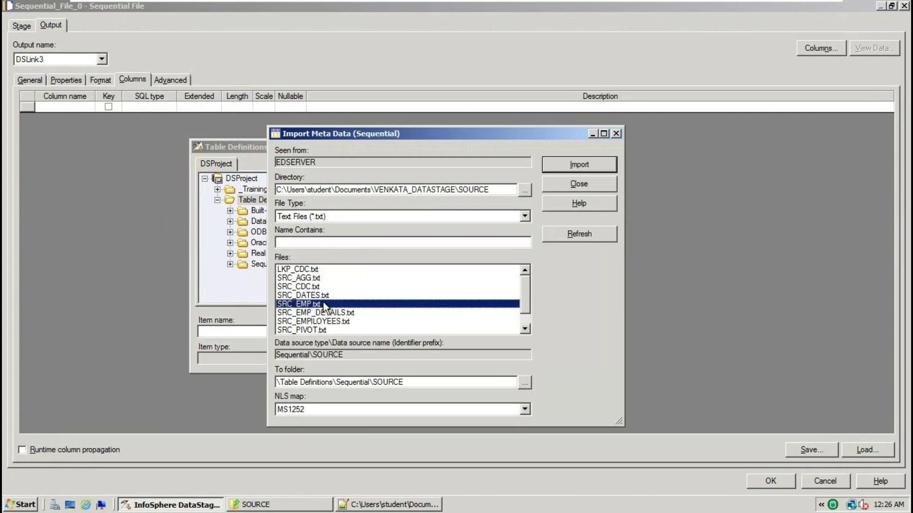
pyautogui.click(594, 166)
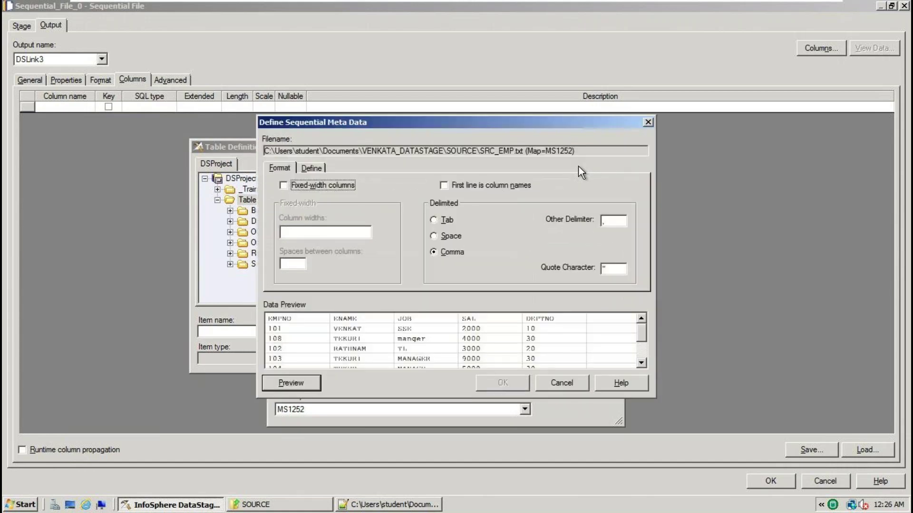
# Mark the first line as column names, review the five columns, and confirm overwriting the definition
pyautogui.click(486, 184)
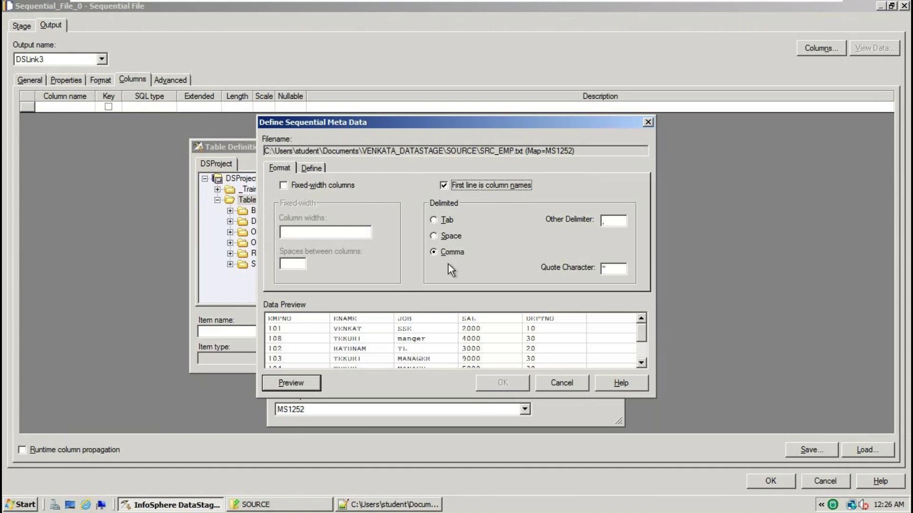
pyautogui.click(309, 167)
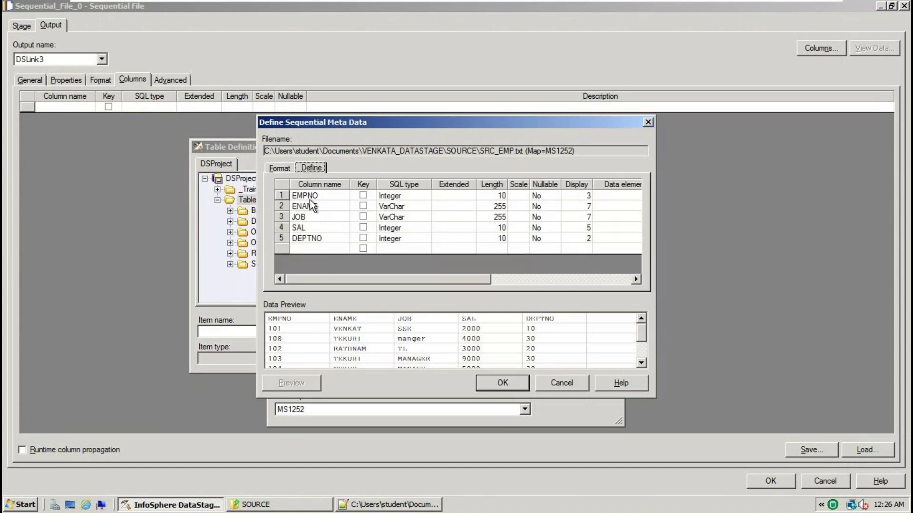
pyautogui.click(433, 504)
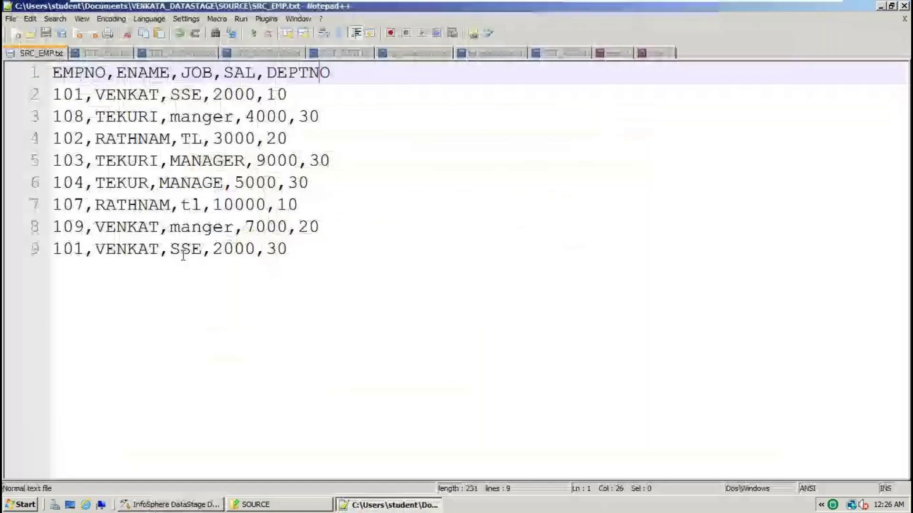
pyautogui.doubleClick(145, 76)
pyautogui.hotkey('alt', 'Tab')
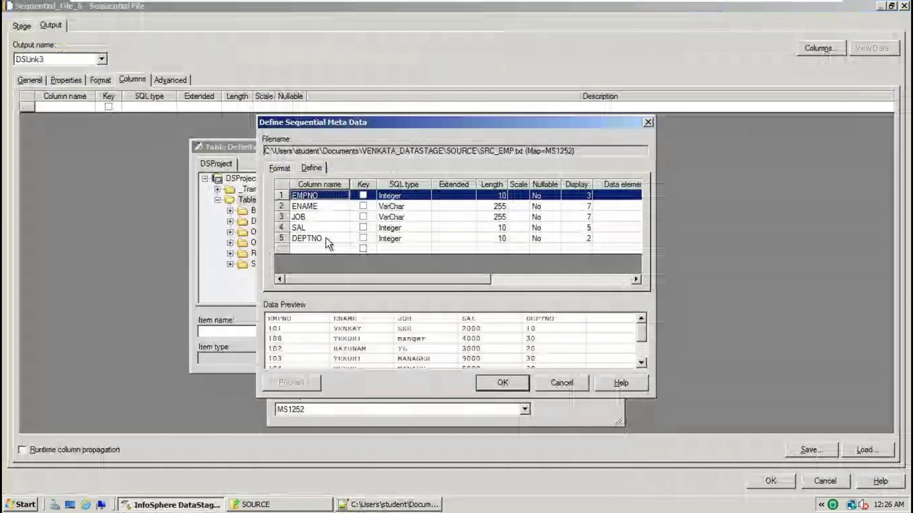
pyautogui.hotkey('alt', 'Tab')
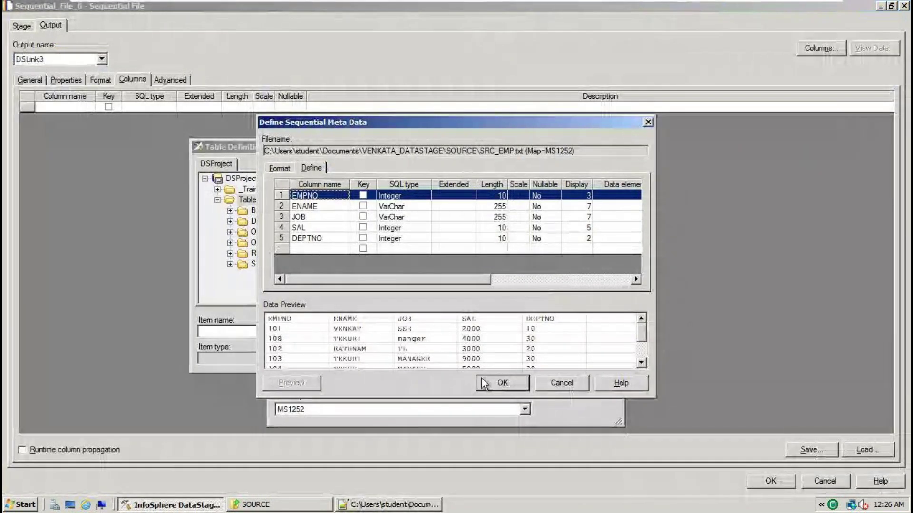
pyautogui.click(502, 382)
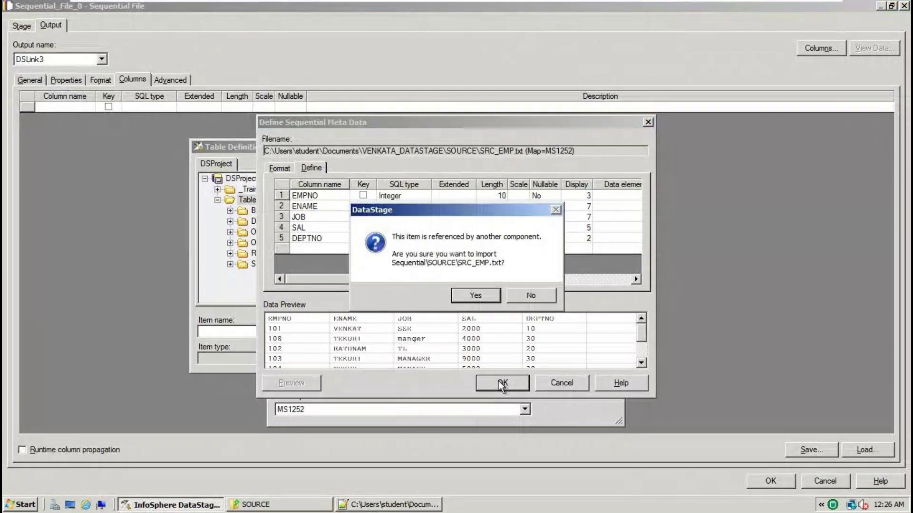
pyautogui.click(488, 301)
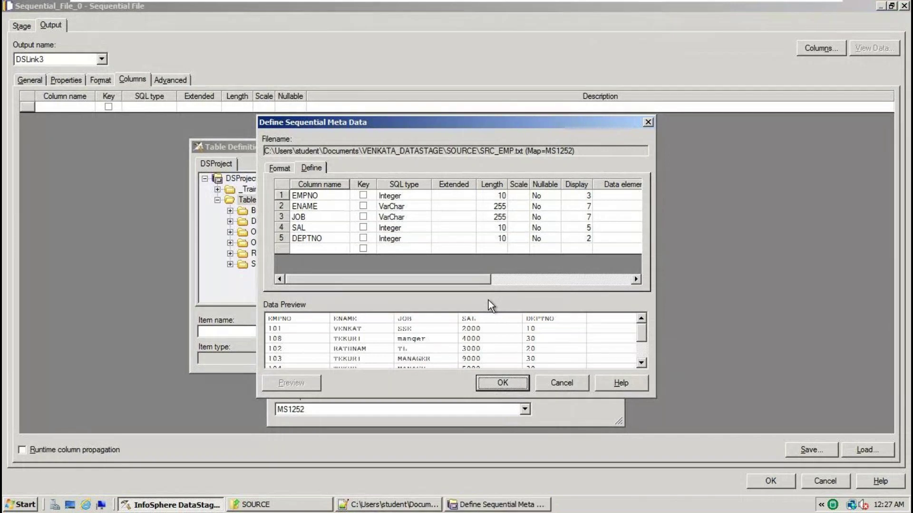
pyautogui.click(502, 383)
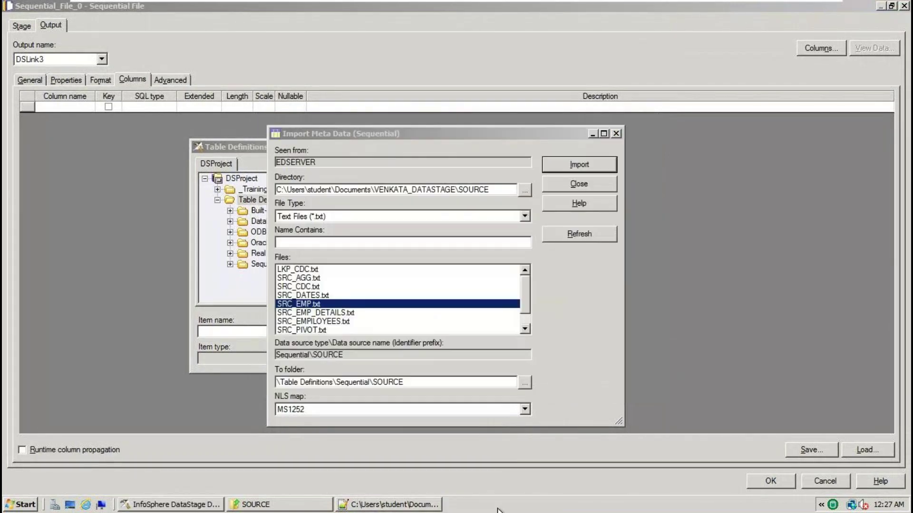
# Load the Sequential\SOURCE SRC_EMP.txt definition's five columns into DSLink3 and accept the stage settings
pyautogui.click(601, 187)
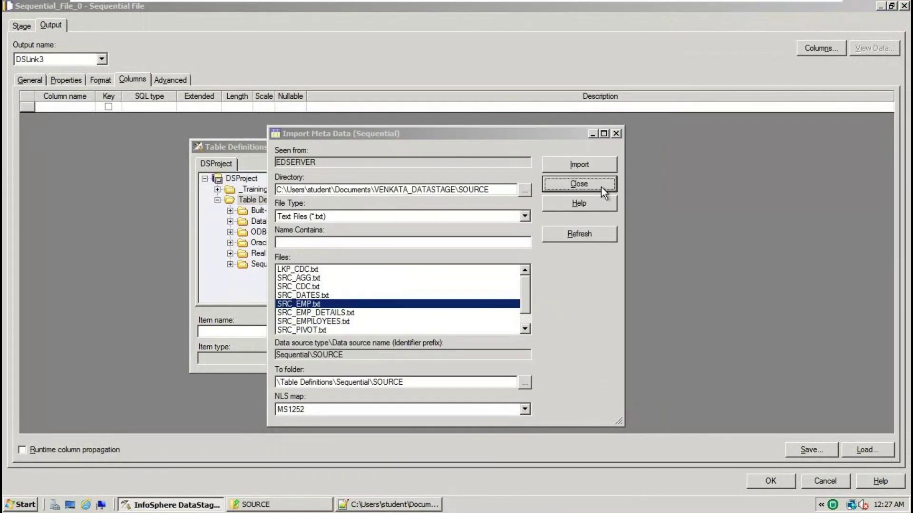
pyautogui.click(230, 264)
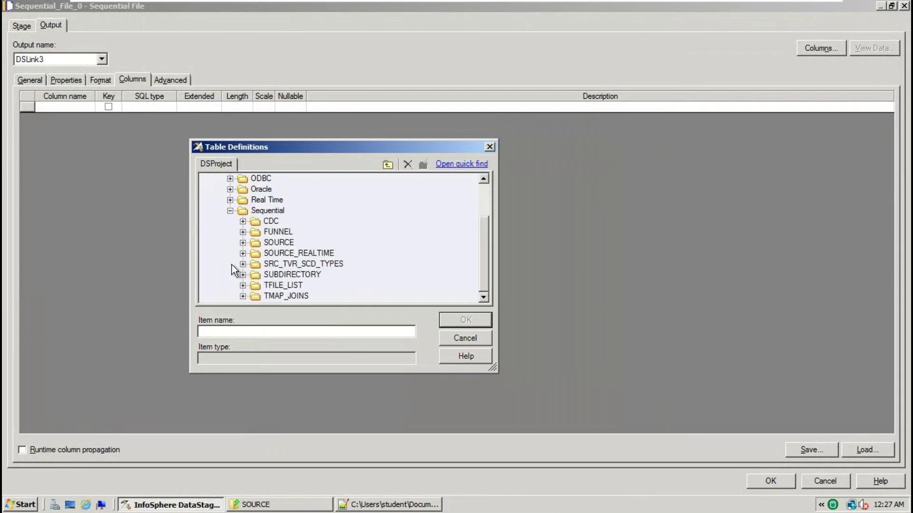
pyautogui.click(244, 242)
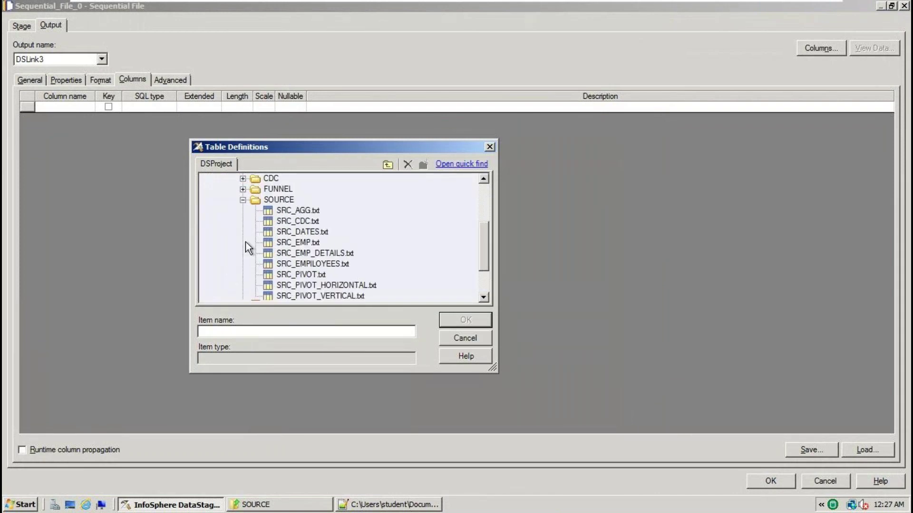
pyautogui.doubleClick(301, 244)
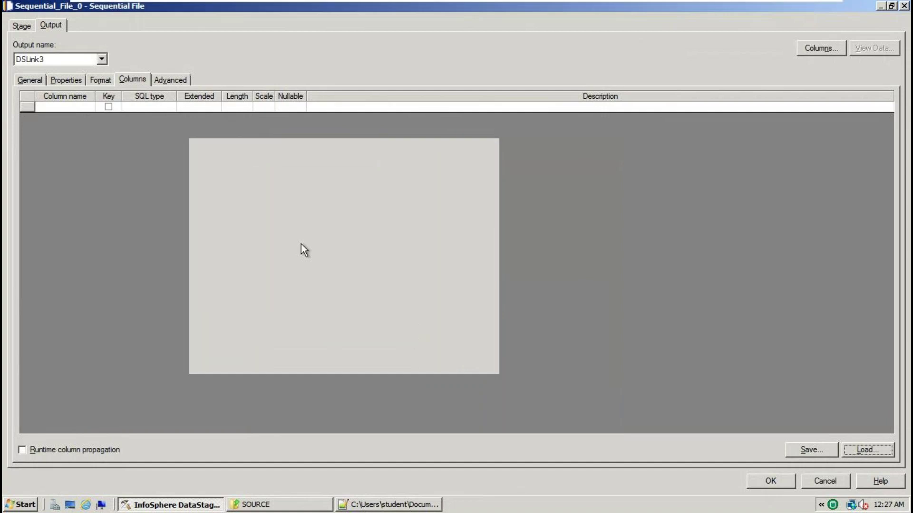
pyautogui.click(584, 155)
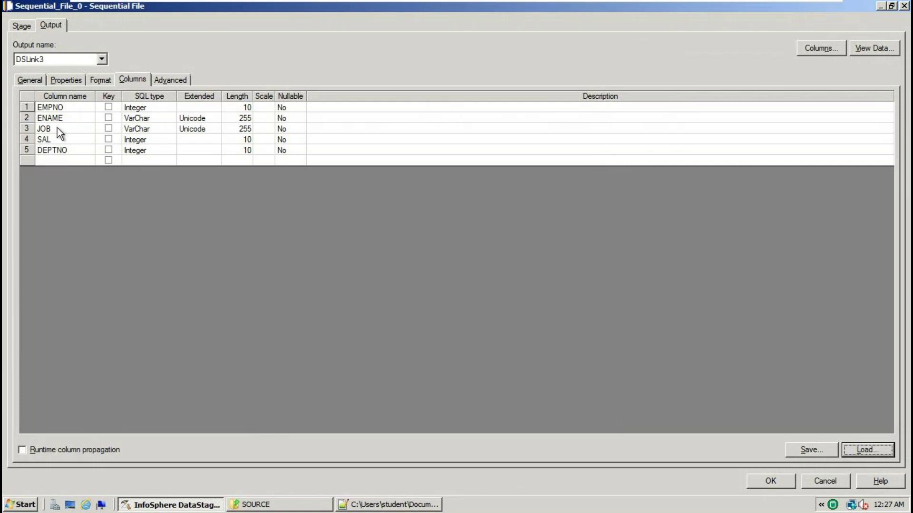
pyautogui.click(63, 108)
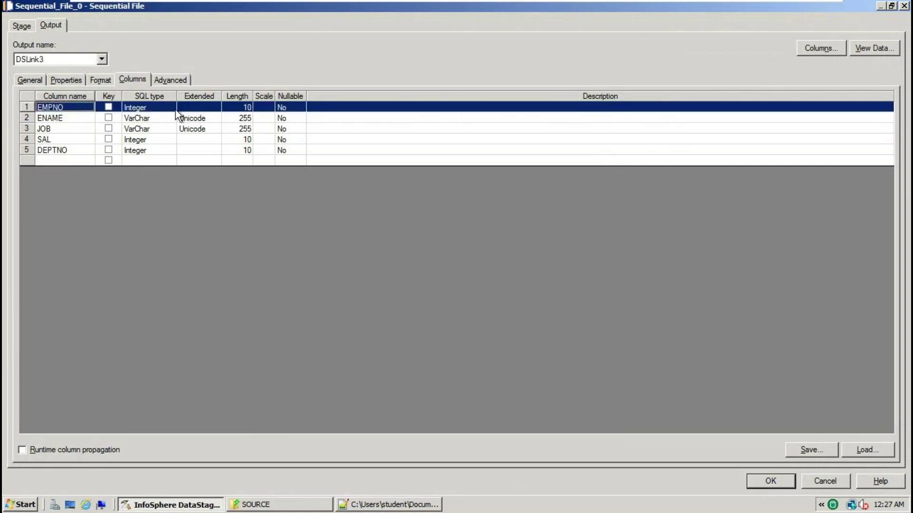
pyautogui.click(75, 118)
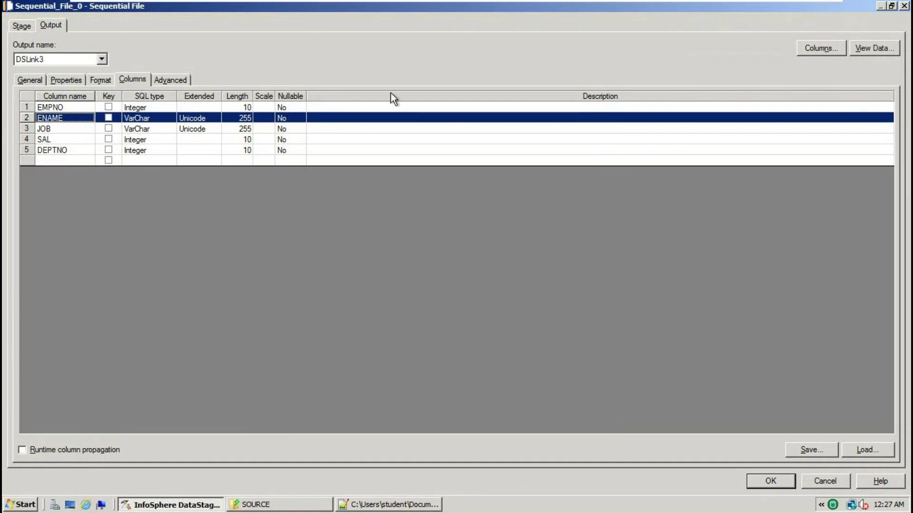
pyautogui.click(786, 484)
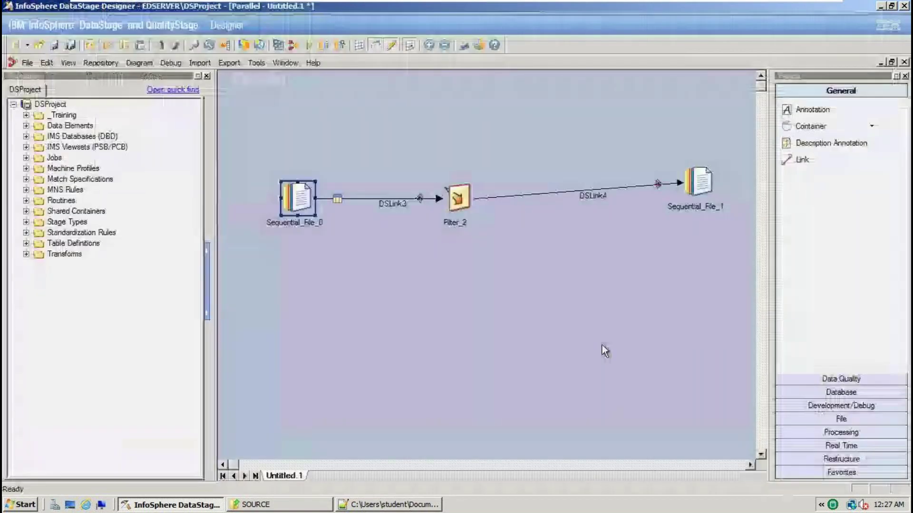
# Open Filter_2's properties and consult the job notes about filtering DEPTNO=30
pyautogui.doubleClick(457, 197)
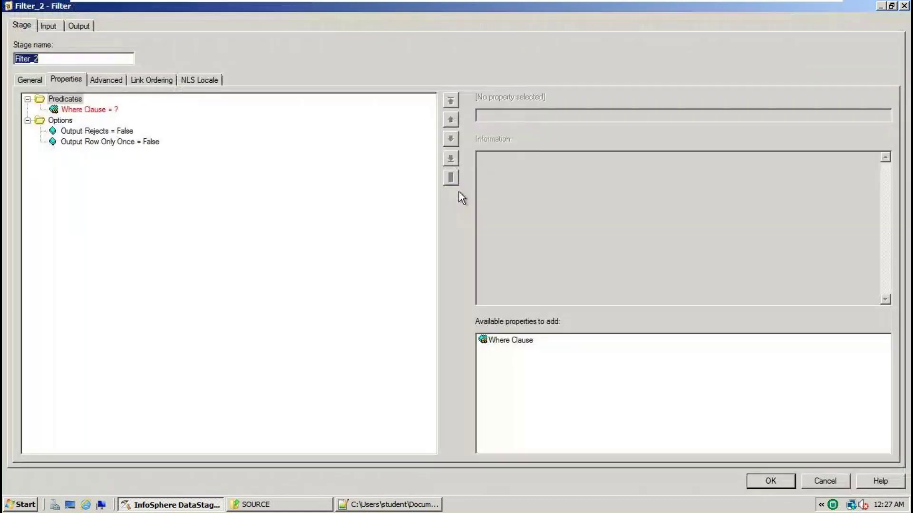
pyautogui.click(114, 110)
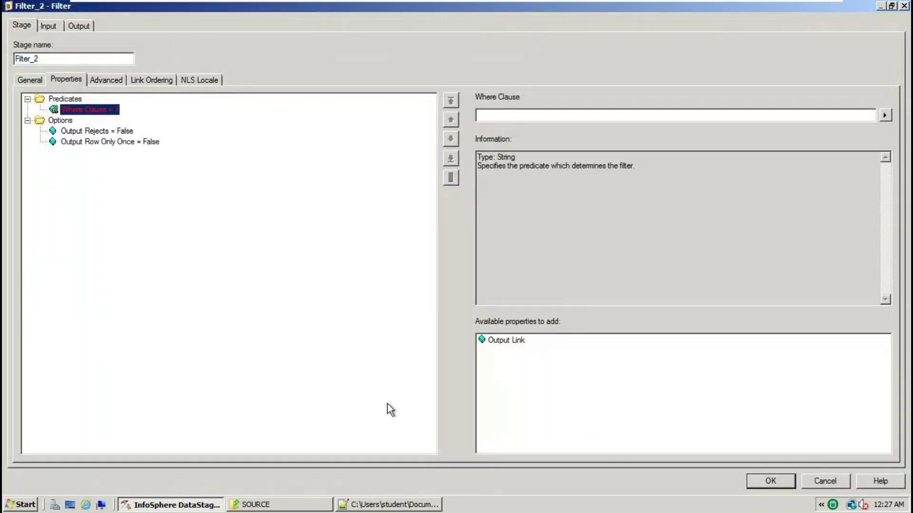
pyautogui.click(415, 506)
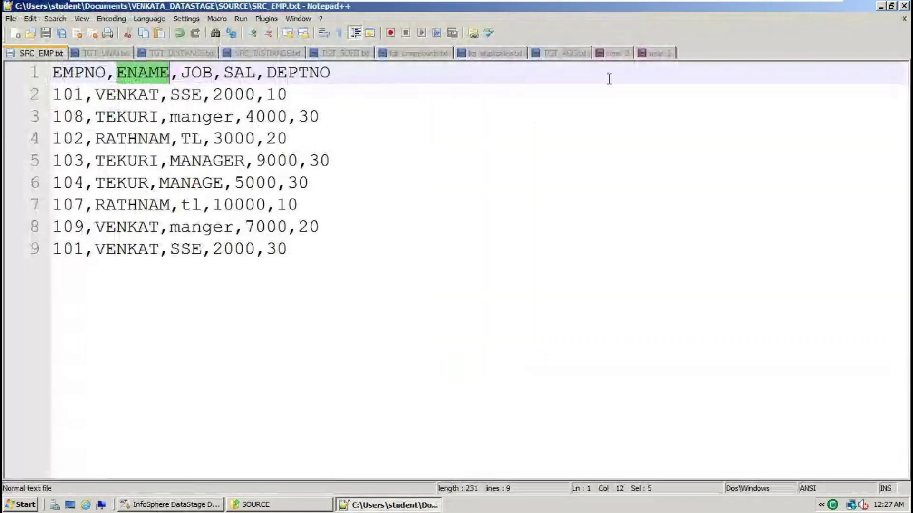
pyautogui.click(654, 54)
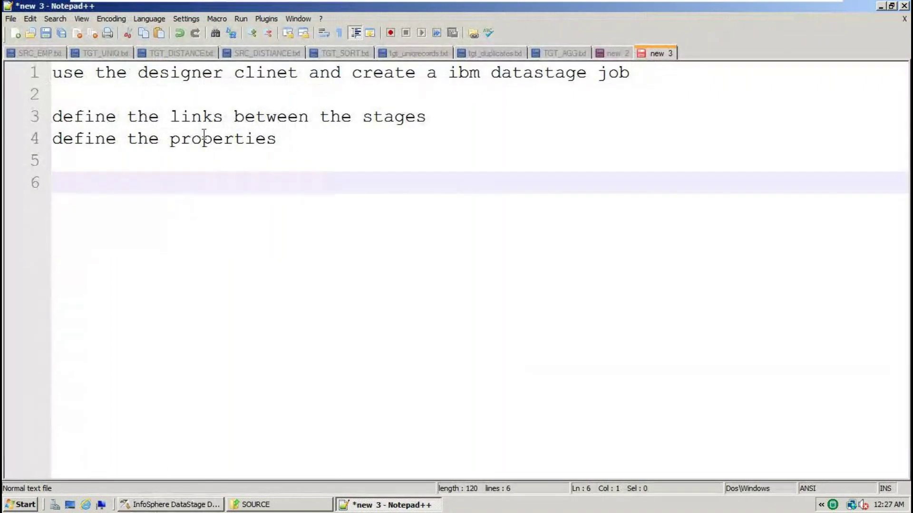
pyautogui.click(609, 53)
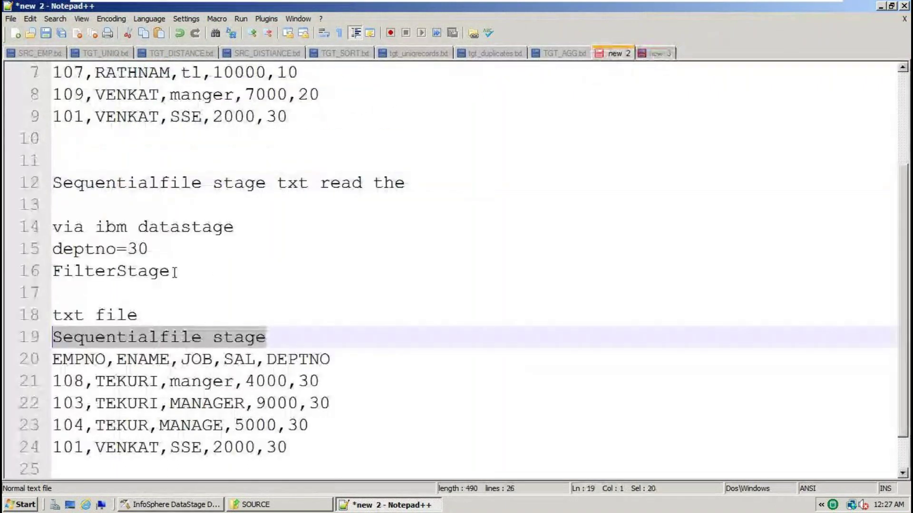
pyautogui.moveTo(174, 272); pyautogui.dragTo(7, 228)
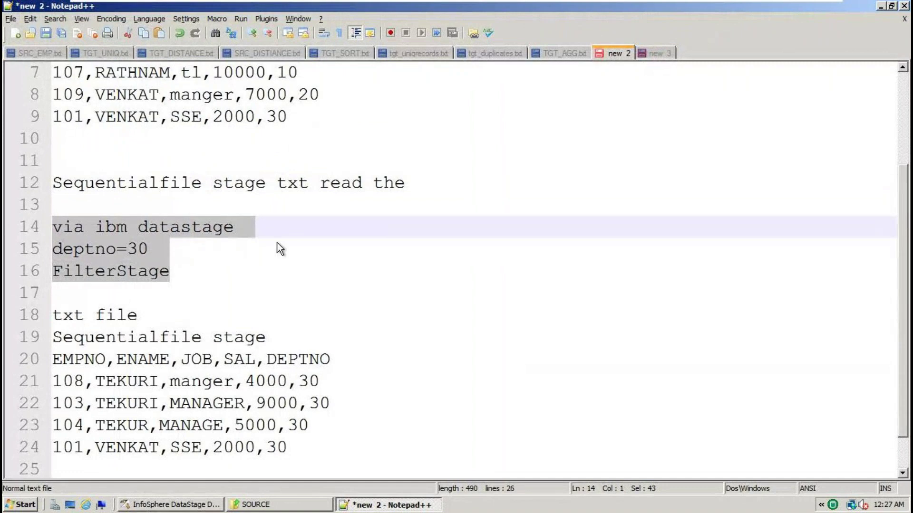
pyautogui.hotkey('alt', 'Tab')
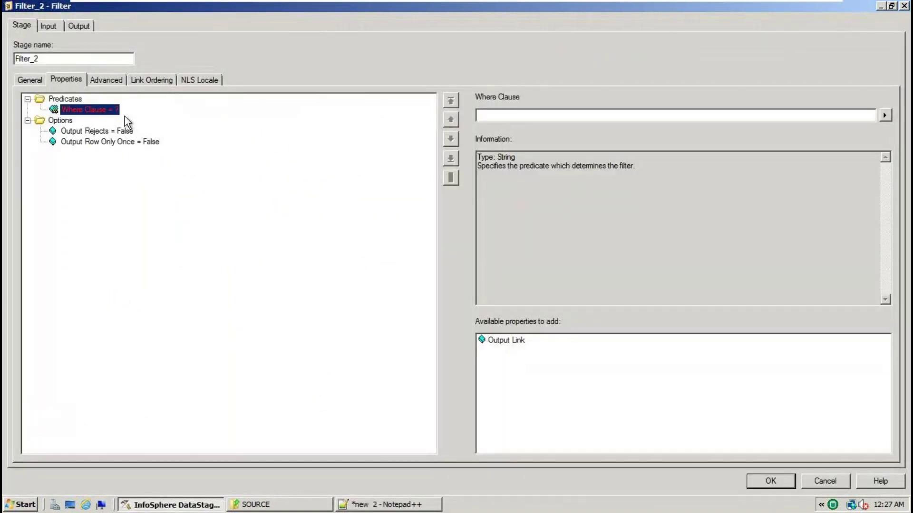
# Review Filter_2's output and input link columns, locating the DEPTNO column
pyautogui.click(78, 24)
pyautogui.click(97, 79)
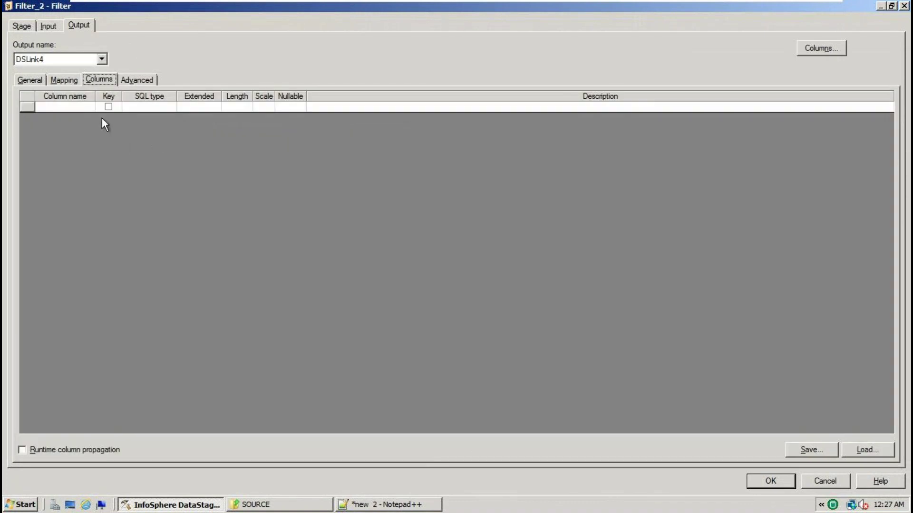
pyautogui.click(48, 27)
pyautogui.click(106, 80)
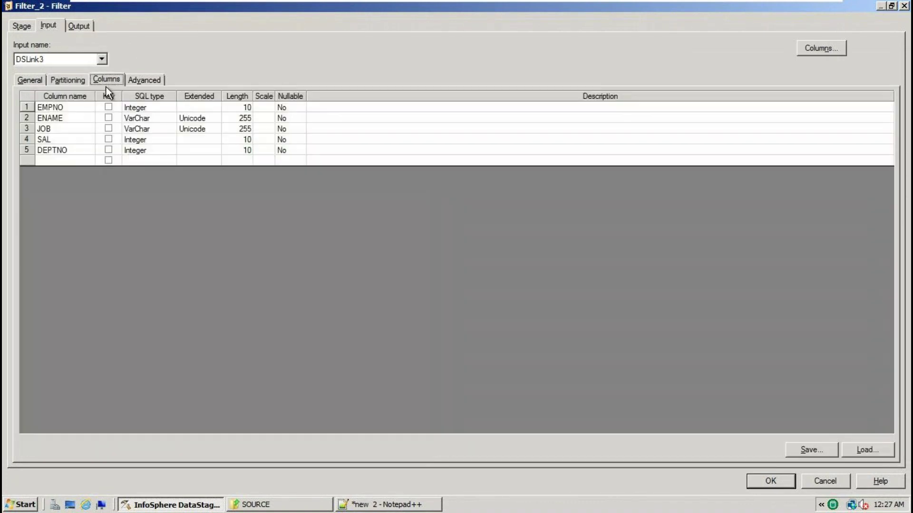
pyautogui.click(82, 152)
pyautogui.click(82, 152)
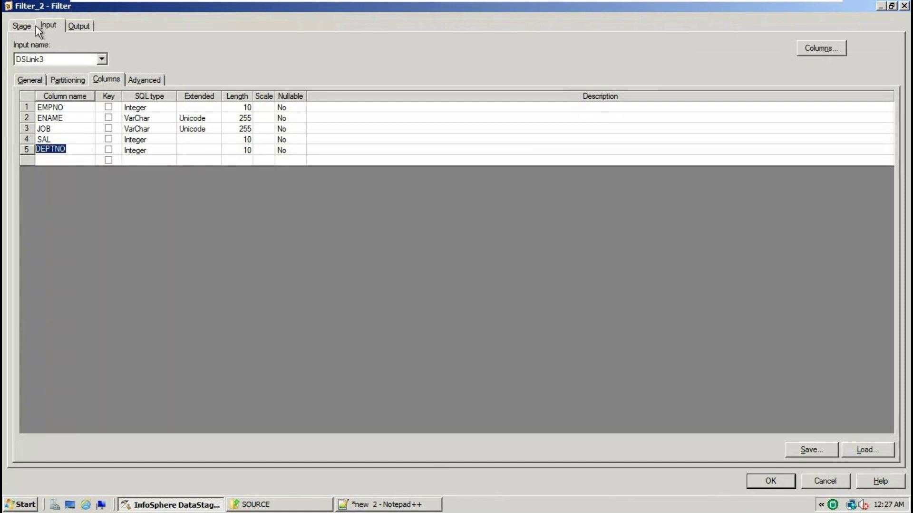
pyautogui.click(22, 25)
# Set the Where Clause to DEPTNO=30, recheck the link columns, and accept the filter settings
pyautogui.click(83, 109)
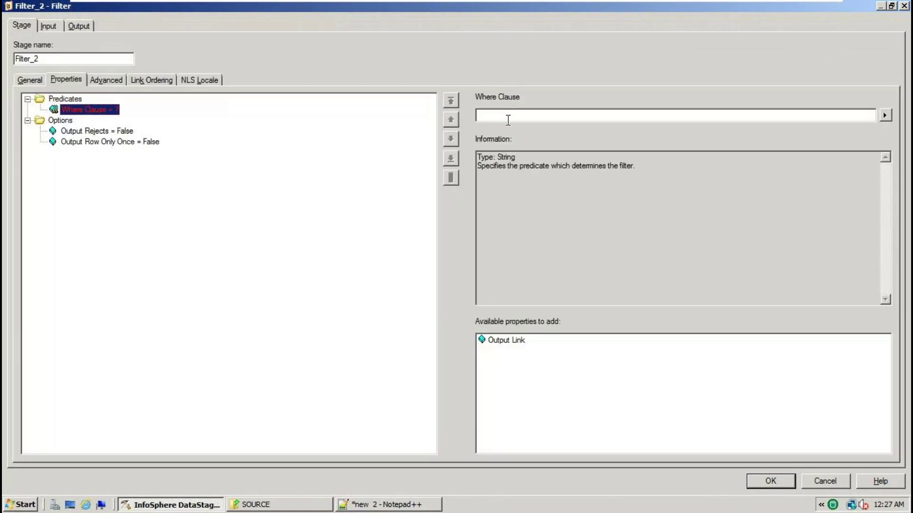
pyautogui.click(513, 118)
pyautogui.write('DEPTNO')
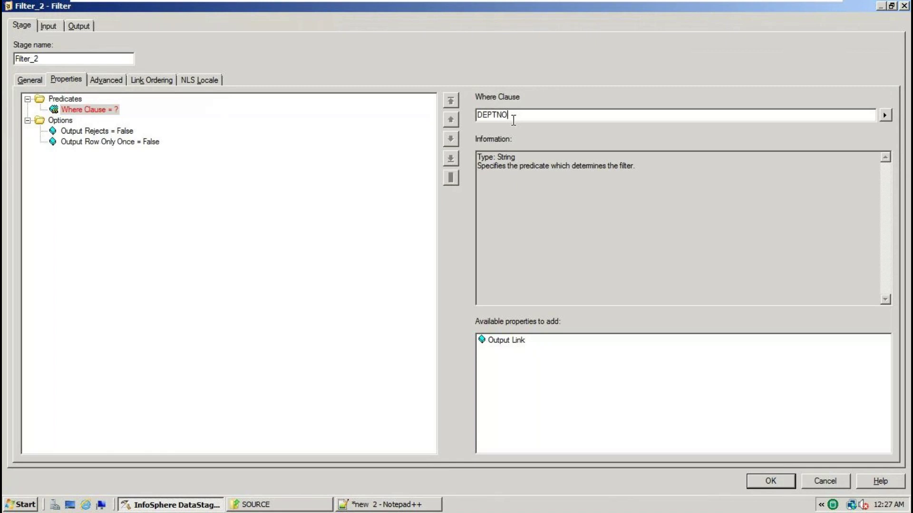
pyautogui.write('=30')
pyautogui.click(140, 145)
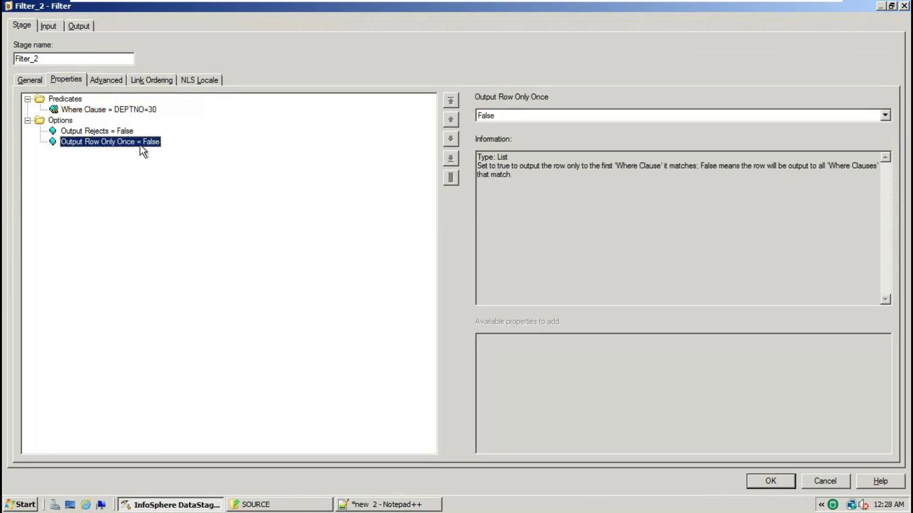
pyautogui.click(88, 24)
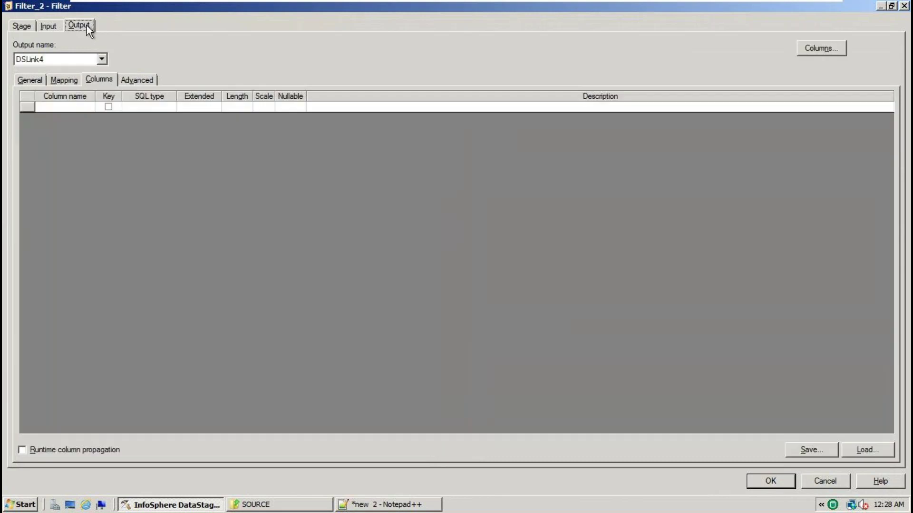
pyautogui.click(48, 26)
pyautogui.click(20, 26)
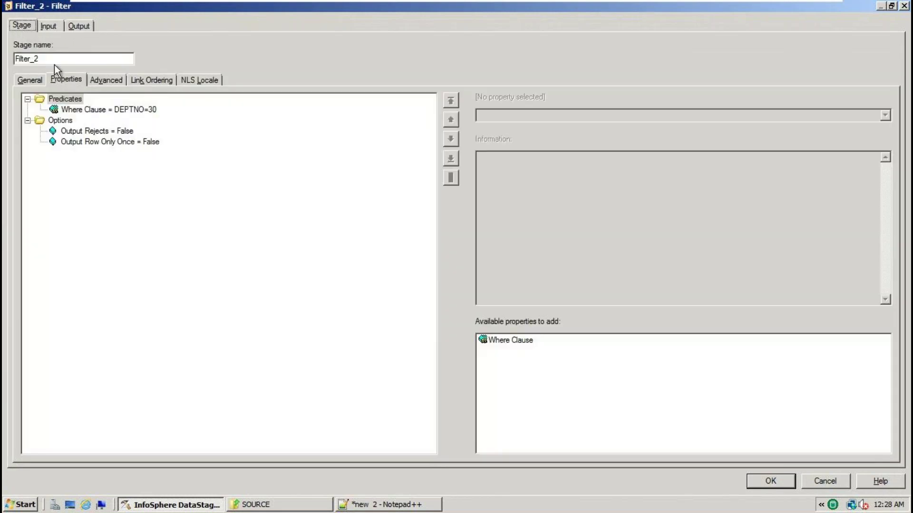
pyautogui.click(81, 28)
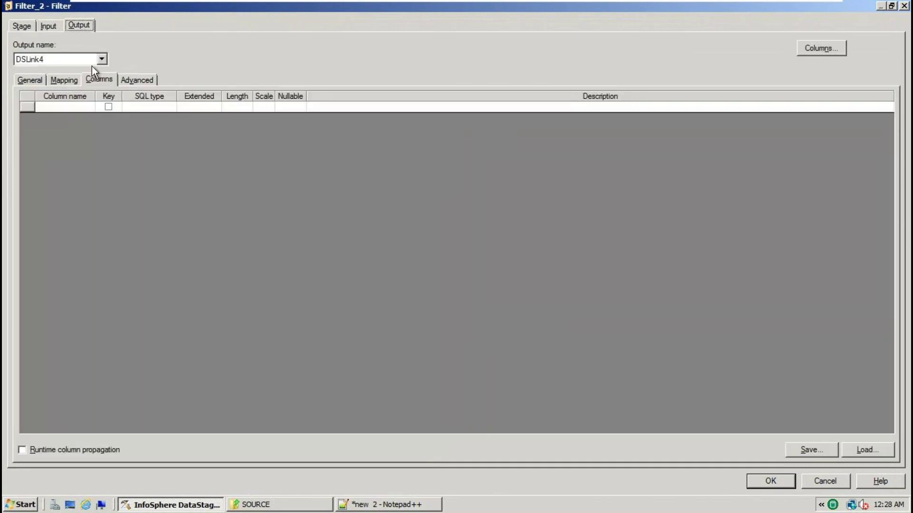
pyautogui.click(774, 481)
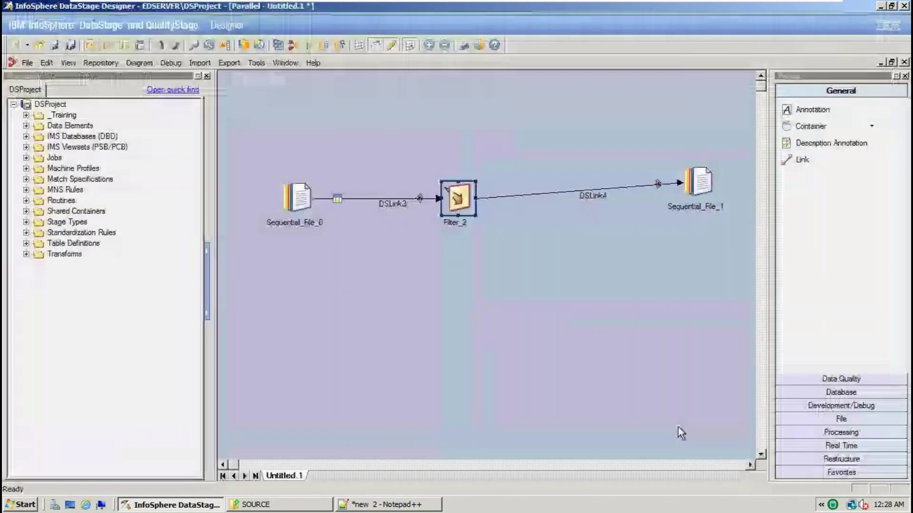
# In Save Parallel Job As, pick the target folder under Jobs and name the job FilterStageexample1
pyautogui.click(55, 44)
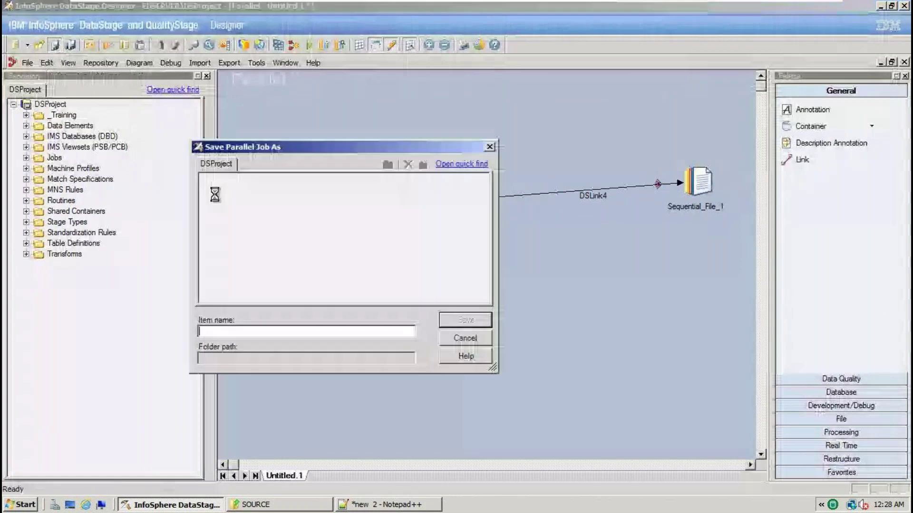
pyautogui.click(479, 338)
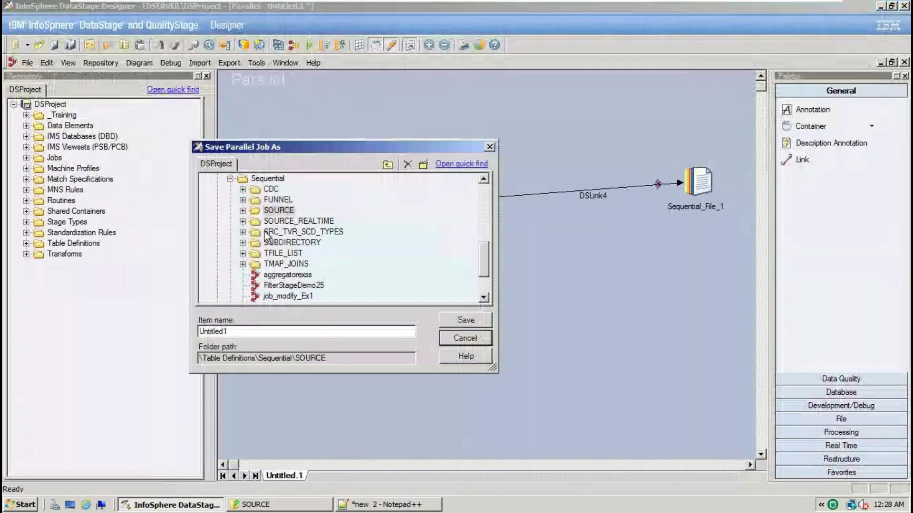
pyautogui.click(231, 179)
pyautogui.scroll(5, 239, 228)
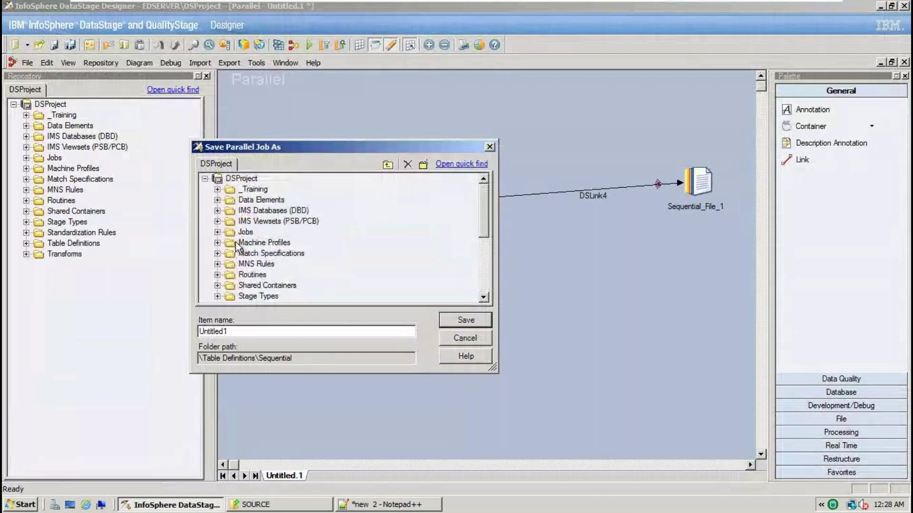
pyautogui.doubleClick(228, 231)
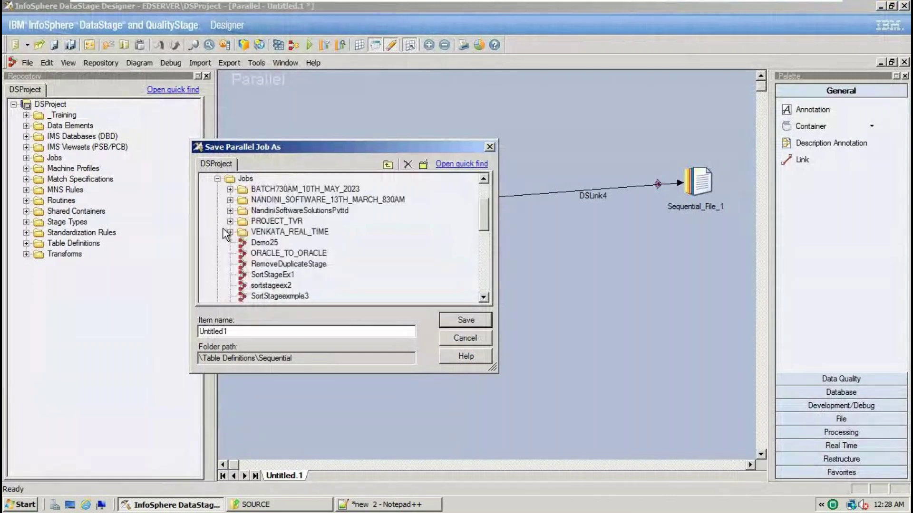
pyautogui.click(284, 212)
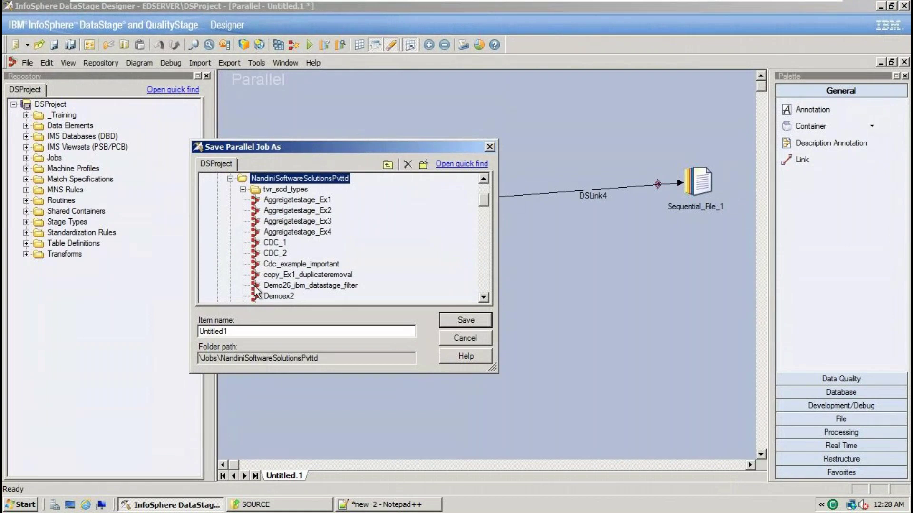
pyautogui.doubleClick(234, 331)
pyautogui.write('FilterStageexample1')
# Save the job, then map all five input columns to DSLink4 in Filter_2's Output Mapping
pyautogui.click(446, 322)
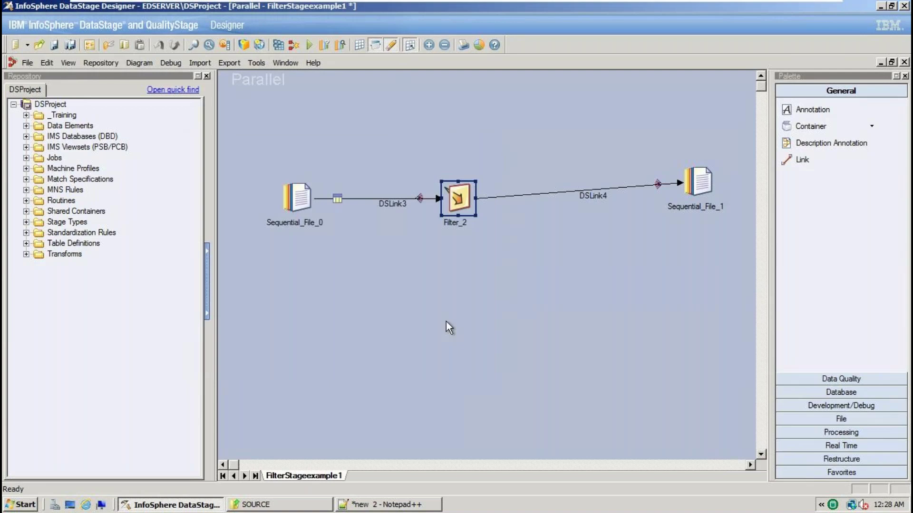
pyautogui.doubleClick(454, 201)
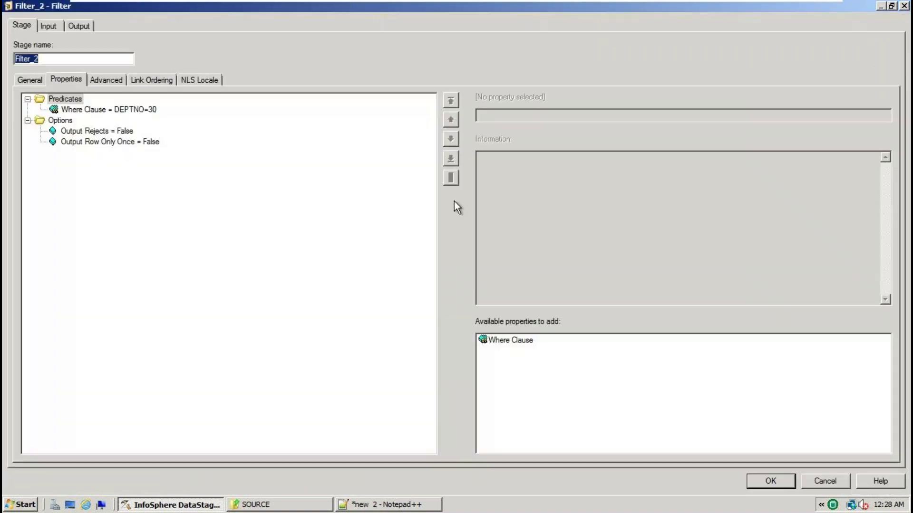
pyautogui.click(73, 28)
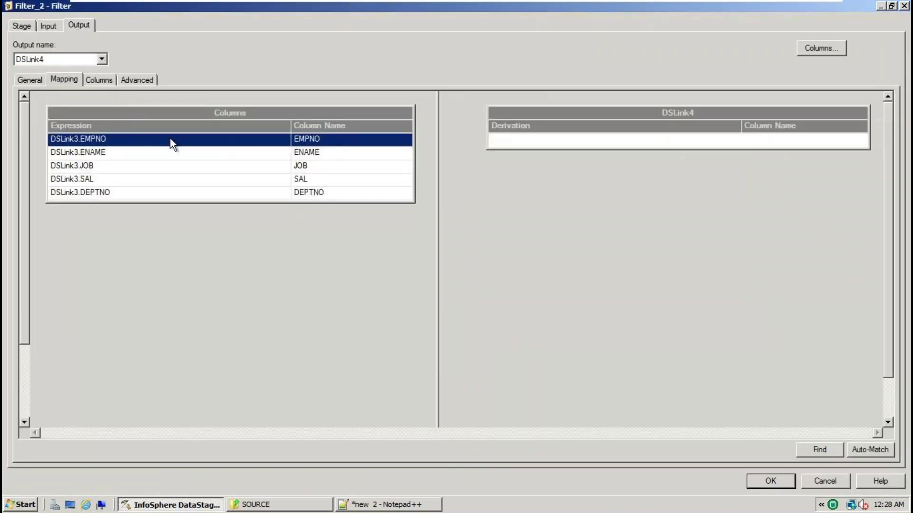
pyautogui.moveTo(218, 112)
pyautogui.mouseDown()
pyautogui.moveTo(593, 107)
pyautogui.moveTo(748, 141)
pyautogui.mouseUp()
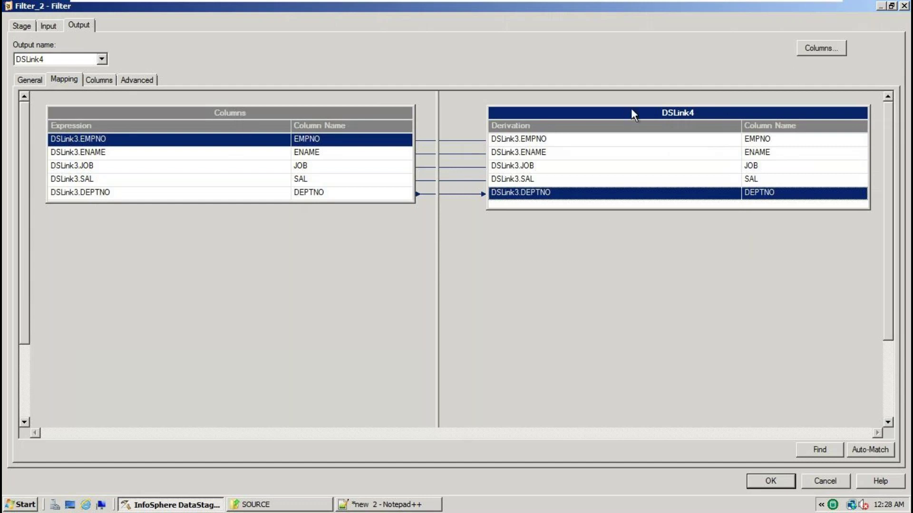
# Delete the mapped output columns, remap EMPNO through DEPTNO to DSLink4, and accept
pyautogui.click(549, 140)
pyautogui.keyDown('shift'); pyautogui.click(547, 192); pyautogui.keyUp('shift')
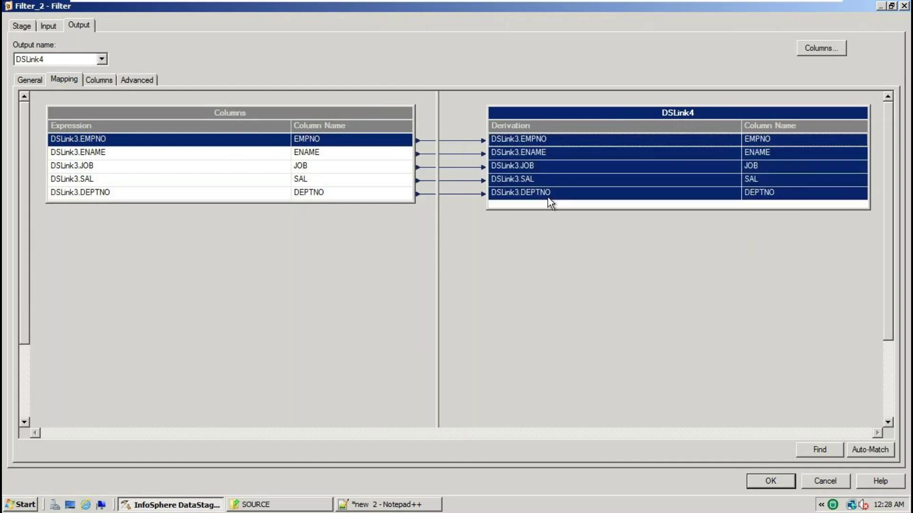
pyautogui.press('Delete')
pyautogui.click(433, 291)
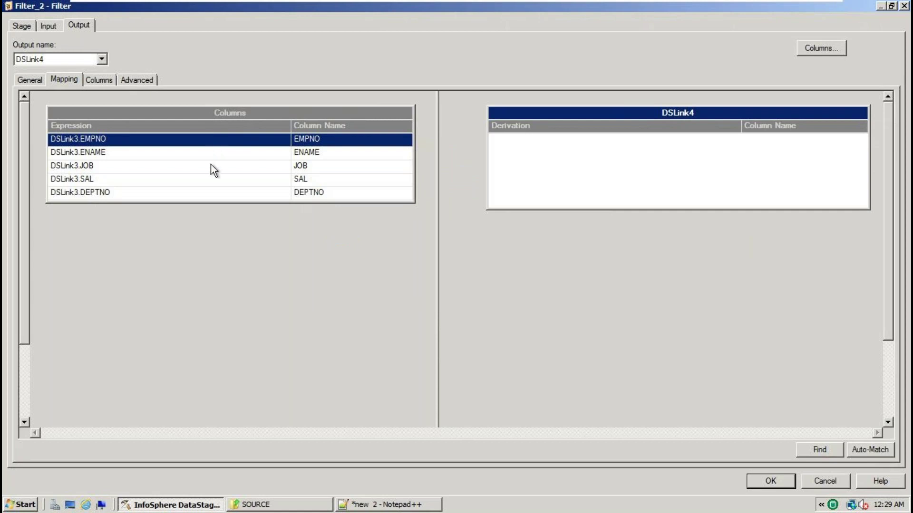
pyautogui.click(204, 112)
pyautogui.moveTo(204, 111); pyautogui.dragTo(686, 160)
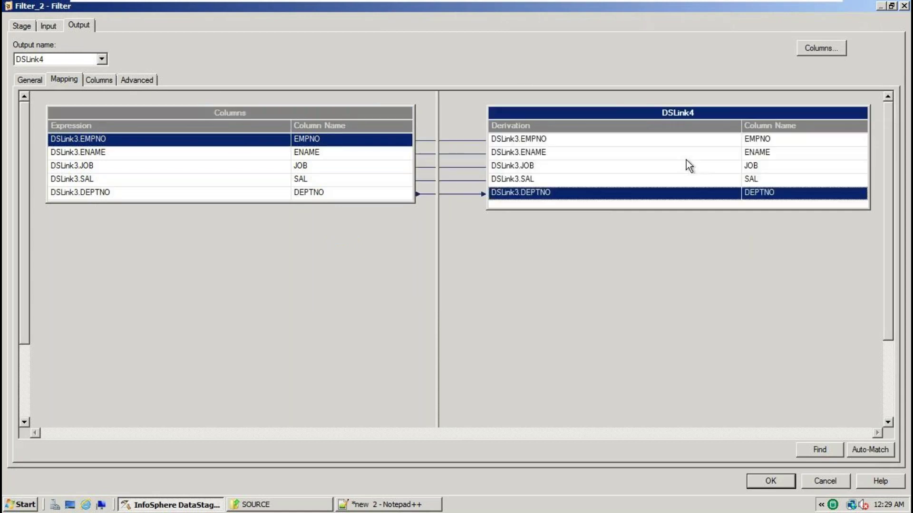
pyautogui.click(766, 481)
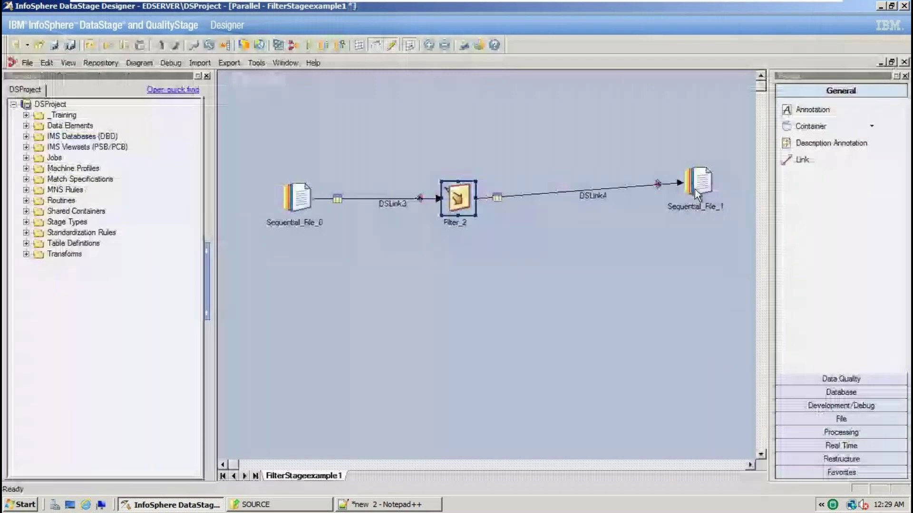
# Set Sequential_File_1's File property to TGT_EMP.txt in the VENKATA_DATASTAGE\TARGET folder
pyautogui.doubleClick(694, 189)
pyautogui.click(885, 116)
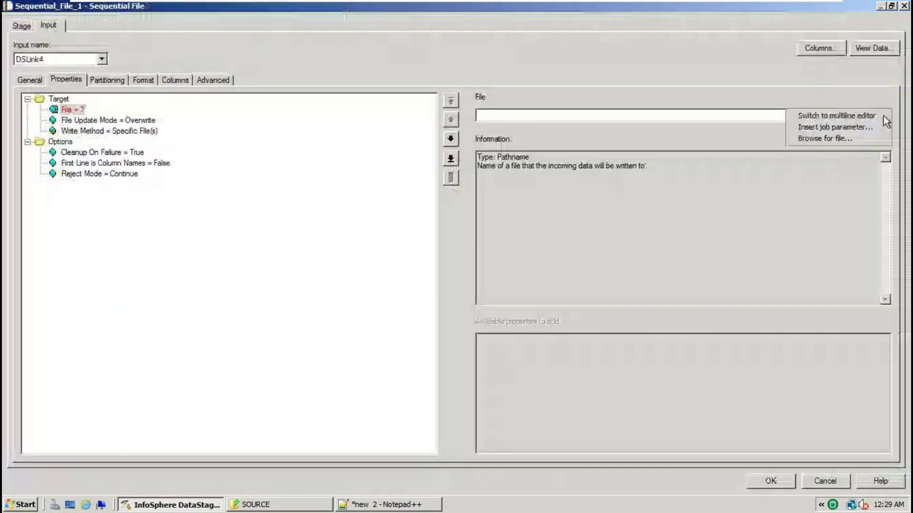
pyautogui.click(814, 137)
pyautogui.click(533, 167)
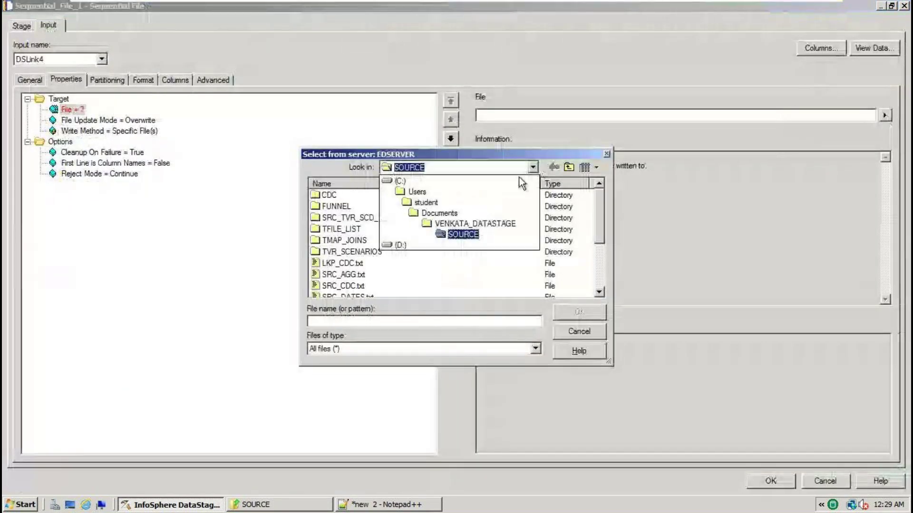
pyautogui.click(471, 224)
pyautogui.doubleClick(337, 206)
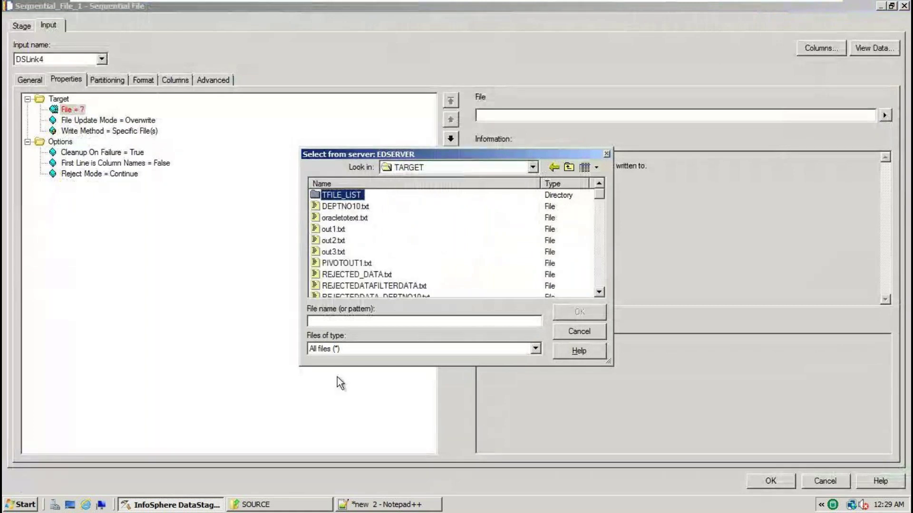
pyautogui.click(325, 322)
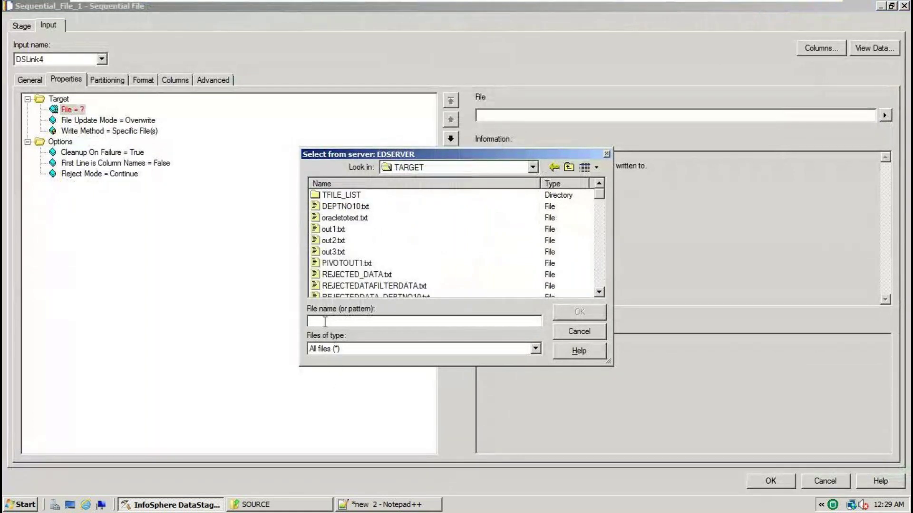
pyautogui.write('TGT_')
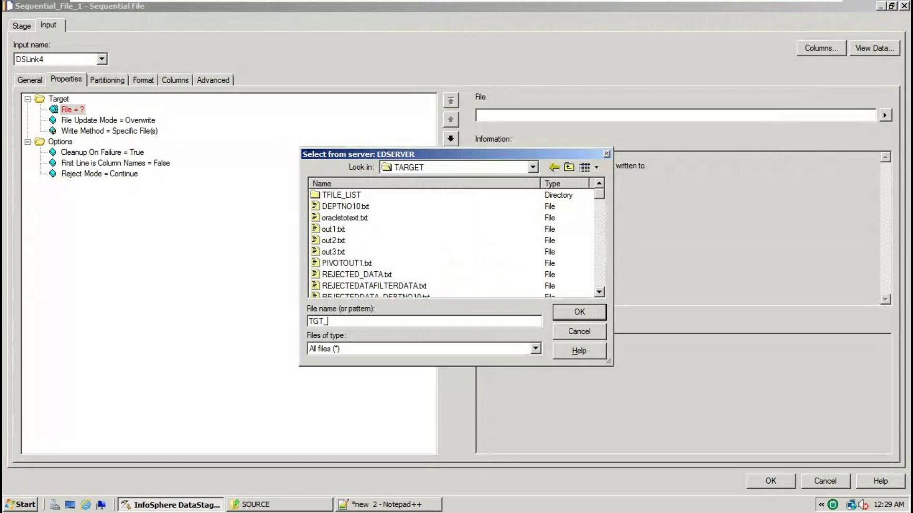
pyautogui.write('EMP.txt')
pyautogui.press('Return')
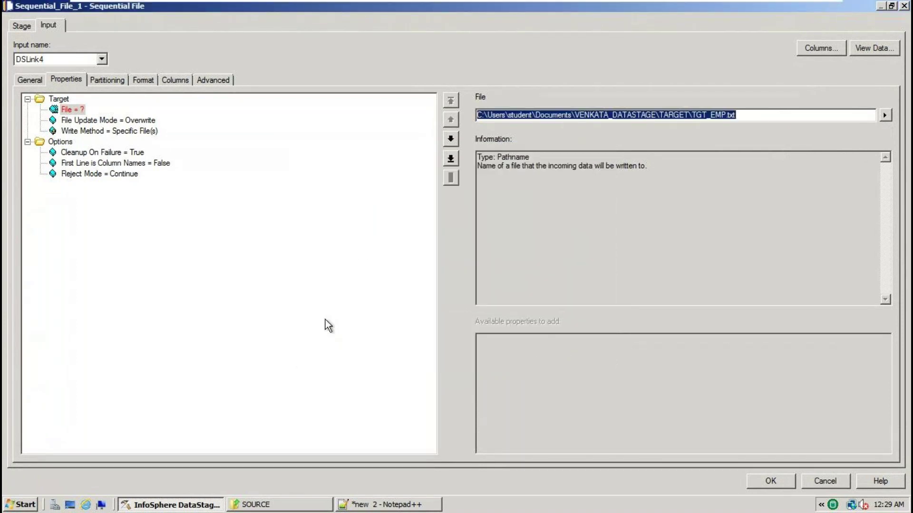
# Set First Line is Column Names to True and Quote to none, accept, and save the job
pyautogui.click(161, 164)
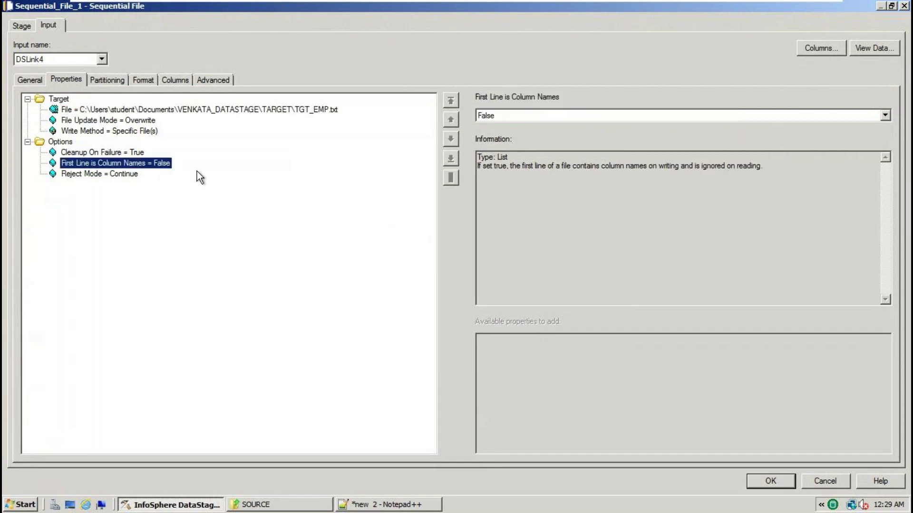
pyautogui.click(883, 116)
pyautogui.click(484, 132)
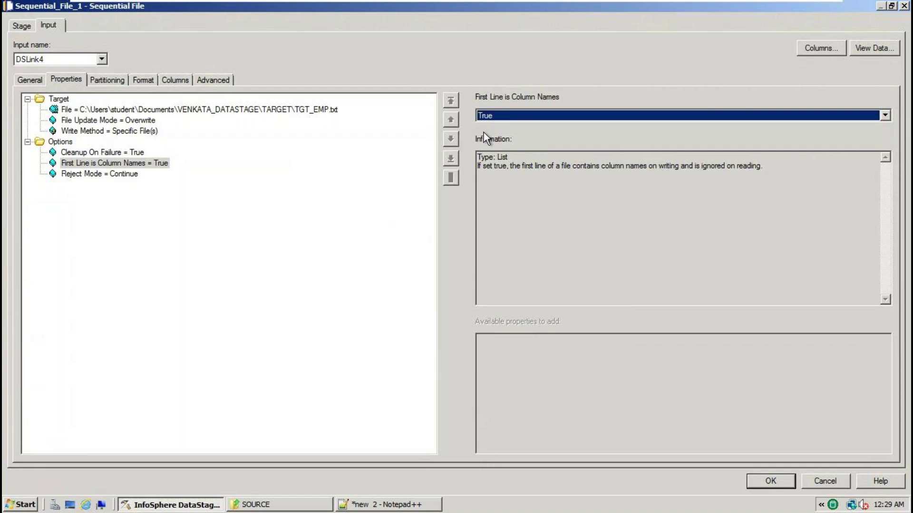
pyautogui.click(152, 79)
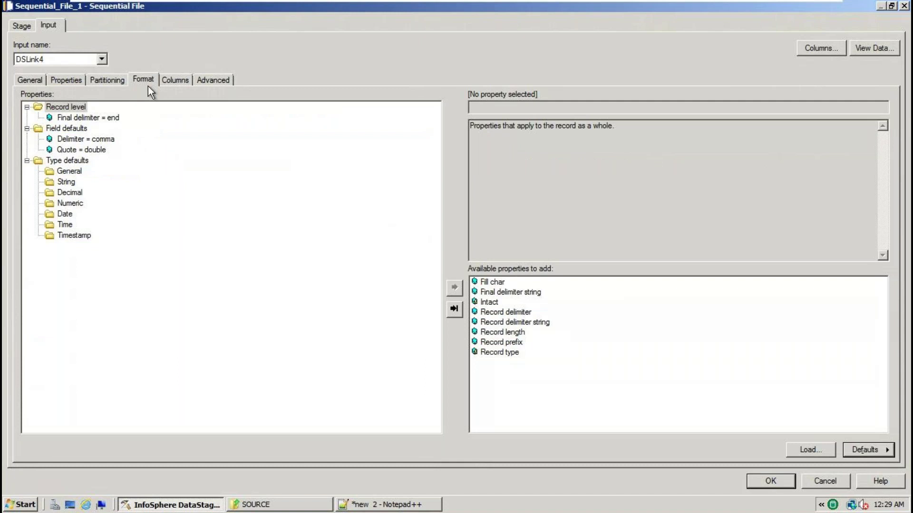
pyautogui.click(108, 139)
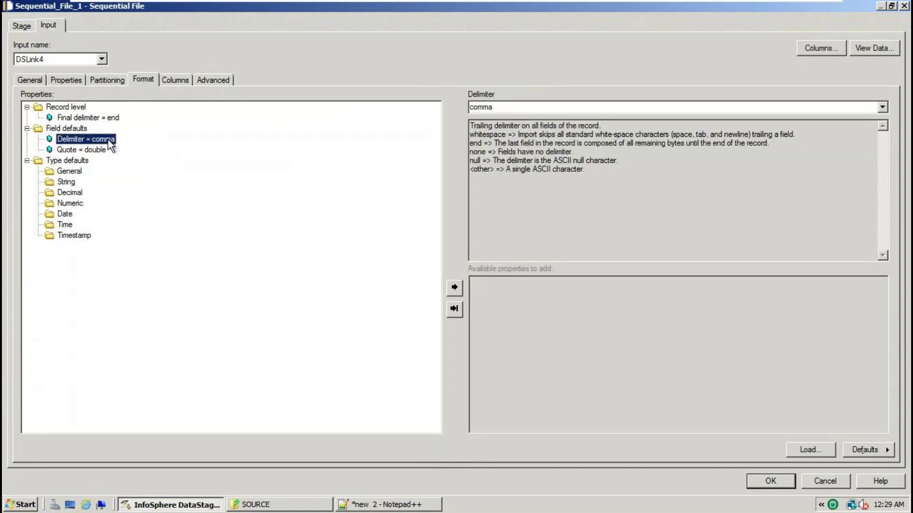
pyautogui.click(92, 150)
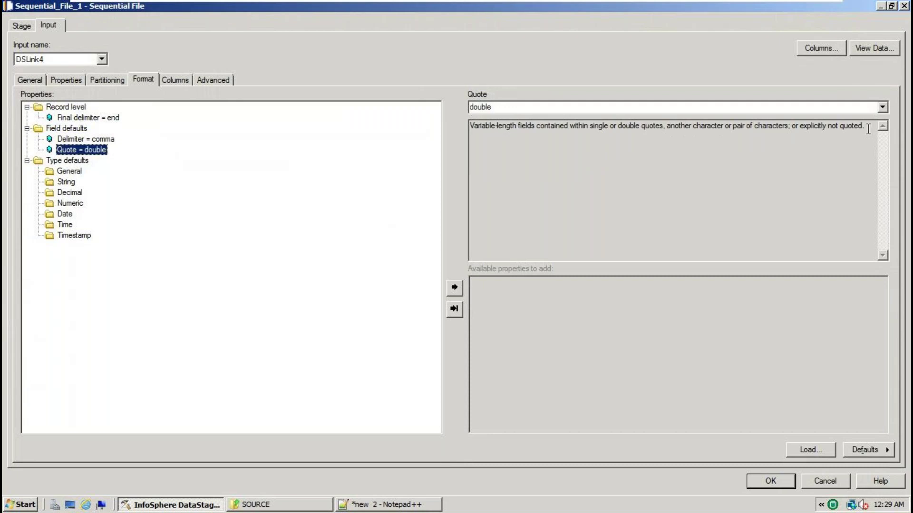
pyautogui.click(882, 107)
pyautogui.click(580, 151)
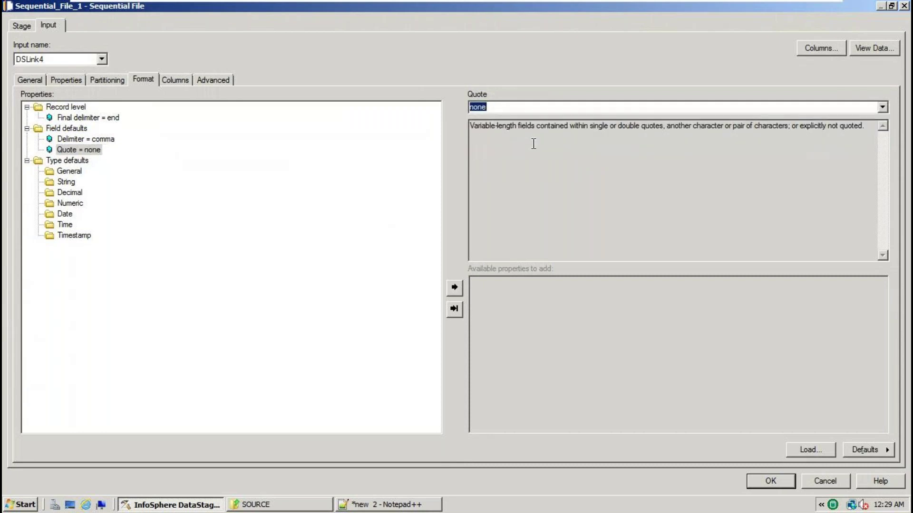
pyautogui.click(763, 477)
pyautogui.click(53, 47)
pyautogui.moveTo(250, 112); pyautogui.dragTo(732, 245)
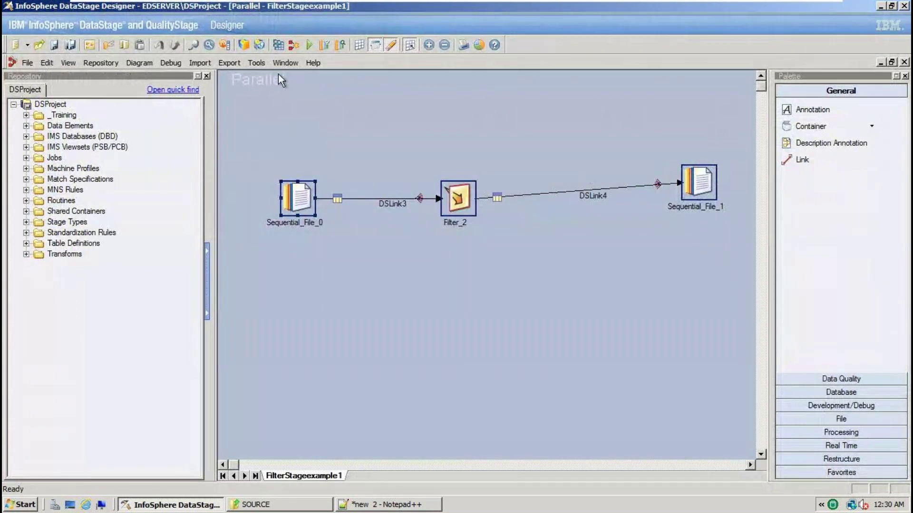
# Compile FilterStageexample1 twice from the toolbar, dismissing the compile results each time
pyautogui.click(281, 45)
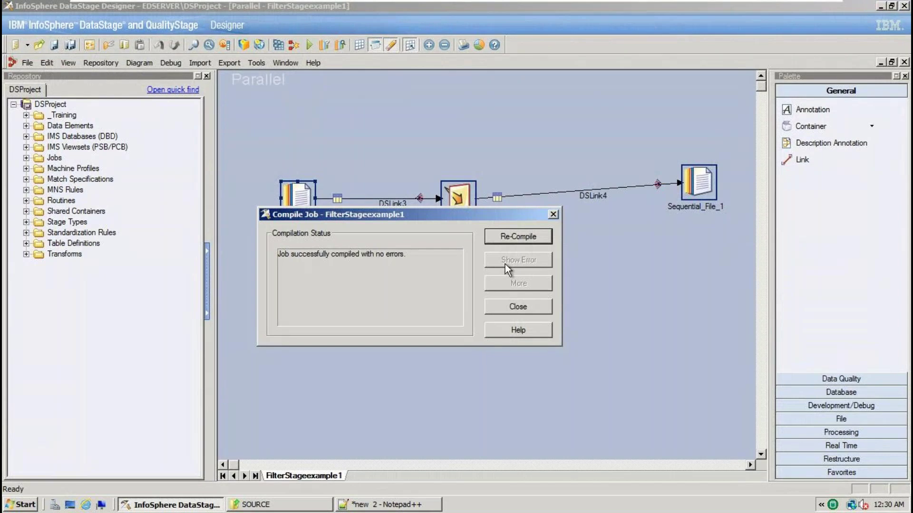
pyautogui.click(520, 306)
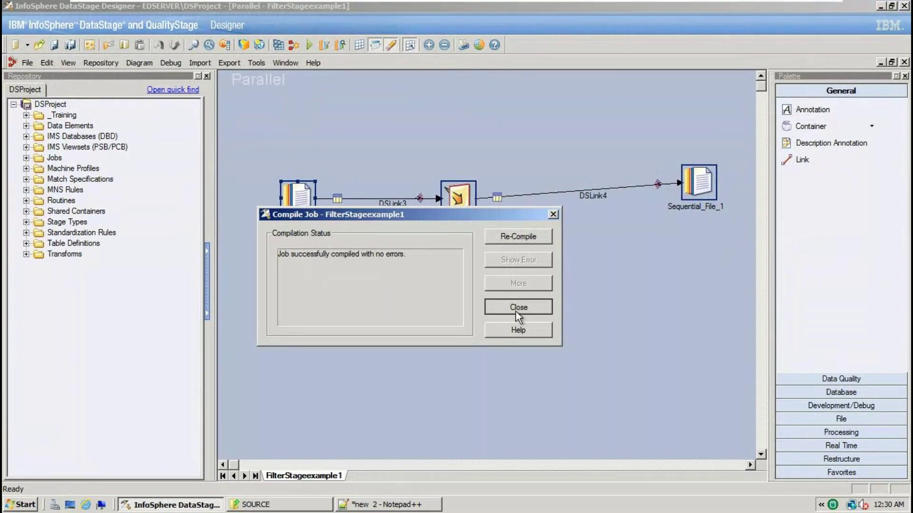
pyautogui.click(278, 47)
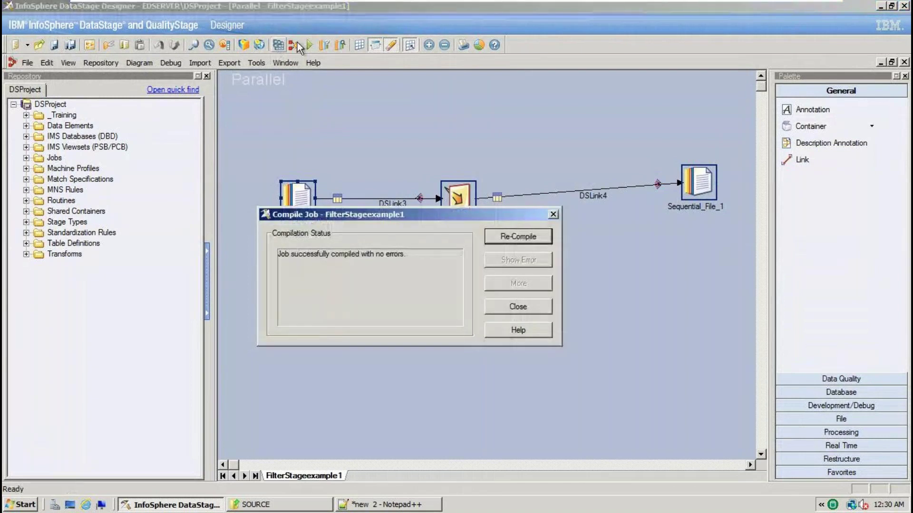
pyautogui.click(517, 305)
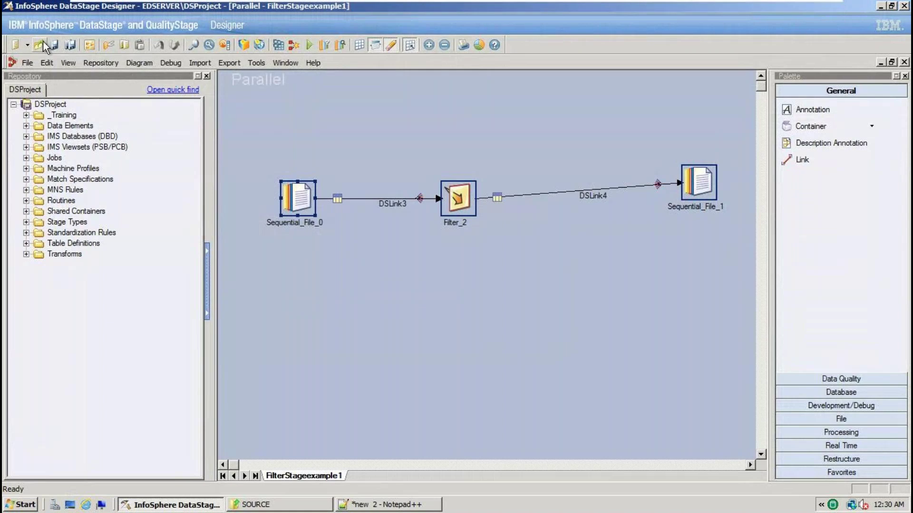
# Recompile the job from the File menu, then start its run with no row limits
pyautogui.click(27, 63)
pyautogui.click(49, 202)
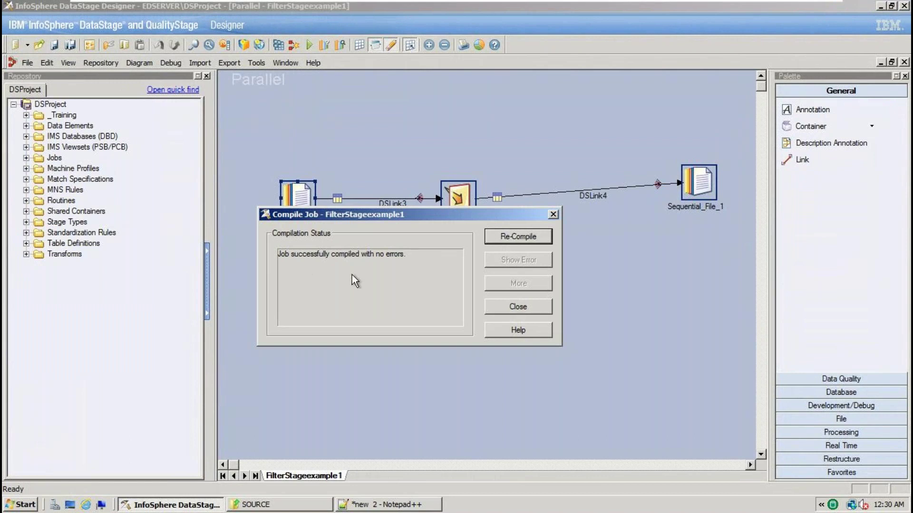
pyautogui.click(505, 303)
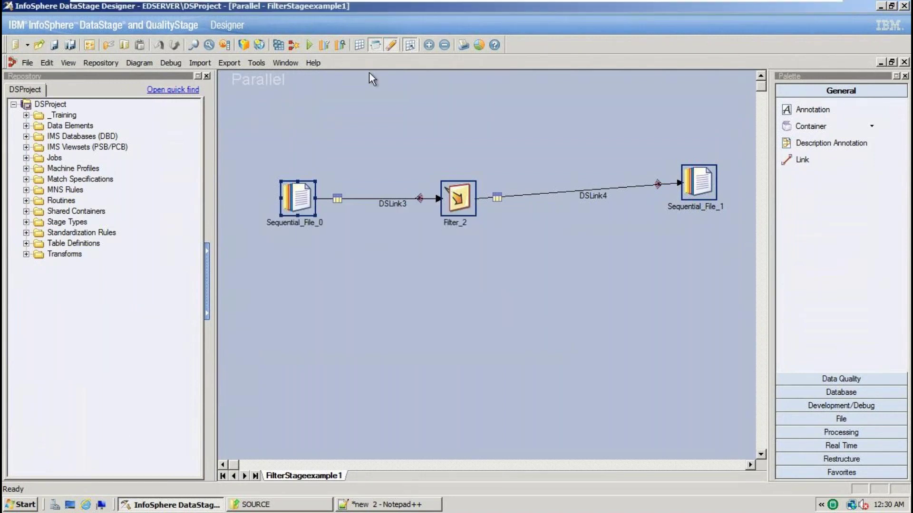
pyautogui.click(311, 46)
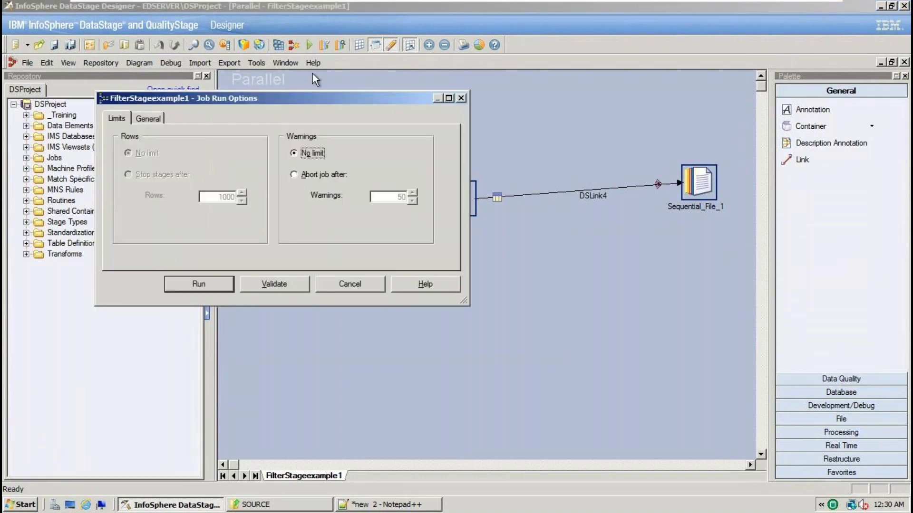
pyautogui.click(196, 280)
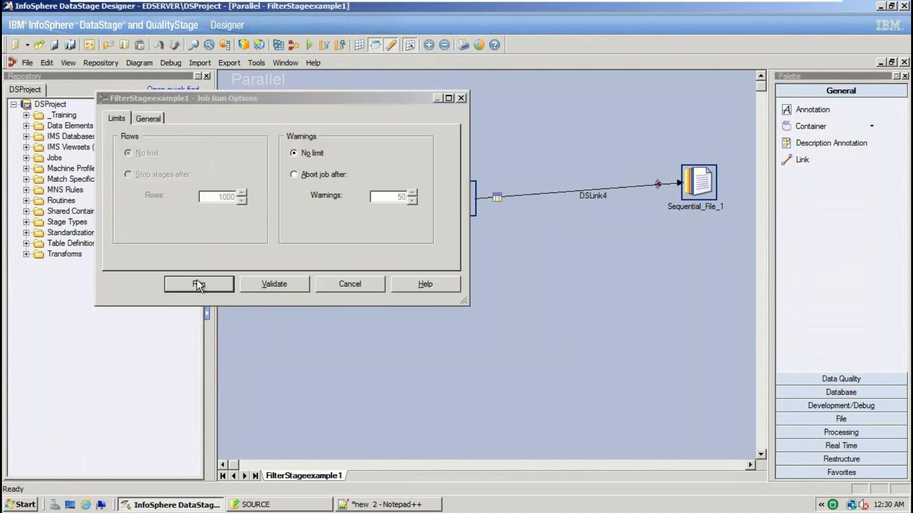
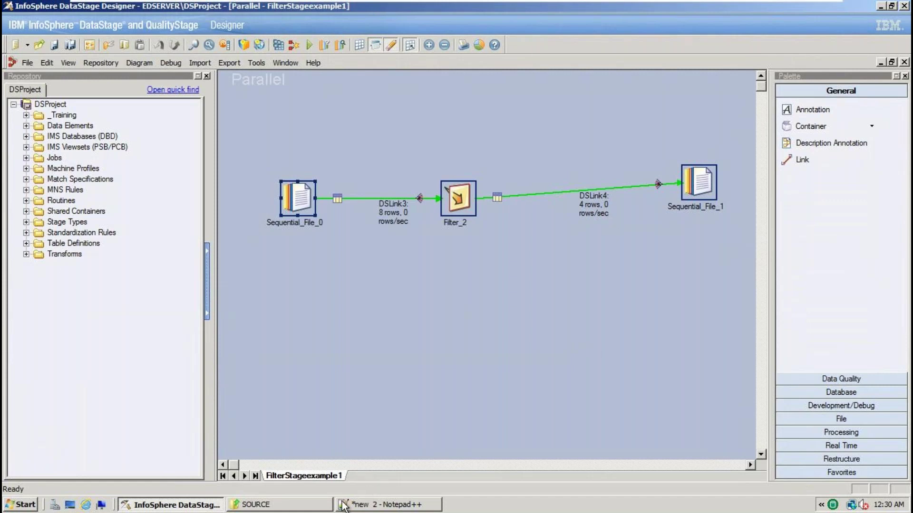
# Switch from DataStage Designer to the SOURCE folder window in Windows Explorer
pyautogui.click(265, 507)
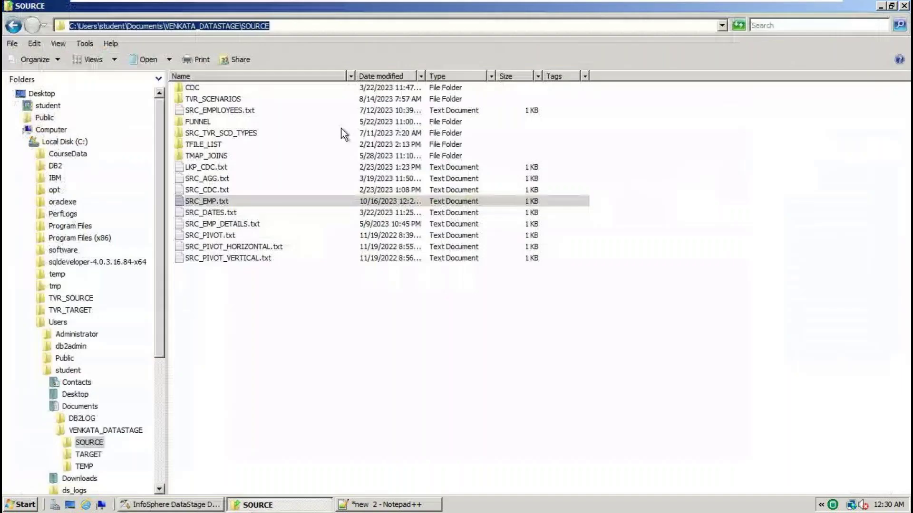
# Edit the Explorer address bar to move from SOURCE up to its parent folder
pyautogui.click(300, 24)
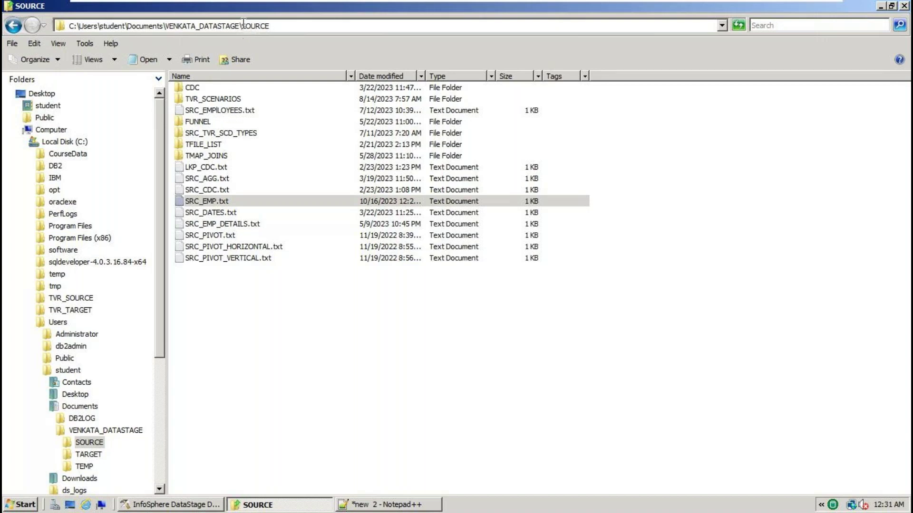
pyautogui.press('BackSpace')
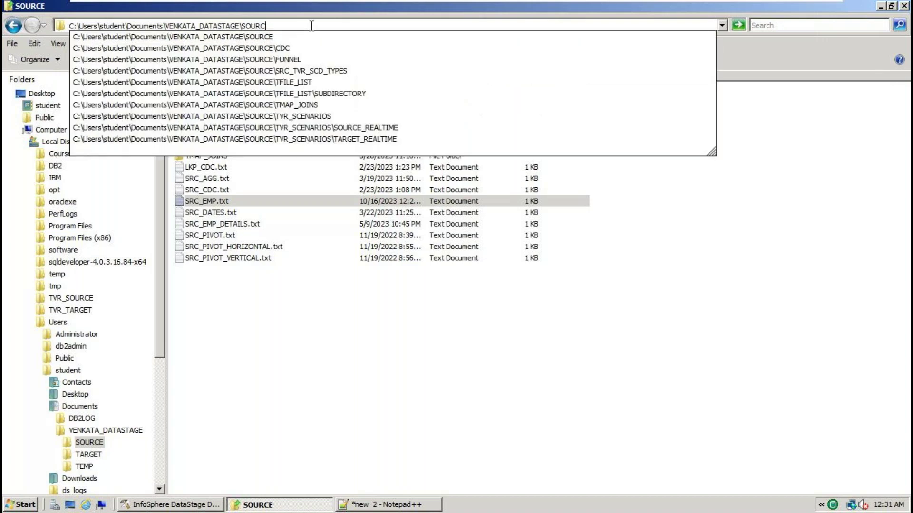
pyautogui.press('BackSpace')
pyautogui.press('BackSpace')
pyautogui.press('BackSpace')
pyautogui.press('BackSpace')
pyautogui.press('BackSpace')
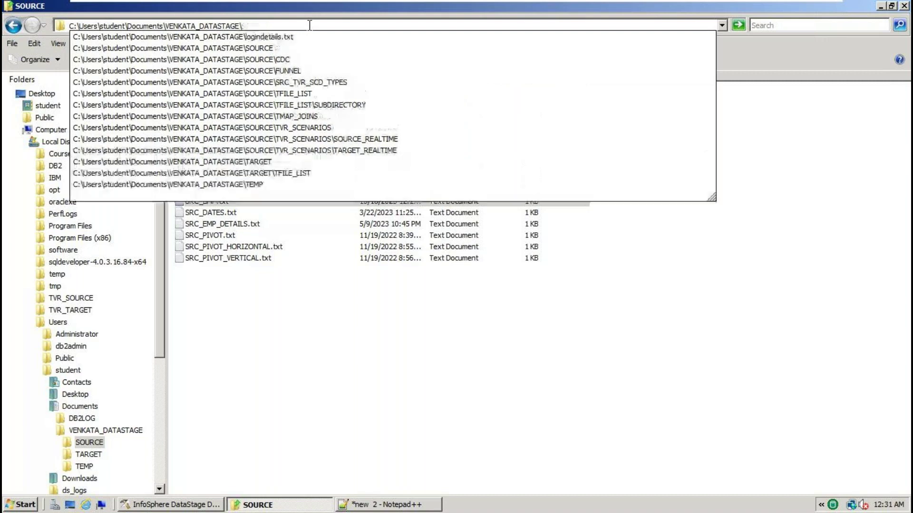
pyautogui.press('Return')
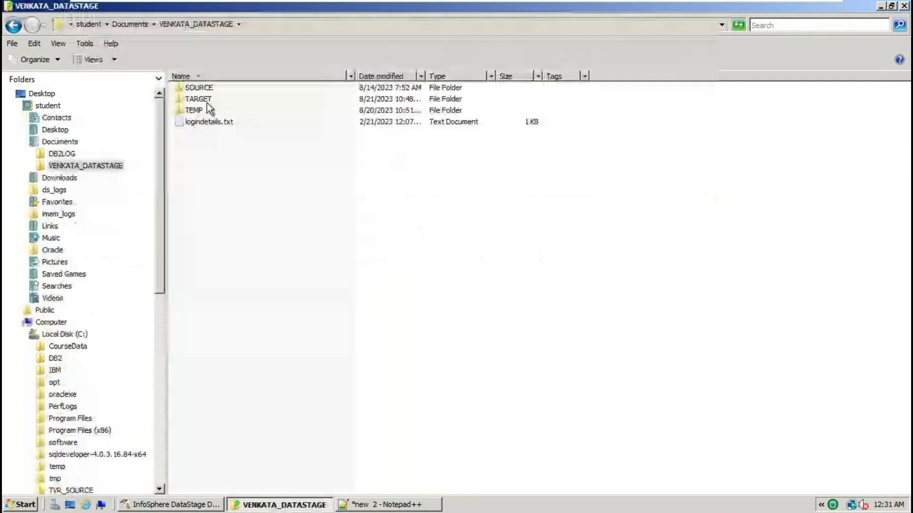
# Open TARGET\TGT_EMP.txt in Notepad++ to check its four DEPTNO 30 rows, then return to DataStage
pyautogui.doubleClick(207, 102)
pyautogui.doubleClick(200, 88)
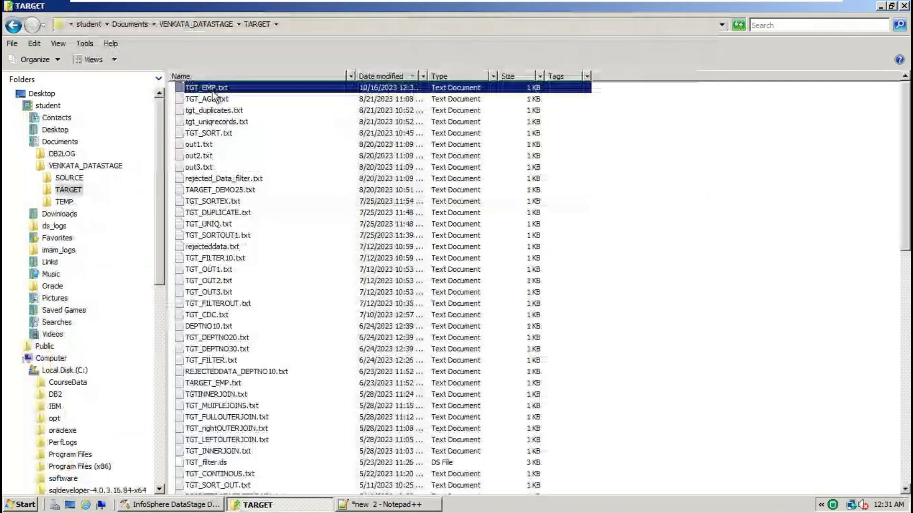
pyautogui.hotkey('ctrl', 'a')
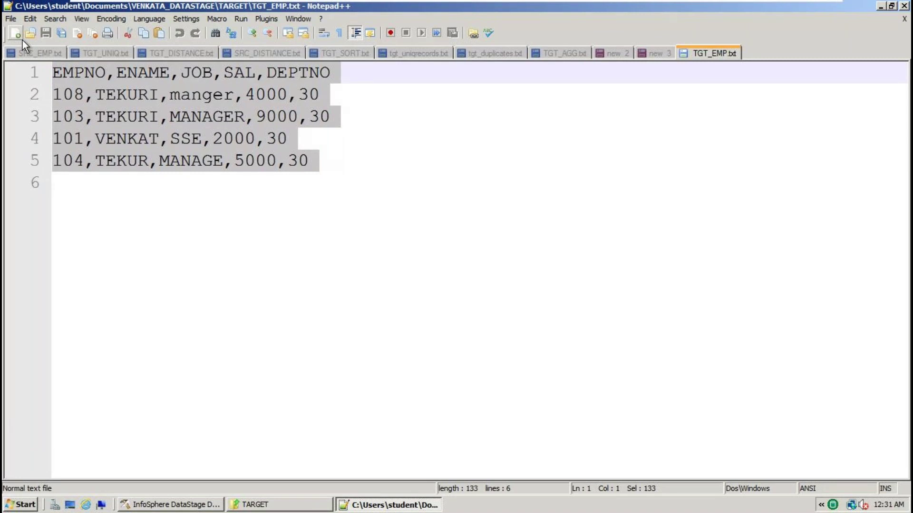
pyautogui.click(168, 505)
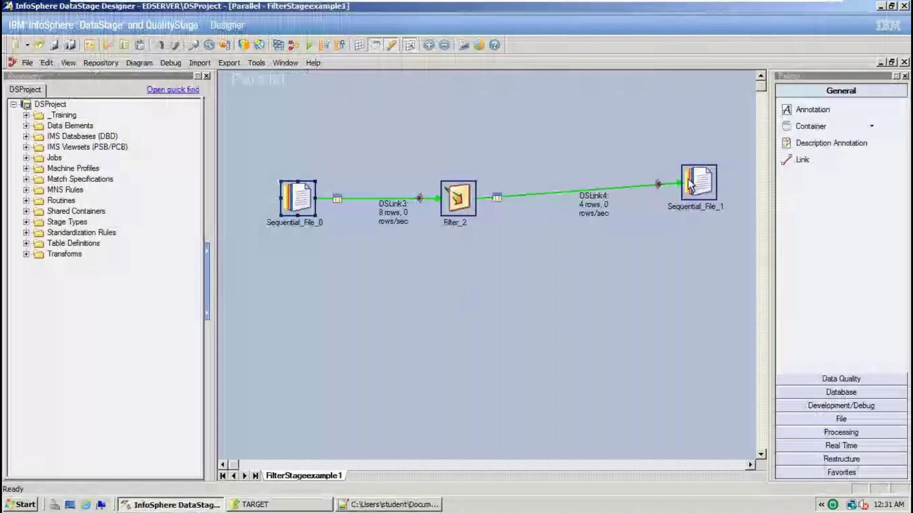
# Rearrange the job diagram and move Sequential_File_1 up above Filter_2
pyautogui.moveTo(689, 179); pyautogui.dragTo(640, 131)
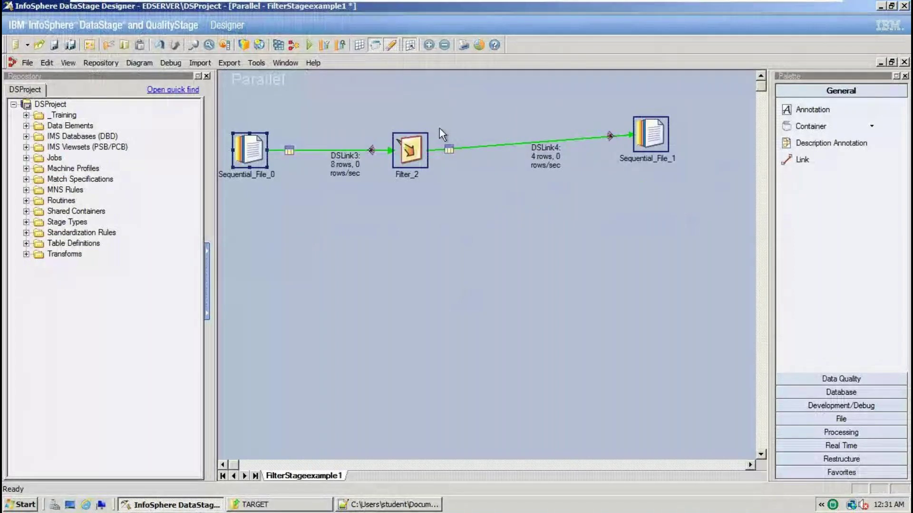
pyautogui.moveTo(418, 172); pyautogui.dragTo(447, 213)
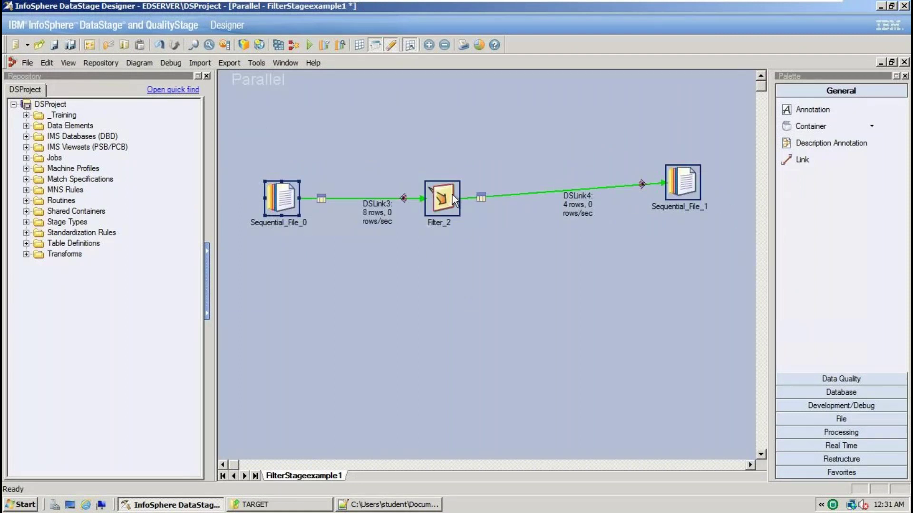
pyautogui.moveTo(678, 191)
pyautogui.mouseDown()
pyautogui.moveTo(666, 141)
pyautogui.moveTo(683, 200)
pyautogui.mouseUp()
pyautogui.click(699, 188)
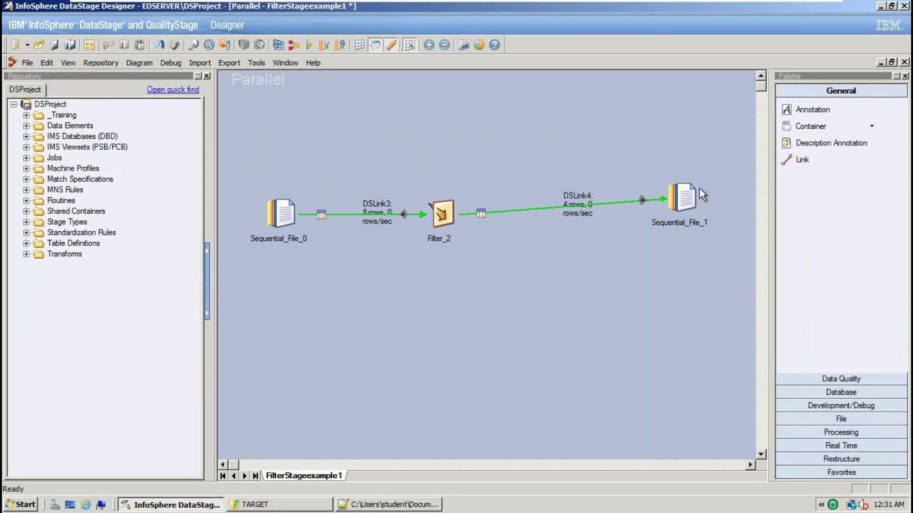
pyautogui.click(692, 193)
pyautogui.moveTo(692, 191); pyautogui.dragTo(626, 112)
# Drop a new Sequential File stage from the File palette below-right of Filter_2
pyautogui.click(457, 230)
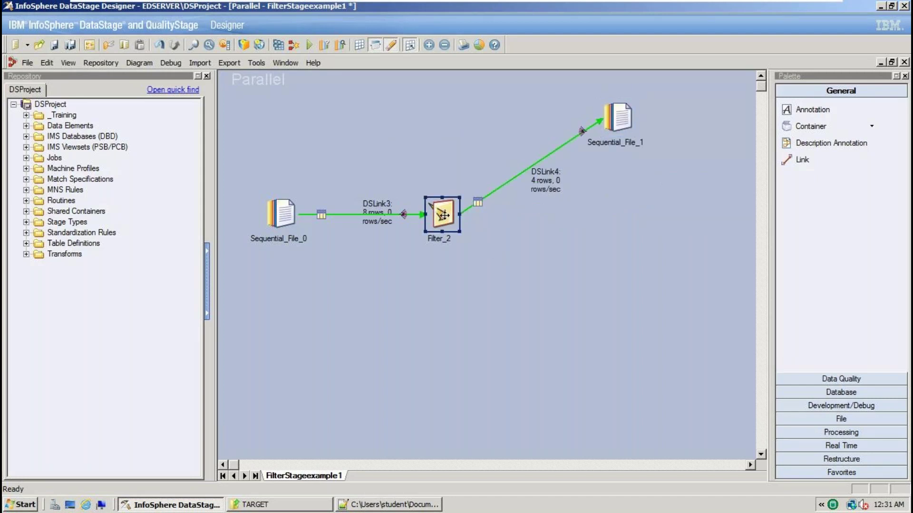
pyautogui.moveTo(620, 255); pyautogui.dragTo(666, 351)
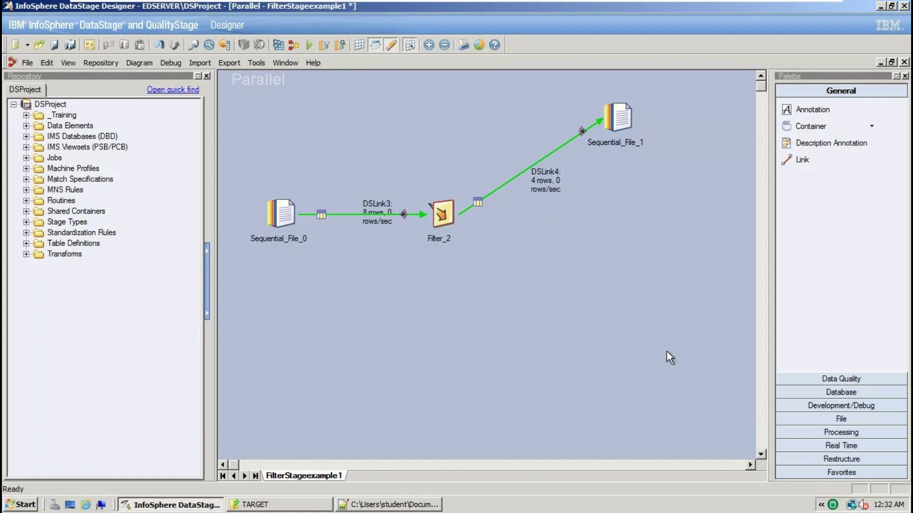
pyautogui.moveTo(581, 264); pyautogui.dragTo(665, 336)
pyautogui.click(850, 417)
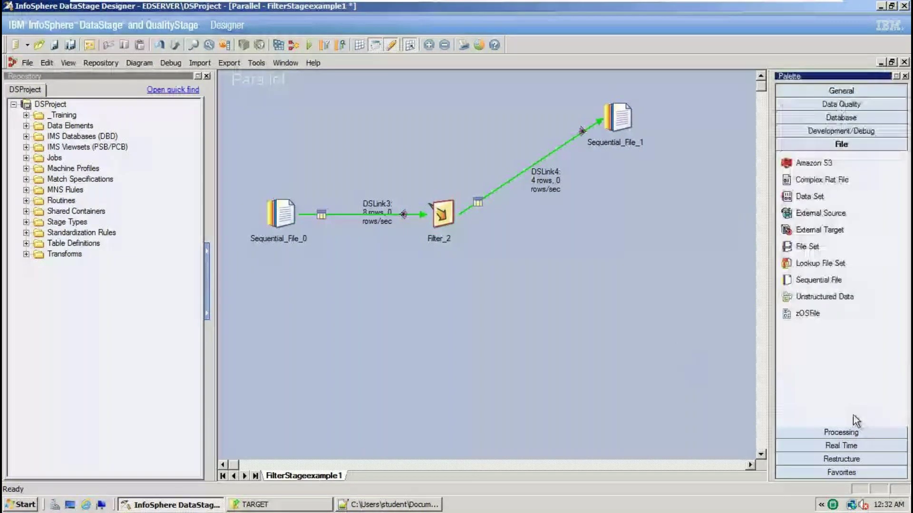
pyautogui.moveTo(833, 284); pyautogui.dragTo(612, 290)
# Draw link DSLink6 from Filter_2 to the new Sequential_File_5
pyautogui.click(840, 90)
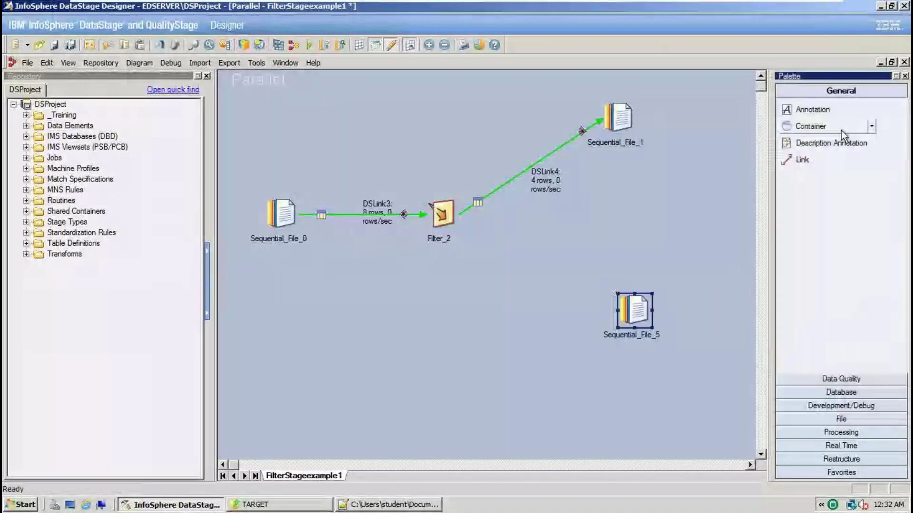
pyautogui.click(817, 161)
pyautogui.moveTo(442, 215); pyautogui.dragTo(631, 317)
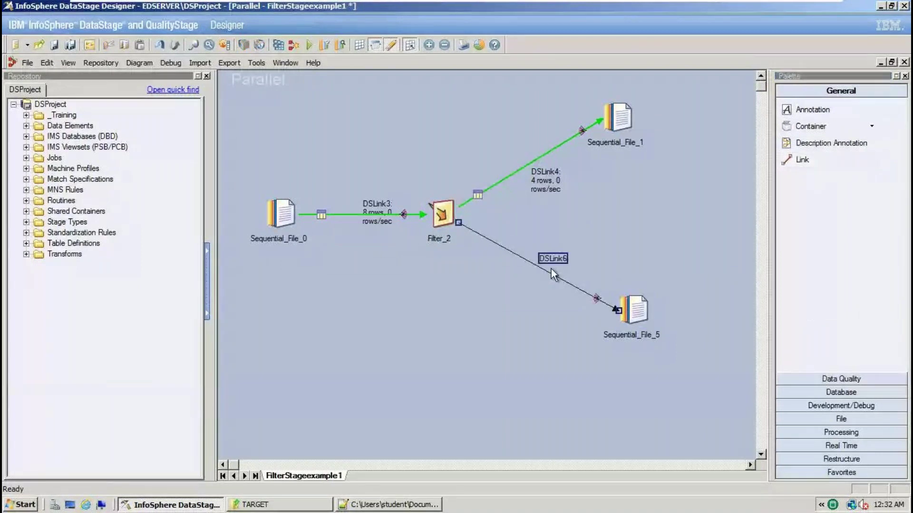
pyautogui.click(549, 262)
pyautogui.press('Delete')
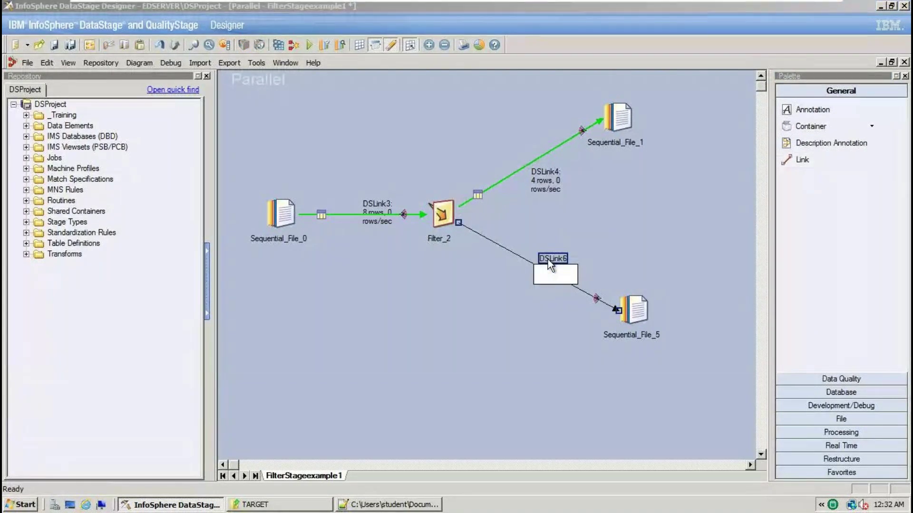
pyautogui.click(571, 285)
pyautogui.click(559, 283)
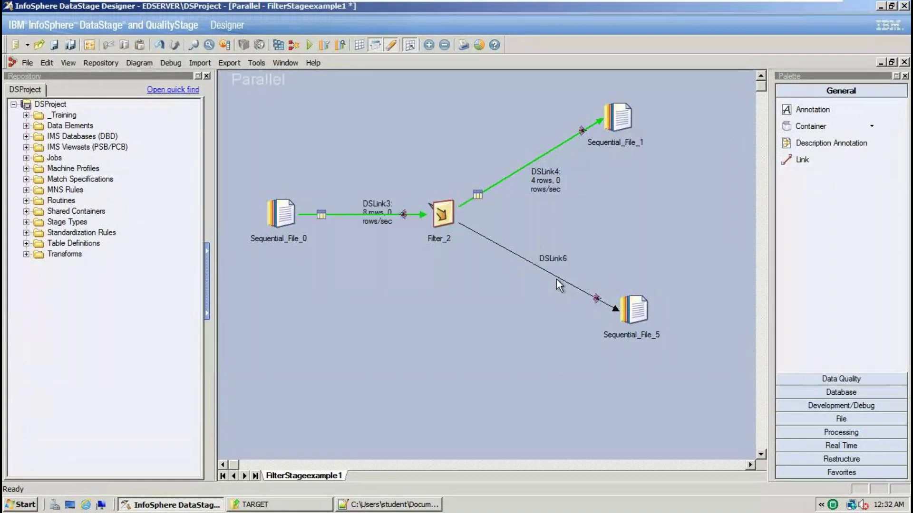
# Convert DSLink6 into a dashed reject link
pyautogui.rightClick(616, 311)
pyautogui.click(572, 334)
pyautogui.click(564, 282)
pyautogui.rightClick(616, 312)
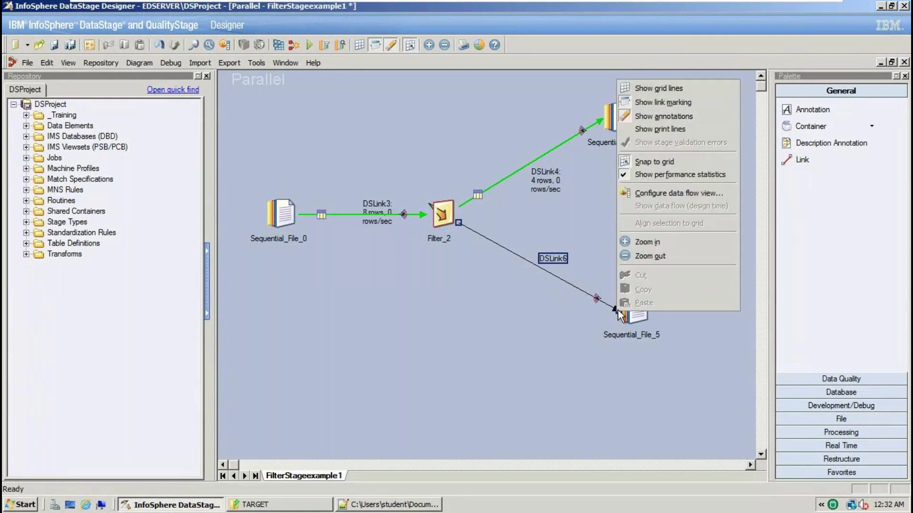
pyautogui.click(572, 331)
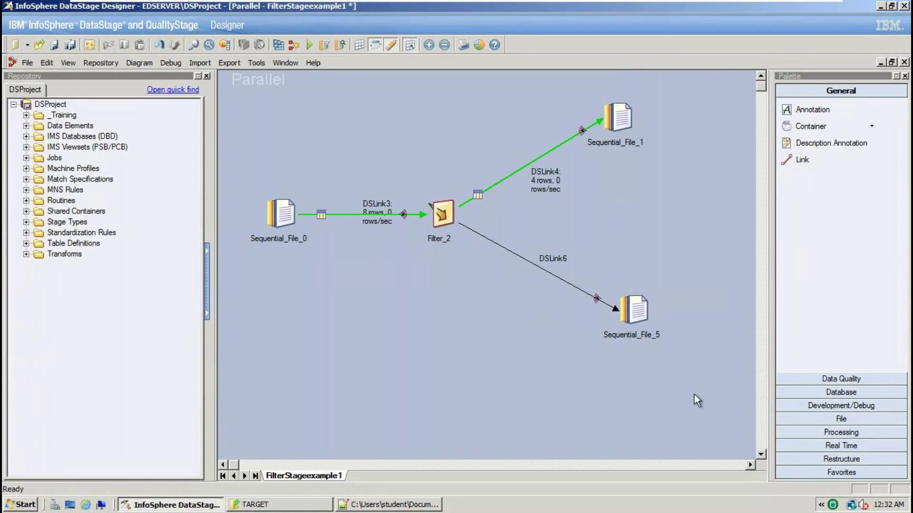
pyautogui.click(620, 311)
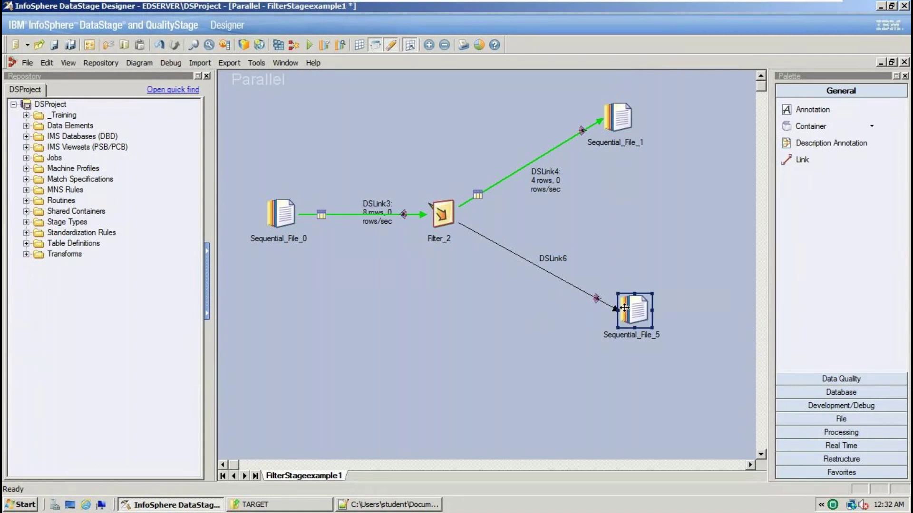
pyautogui.click(615, 310)
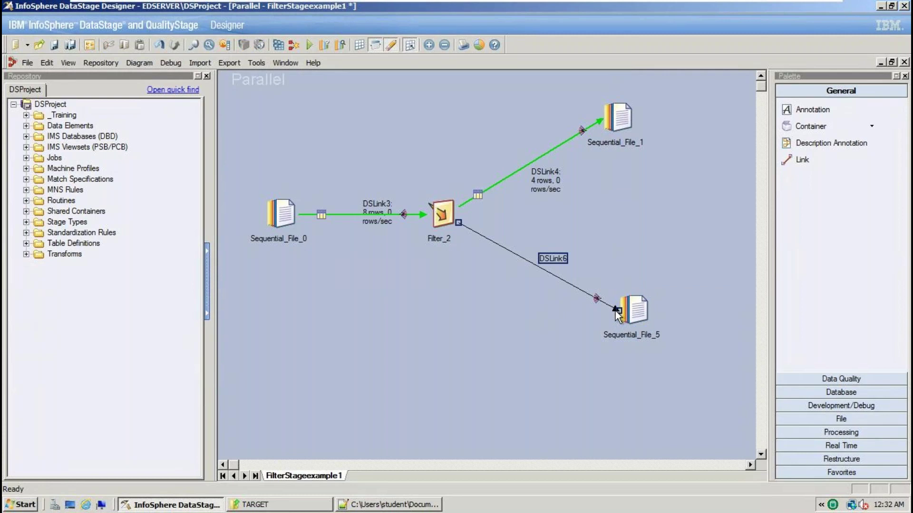
pyautogui.rightClick(616, 312)
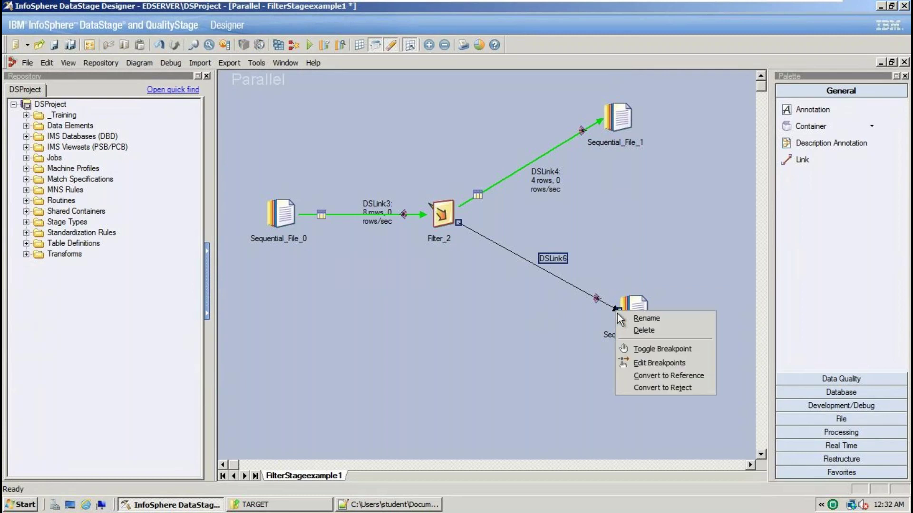
pyautogui.click(666, 388)
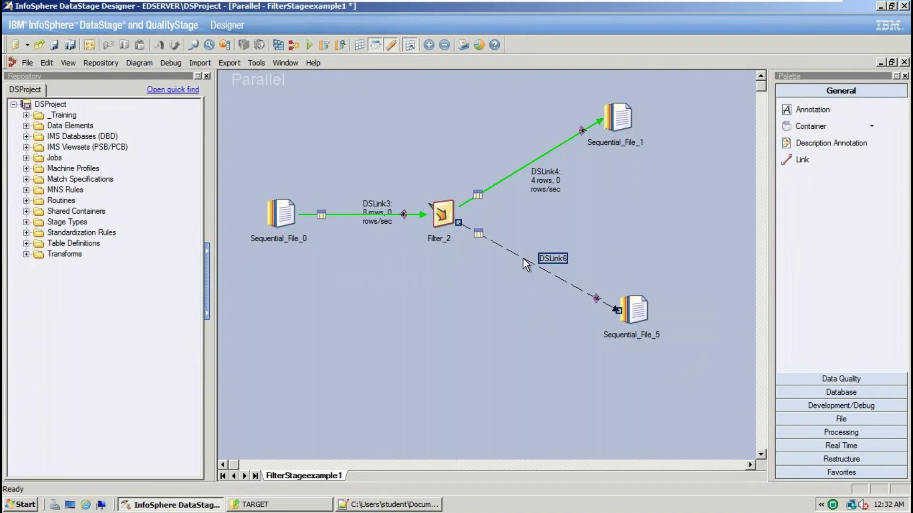
# Set Filter_2's Output Rejects option to True so rejected rows flow down DSLink6
pyautogui.doubleClick(442, 213)
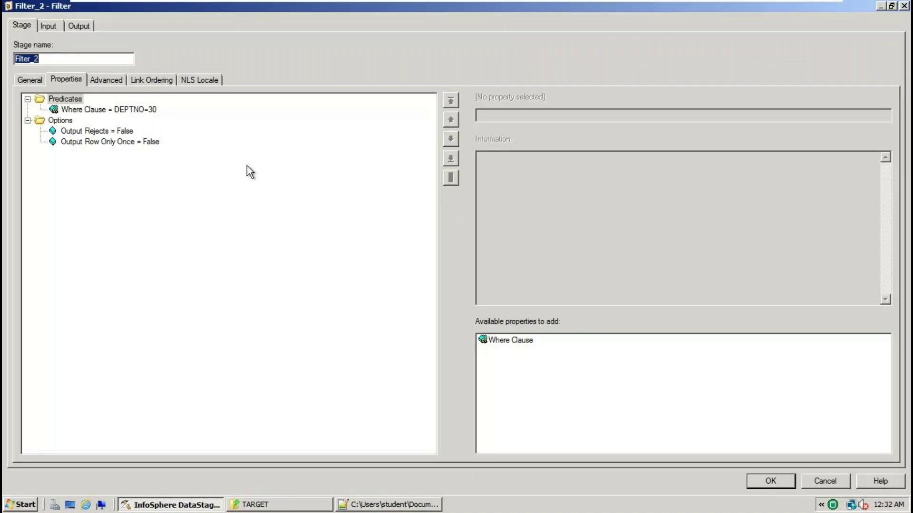
pyautogui.click(139, 143)
pyautogui.click(122, 132)
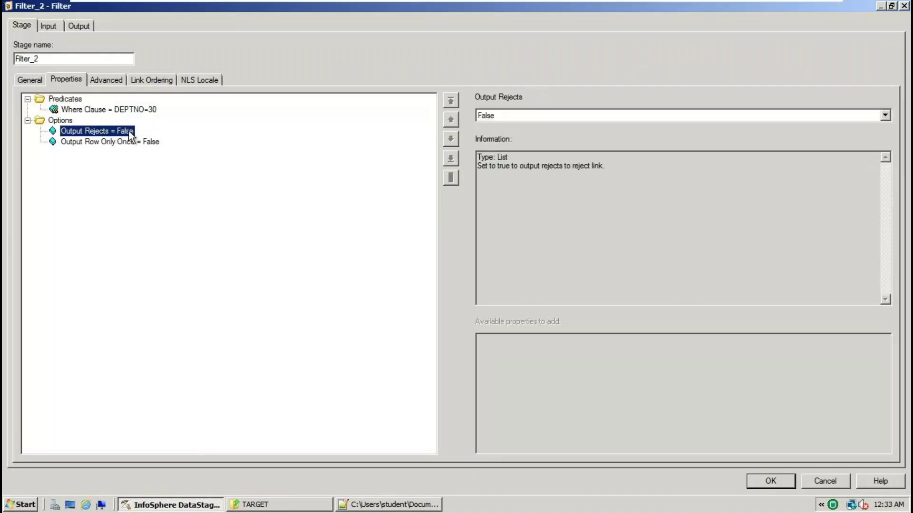
pyautogui.click(885, 115)
pyautogui.click(490, 137)
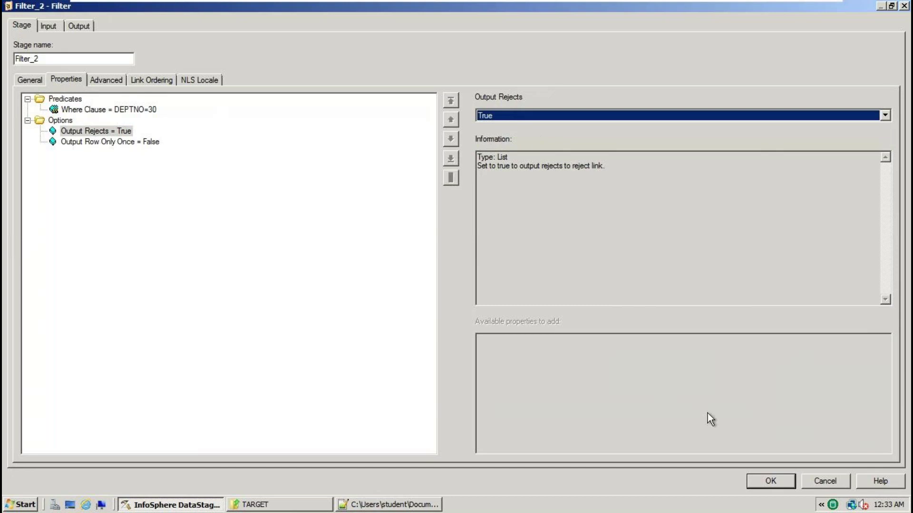
pyautogui.click(771, 481)
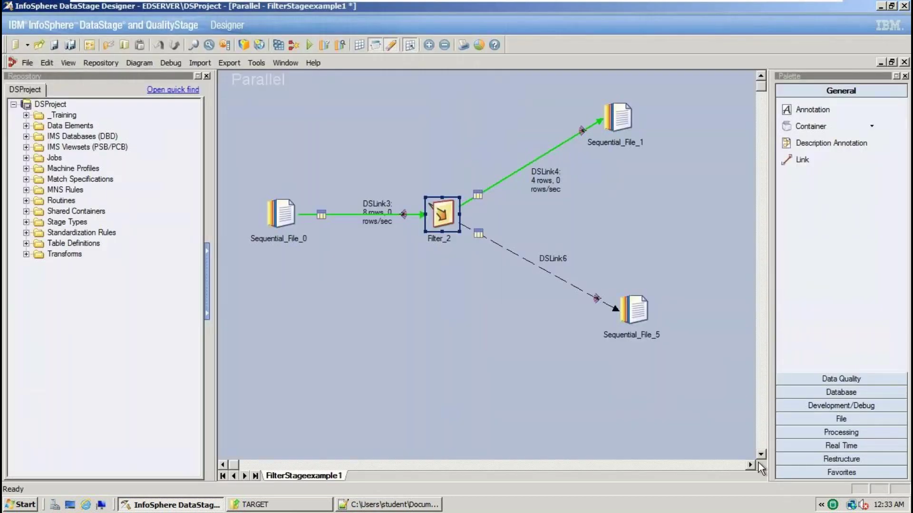
# Point Sequential_File_5's File property to TARGET\REJECTED_DATA_EMP.txt
pyautogui.doubleClick(633, 307)
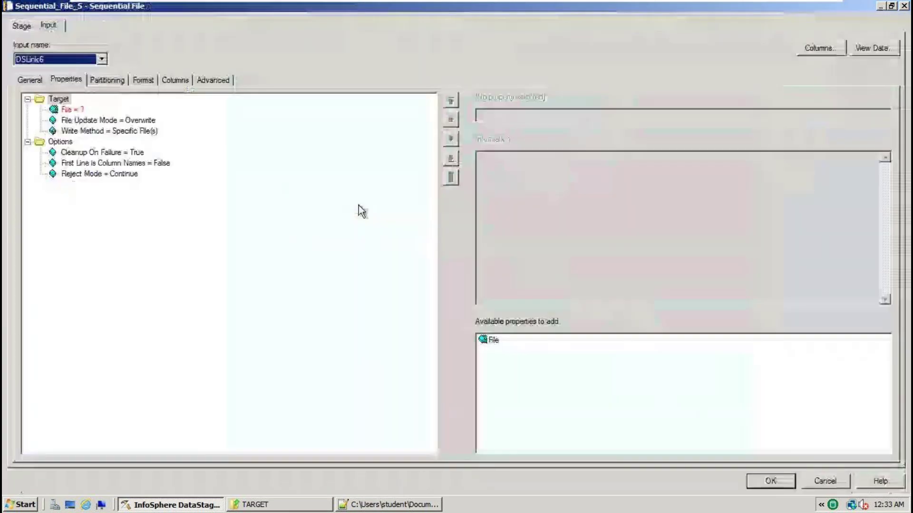
pyautogui.click(72, 109)
pyautogui.click(884, 115)
pyautogui.click(842, 138)
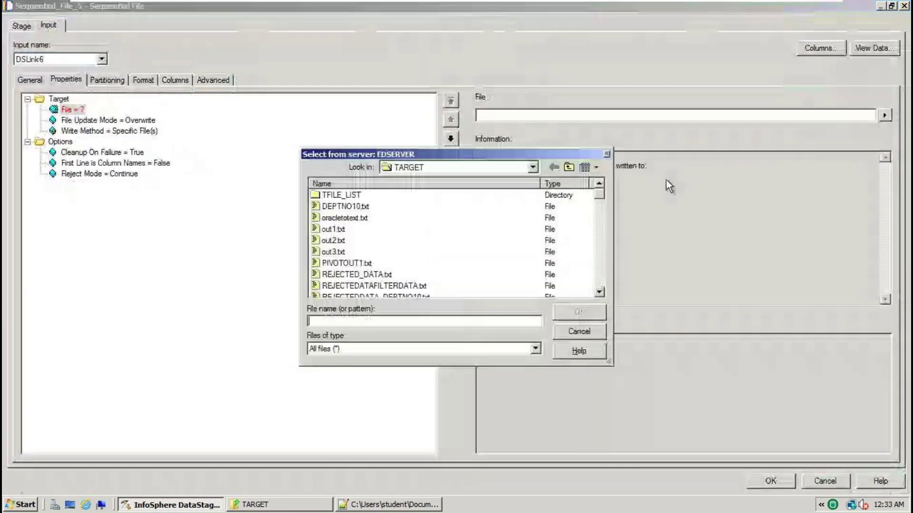
pyautogui.click(334, 319)
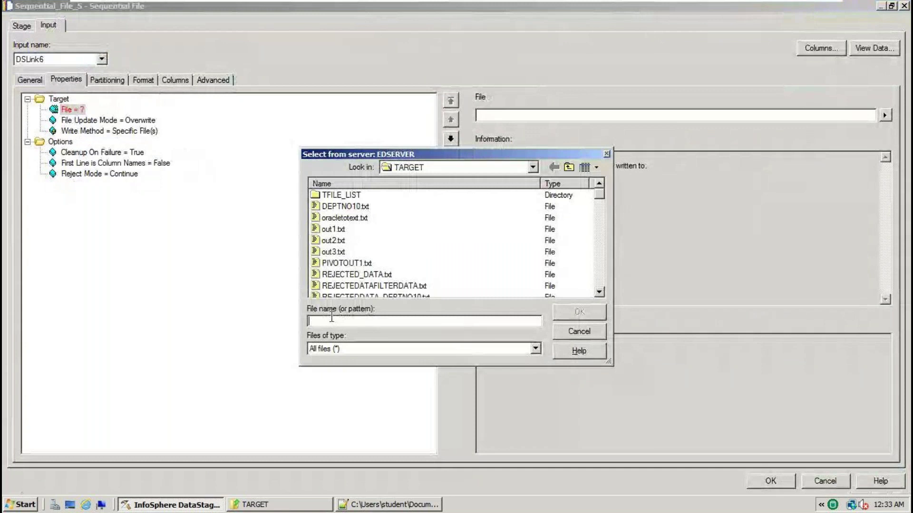
pyautogui.write('r')
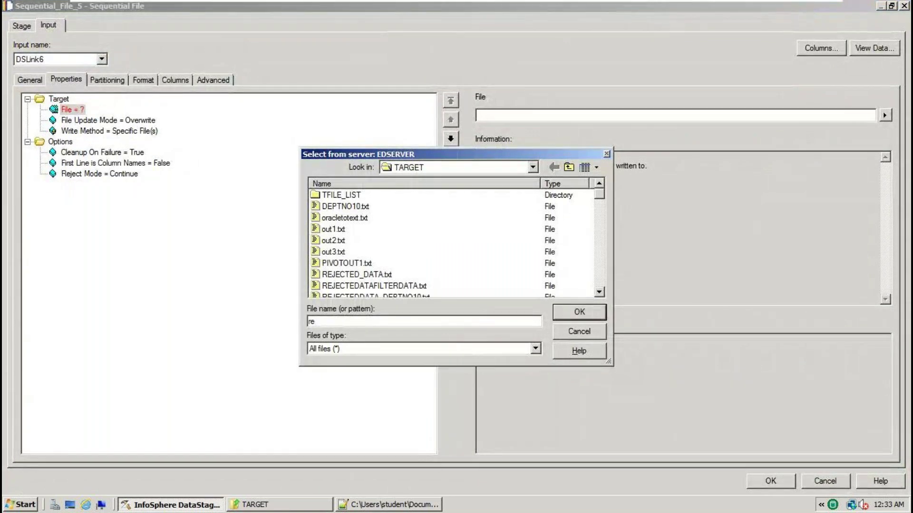
pyautogui.write('EJEC')
pyautogui.press('BackSpace')
pyautogui.press('BackSpace')
pyautogui.press('BackSpace')
pyautogui.press('BackSpace')
pyautogui.press('BackSpace')
pyautogui.write('REJECTED_DATA_EMP')
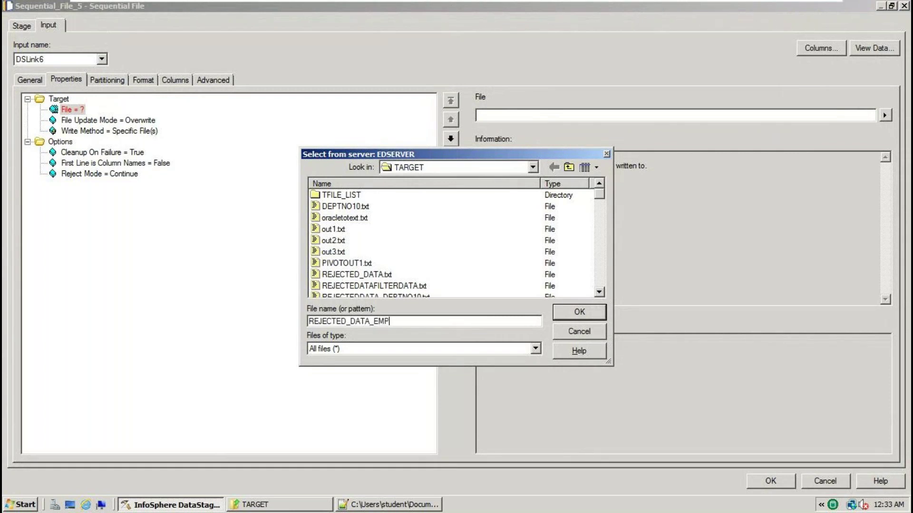
pyautogui.write('.txt')
pyautogui.press('Return')
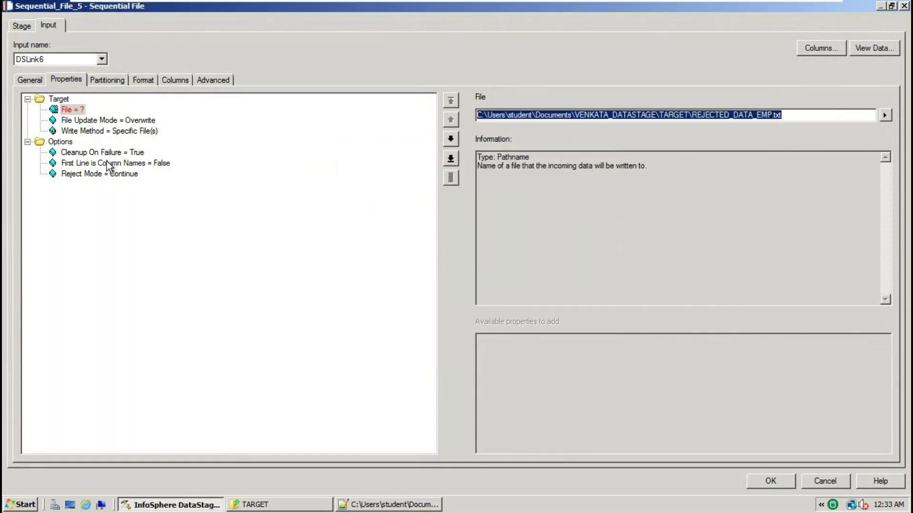
# Set First Line is Column Names to True and Quote to none, accept, and save the job
pyautogui.click(136, 162)
pyautogui.click(884, 115)
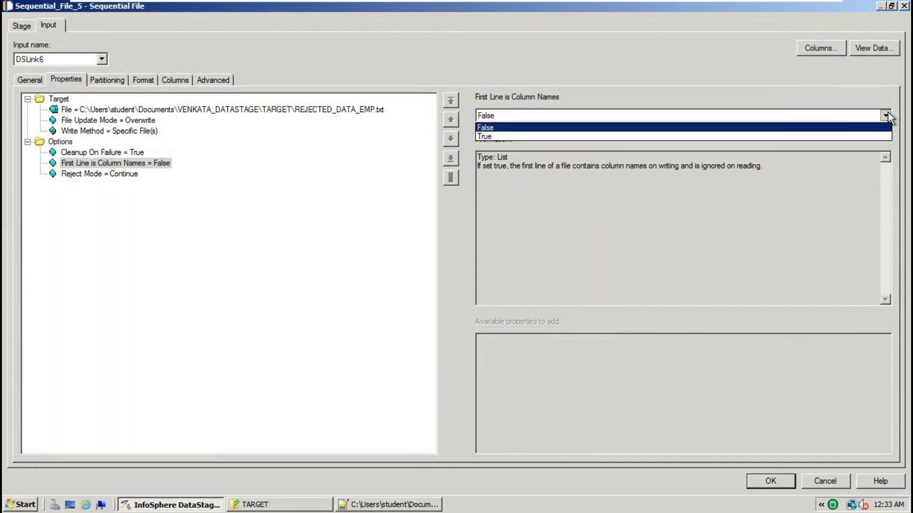
pyautogui.click(508, 137)
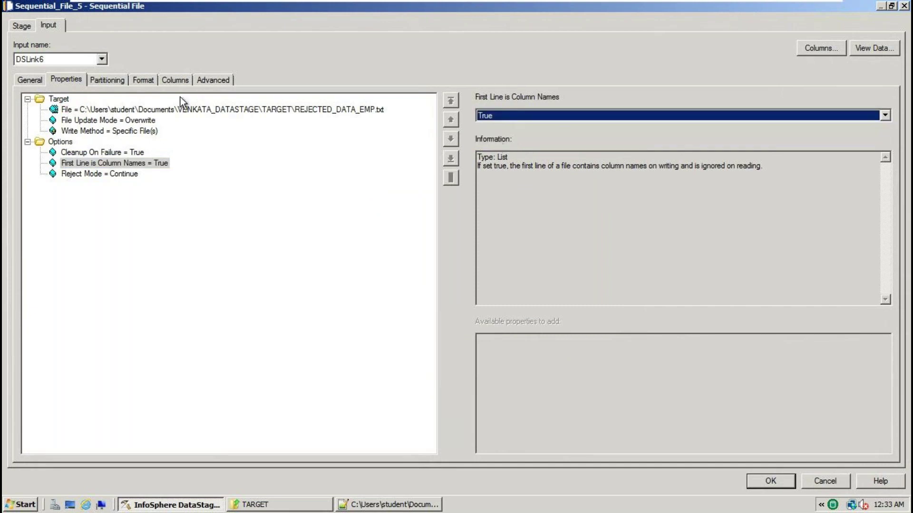
pyautogui.click(148, 82)
pyautogui.click(81, 150)
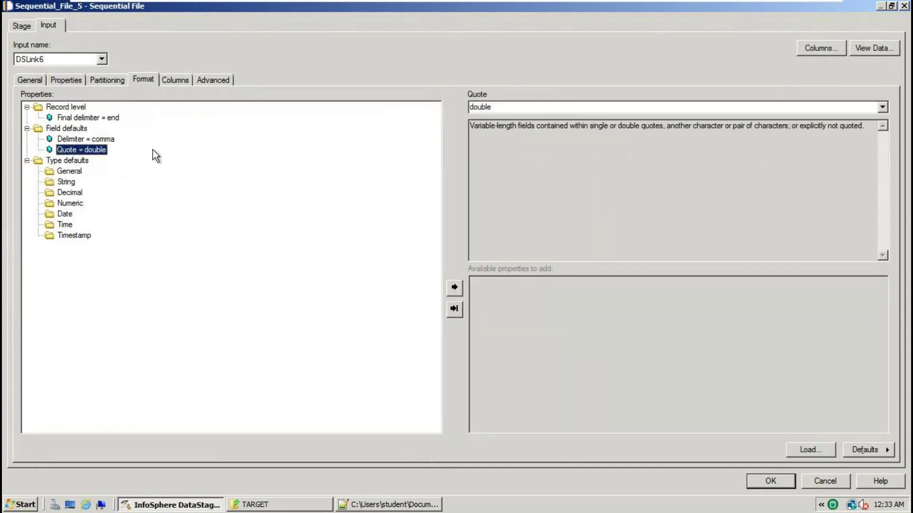
pyautogui.click(883, 107)
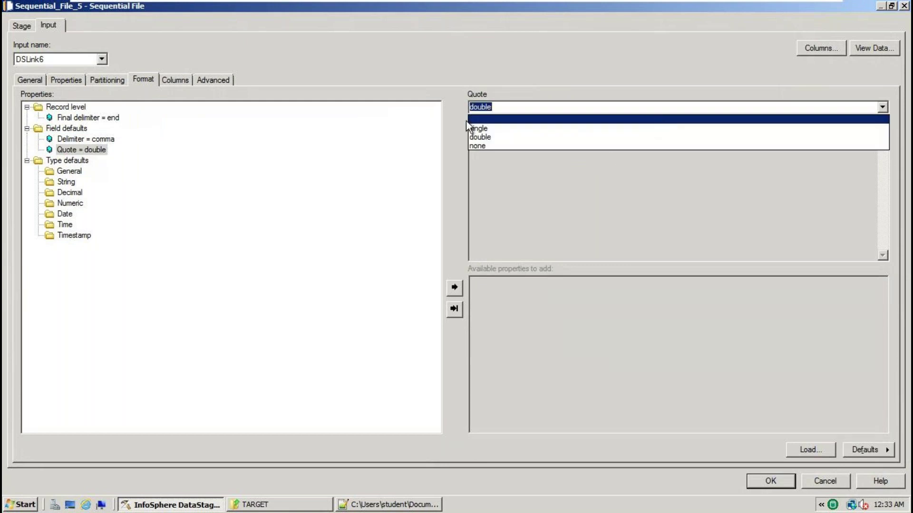
pyautogui.click(478, 145)
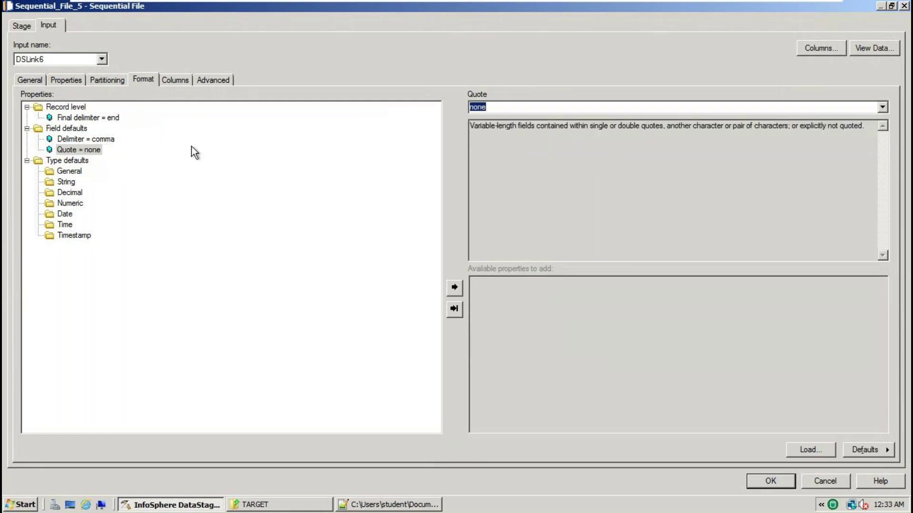
pyautogui.click(95, 139)
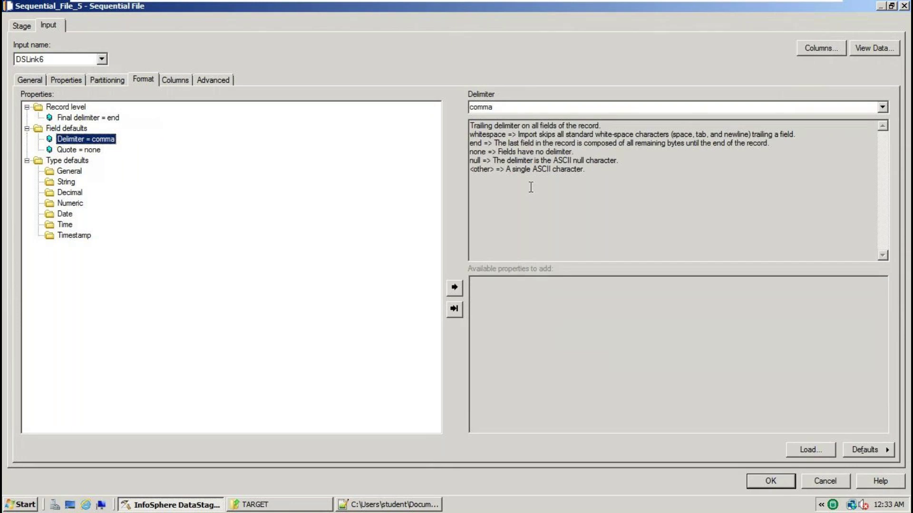
pyautogui.click(759, 480)
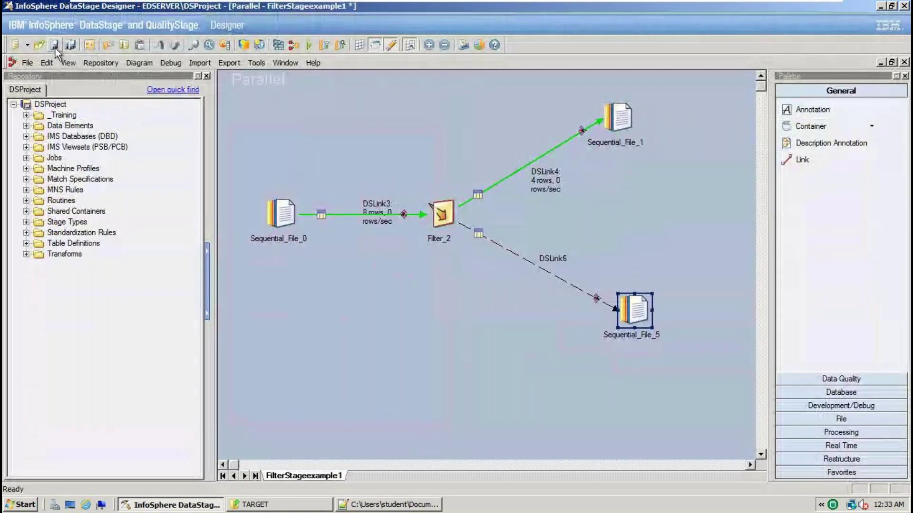
pyautogui.click(56, 47)
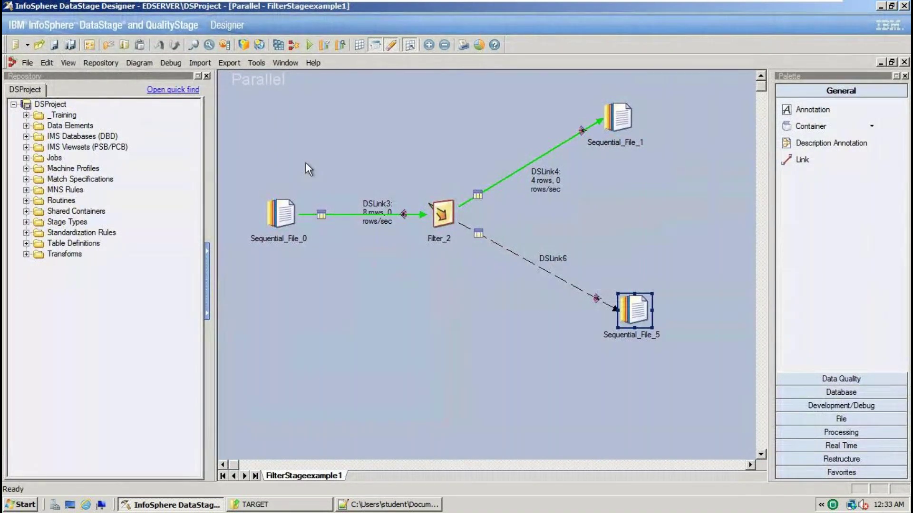
# Compile and run the job with no limits, then view the log: 8 rows in, 4 per target
pyautogui.hotkey('ctrl', 'a')
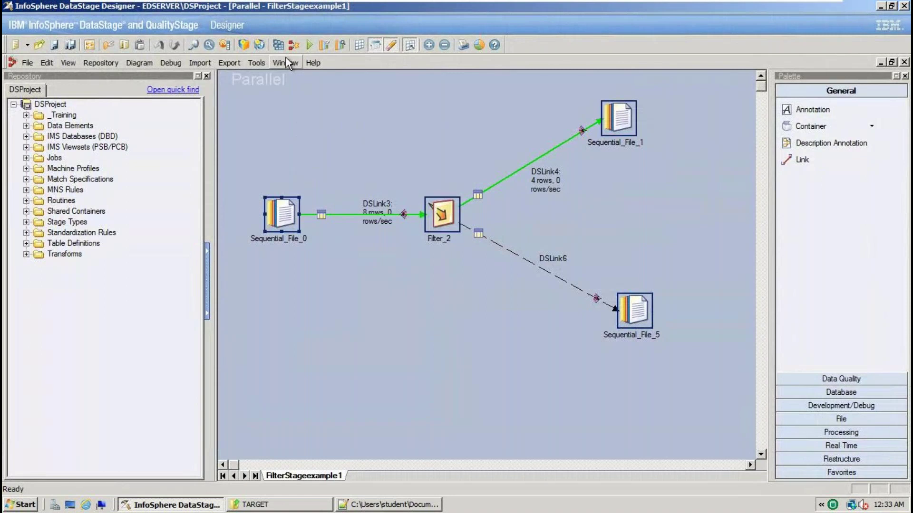
pyautogui.click(278, 47)
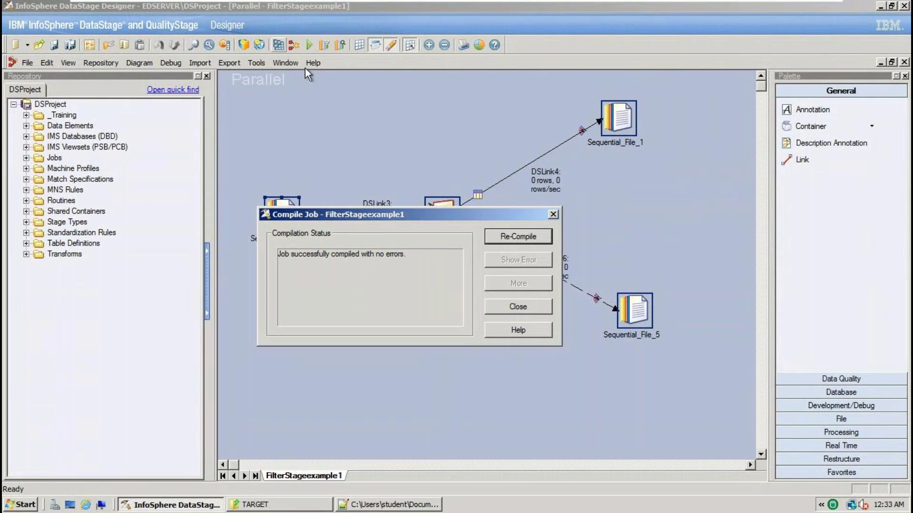
pyautogui.click(523, 312)
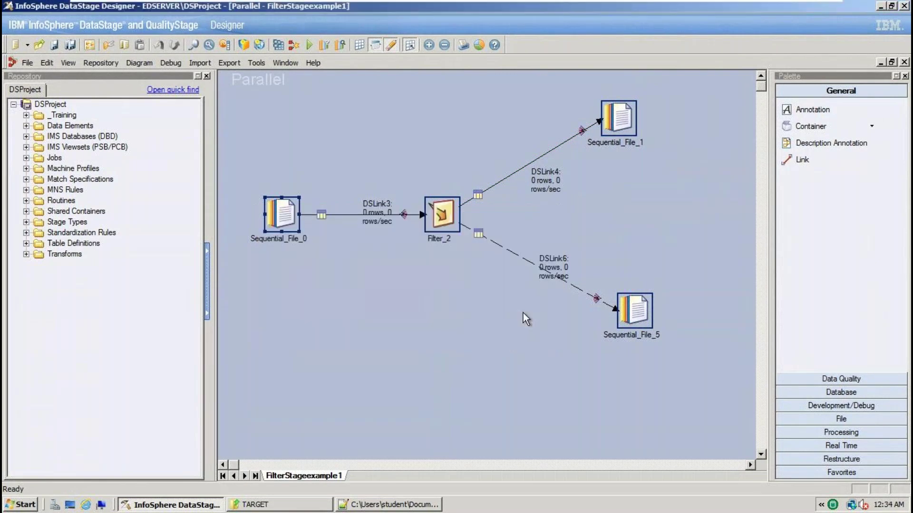
pyautogui.click(310, 45)
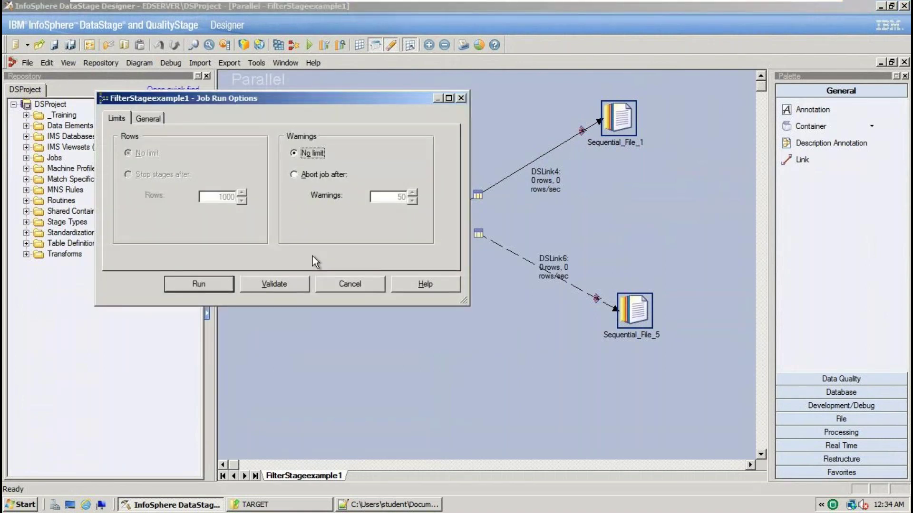
pyautogui.click(223, 281)
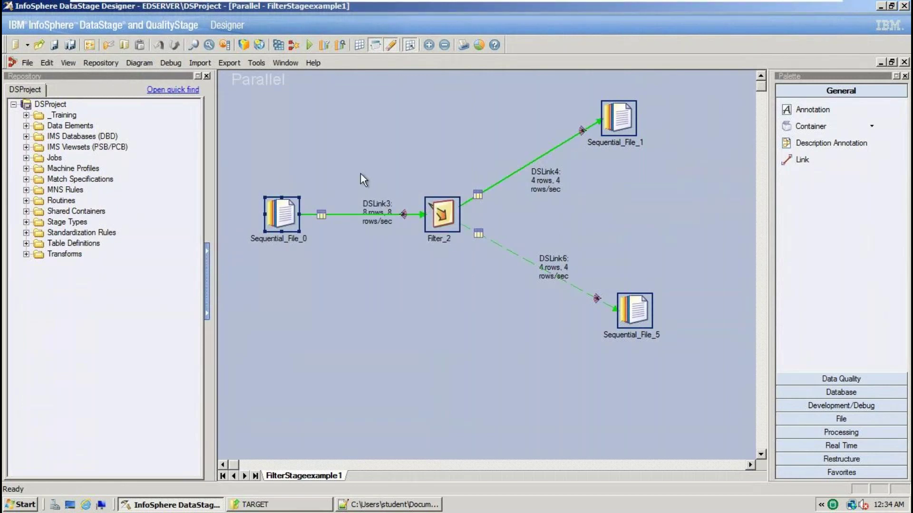
pyautogui.hotkey('ctrl', 'l')
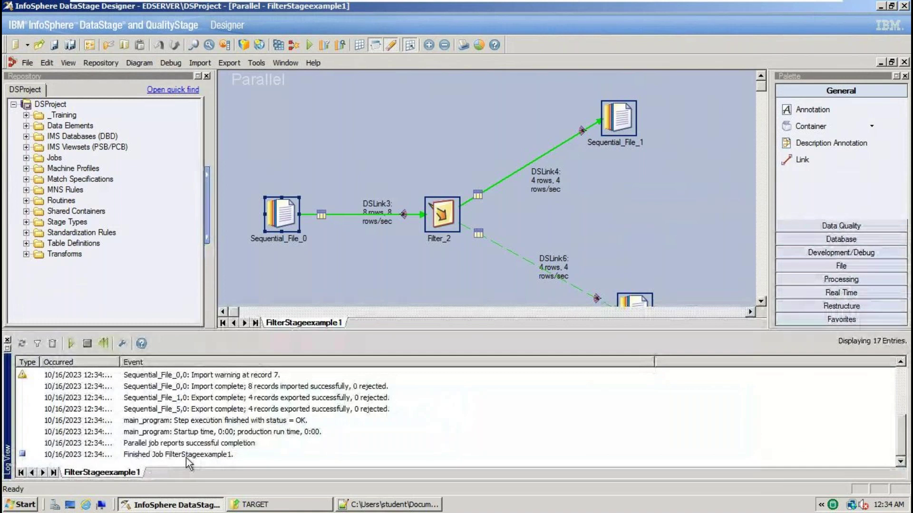
# Check FilterStageexample1's log in DataStage Director, then bring up the TARGET folder
pyautogui.click(261, 62)
pyautogui.click(309, 161)
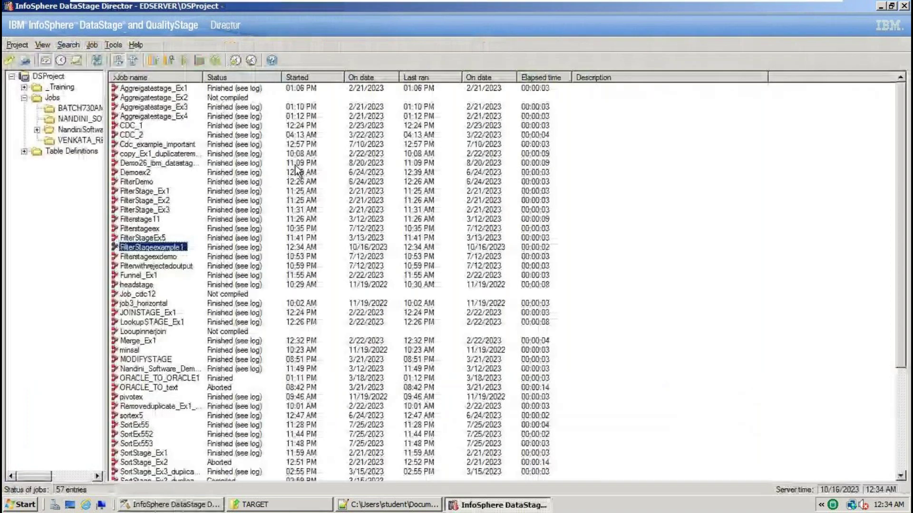
pyautogui.click(79, 58)
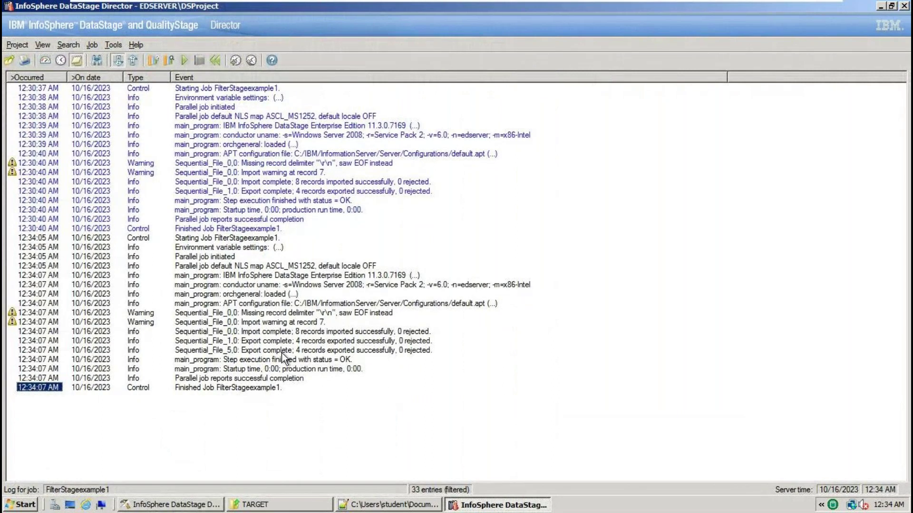
pyautogui.click(279, 505)
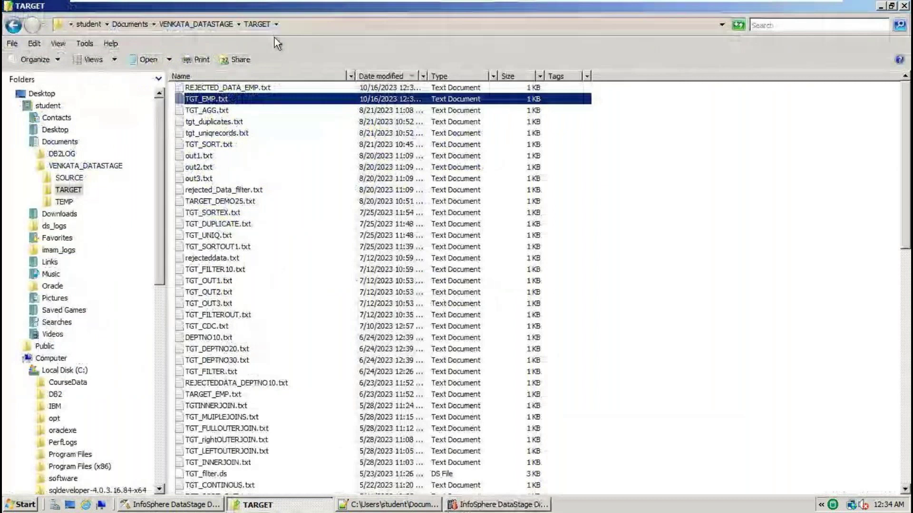
# Open REJECTED_DATA_EMP.txt in Notepad++ and check its header plus four DEPTNO 10/20 rows
pyautogui.rightClick(246, 92)
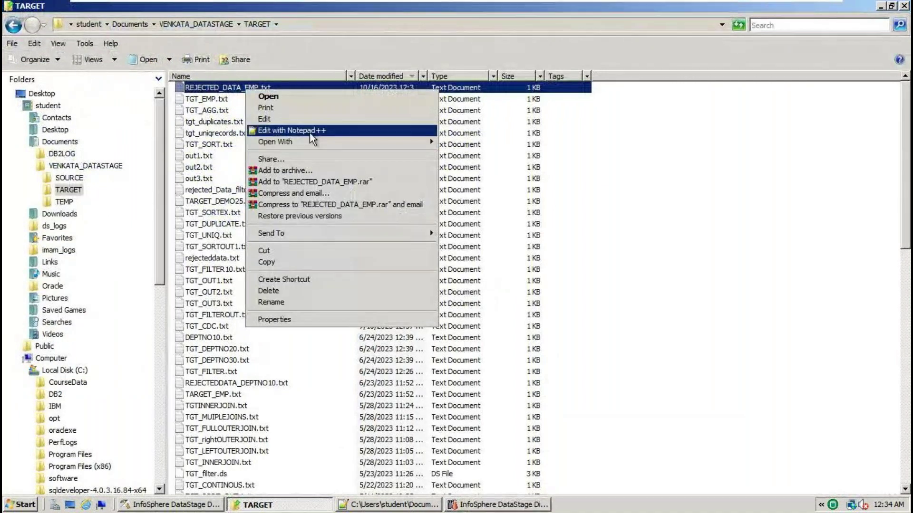
pyautogui.click(310, 133)
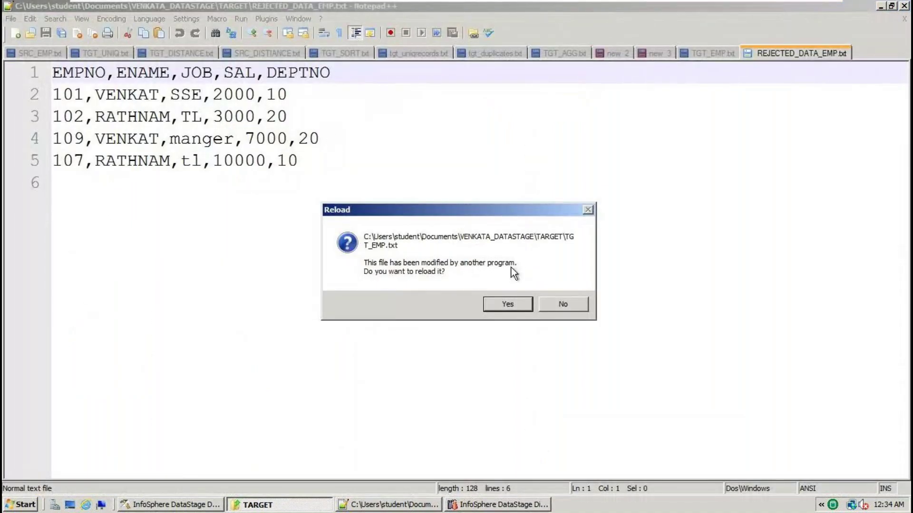
pyautogui.click(508, 305)
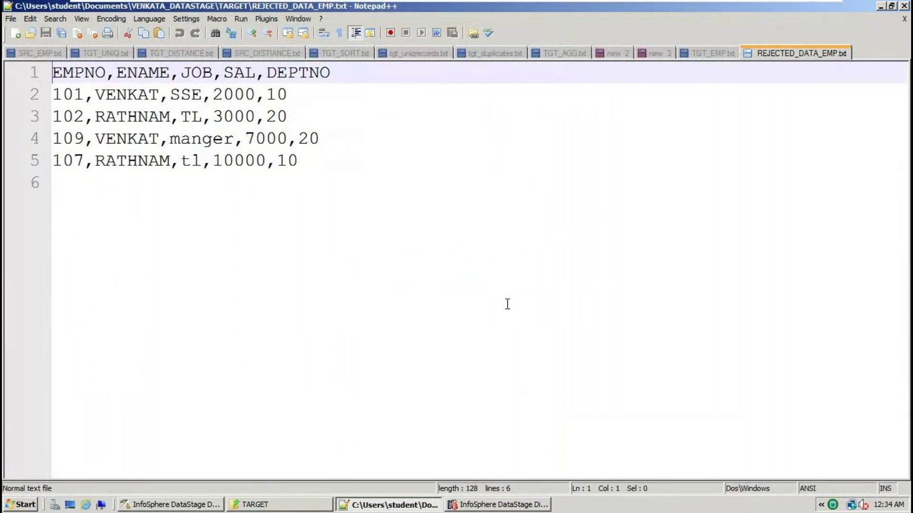
pyautogui.hotkey('ctrl', 'a')
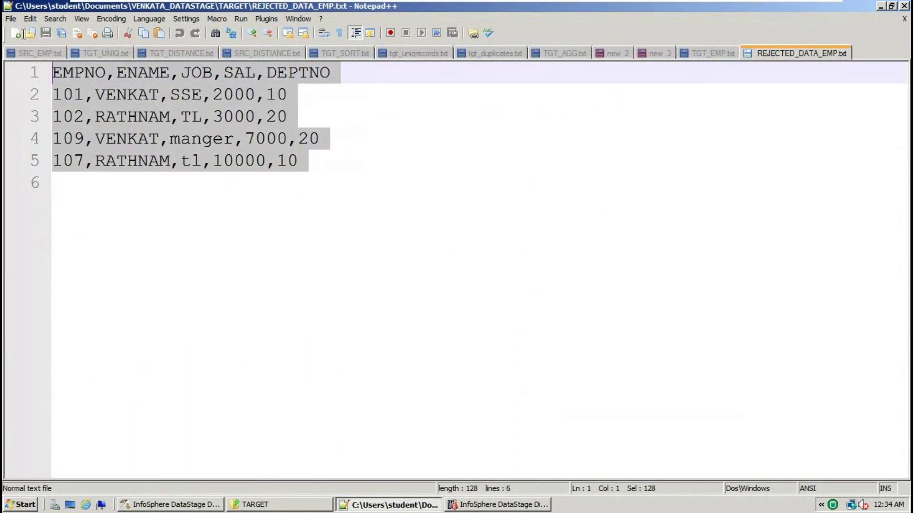
# Reload TGT_EMP.txt to check its DEPTNO 30 rows, then return to the TARGET folder
pyautogui.click(719, 56)
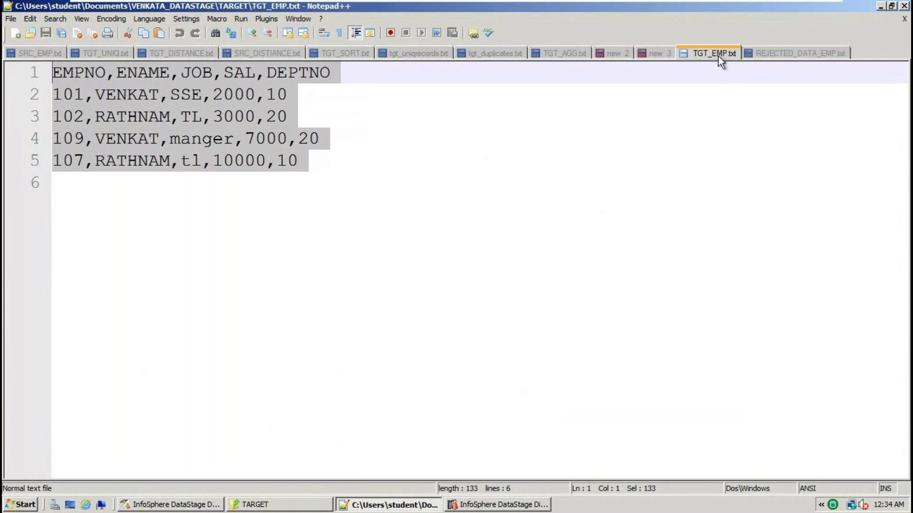
pyautogui.click(387, 229)
pyautogui.hotkey('ctrl', 'a')
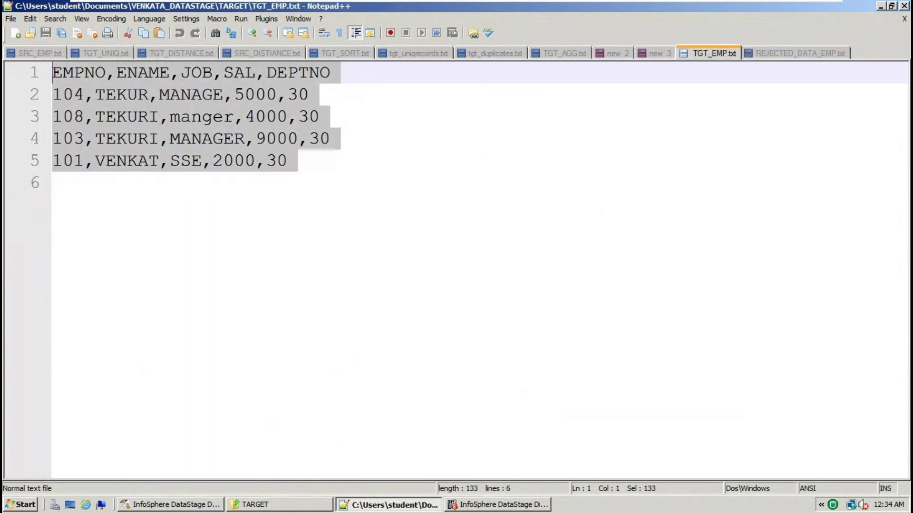
pyautogui.click(771, 55)
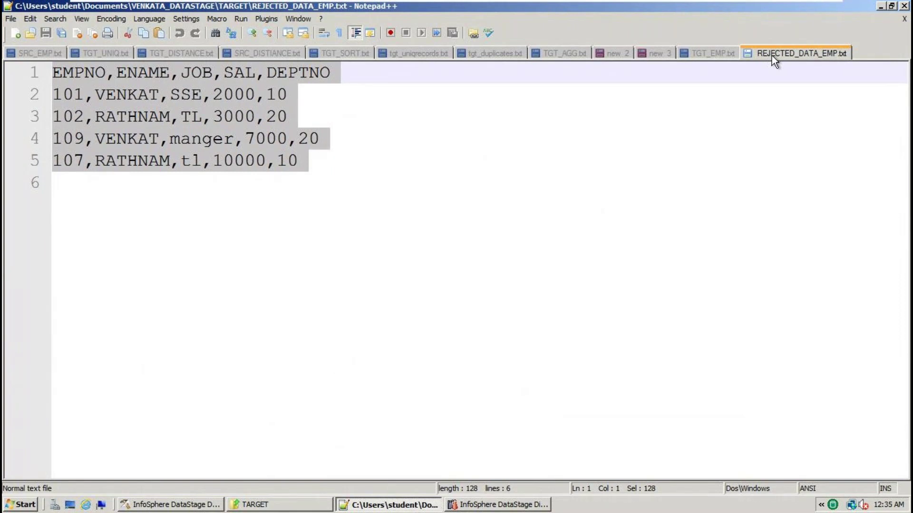
pyautogui.click(268, 505)
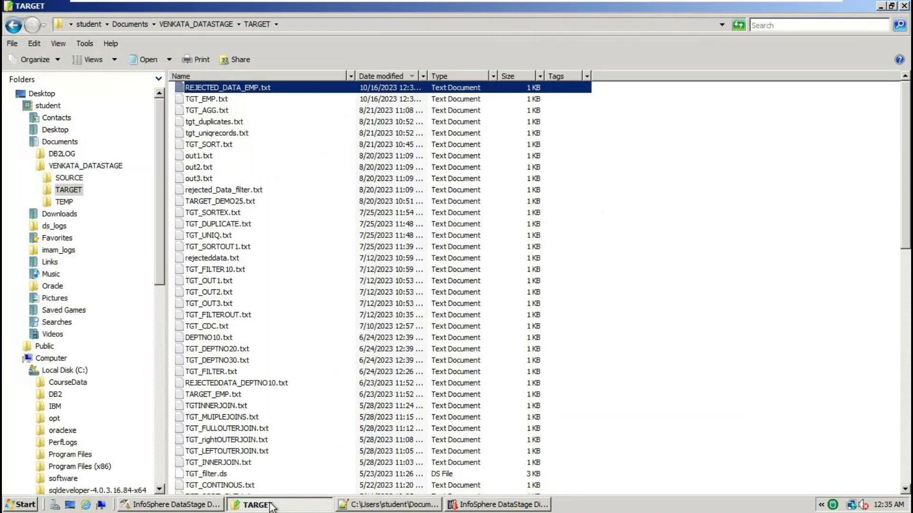
# Refresh TARGET, then move via VENKATA_DATASTAGE into SOURCE and select SRC_EMP.txt
pyautogui.press('F5')
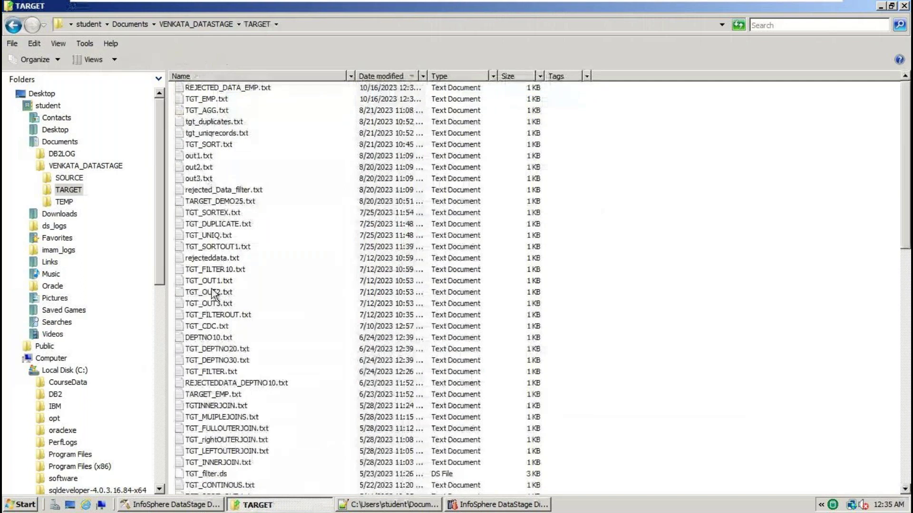
pyautogui.click(219, 24)
pyautogui.doubleClick(209, 90)
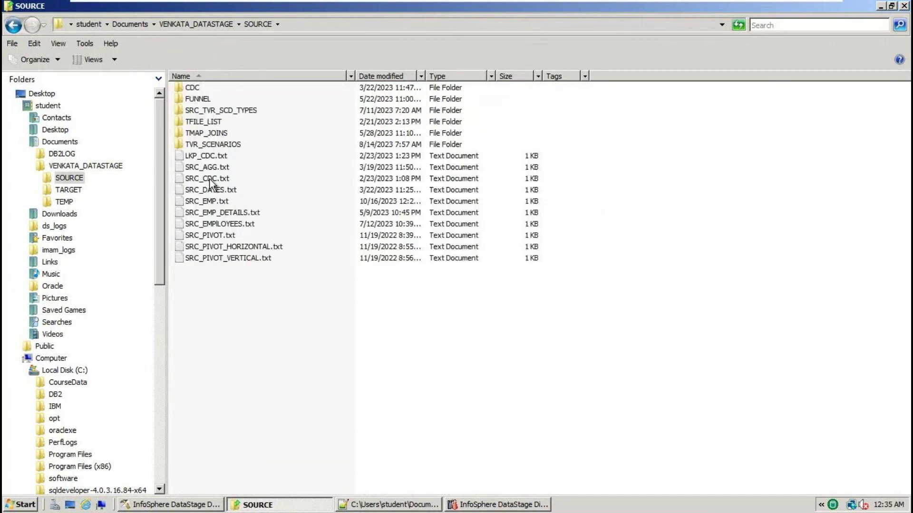
pyautogui.click(215, 206)
# Copy the SRC_EMP.txt employee data into a new Notepad++ file saved as SRC_EMPLOYEE.txt, then start a blank document
pyautogui.rightClick(214, 206)
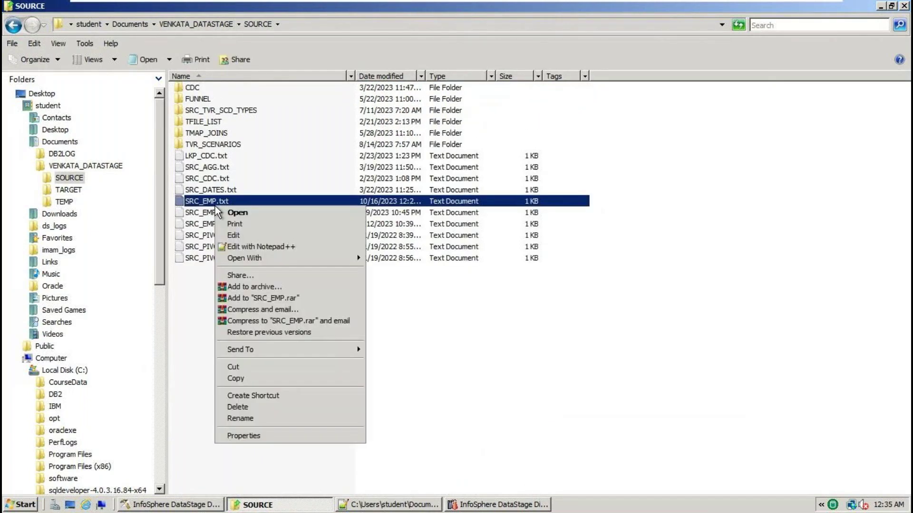
pyautogui.click(260, 244)
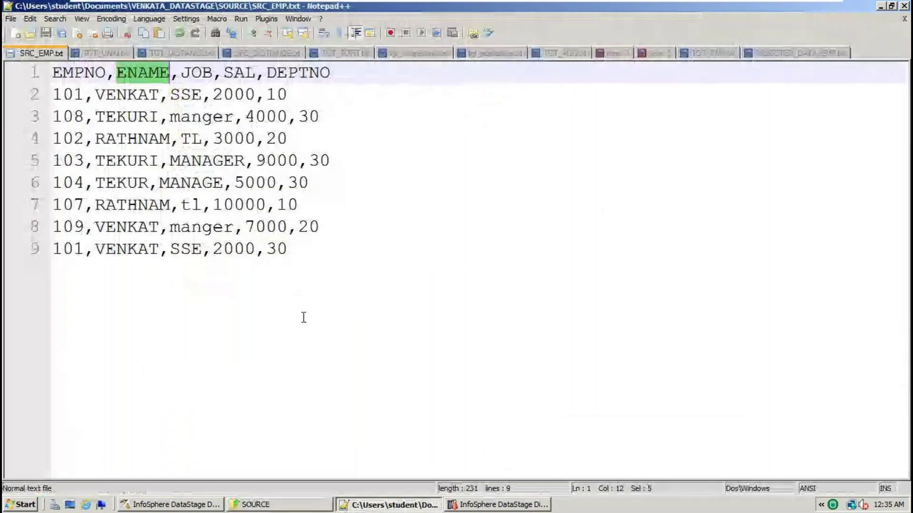
pyautogui.moveTo(301, 315); pyautogui.dragTo(3, 66)
pyautogui.hotkey('ctrl', 'c')
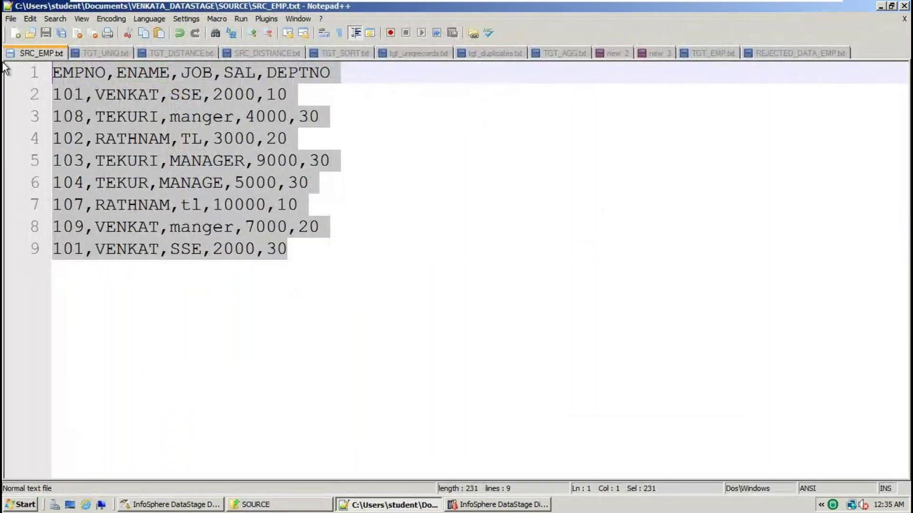
pyautogui.hotkey('ctrl', 'n')
pyautogui.hotkey('ctrl', 'v')
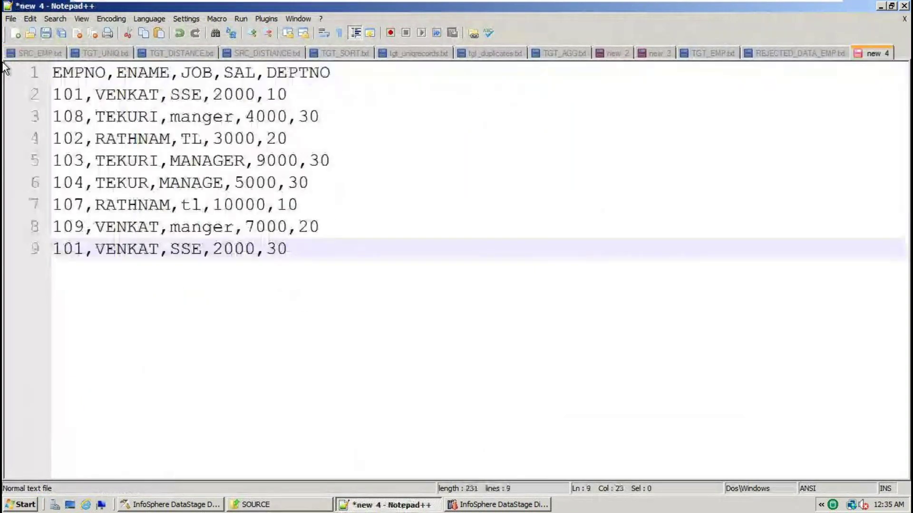
pyautogui.hotkey('ctrl', 's')
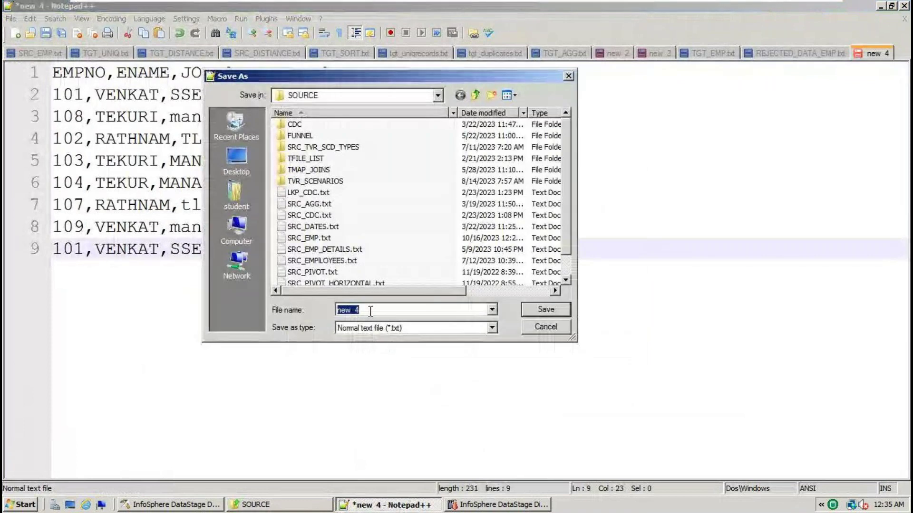
pyautogui.write('SRC_EMPLO')
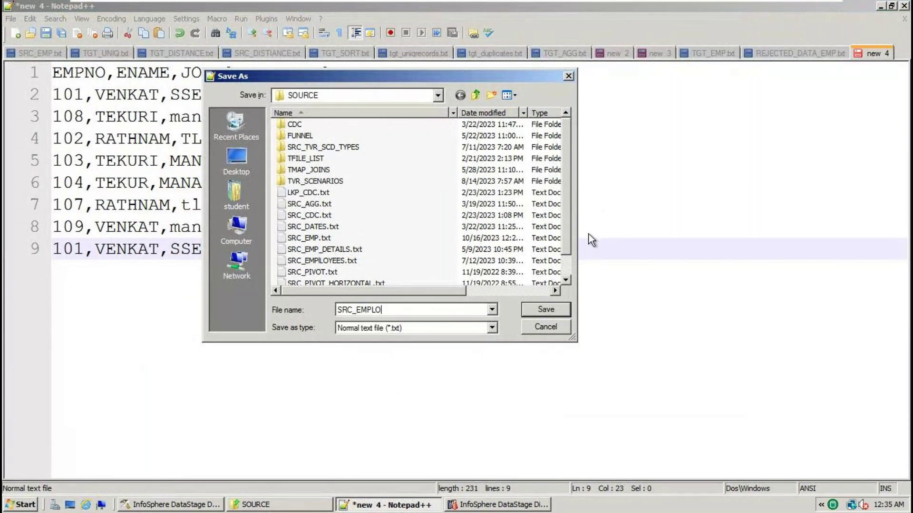
pyautogui.write('YEE.txt')
pyautogui.press('Return')
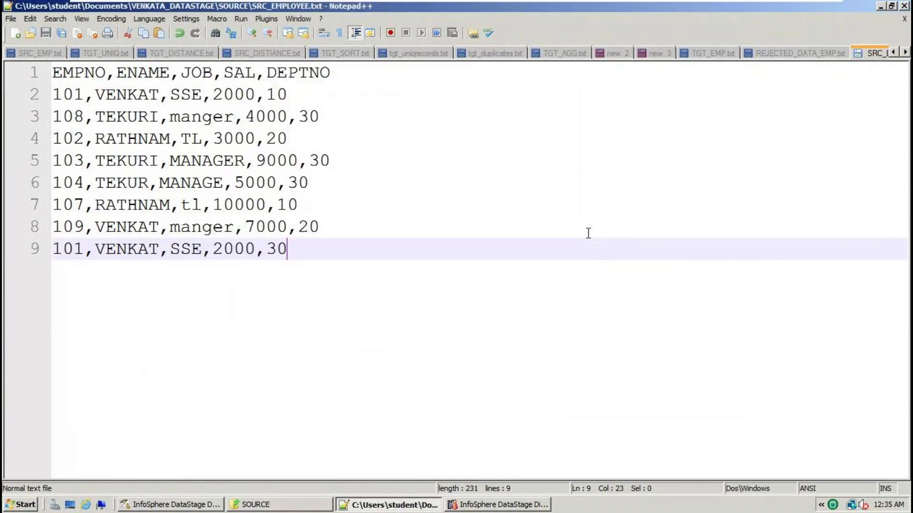
pyautogui.hotkey('ctrl', 'a')
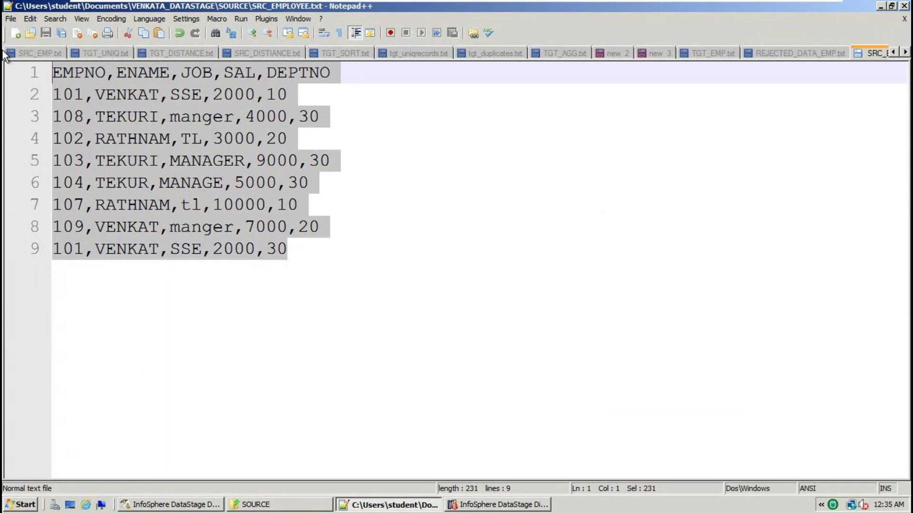
pyautogui.hotkey('ctrl', 'n')
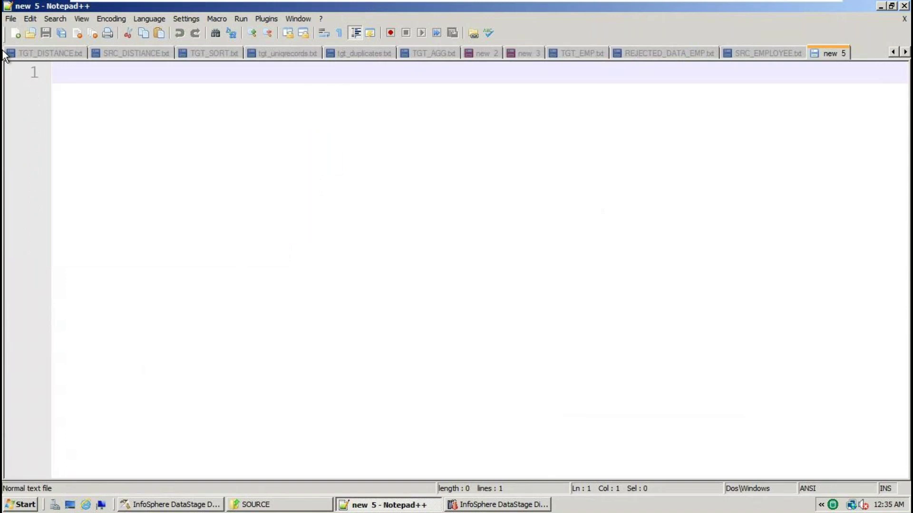
# Paste the employee data and add a first line 'Source ,src_employee.txt read via ibm datastage'
pyautogui.hotkey('ctrl', 'v')
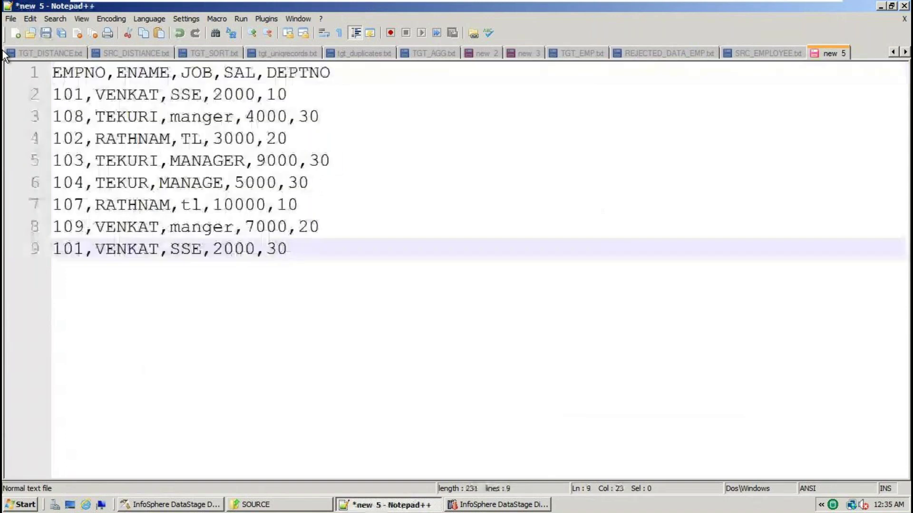
pyautogui.press('Return')
pyautogui.press('Return')
pyautogui.press('Up')
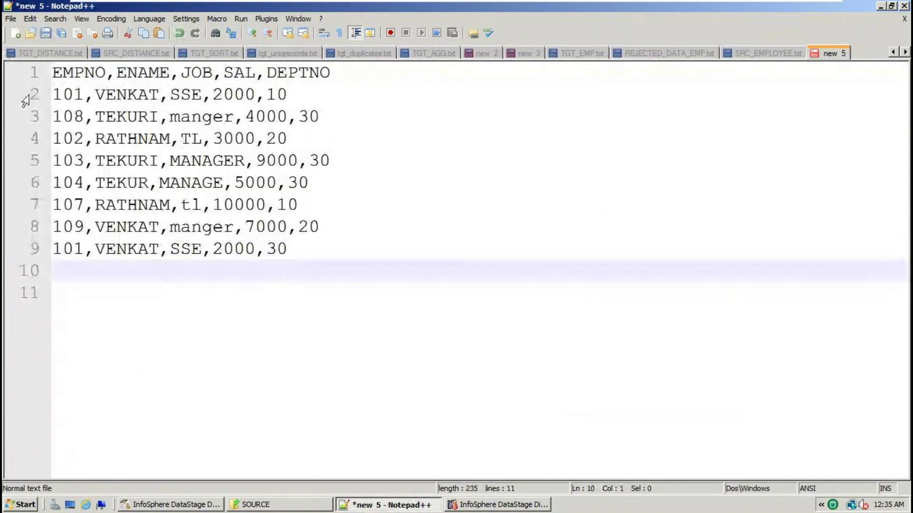
pyautogui.click(54, 74)
pyautogui.press('Return')
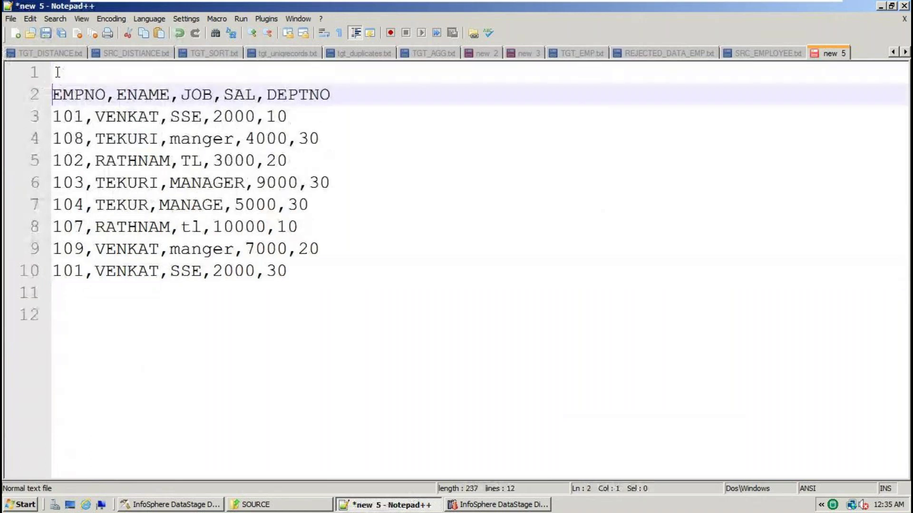
pyautogui.click(58, 72)
pyautogui.write('Source ')
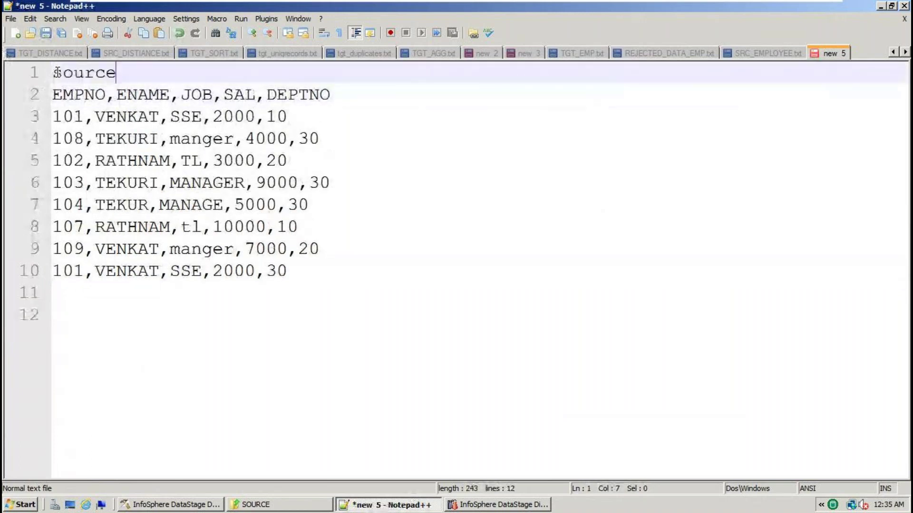
pyautogui.write(',src_employee')
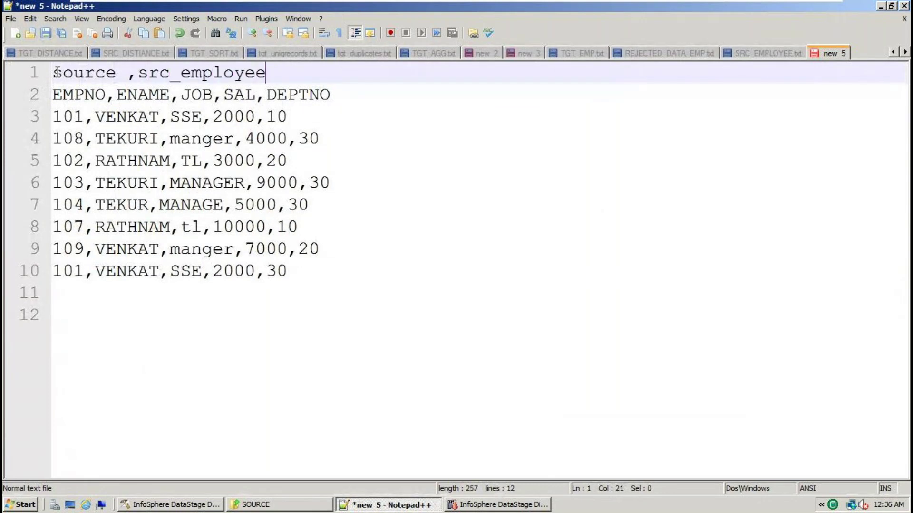
pyautogui.write('.txt read via ibm datastage')
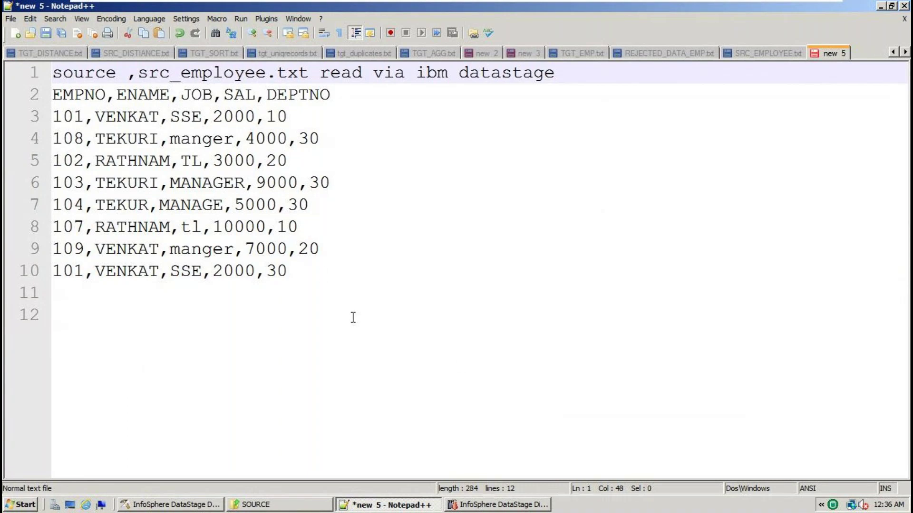
# Below the data, add a '3 output files' note and a TGT_EMP_OUT1.TXT line
pyautogui.click(321, 276)
pyautogui.press('Return')
pyautogui.press('Return')
pyautogui.write('3 ')
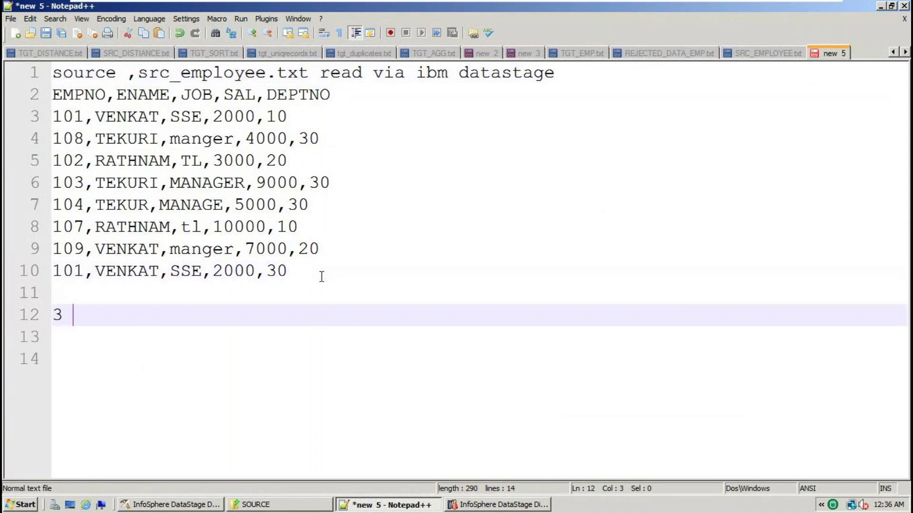
pyautogui.write('output files')
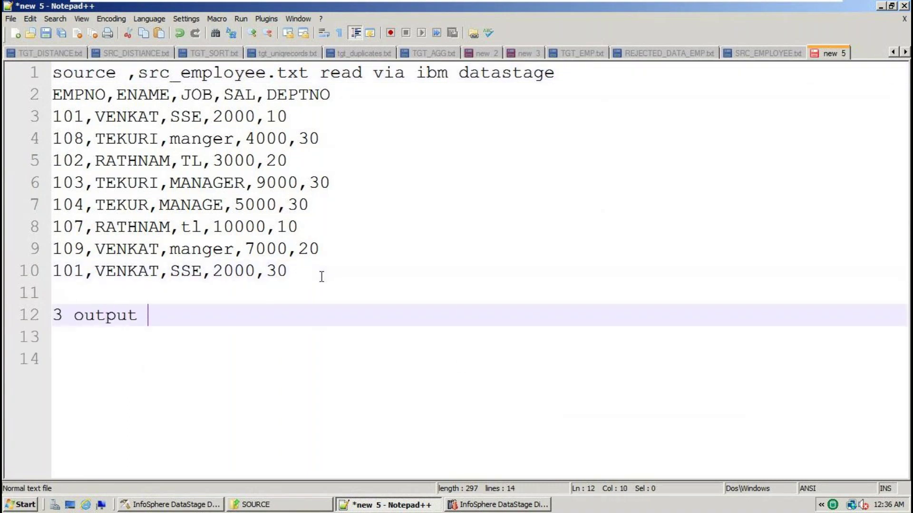
pyautogui.press('Return')
pyautogui.press('Return')
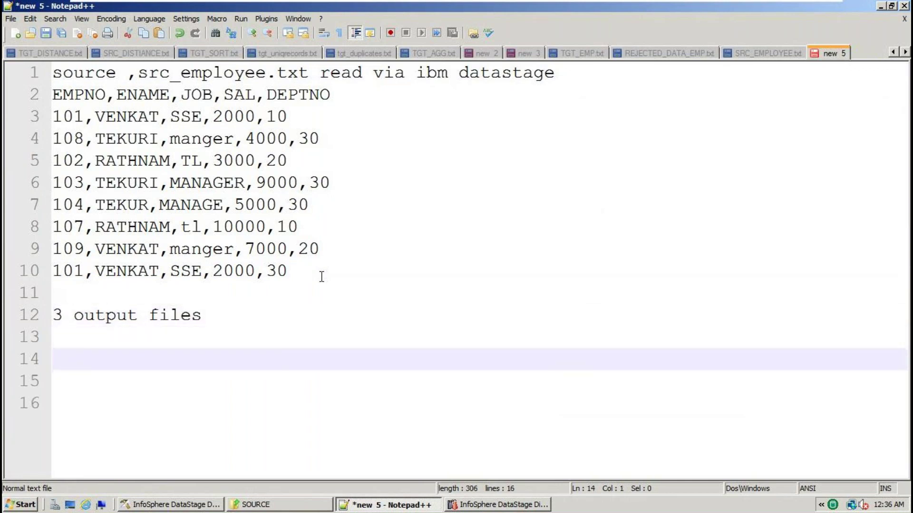
pyautogui.write('TGT_EMP_')
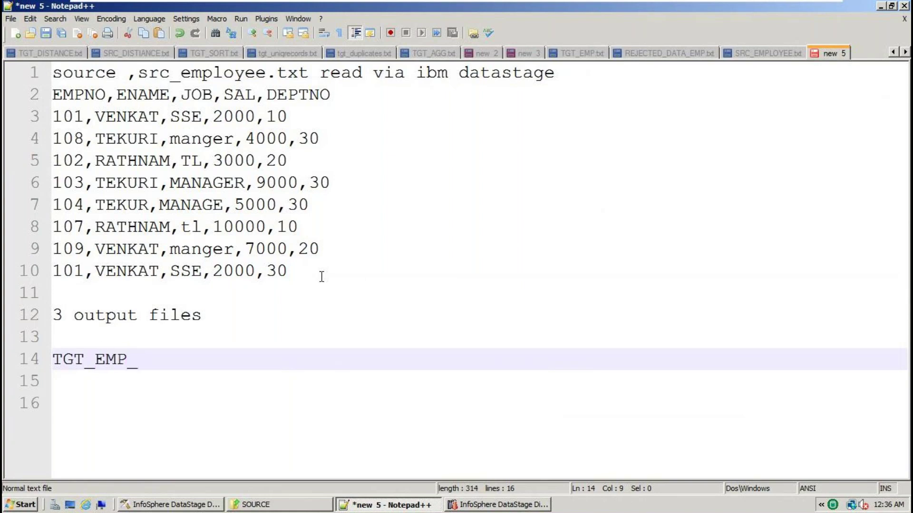
pyautogui.write('OUT1.TXT')
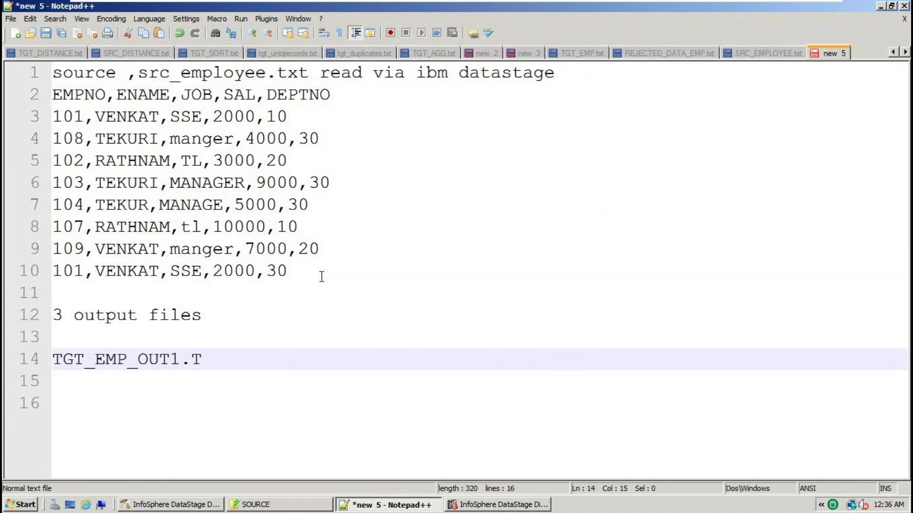
pyautogui.press('Return')
pyautogui.press('Return')
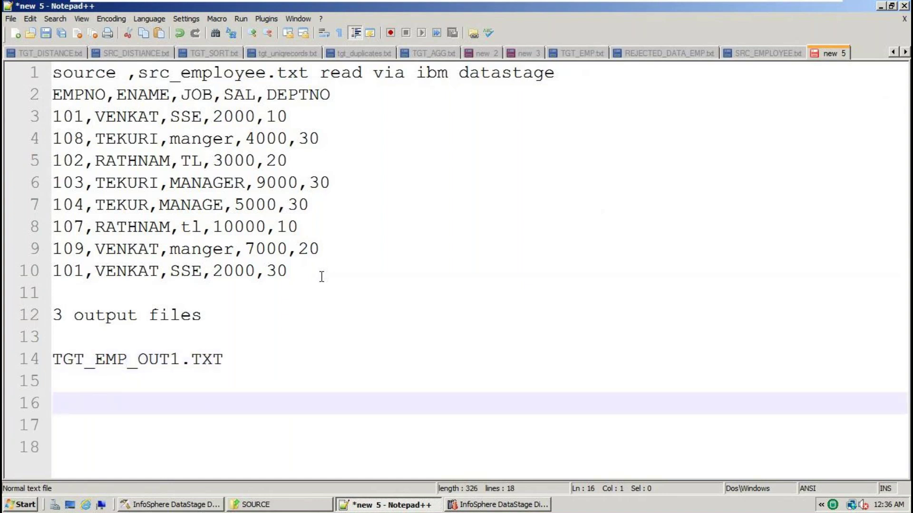
# Duplicate the file name into TGT_EMP_OUT2.TXT and TGT_EMP_OUT3.TXT lines
pyautogui.moveTo(233, 359); pyautogui.dragTo(5, 364)
pyautogui.hotkey('ctrl', 'c')
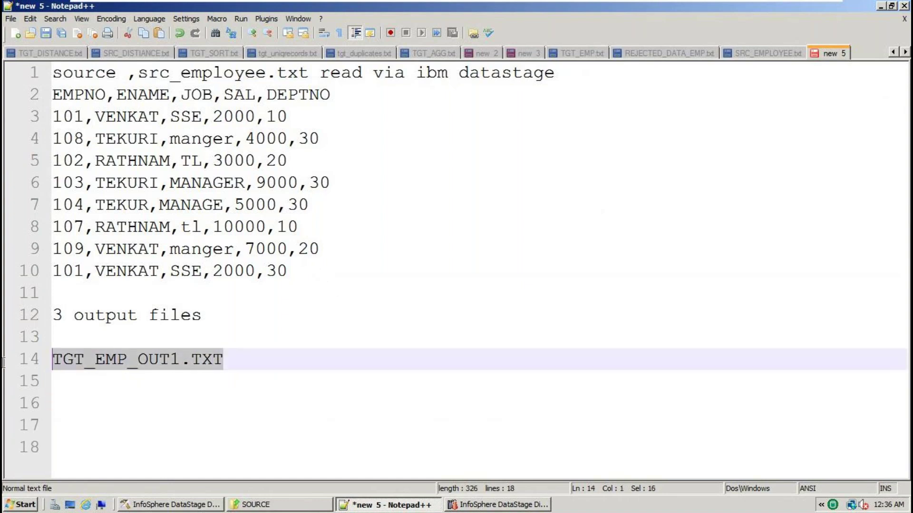
pyautogui.click(249, 362)
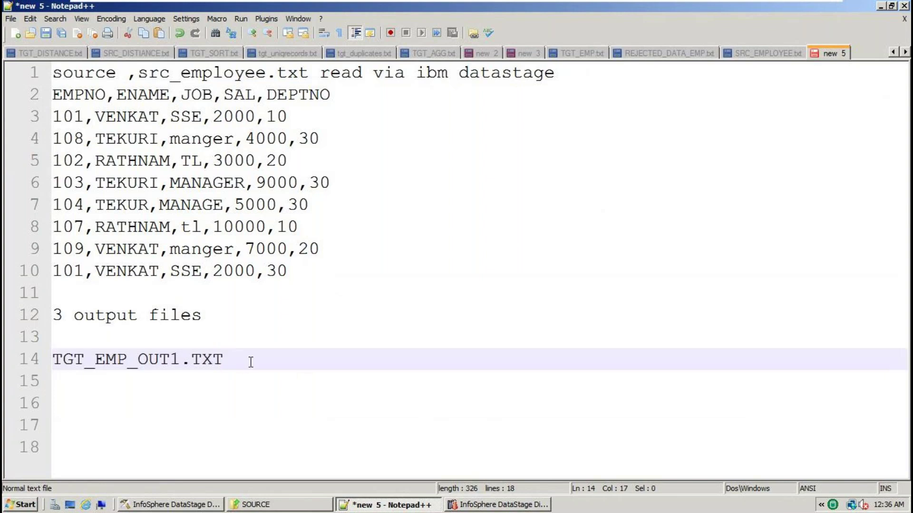
pyautogui.press('Return')
pyautogui.press('Return')
pyautogui.press('Return')
pyautogui.hotkey('ctrl', 'v')
pyautogui.press('Return')
pyautogui.hotkey('ctrl', 'v')
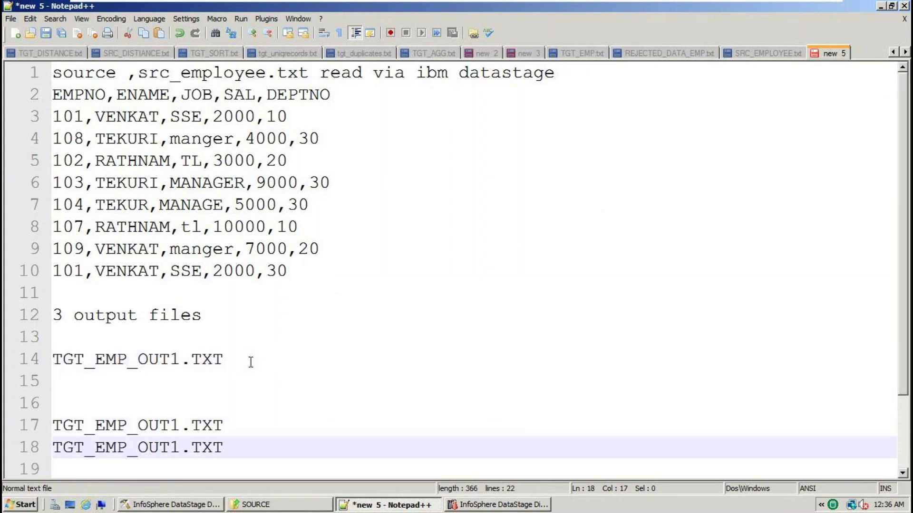
pyautogui.click(181, 426)
pyautogui.press('BackSpace')
pyautogui.write('2')
pyautogui.click(183, 447)
pyautogui.press('BackSpace')
pyautogui.write('3')
# Paste the EMPNO,ENAME,JOB,SAL,DEPTNO header under each of the three target file names
pyautogui.click(309, 94)
pyautogui.moveTo(340, 94); pyautogui.dragTo(9, 102)
pyautogui.hotkey('ctrl', 'c')
pyautogui.click(87, 378)
pyautogui.hotkey('ctrl', 'v')
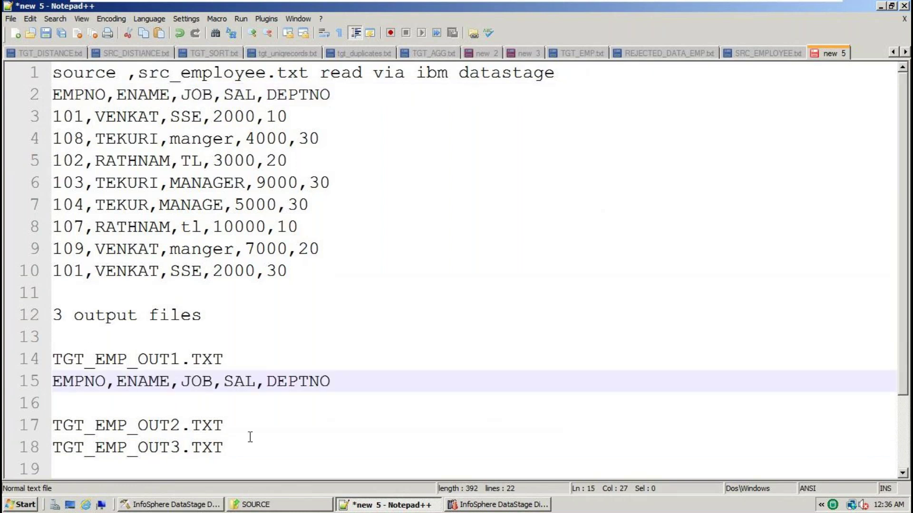
pyautogui.click(249, 428)
pyautogui.press('Return')
pyautogui.hotkey('ctrl', 'v')
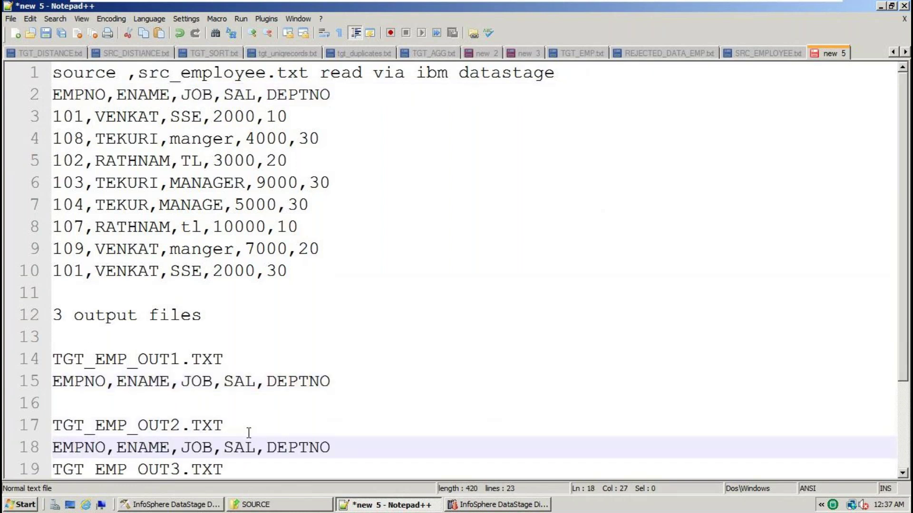
pyautogui.scroll(-2, 248, 433)
pyautogui.click(249, 364)
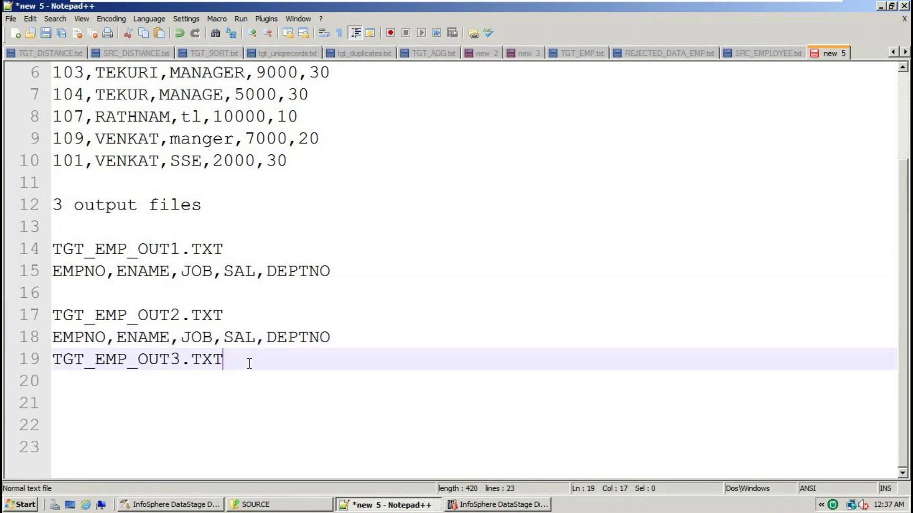
pyautogui.press('Return')
pyautogui.hotkey('ctrl', 'v')
pyautogui.click(364, 329)
pyautogui.press('Return')
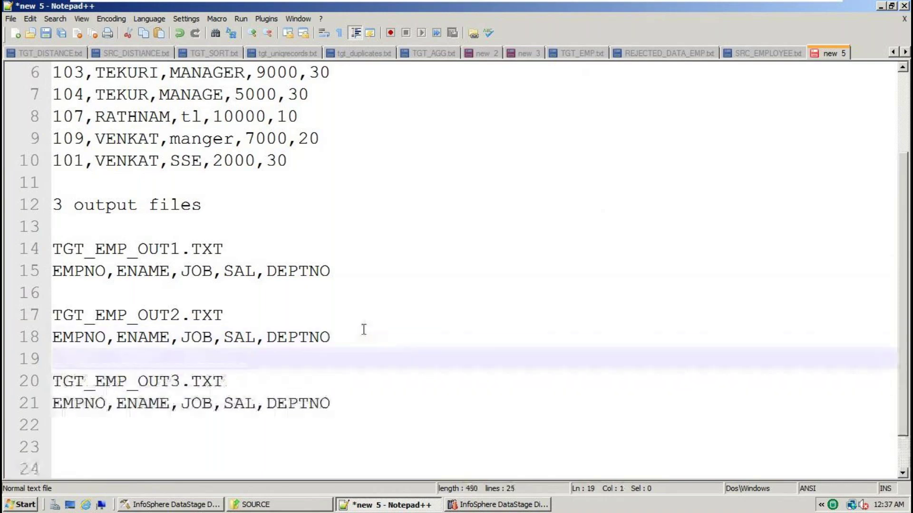
# Copy the department-10 records 101 and 107 under TGT_EMP_OUT1.TXT
pyautogui.scroll(2, 363, 329)
pyautogui.click(279, 121)
pyautogui.doubleClick(280, 121)
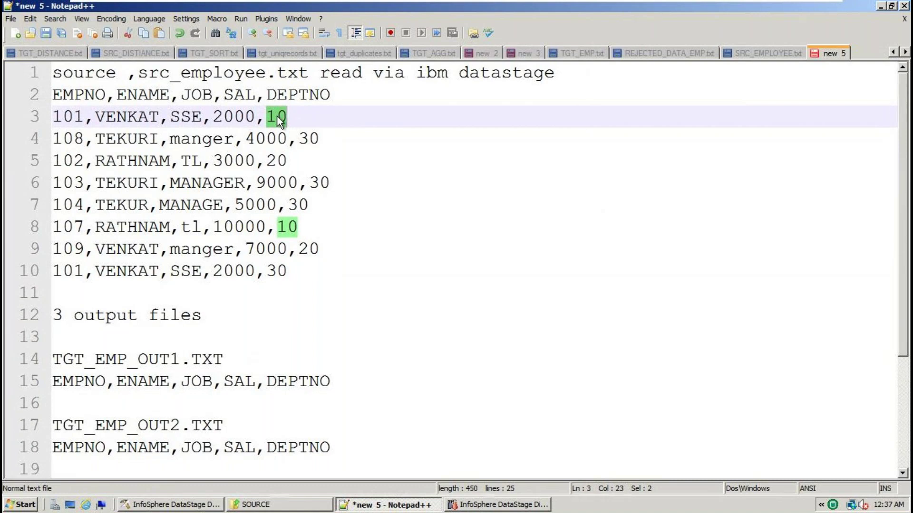
pyautogui.moveTo(311, 117); pyautogui.dragTo(12, 120)
pyautogui.hotkey('ctrl', 'c')
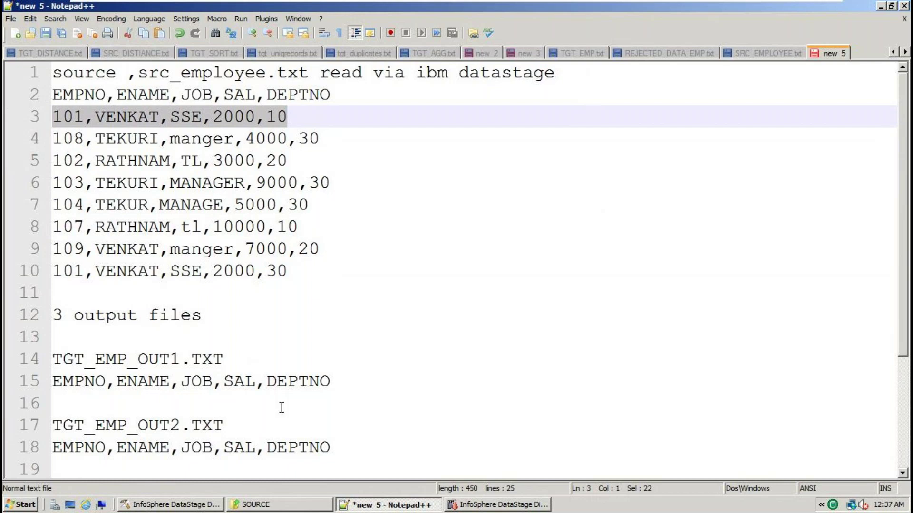
pyautogui.click(130, 399)
pyautogui.hotkey('ctrl', 'v')
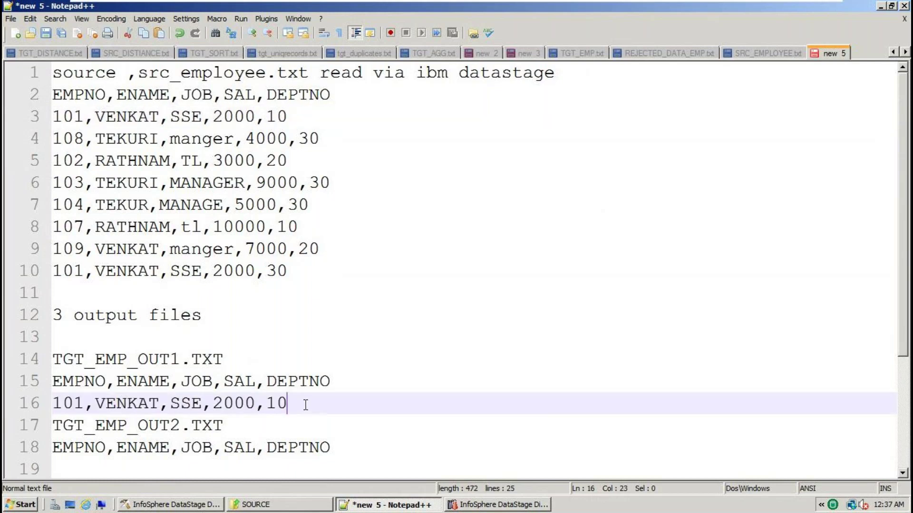
pyautogui.press('Return')
pyautogui.moveTo(309, 227); pyautogui.dragTo(6, 233)
pyautogui.click(306, 404)
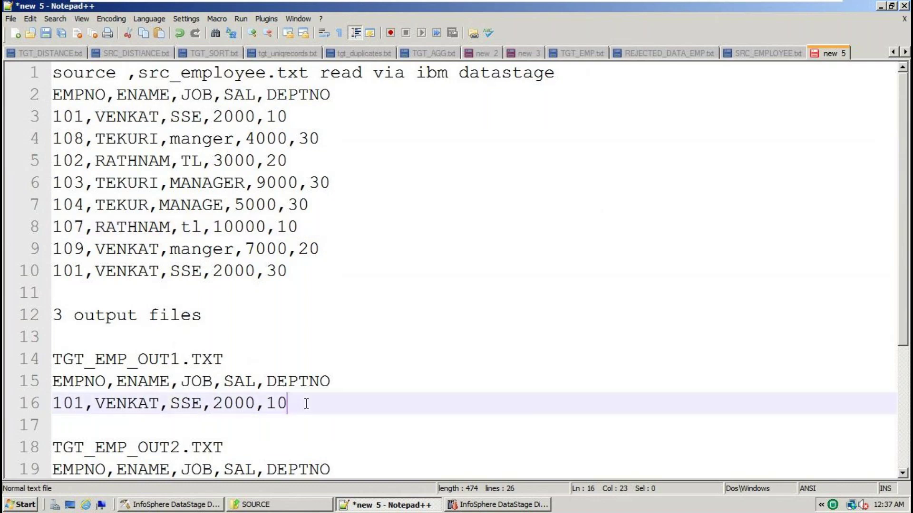
pyautogui.press('Return')
pyautogui.hotkey('ctrl', 'v')
# Add a DEPTNO=10 label above TGT_EMP_OUT1.TXT
pyautogui.click(217, 316)
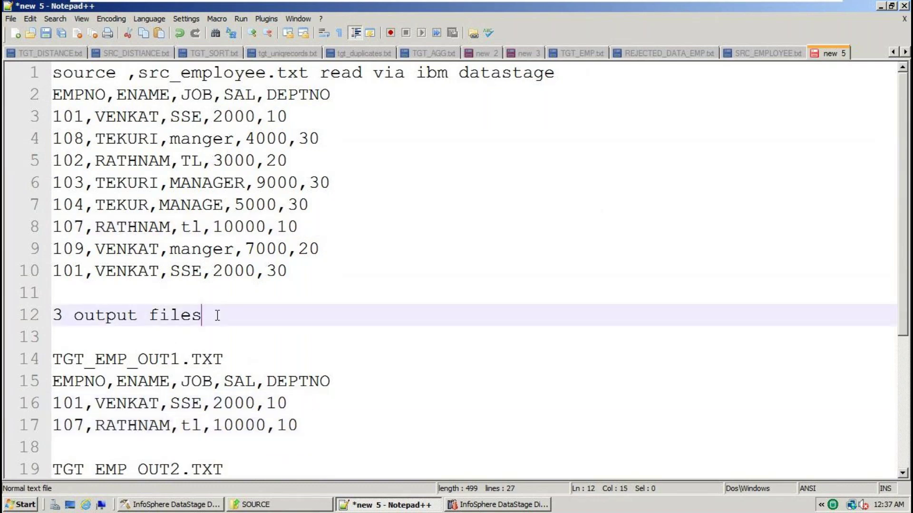
pyautogui.hotkey('shift', 'Home')
pyautogui.click(244, 321)
pyautogui.press('Return')
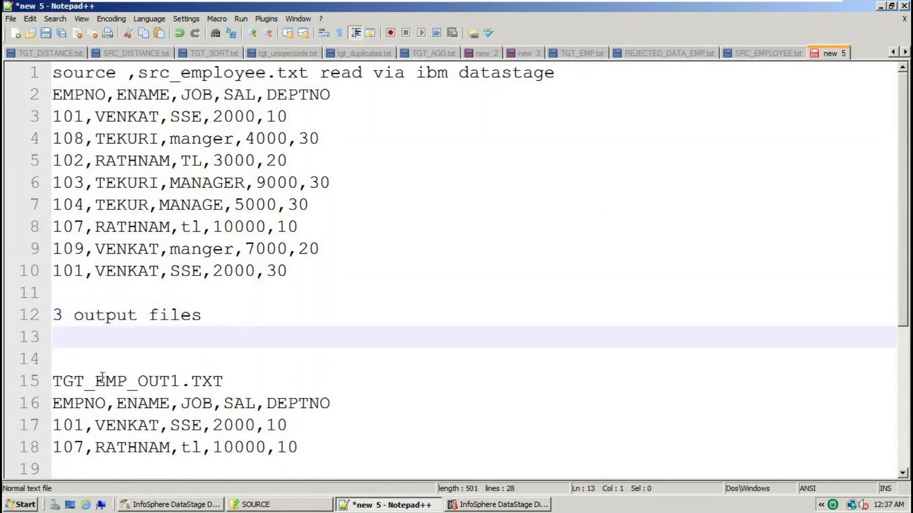
pyautogui.click(92, 374)
pyautogui.click(79, 368)
pyautogui.write('DEPTNO=10')
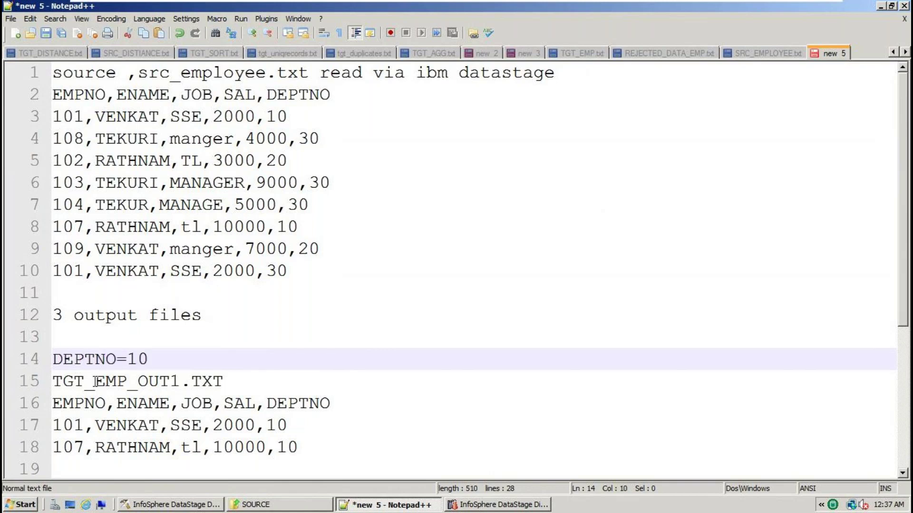
pyautogui.moveTo(152, 361); pyautogui.dragTo(45, 361)
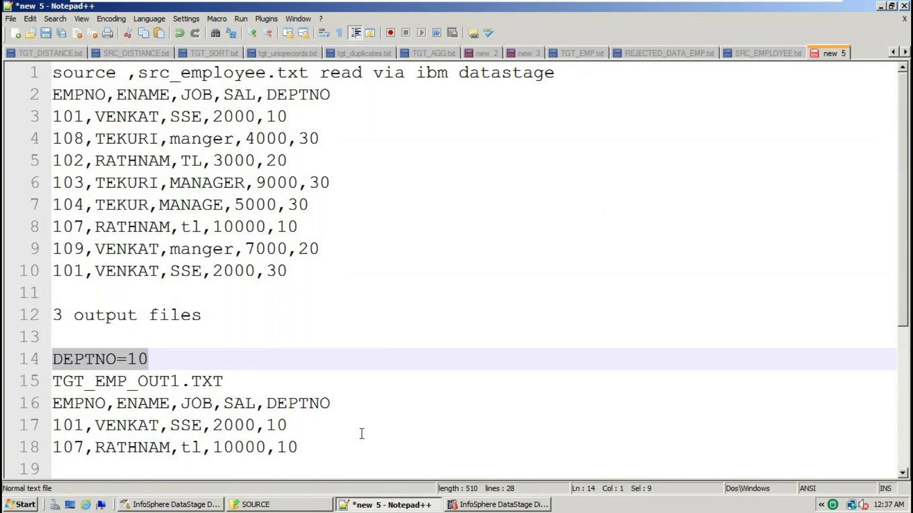
# Add a DEPTNO=20 label above TGT_EMP_OUT2.TXT
pyautogui.scroll(-2, 359, 433)
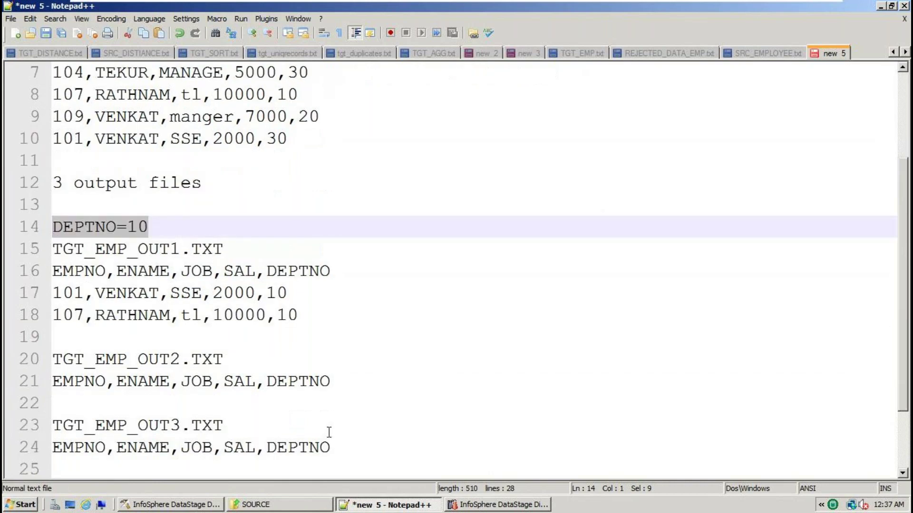
pyautogui.click(95, 341)
pyautogui.press('Return')
pyautogui.hotkey('ctrl', 'v')
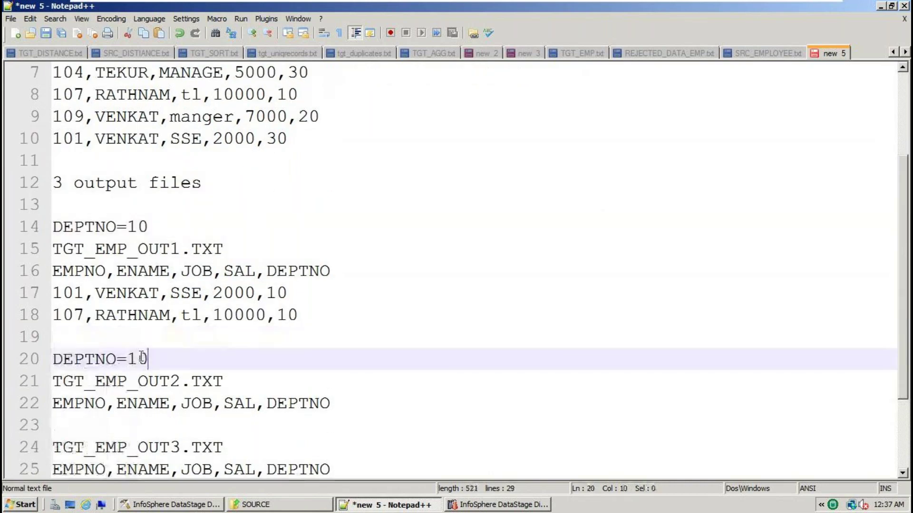
pyautogui.press('Left')
pyautogui.press('BackSpace')
pyautogui.write('3')
pyautogui.press('BackSpace')
pyautogui.write('2')
# Locate the department-20 rows and paste record 102 under TGT_EMP_OUT2.TXT
pyautogui.scroll(2, 285, 295)
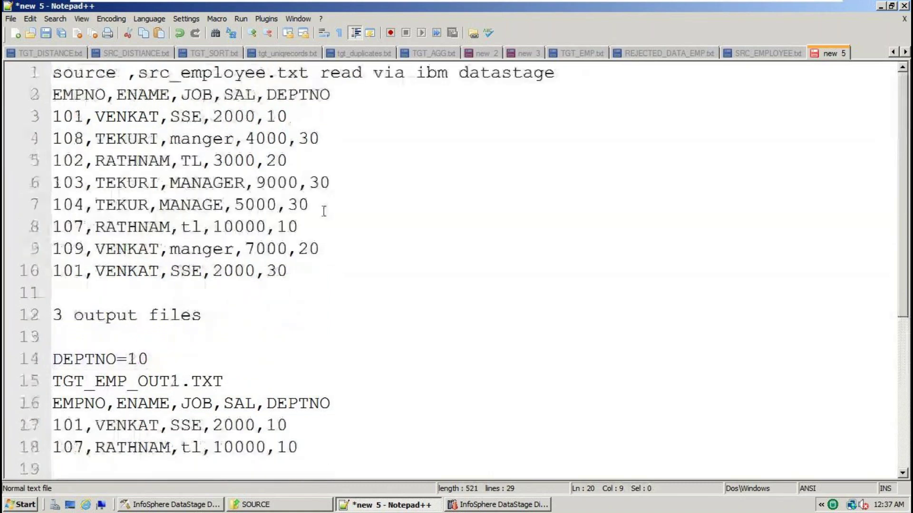
pyautogui.doubleClick(302, 247)
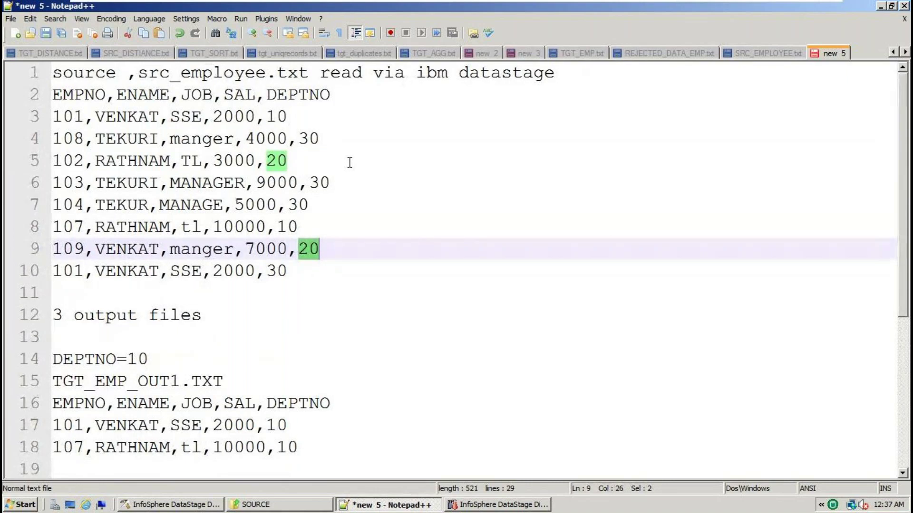
pyautogui.moveTo(331, 95); pyautogui.dragTo(52, 95)
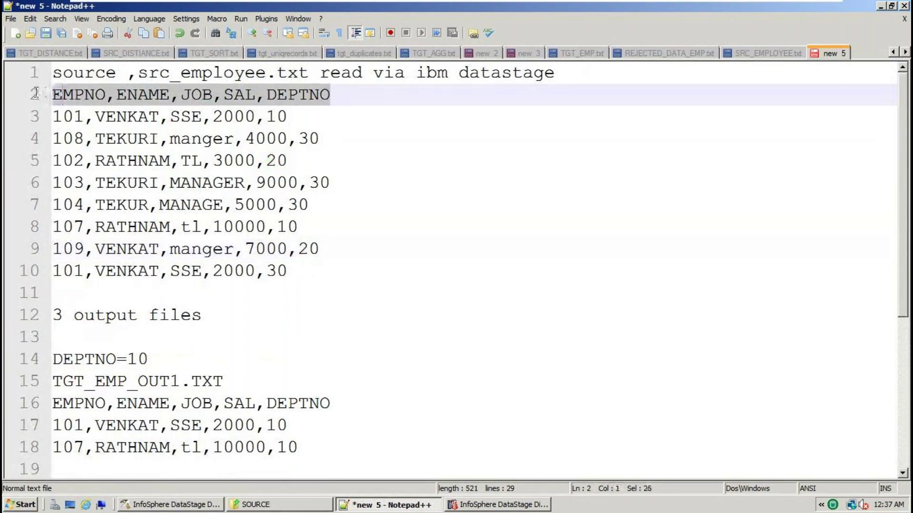
pyautogui.scroll(-3, 241, 375)
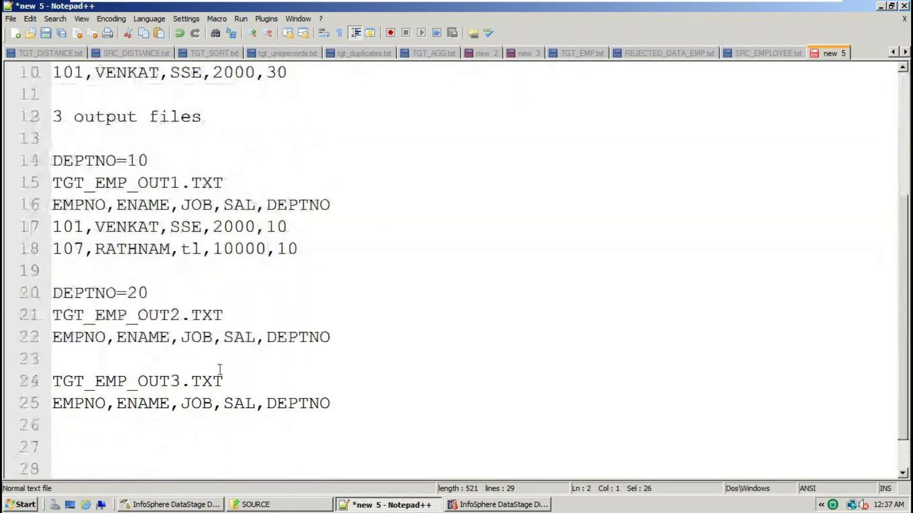
pyautogui.click(105, 360)
pyautogui.hotkey('ctrl', 'v')
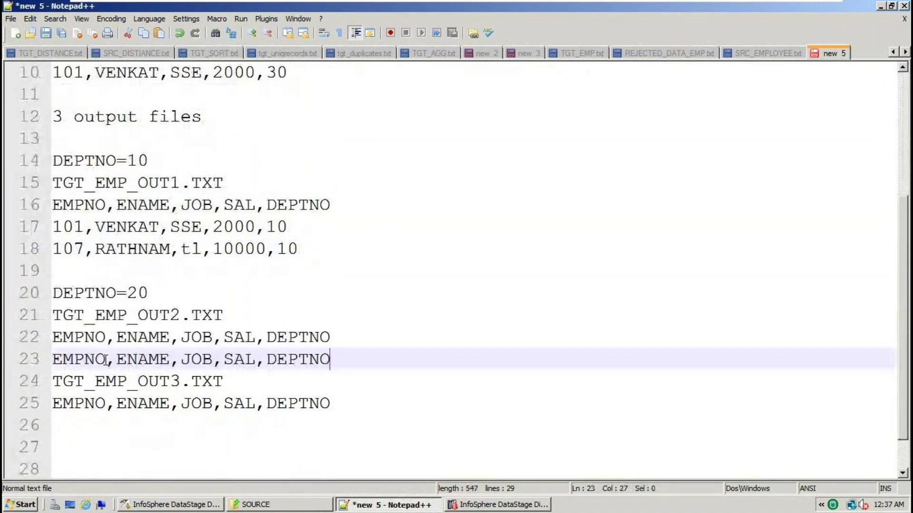
pyautogui.hotkey('ctrl', 'z')
pyautogui.scroll(3, 251, 302)
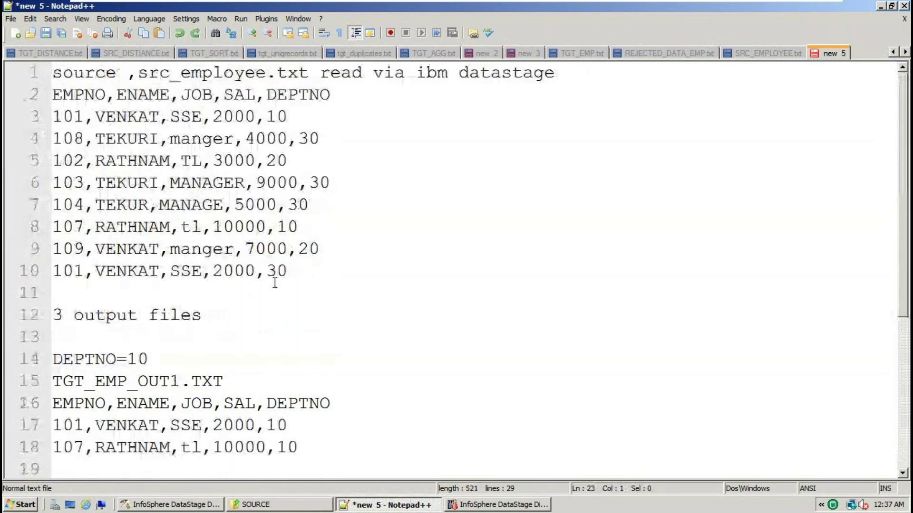
pyautogui.moveTo(293, 161); pyautogui.dragTo(52, 161)
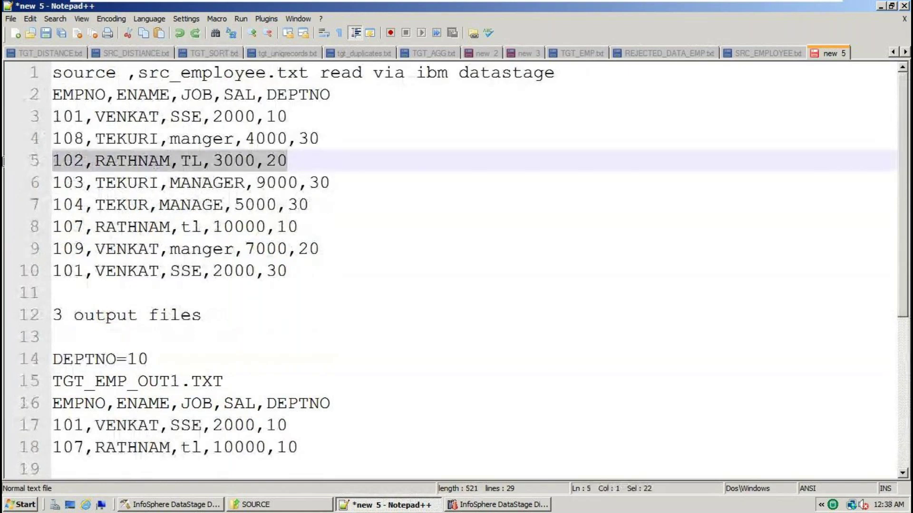
pyautogui.hotkey('ctrl', 'c')
pyautogui.scroll(-3, 186, 316)
pyautogui.click(121, 352)
pyautogui.hotkey('ctrl', 'v')
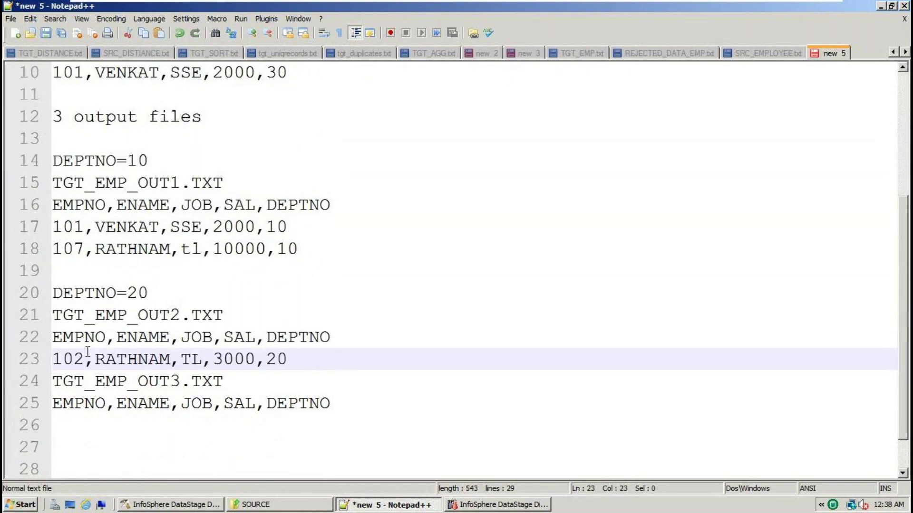
# Add record 109 beneath record 102 under TGT_EMP_OUT2.TXT
pyautogui.scroll(3, 157, 341)
pyautogui.moveTo(328, 248); pyautogui.dragTo(56, 250)
pyautogui.scroll(-4, 259, 347)
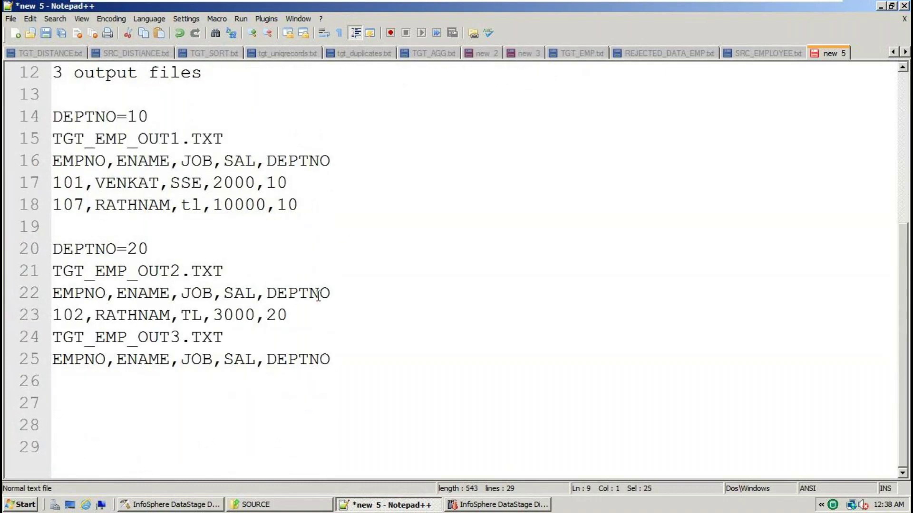
pyautogui.click(310, 311)
pyautogui.press('Return')
pyautogui.hotkey('ctrl', 'v')
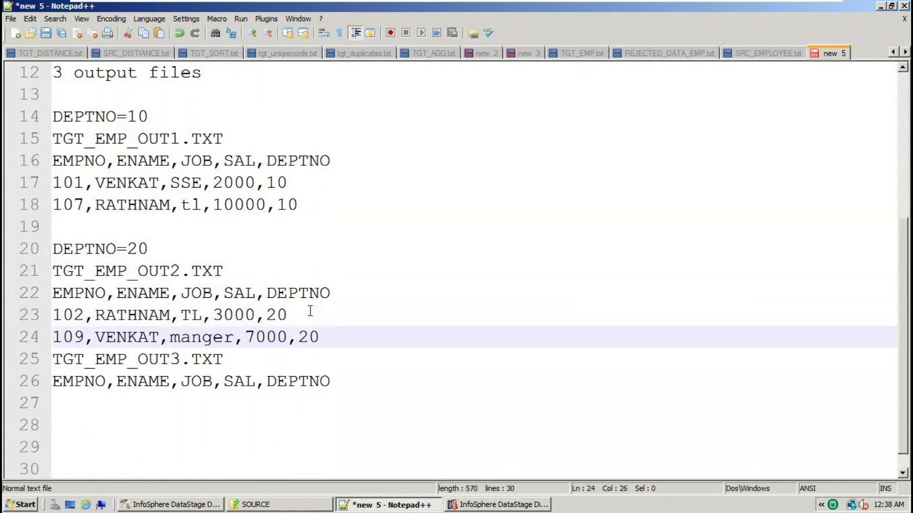
pyautogui.press('Return')
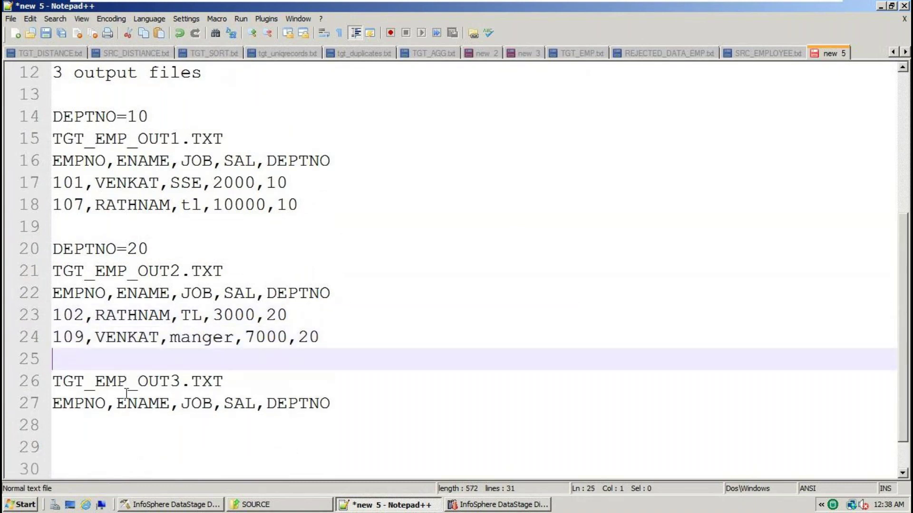
# Highlight the DEPTNO 30 values to find the records for TGT_EMP_OUT3.TXT
pyautogui.click(127, 382)
pyautogui.doubleClick(127, 382)
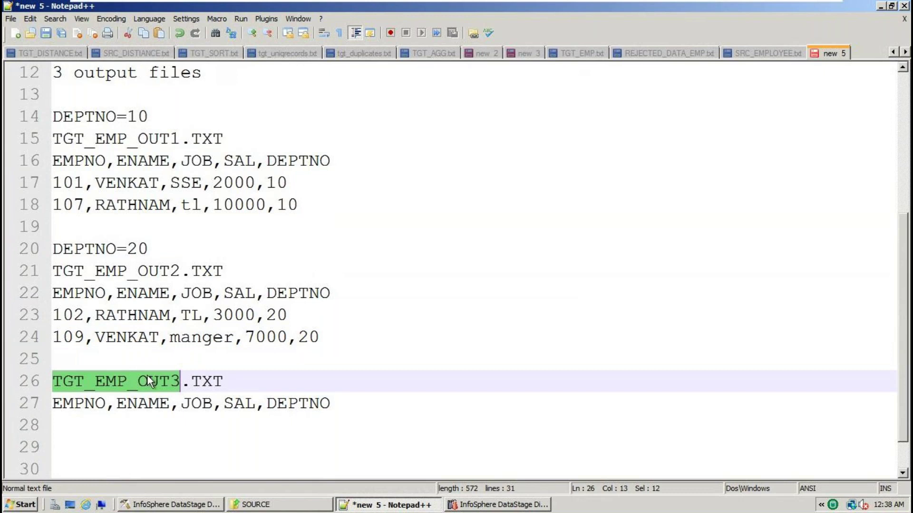
pyautogui.scroll(1, 148, 378)
pyautogui.scroll(3, 148, 380)
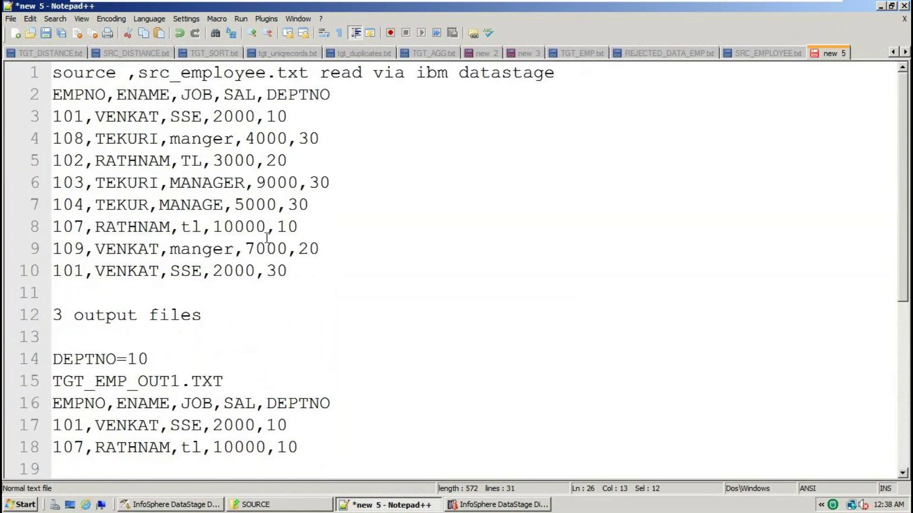
pyautogui.doubleClick(302, 139)
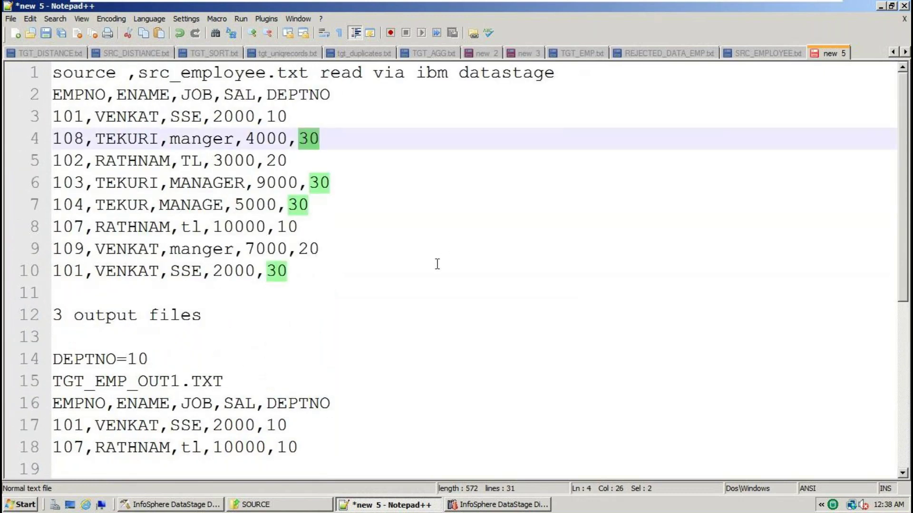
# Paste the DEPTNO 30 rows for employees 108 and 103 under TGT_EMP_OUT3.TXT
pyautogui.click(325, 134)
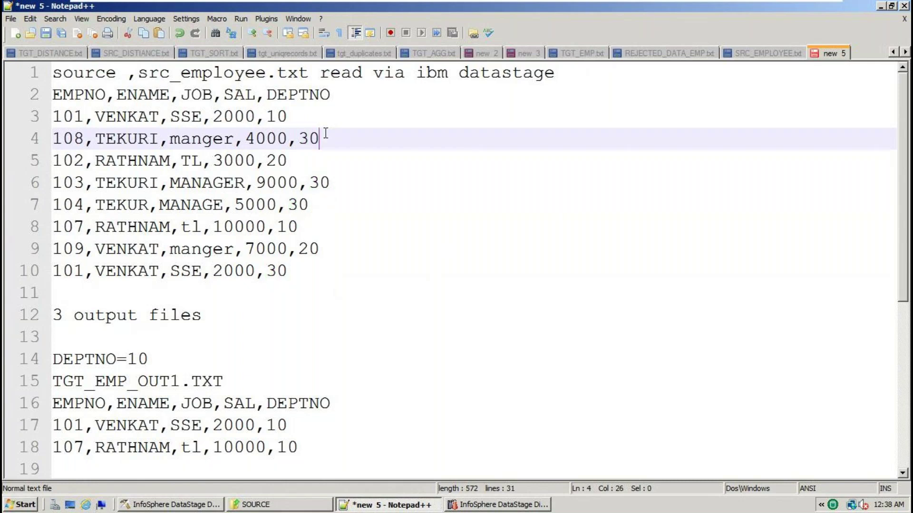
pyautogui.moveTo(326, 138); pyautogui.dragTo(5, 141)
pyautogui.scroll(-3, 441, 376)
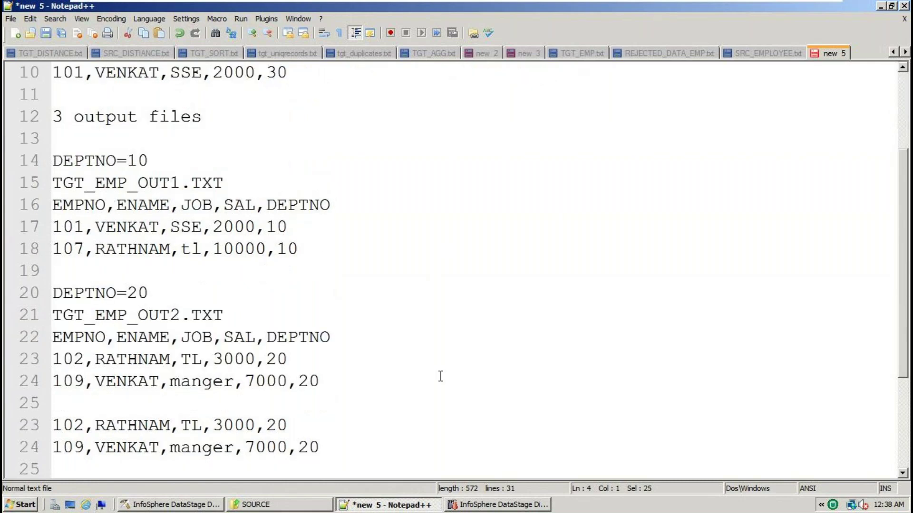
pyautogui.scroll(-2, 441, 375)
pyautogui.press('Return')
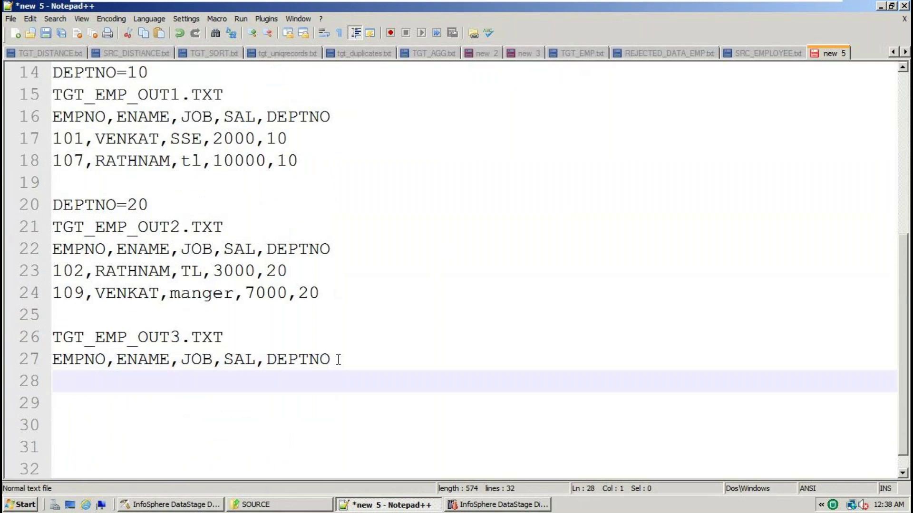
pyautogui.hotkey('ctrl', 'v')
pyautogui.scroll(5, 350, 275)
pyautogui.click(337, 179)
pyautogui.hotkey('shift', 'Home')
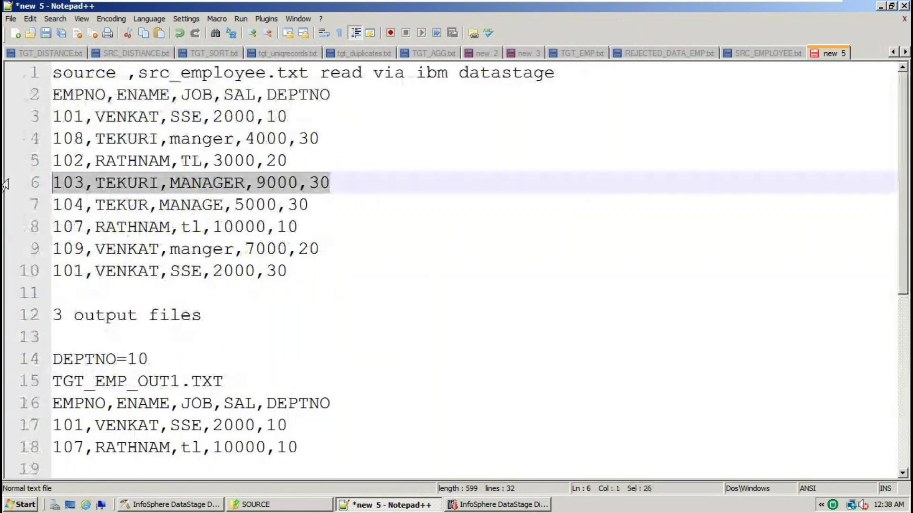
pyautogui.scroll(-5, 318, 374)
pyautogui.click(330, 361)
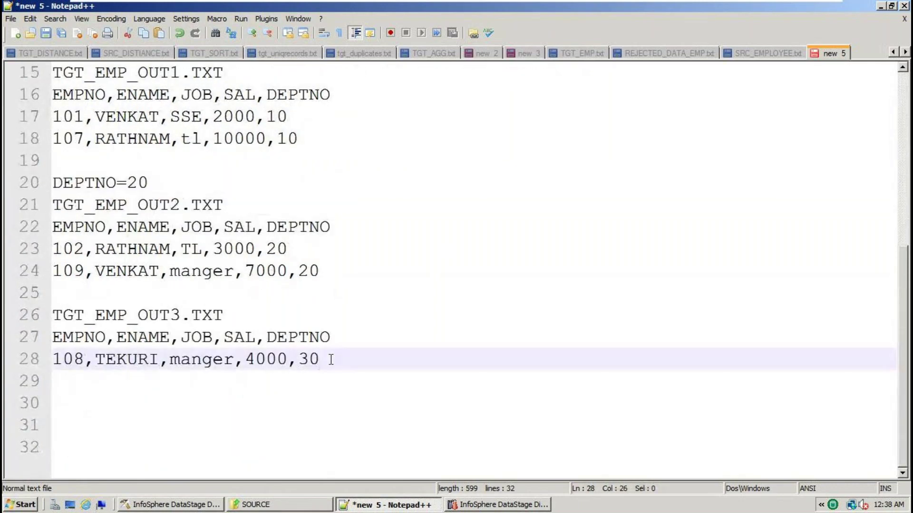
pyautogui.press('Return')
pyautogui.hotkey('ctrl', 'v')
# Copy the employee 104 and 101 DEPTNO 30 rows and paste them below the others
pyautogui.scroll(5, 331, 361)
pyautogui.doubleClick(298, 205)
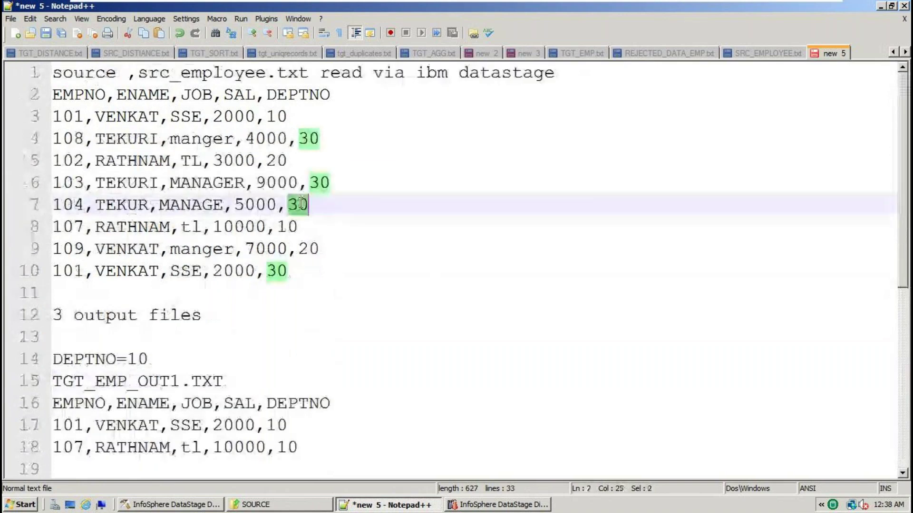
pyautogui.click(332, 204)
pyautogui.hotkey('shift', 'Home')
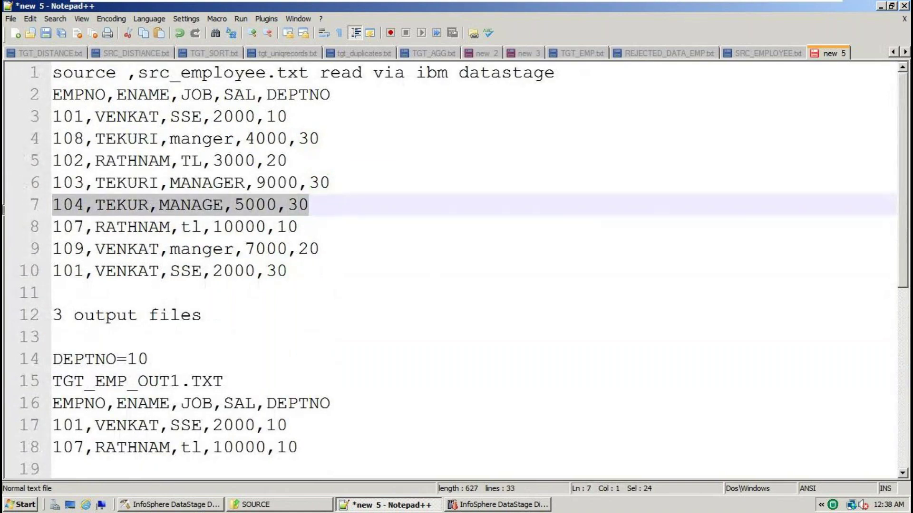
pyautogui.scroll(-5, 325, 378)
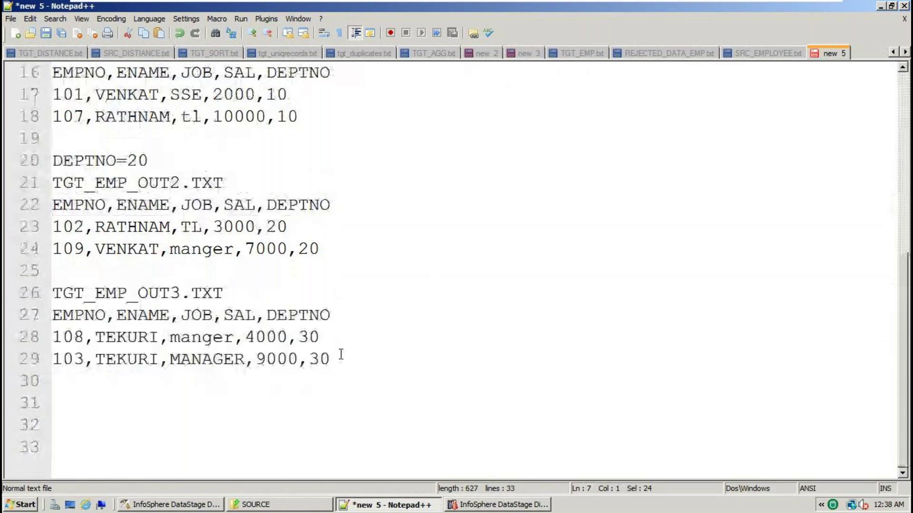
pyautogui.click(340, 355)
pyautogui.press('Return')
pyautogui.hotkey('ctrl', 'v')
pyautogui.scroll(5, 334, 343)
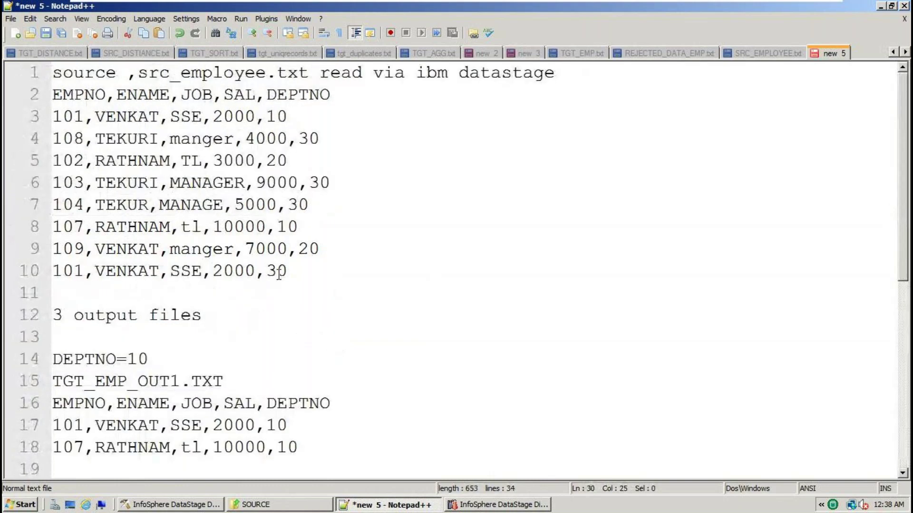
pyautogui.doubleClick(278, 271)
pyautogui.moveTo(278, 271); pyautogui.dragTo(28, 265)
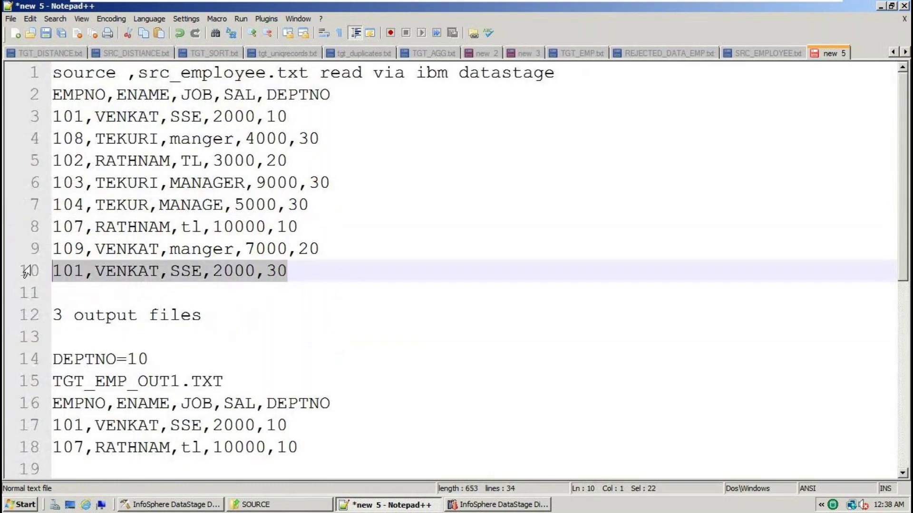
pyautogui.scroll(-5, 330, 346)
pyautogui.click(320, 380)
pyautogui.press('Return')
pyautogui.hotkey('ctrl', 'v')
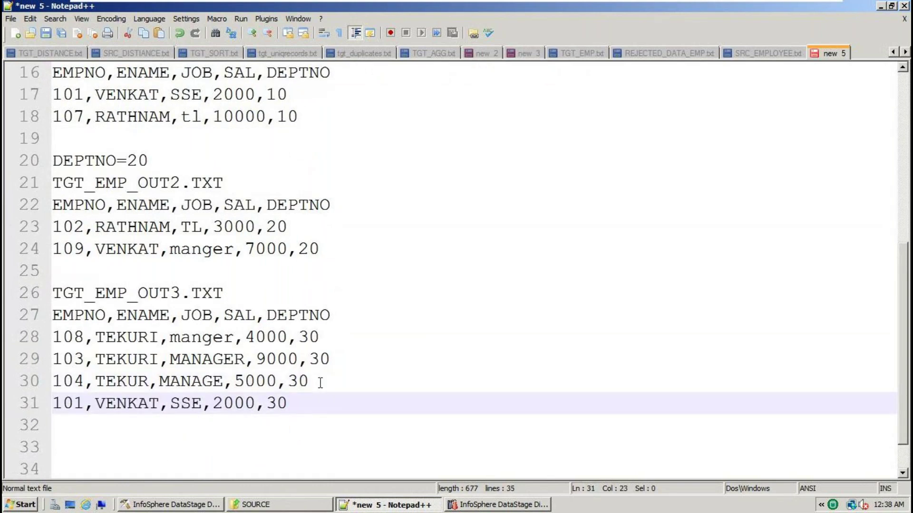
# Review the notes, highlighting the DEPTNO entries and the '3 output files' line
pyautogui.scroll(2, 329, 371)
pyautogui.scroll(1, 330, 368)
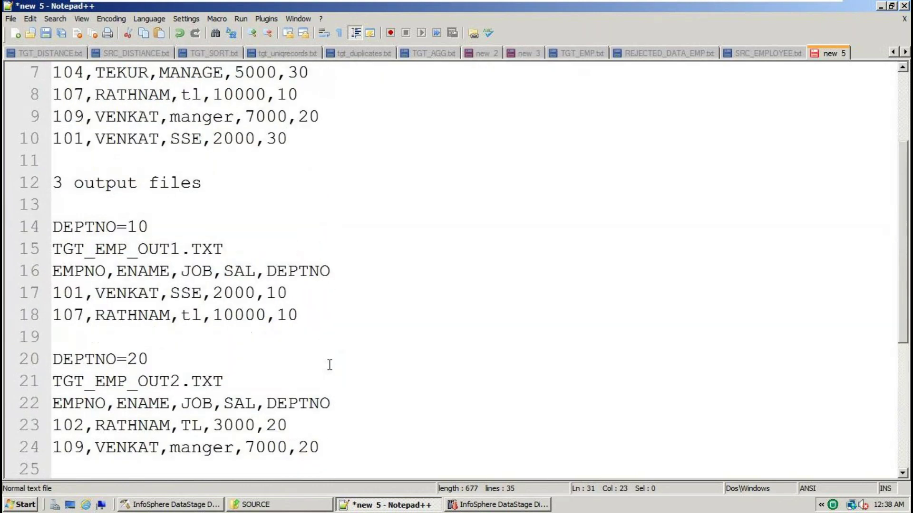
pyautogui.click(214, 138)
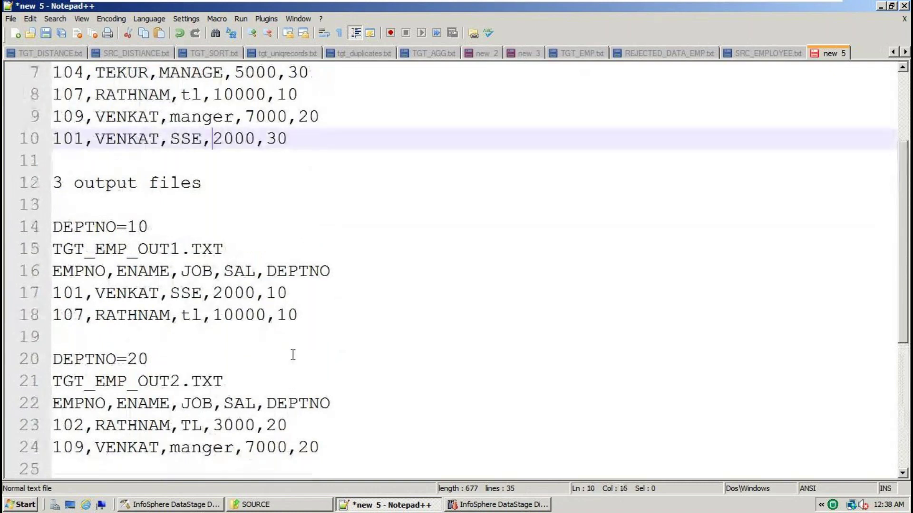
pyautogui.scroll(-4, 294, 355)
pyautogui.moveTo(301, 383); pyautogui.dragTo(53, 95)
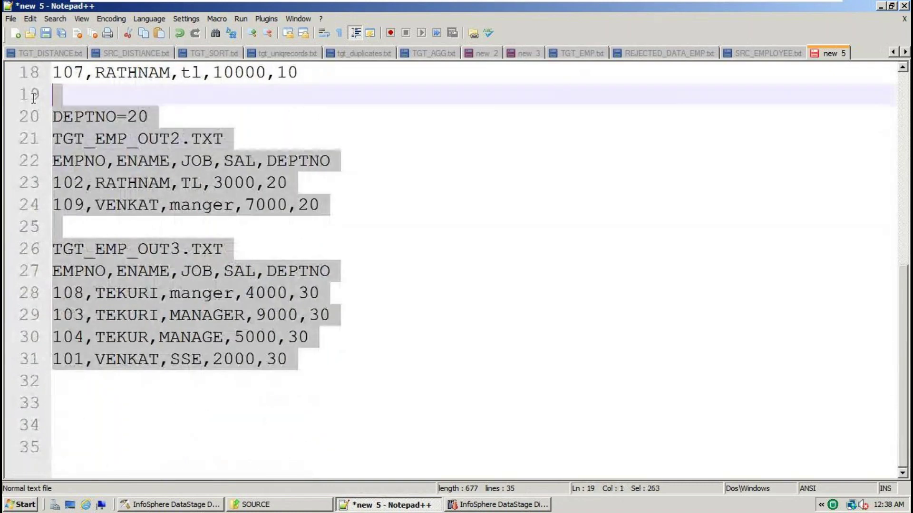
pyautogui.scroll(5, 169, 253)
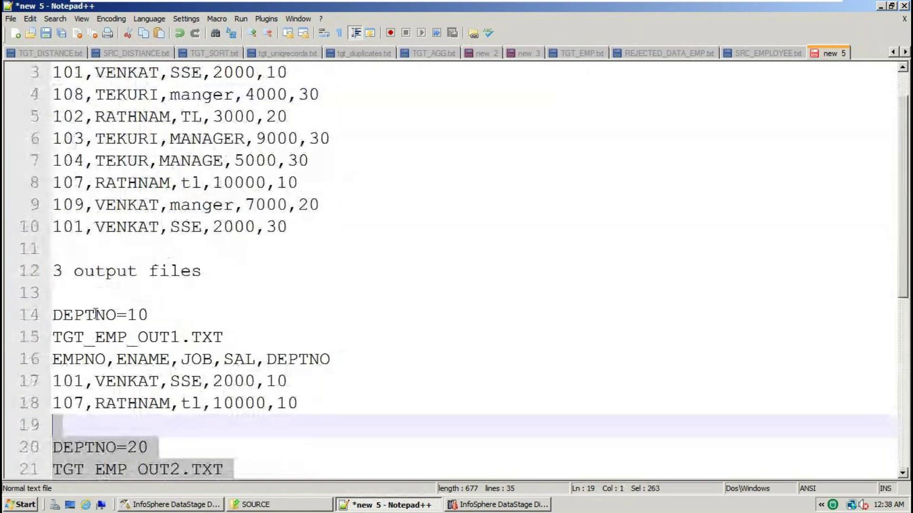
pyautogui.doubleClick(96, 314)
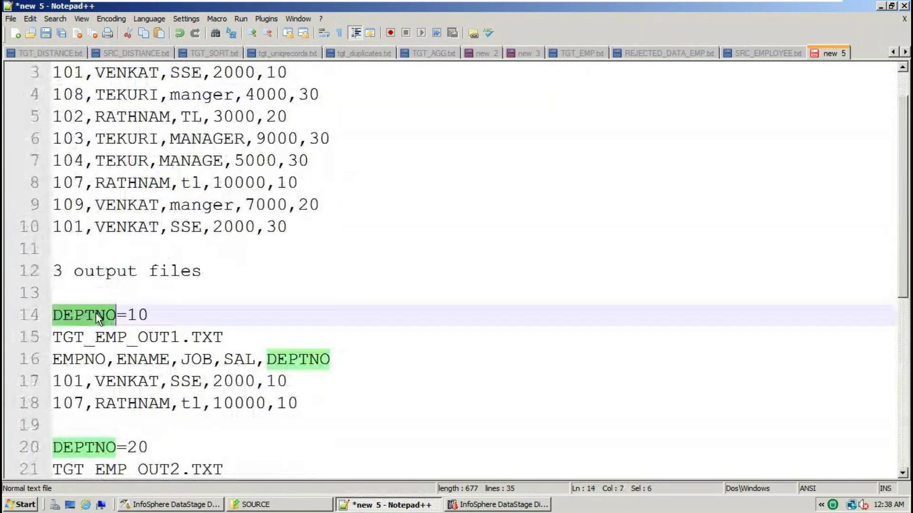
pyautogui.click(205, 275)
pyautogui.tripleClick(183, 272)
# Add 'FilterStage' on a new line above '3 output files'
pyautogui.click(112, 246)
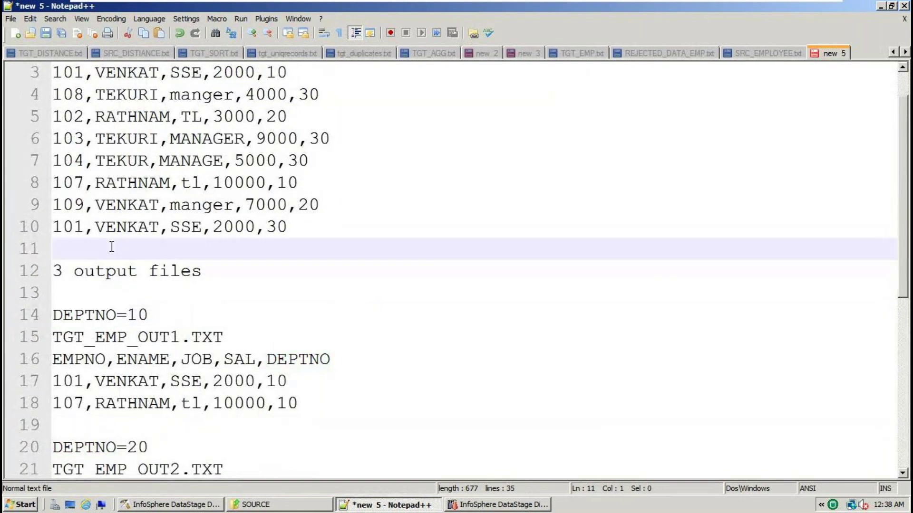
pyautogui.press('Return')
pyautogui.press('Return')
pyautogui.write('T')
pyautogui.press('BackSpace')
pyautogui.write('FilterStage')
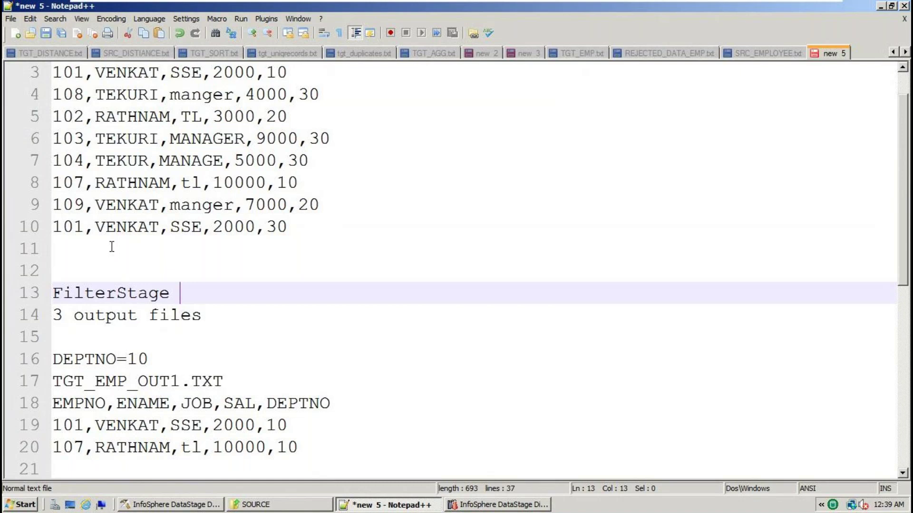
# Type 'Sequentialfilestage' on a new line under the source line and copy it
pyautogui.doubleClick(205, 381)
pyautogui.click(242, 383)
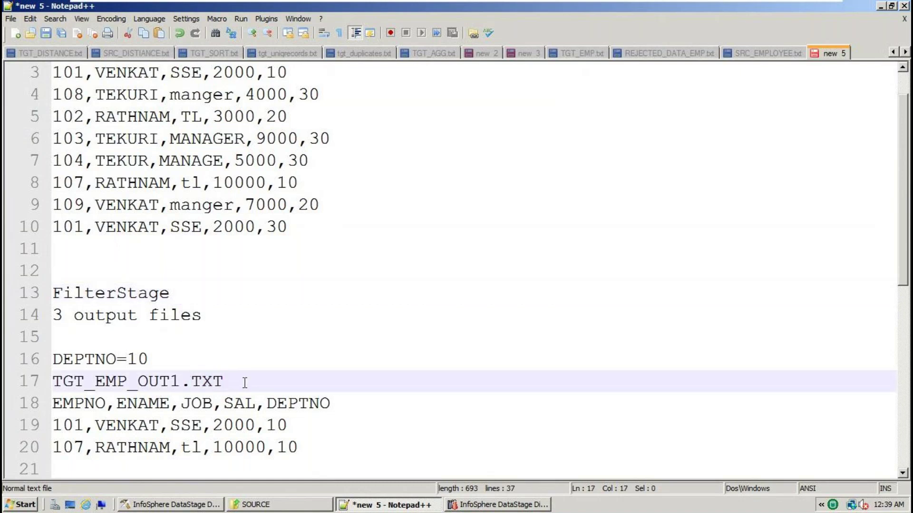
pyautogui.scroll(1, 183, 257)
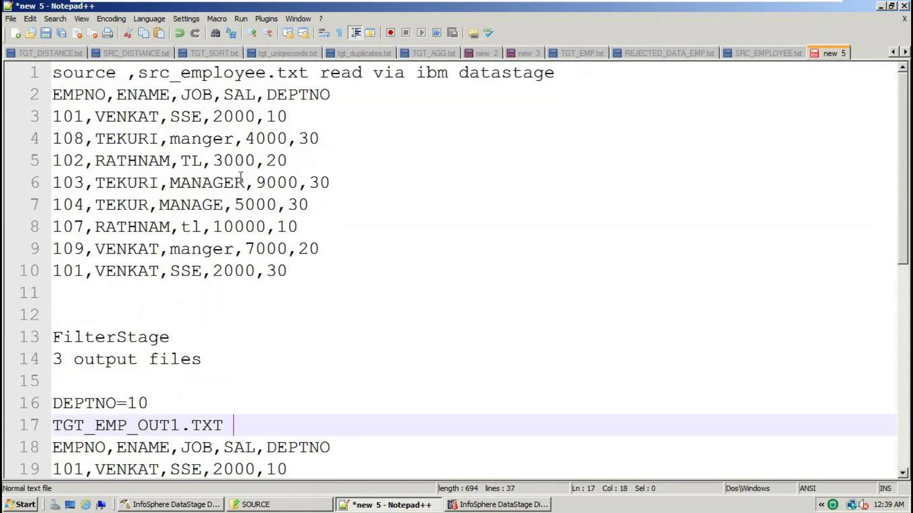
pyautogui.click(588, 79)
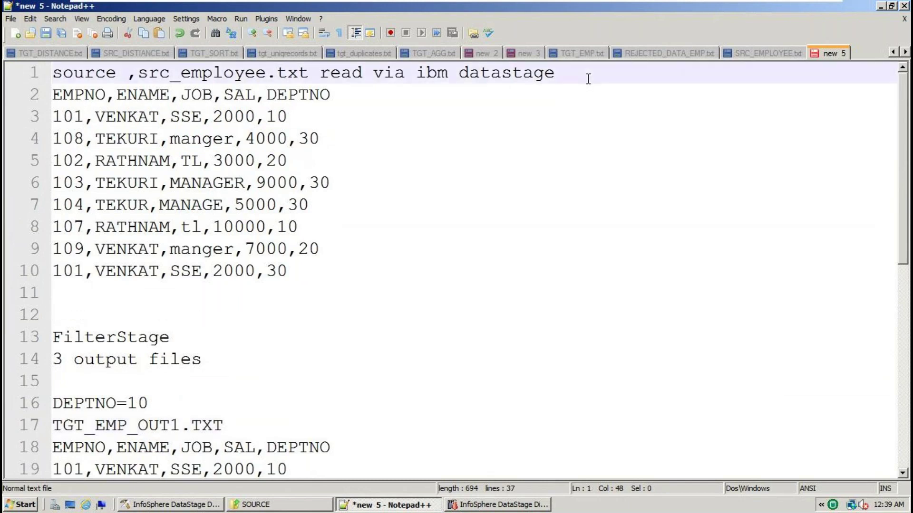
pyautogui.press('Return')
pyautogui.write('seq')
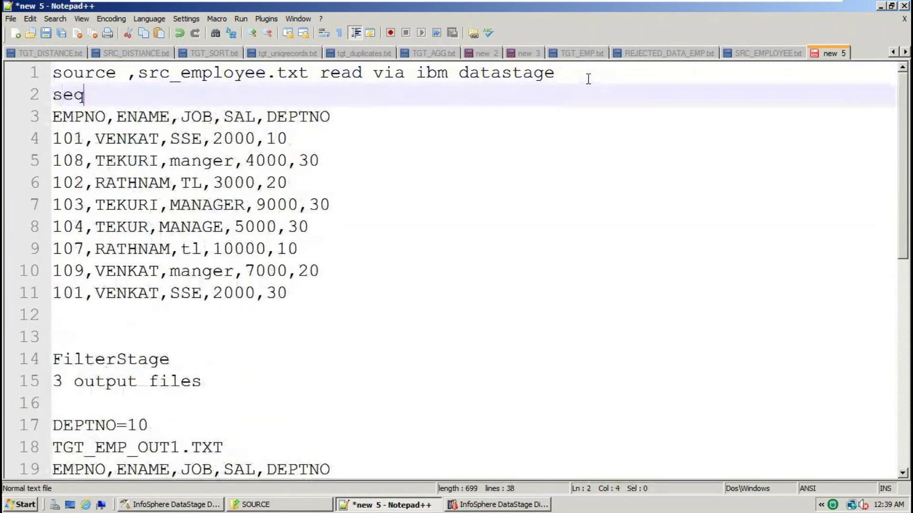
pyautogui.press('BackSpace')
pyautogui.press('BackSpace')
pyautogui.press('BackSpace')
pyautogui.write('Sequn')
pyautogui.press('BackSpace')
pyautogui.write('ent')
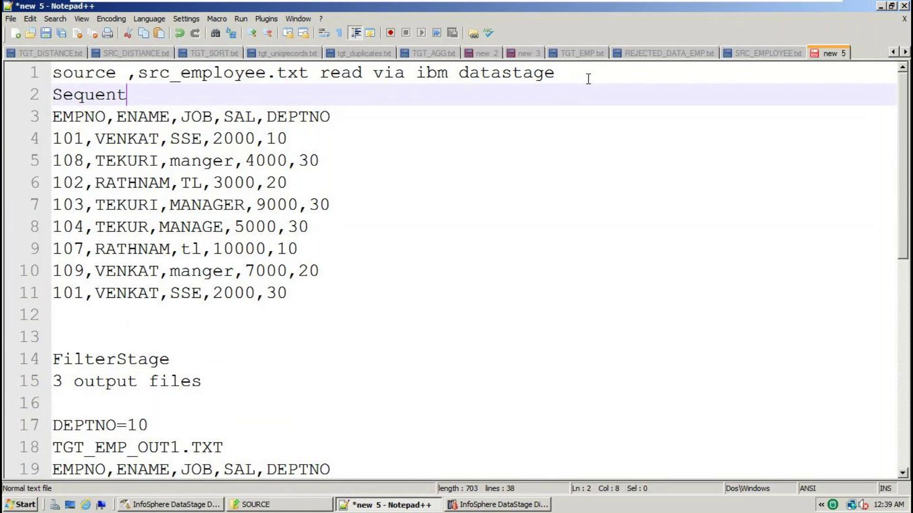
pyautogui.write('ialfilestage')
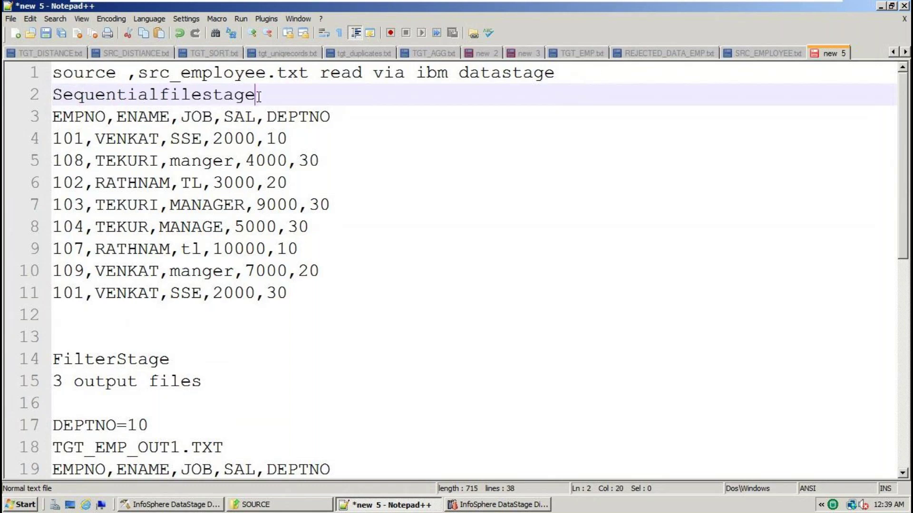
pyautogui.hotkey('shift', 'Home')
pyautogui.hotkey('ctrl', 'c')
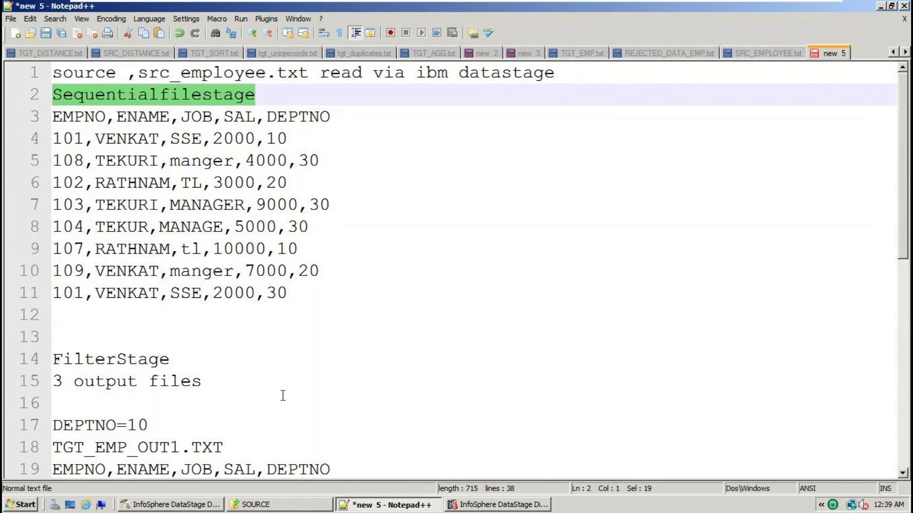
# Paste 'Sequentialfilestage' above each of the three target file blocks
pyautogui.scroll(-5, 282, 394)
pyautogui.click(76, 205)
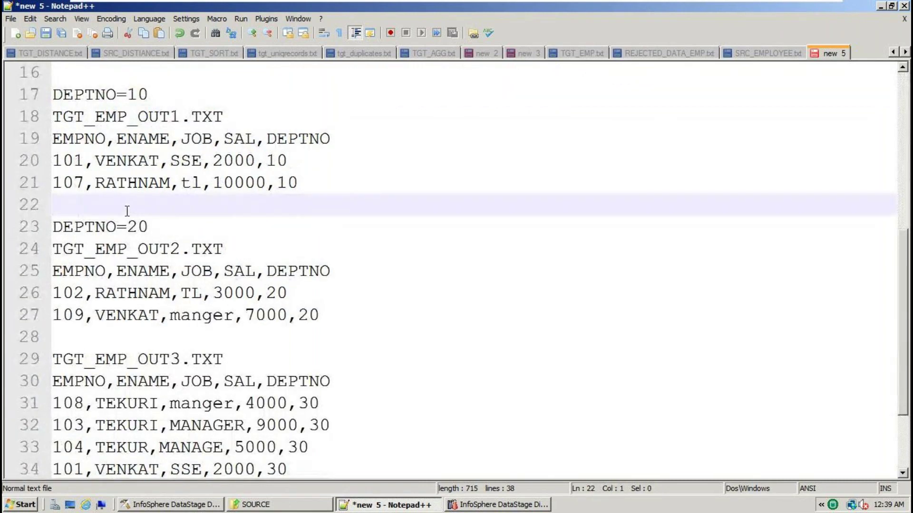
pyautogui.scroll(2, 132, 116)
pyautogui.click(75, 204)
pyautogui.hotkey('ctrl', 'v')
pyautogui.click(97, 337)
pyautogui.hotkey('ctrl', 'v')
pyautogui.scroll(-4, 320, 340)
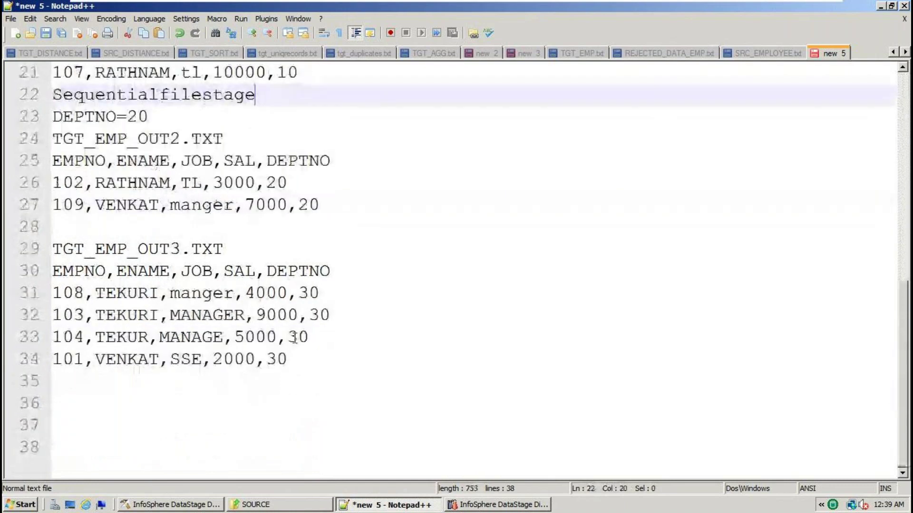
pyautogui.click(78, 229)
pyautogui.hotkey('ctrl', 'v')
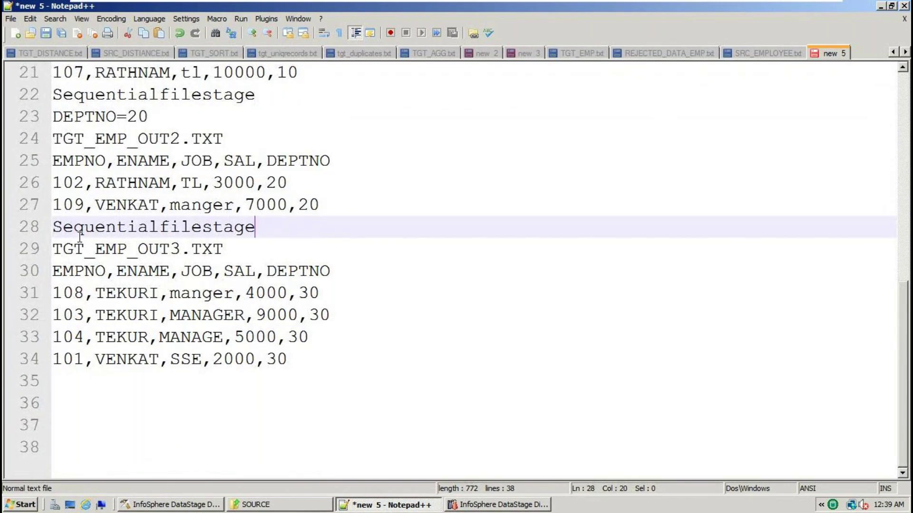
# Check the source name, target file names and DEPTNO values, then return to DataStage Designer
pyautogui.scroll(7, 80, 237)
pyautogui.doubleClick(264, 71)
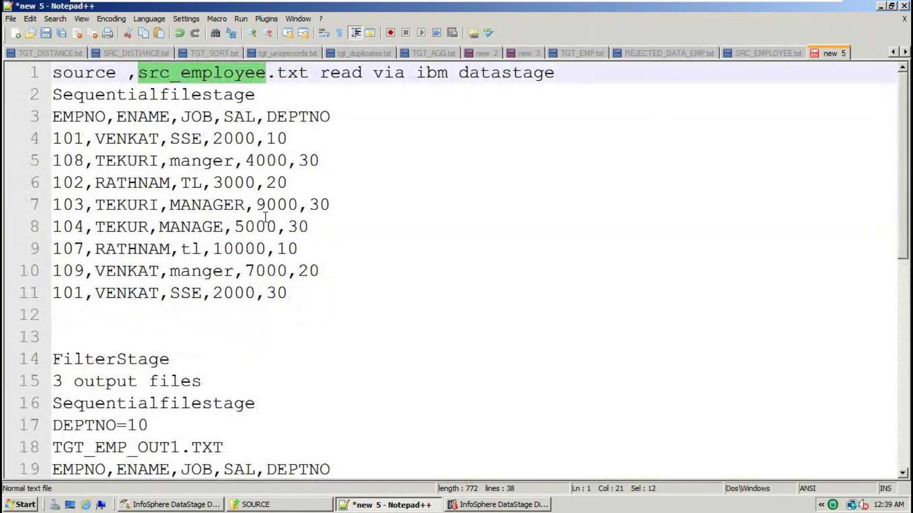
pyautogui.scroll(-6, 247, 240)
pyautogui.moveTo(298, 404); pyautogui.dragTo(53, 64)
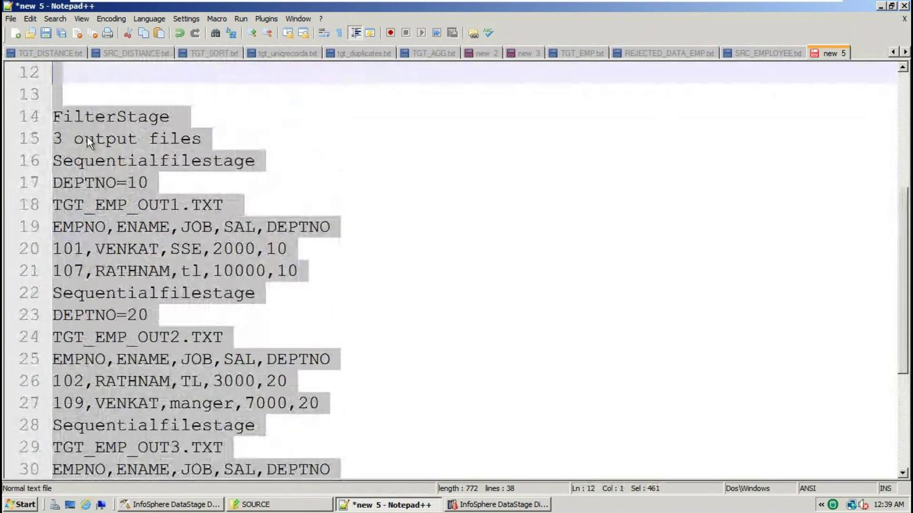
pyautogui.doubleClick(198, 204)
pyautogui.doubleClick(137, 183)
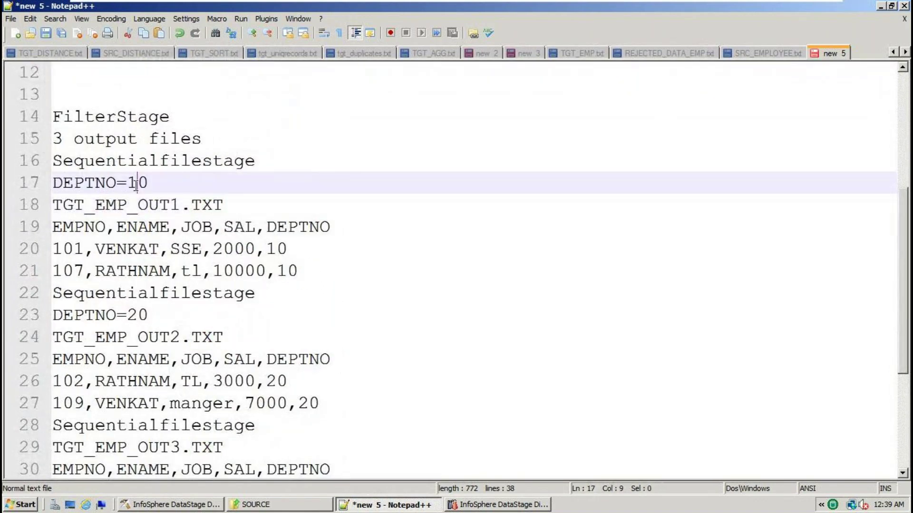
pyautogui.doubleClick(213, 335)
pyautogui.doubleClick(143, 315)
pyautogui.scroll(-3, 155, 314)
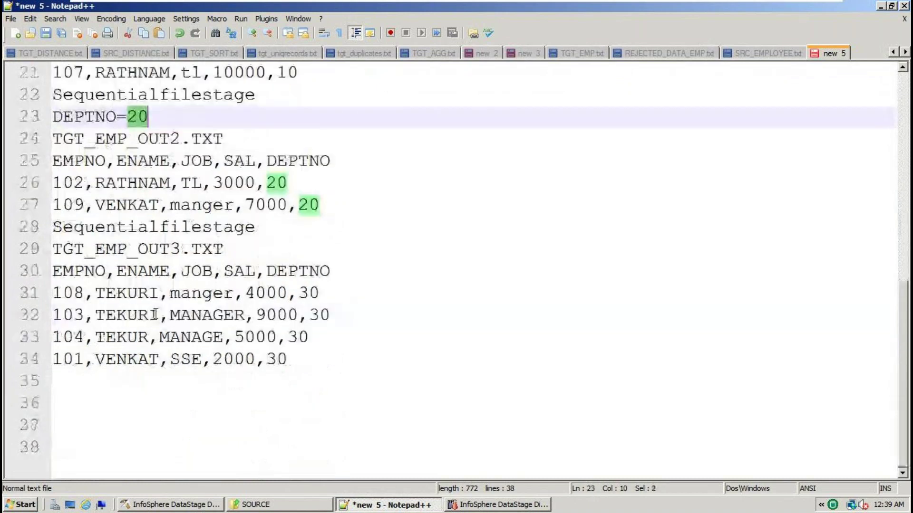
pyautogui.doubleClick(205, 242)
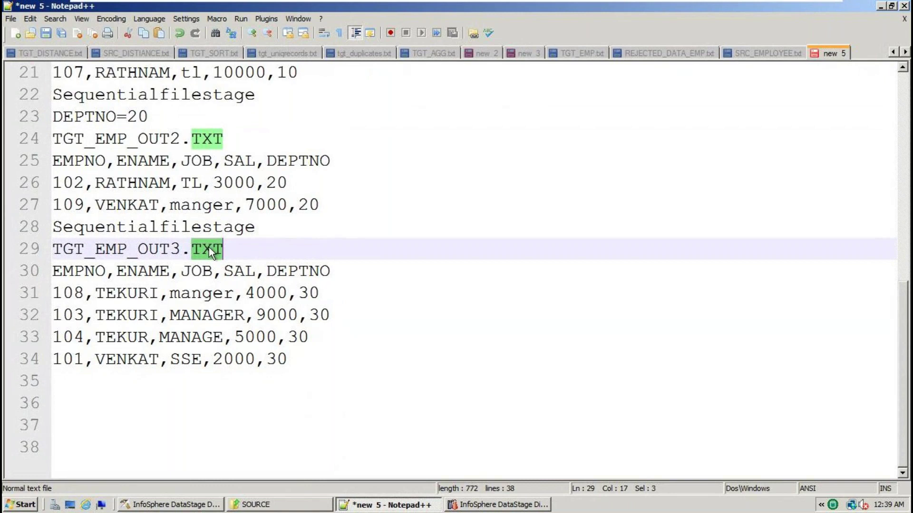
pyautogui.click(164, 505)
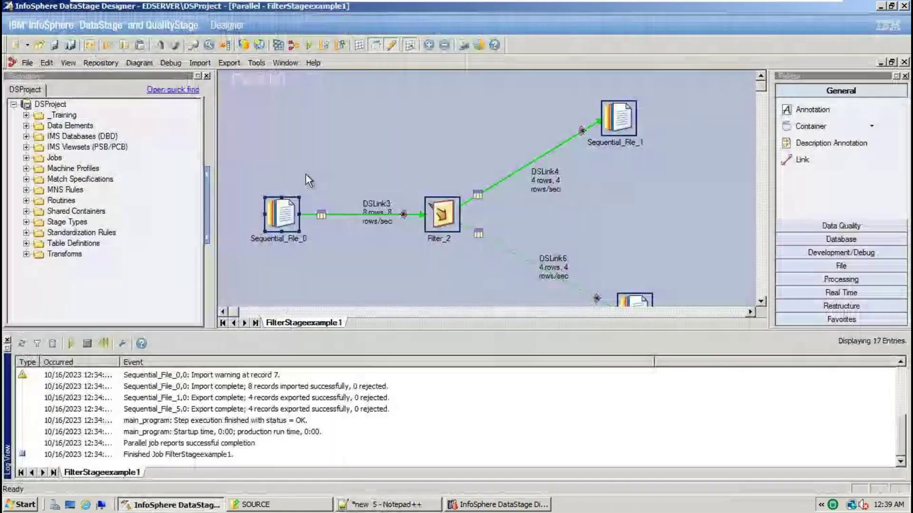
# Create a new parallel job
pyautogui.click(27, 64)
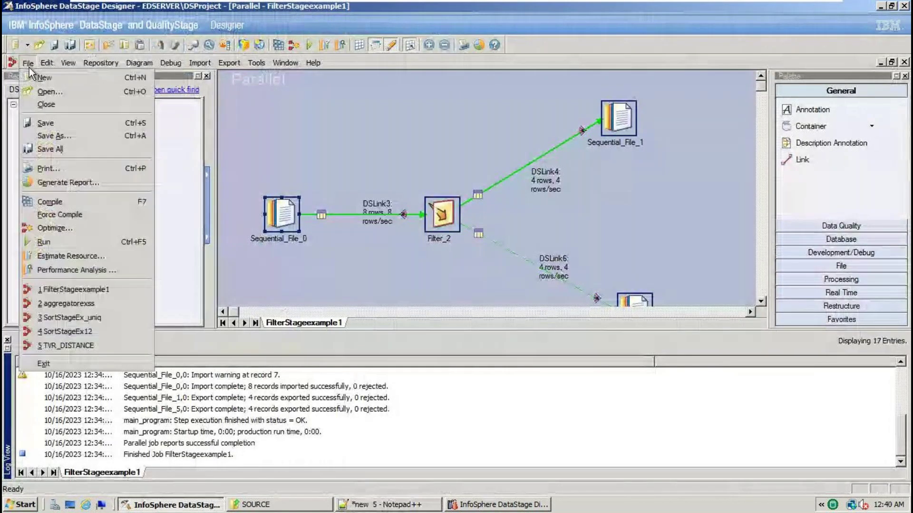
pyautogui.click(41, 79)
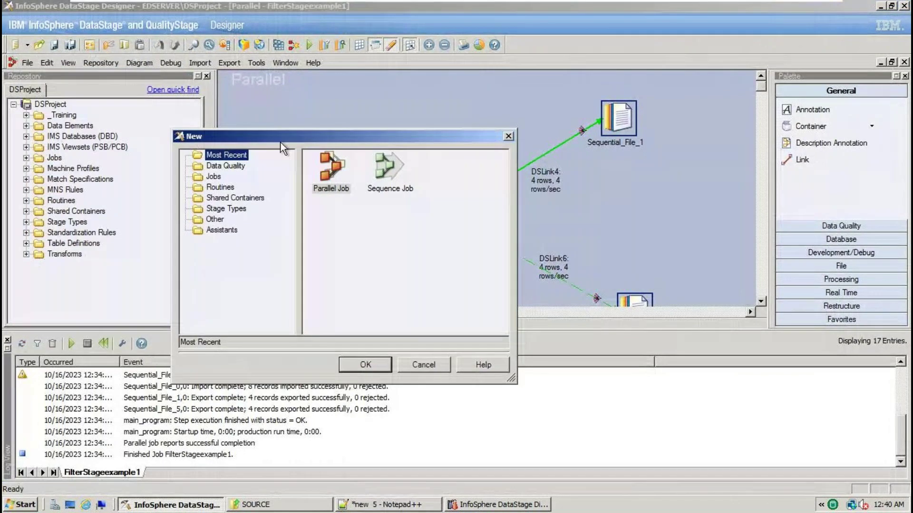
pyautogui.click(318, 167)
pyautogui.click(367, 366)
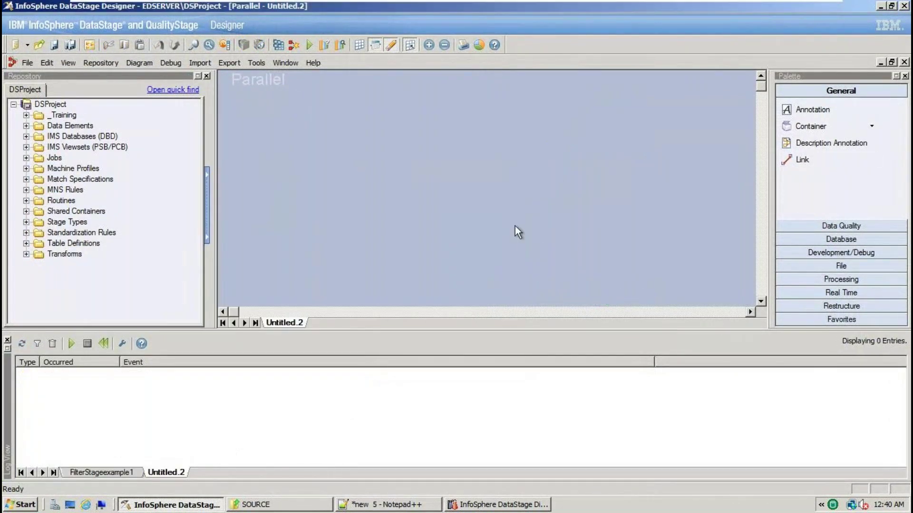
# Place four Sequential File stages: one source on the left, three targets on the right
pyautogui.click(852, 266)
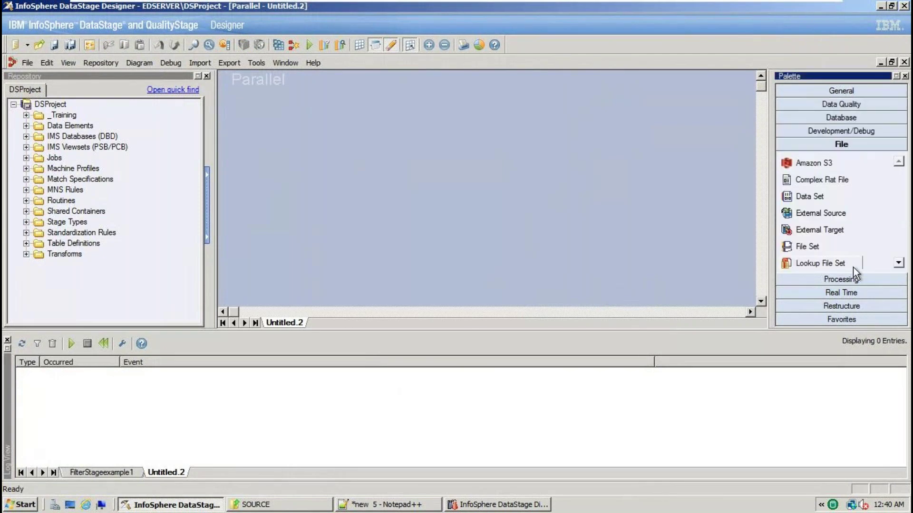
pyautogui.scroll(-1, 820, 238)
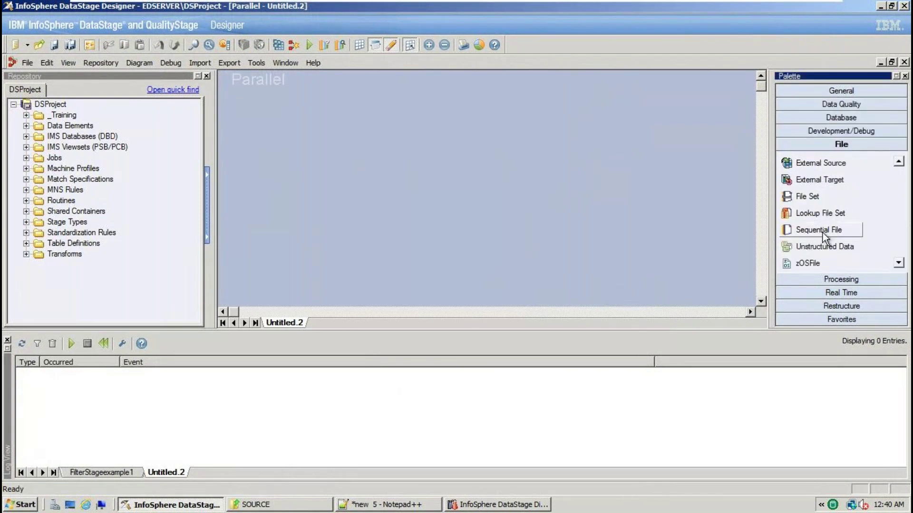
pyautogui.moveTo(810, 232); pyautogui.dragTo(262, 181)
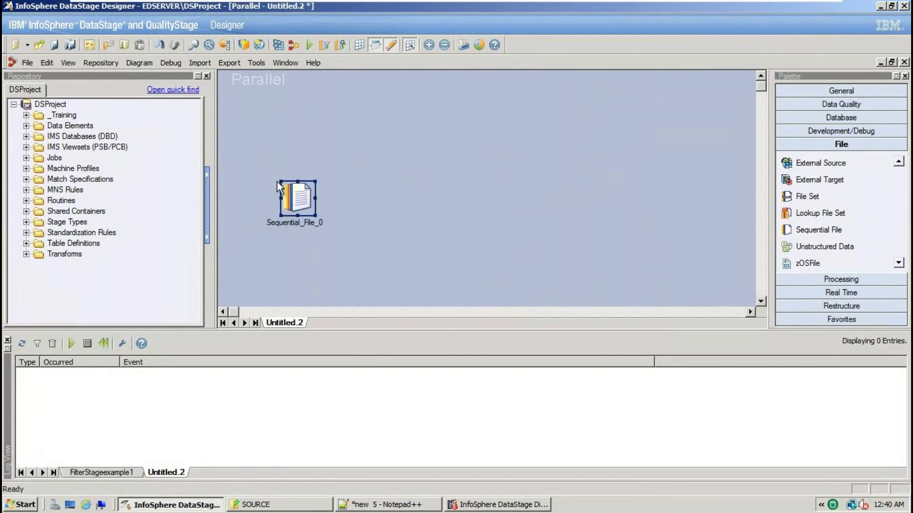
pyautogui.moveTo(819, 230); pyautogui.dragTo(672, 101)
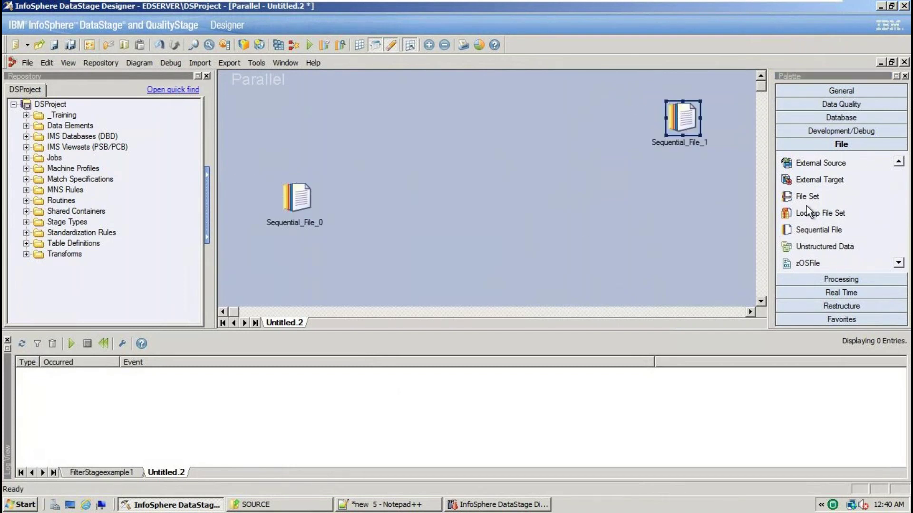
pyautogui.moveTo(817, 230); pyautogui.dragTo(692, 177)
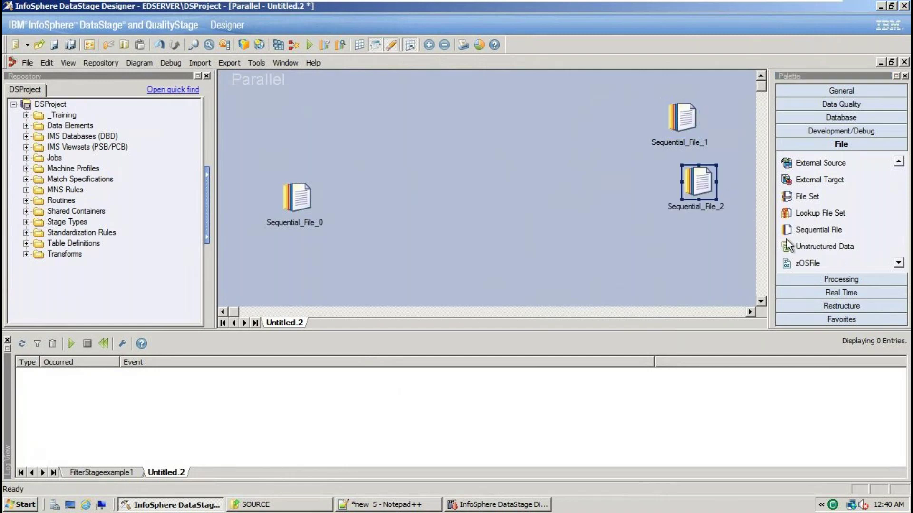
pyautogui.moveTo(807, 233); pyautogui.dragTo(707, 262)
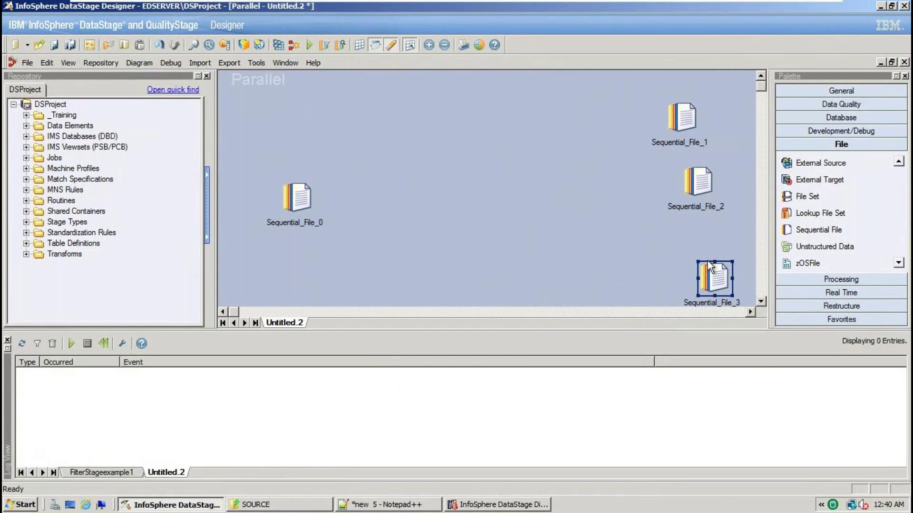
# Add a Filter stage from the Processing stages in the middle of the job
pyautogui.click(870, 281)
pyautogui.scroll(-2, 828, 208)
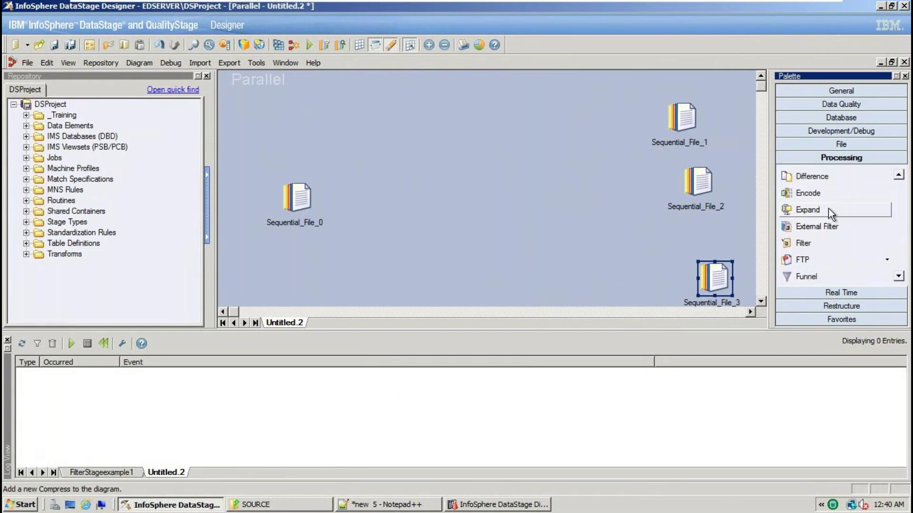
pyautogui.moveTo(822, 242); pyautogui.dragTo(457, 185)
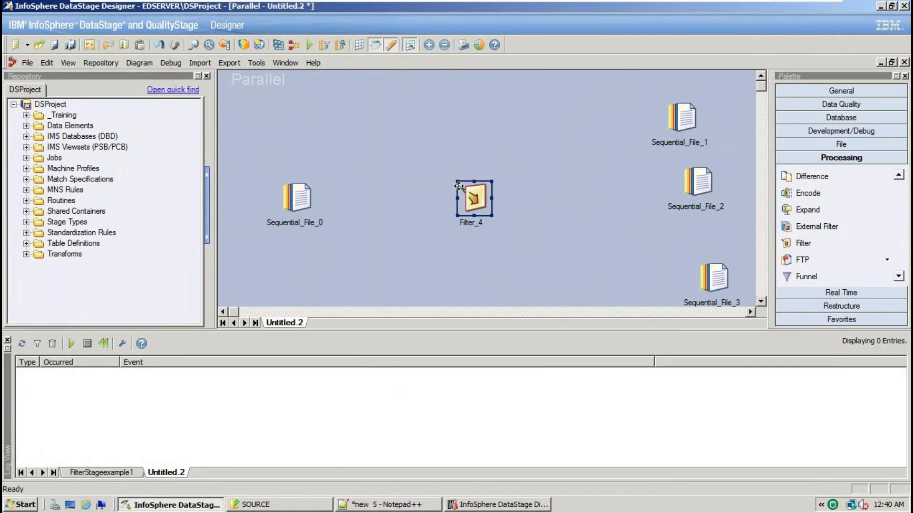
# Link Sequential_File_0 into Filter_4, then Filter_4 out to Sequential_File_1, 2 and 3
pyautogui.click(840, 91)
pyautogui.click(808, 159)
pyautogui.moveTo(298, 196); pyautogui.dragTo(459, 202)
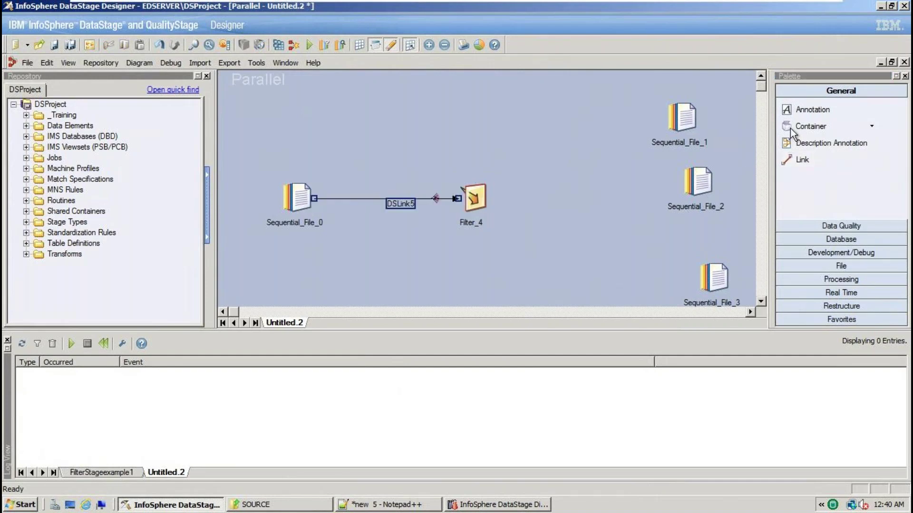
pyautogui.click(818, 158)
pyautogui.moveTo(473, 198); pyautogui.dragTo(680, 116)
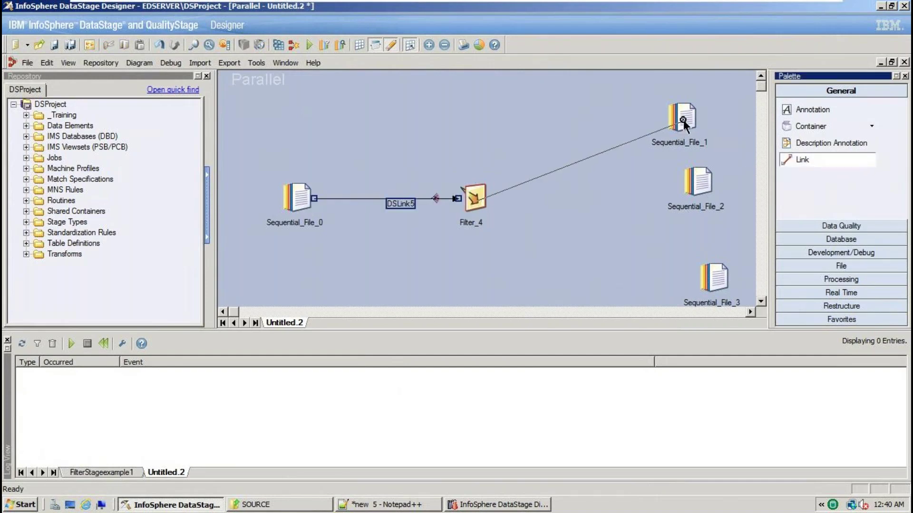
pyautogui.click(810, 161)
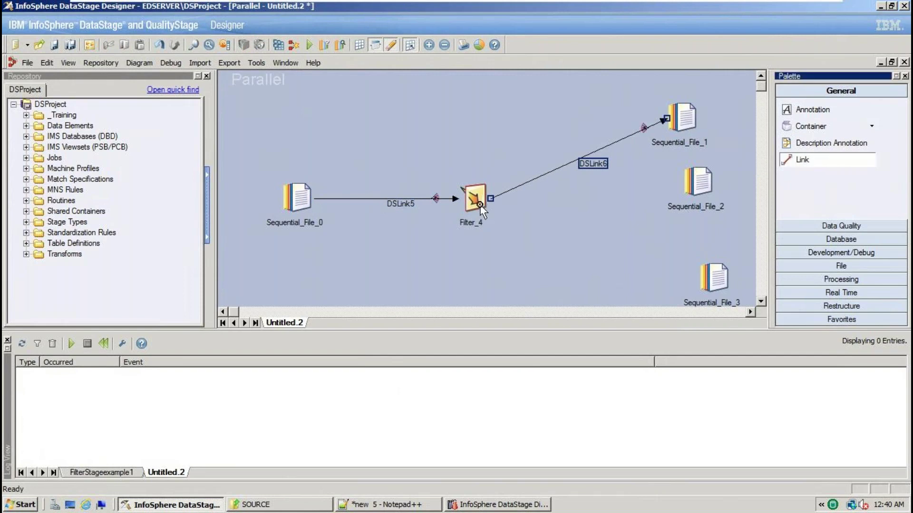
pyautogui.moveTo(476, 199); pyautogui.dragTo(697, 183)
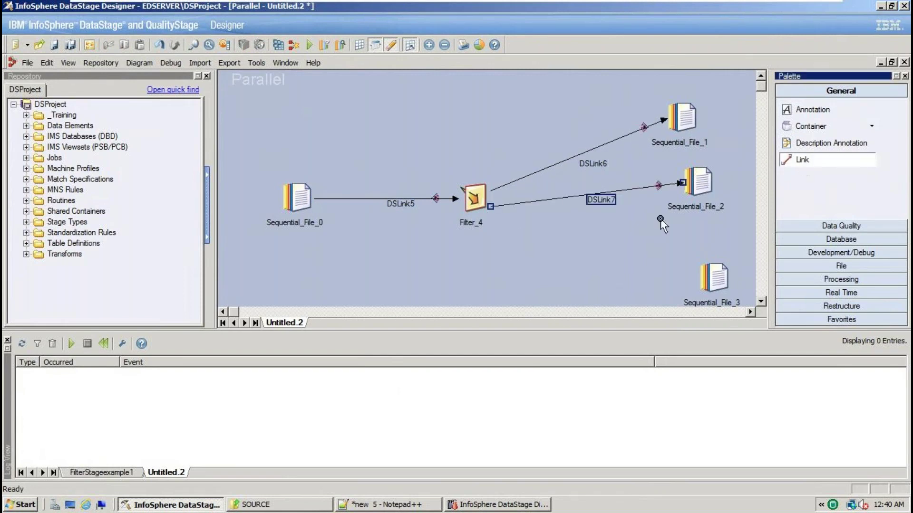
pyautogui.moveTo(475, 199); pyautogui.dragTo(711, 284)
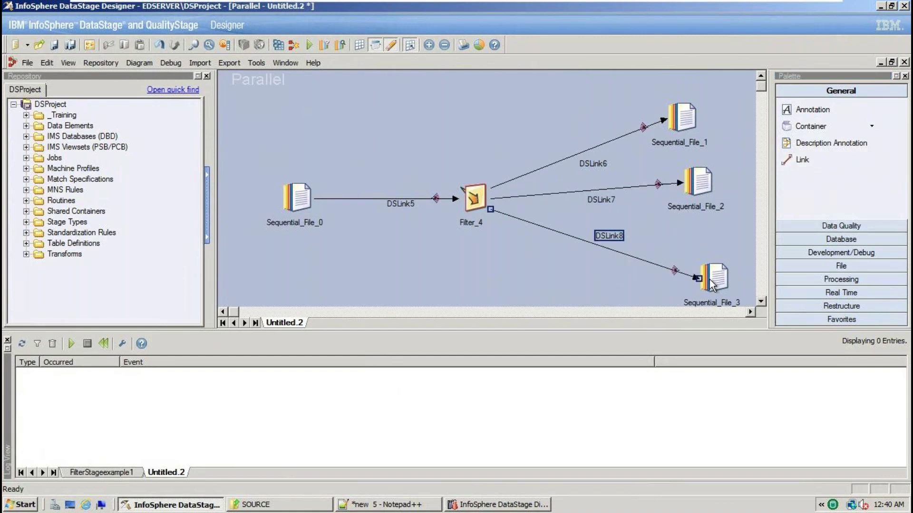
pyautogui.click(673, 236)
pyautogui.click(292, 195)
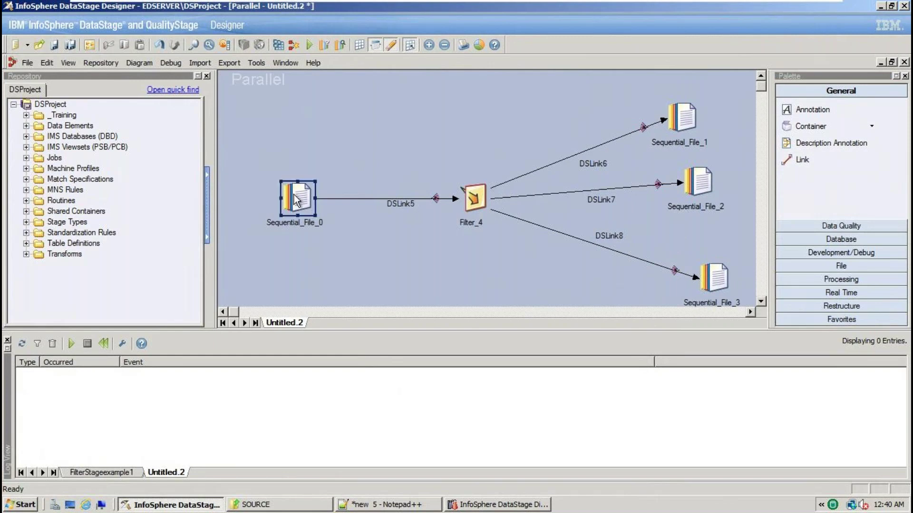
pyautogui.click(474, 198)
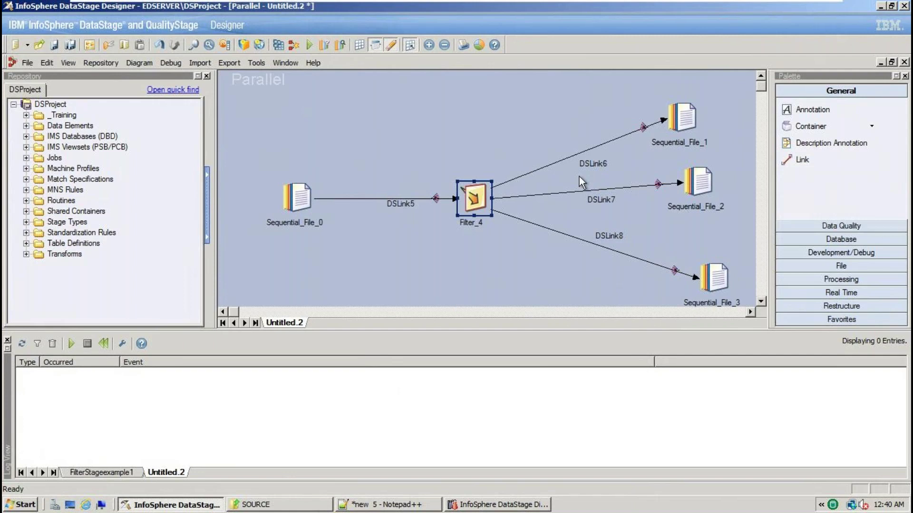
# Open Sequential_File_0's properties and confirm the SRC_EMPLOYEE.txt name in the SOURCE folder
pyautogui.doubleClick(304, 196)
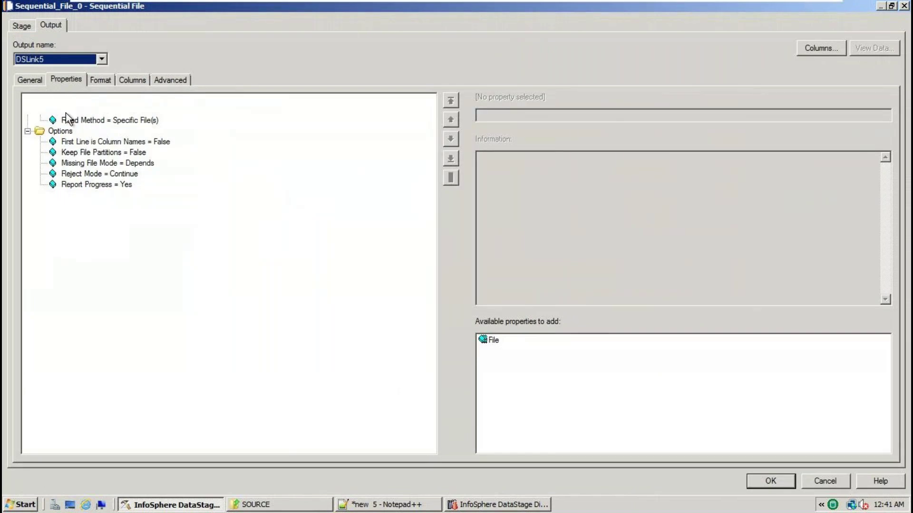
pyautogui.click(886, 116)
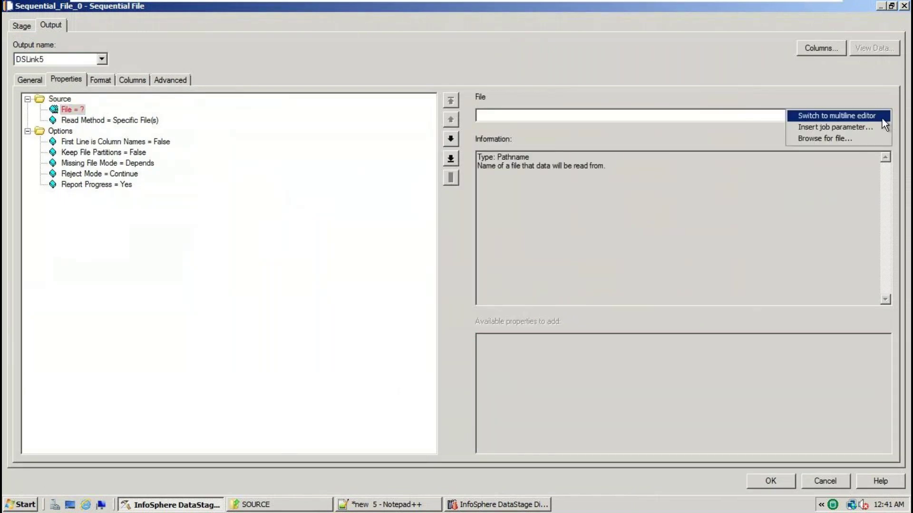
pyautogui.click(280, 506)
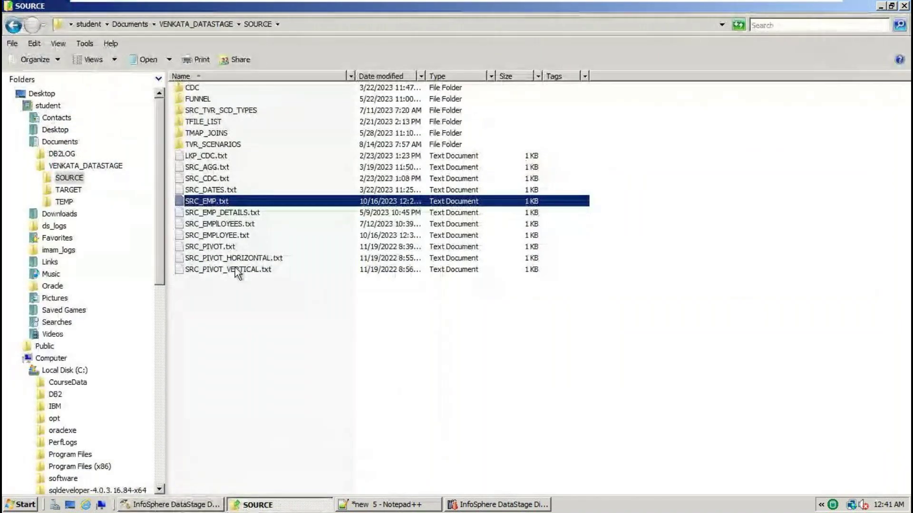
pyautogui.click(386, 77)
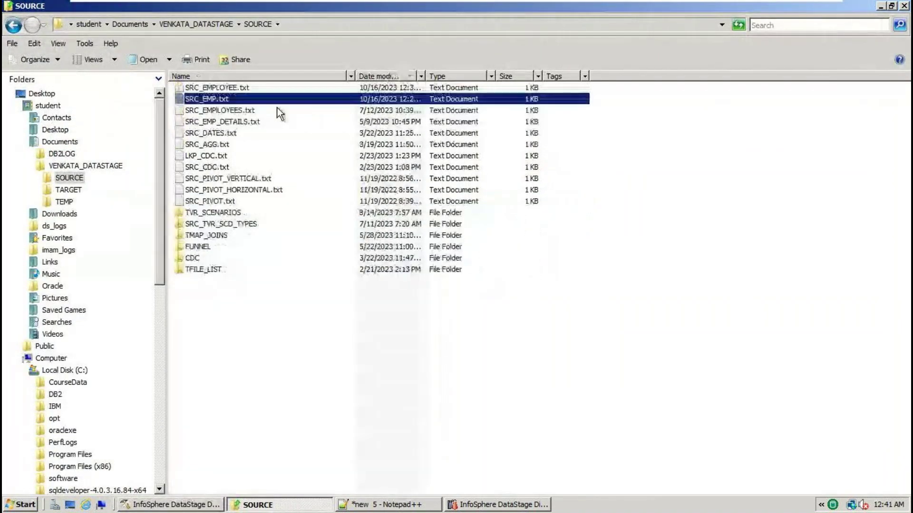
pyautogui.click(246, 88)
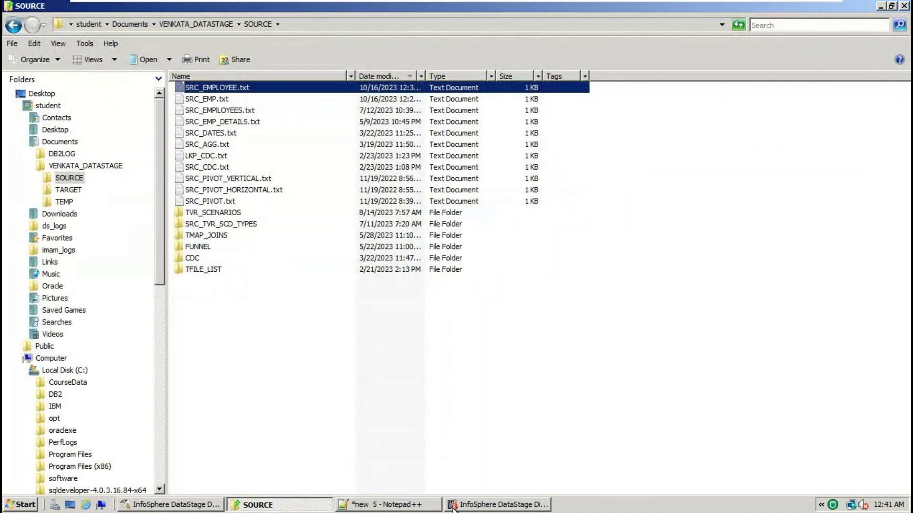
pyautogui.click(206, 506)
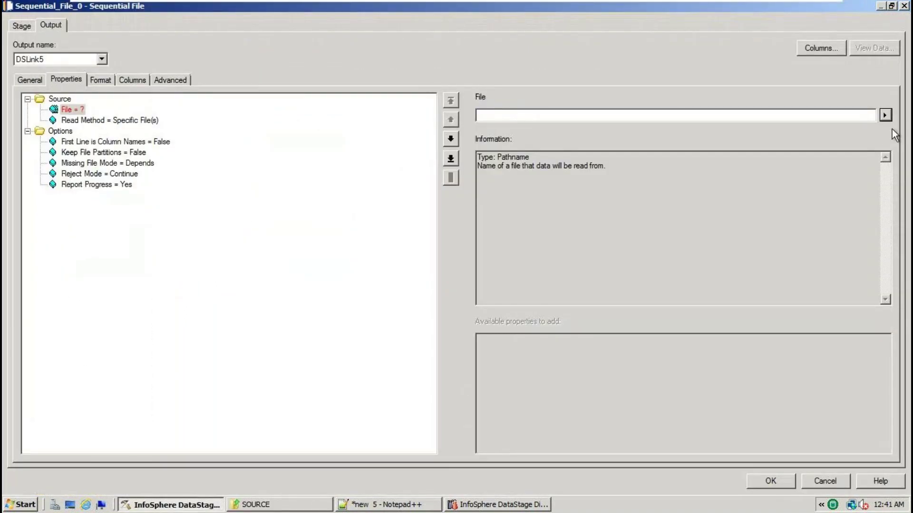
# Browse to VENKATA_DATASTAGE\SOURCE and set the File property to SRC_EMPLOYEE.txt
pyautogui.click(885, 115)
pyautogui.click(829, 140)
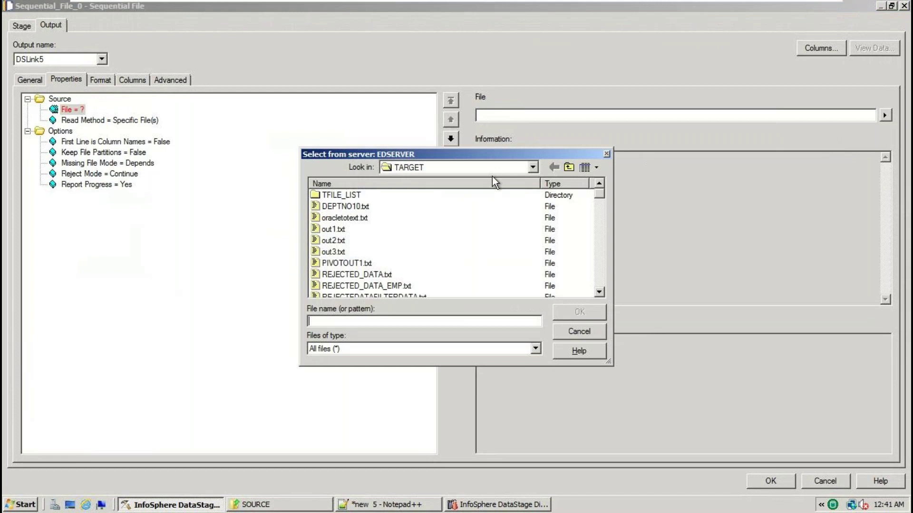
pyautogui.click(533, 167)
pyautogui.click(421, 218)
pyautogui.doubleClick(368, 198)
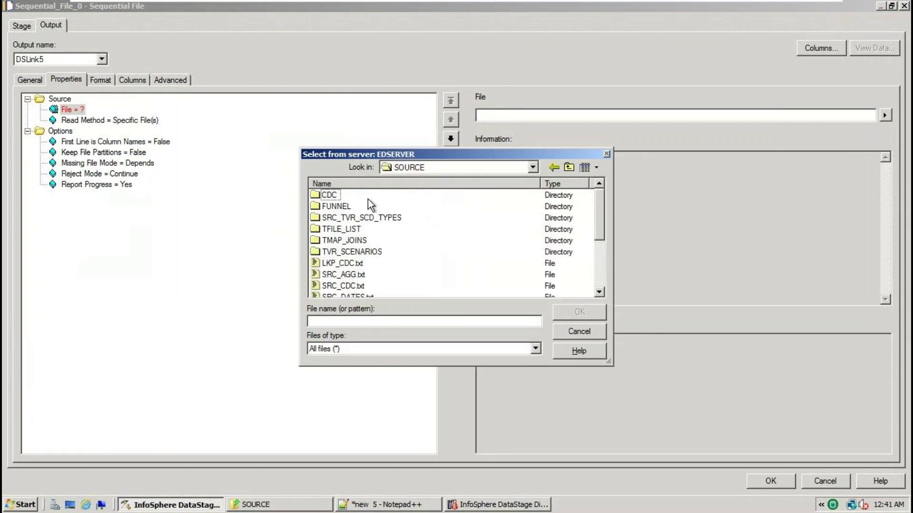
pyautogui.scroll(-3, 602, 285)
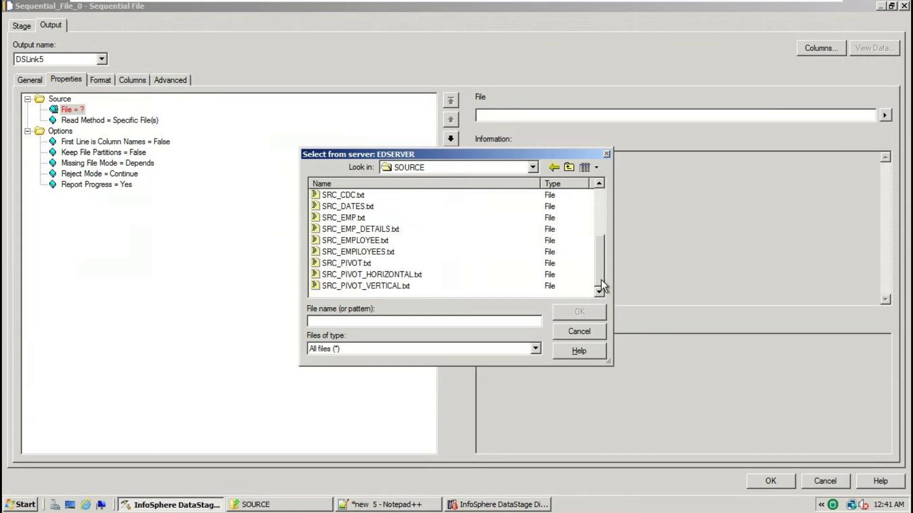
pyautogui.click(366, 255)
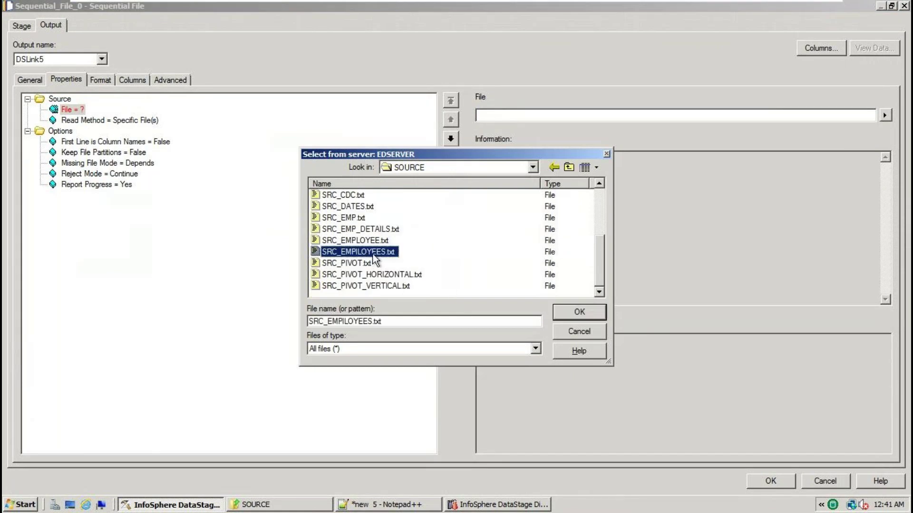
pyautogui.click(385, 241)
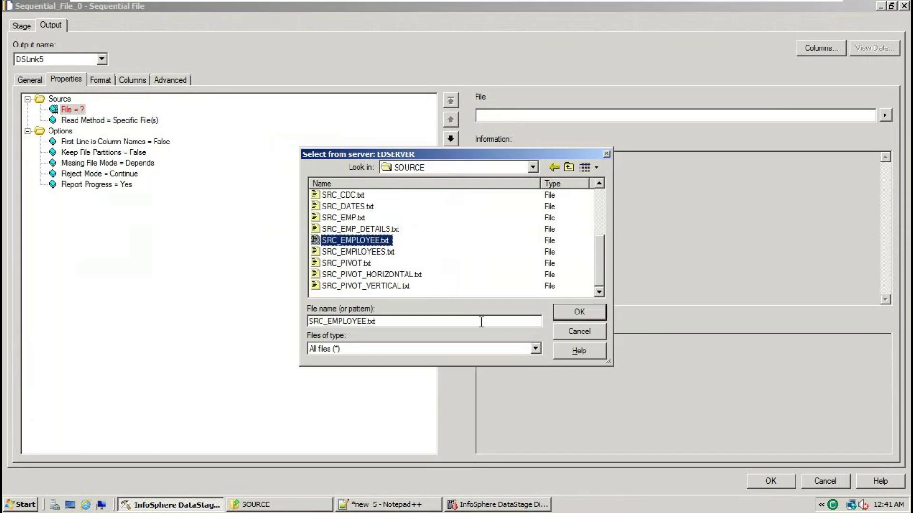
pyautogui.click(565, 313)
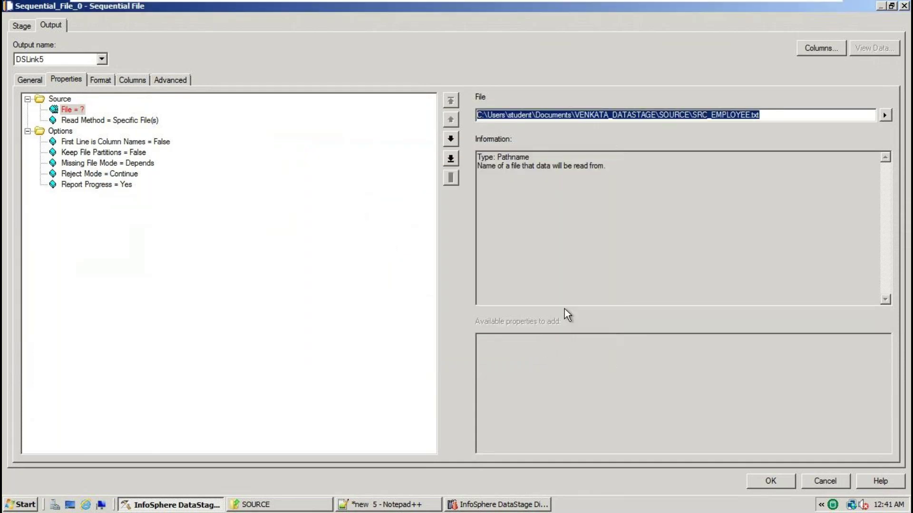
pyautogui.click(147, 143)
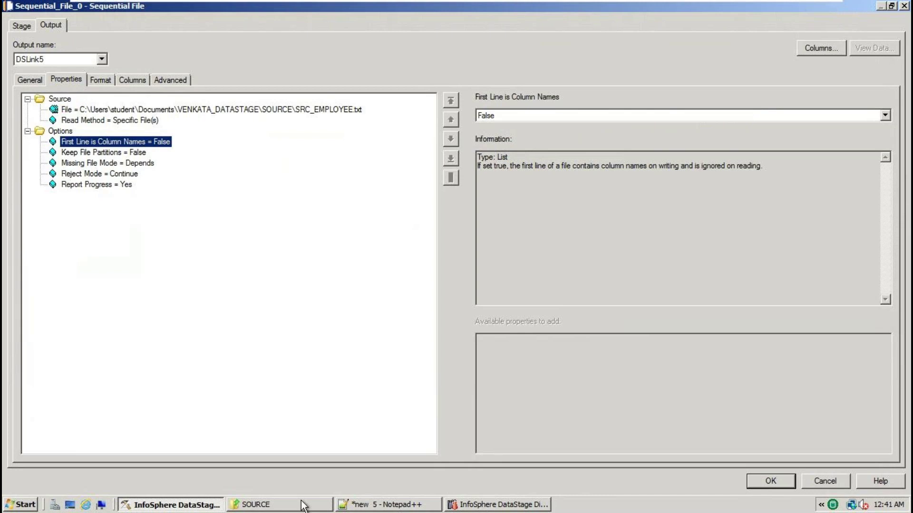
# After viewing SRC_EMPLOYEE.txt's header row, set First Line is Column Names to True
pyautogui.click(376, 505)
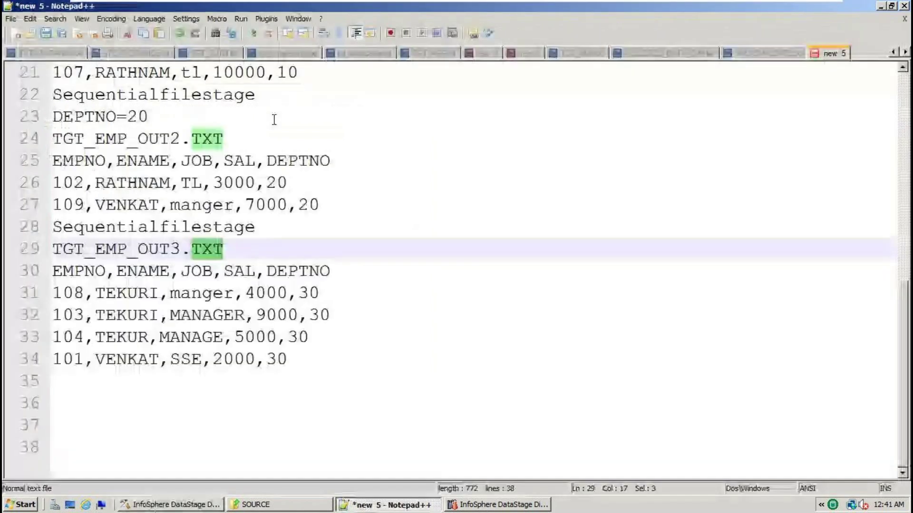
pyautogui.click(775, 53)
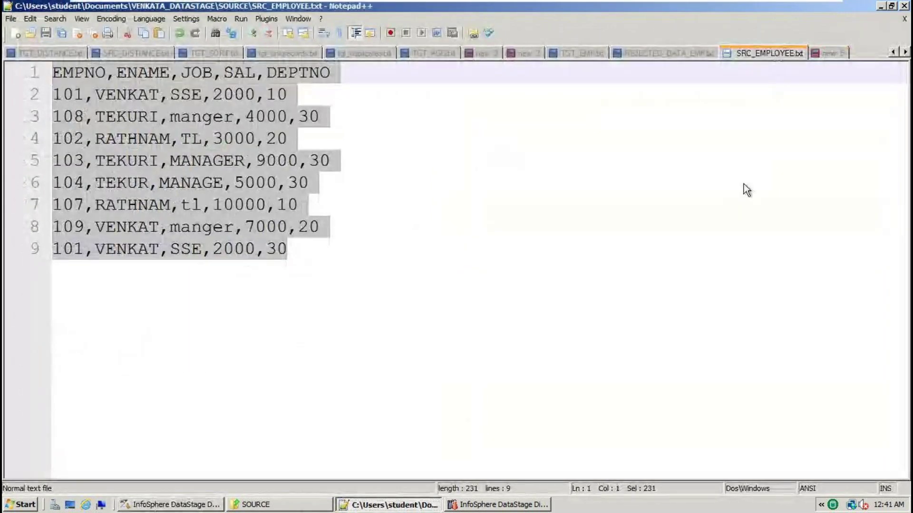
pyautogui.click(171, 504)
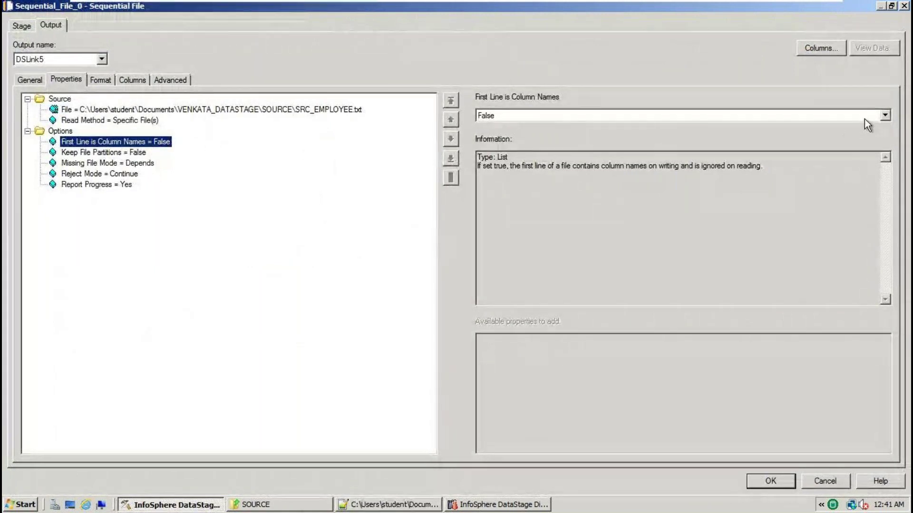
pyautogui.click(885, 115)
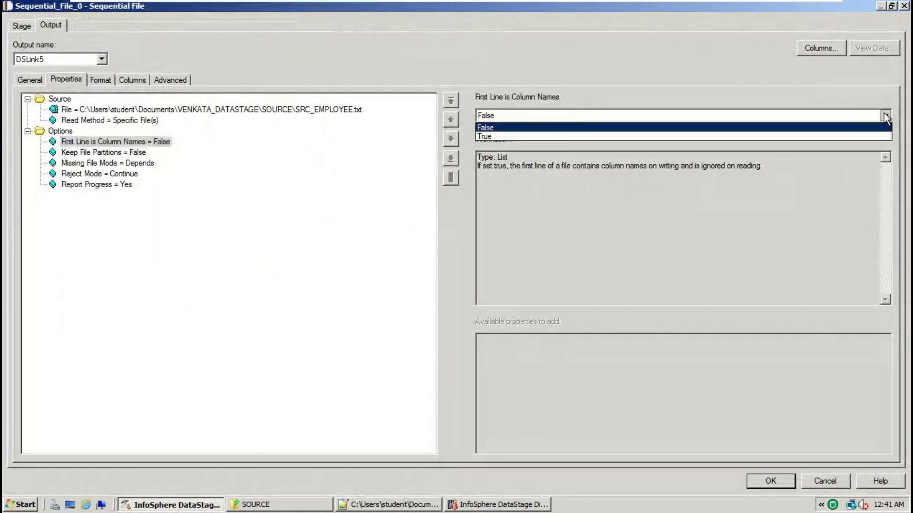
pyautogui.click(498, 137)
pyautogui.click(209, 110)
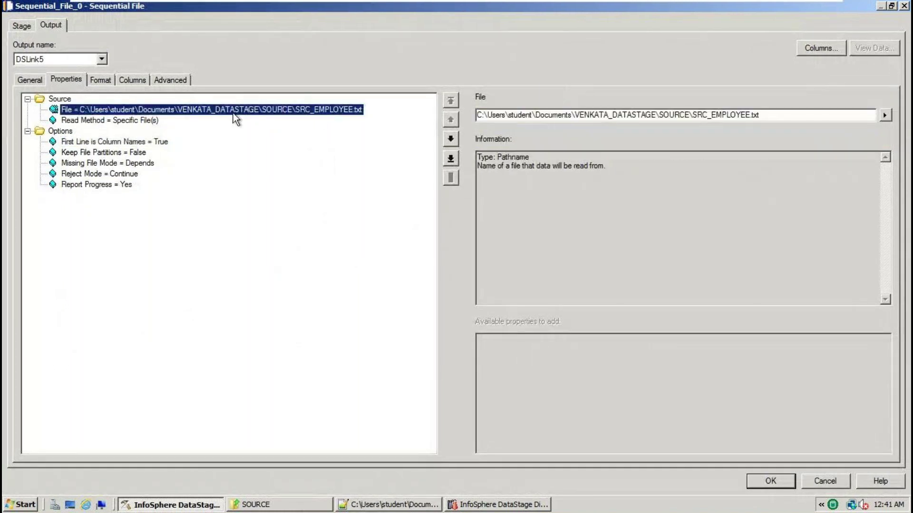
pyautogui.click(146, 144)
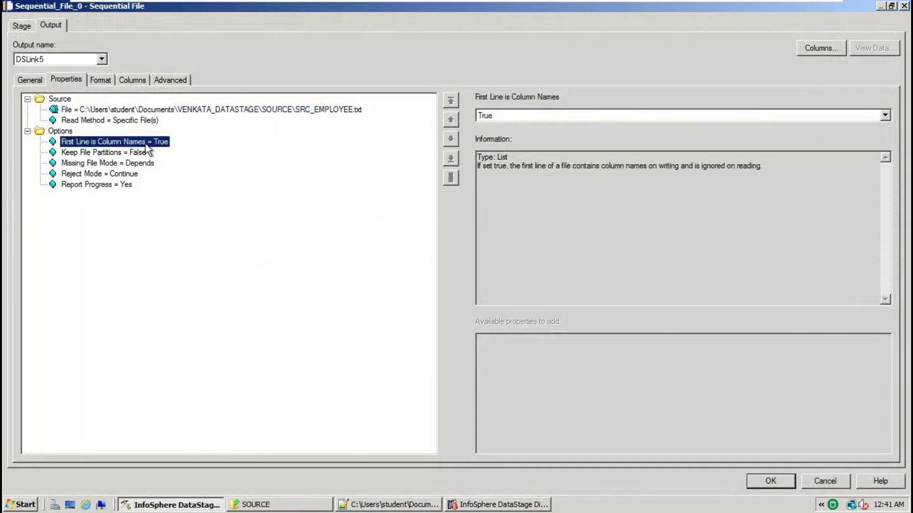
# Keep the comma delimiter and change Quote from double to none, checking against the source file
pyautogui.click(104, 81)
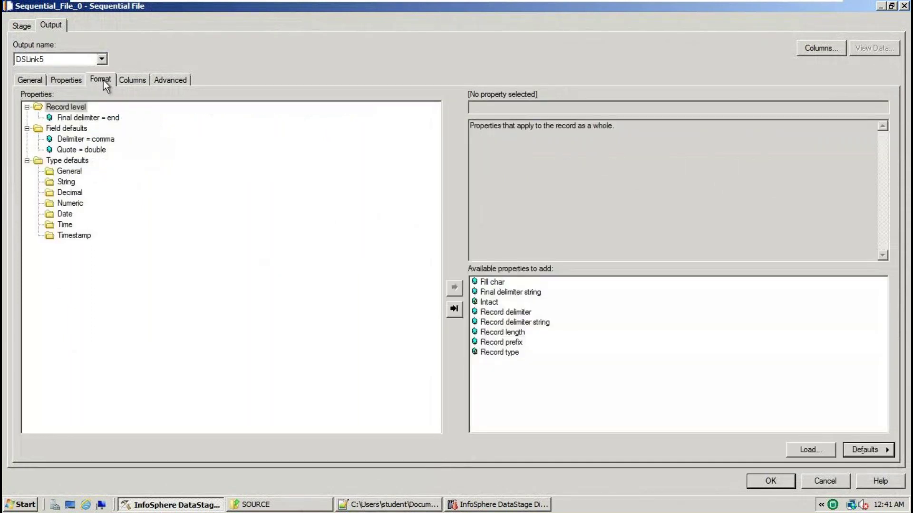
pyautogui.click(100, 140)
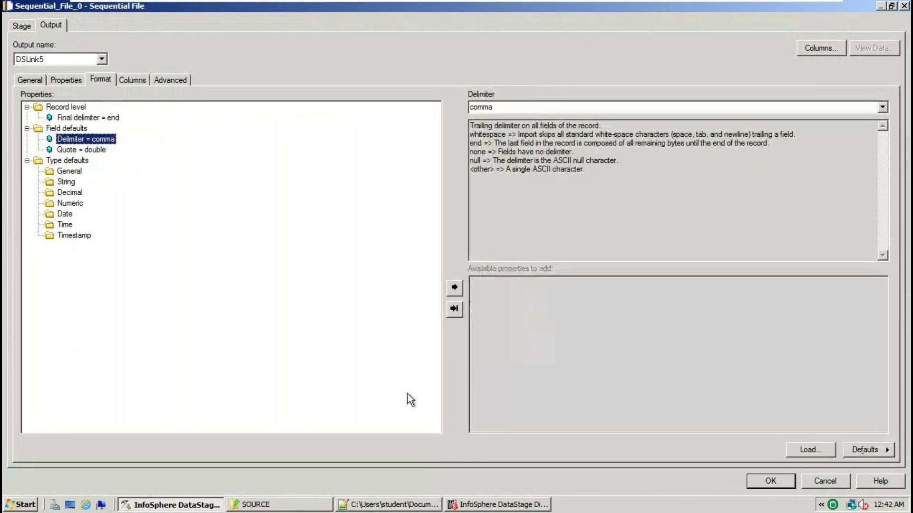
pyautogui.click(366, 506)
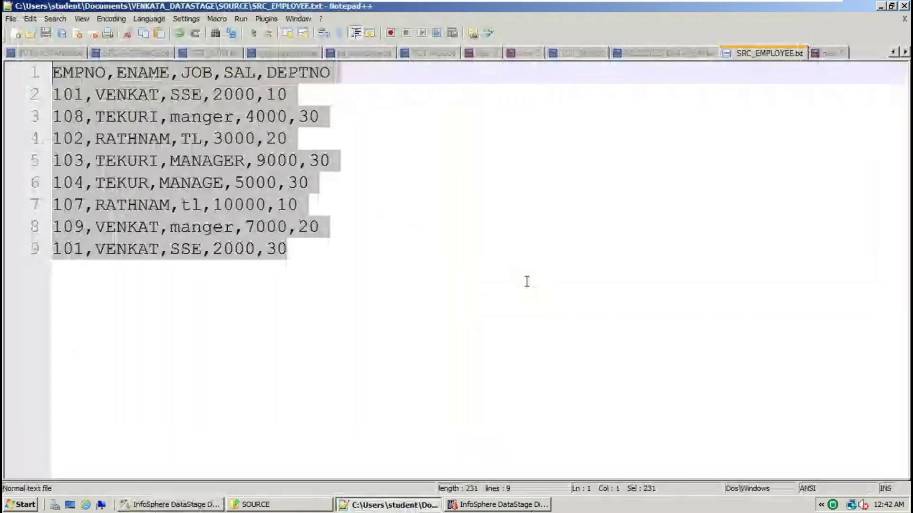
pyautogui.hotkey('alt', 'Tab')
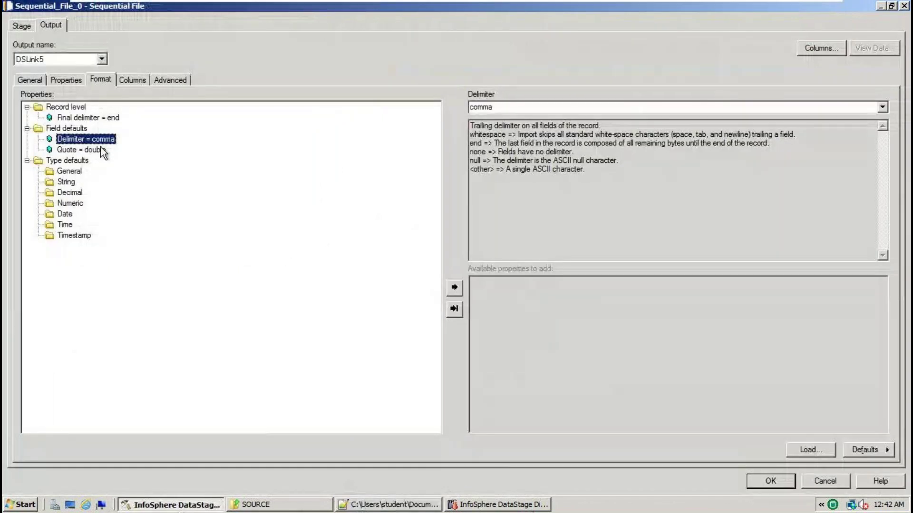
pyautogui.click(99, 150)
pyautogui.click(347, 506)
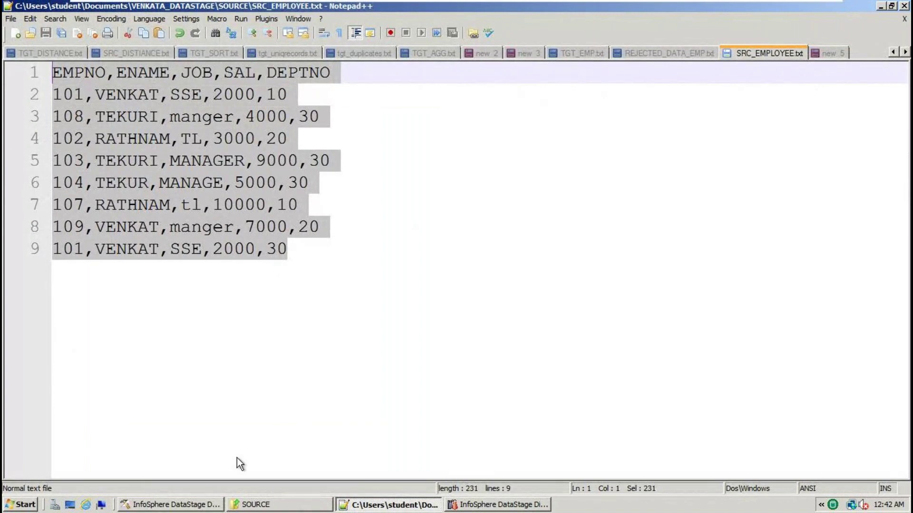
pyautogui.click(179, 505)
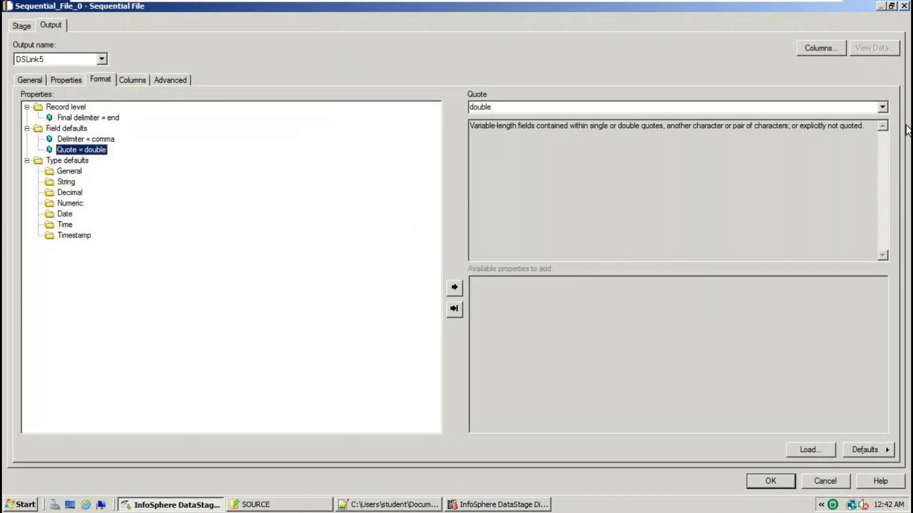
pyautogui.click(885, 107)
pyautogui.click(489, 149)
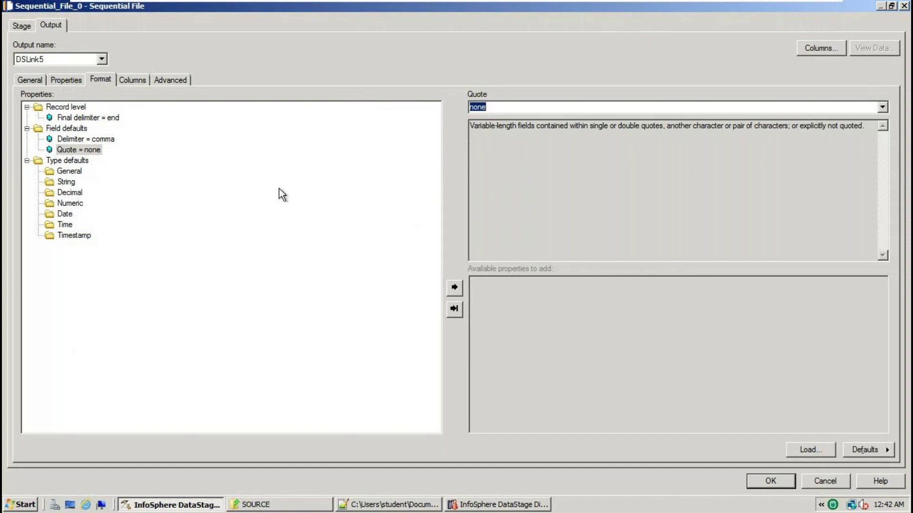
pyautogui.click(133, 81)
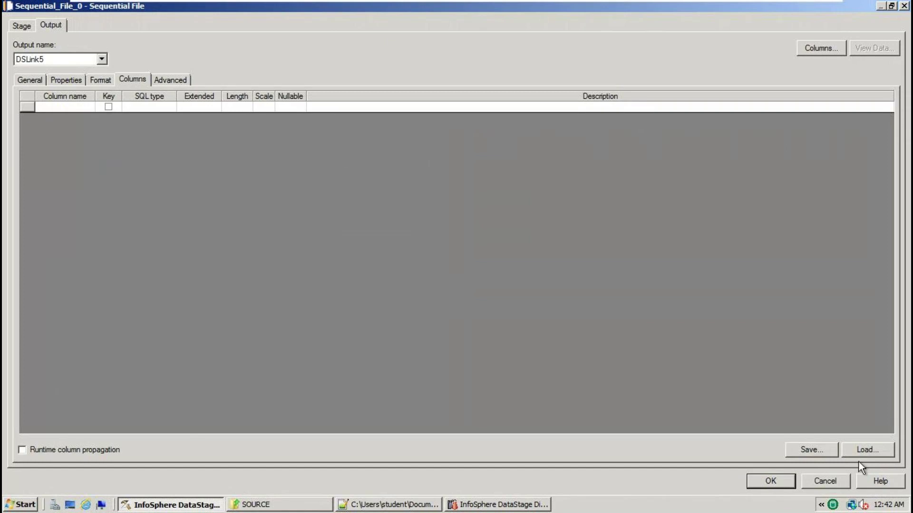
# From Load..., bring up the Table Definitions folder's Import Table Definition options
pyautogui.click(869, 445)
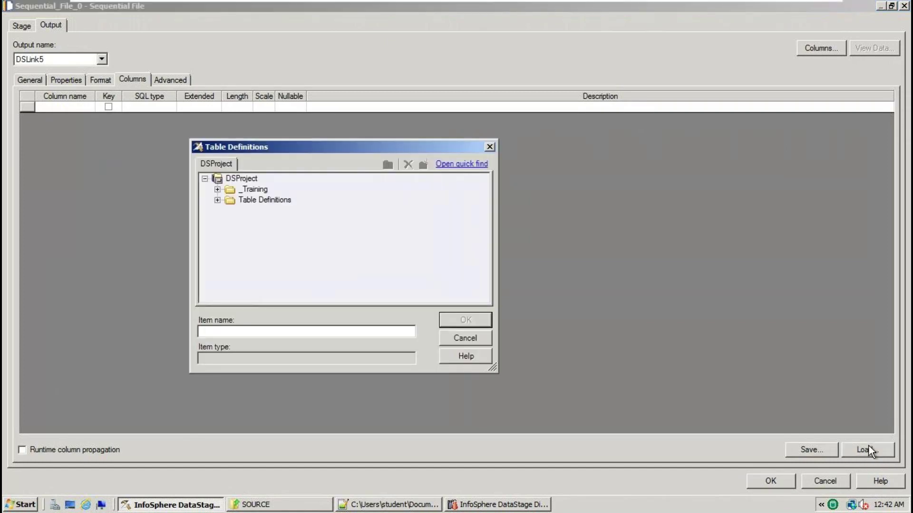
pyautogui.rightClick(269, 200)
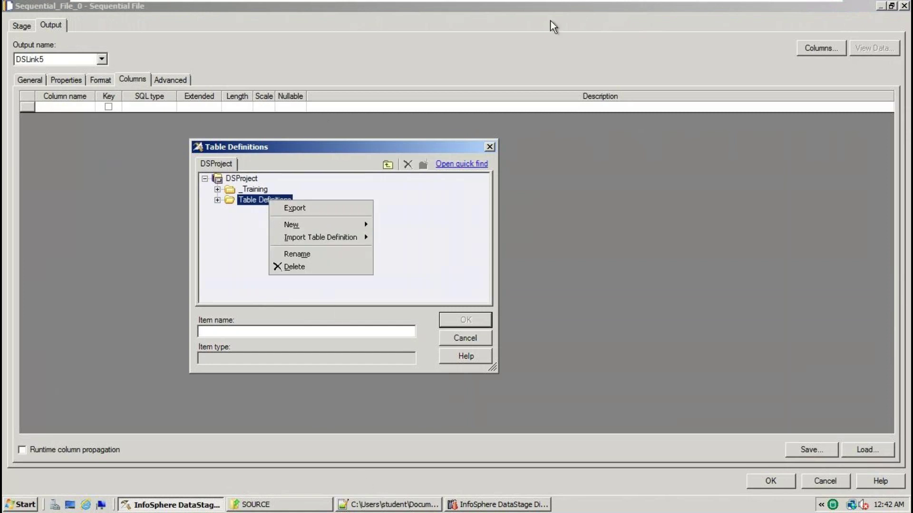
pyautogui.moveTo(341, 240)
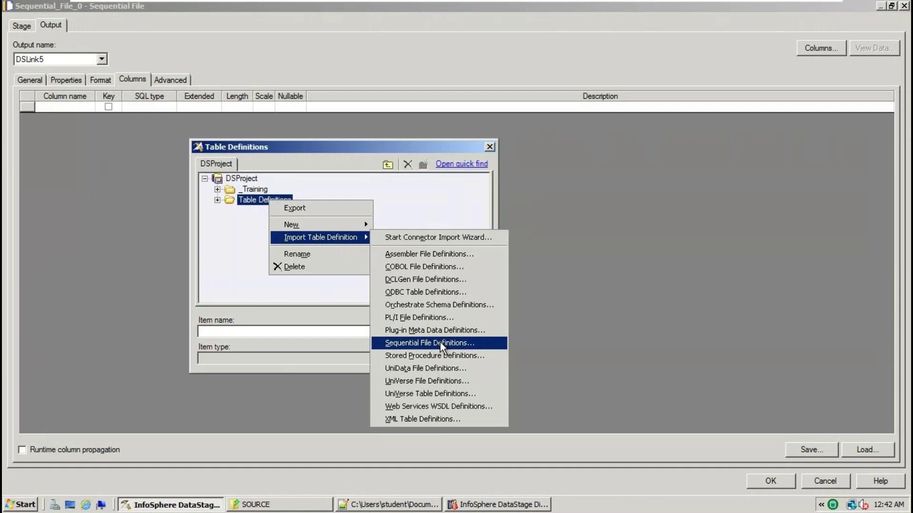
pyautogui.click(266, 196)
pyautogui.rightClick(267, 199)
pyautogui.moveTo(315, 232)
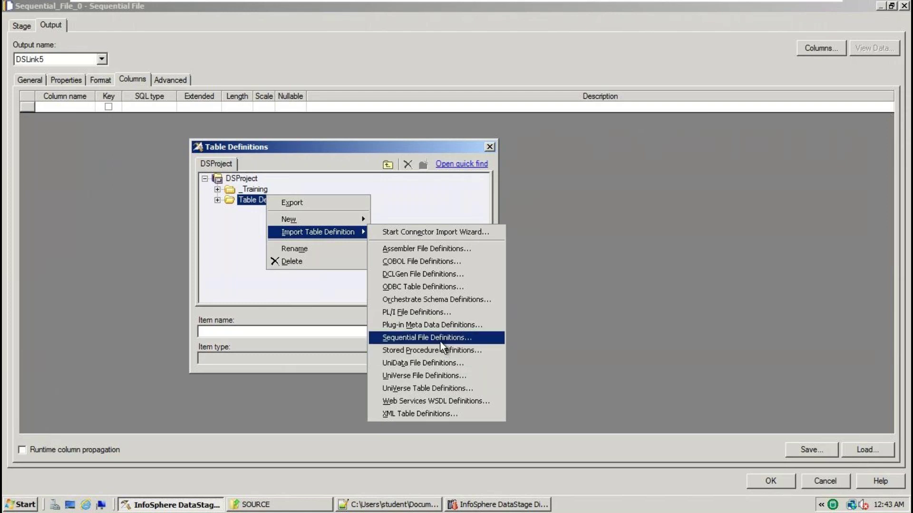
# Start a sequential file definition import and select SRC_EMPLOYEE.txt in the SOURCE folder
pyautogui.click(440, 339)
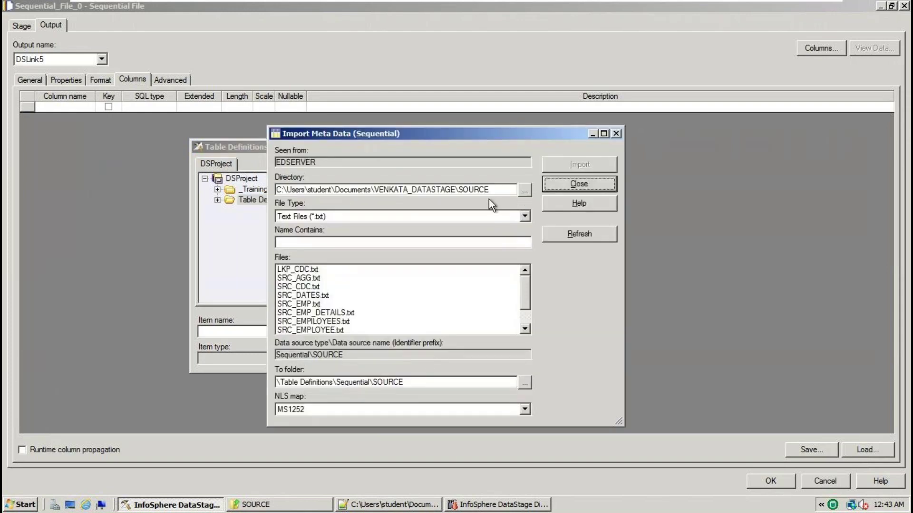
pyautogui.click(524, 190)
pyautogui.click(579, 312)
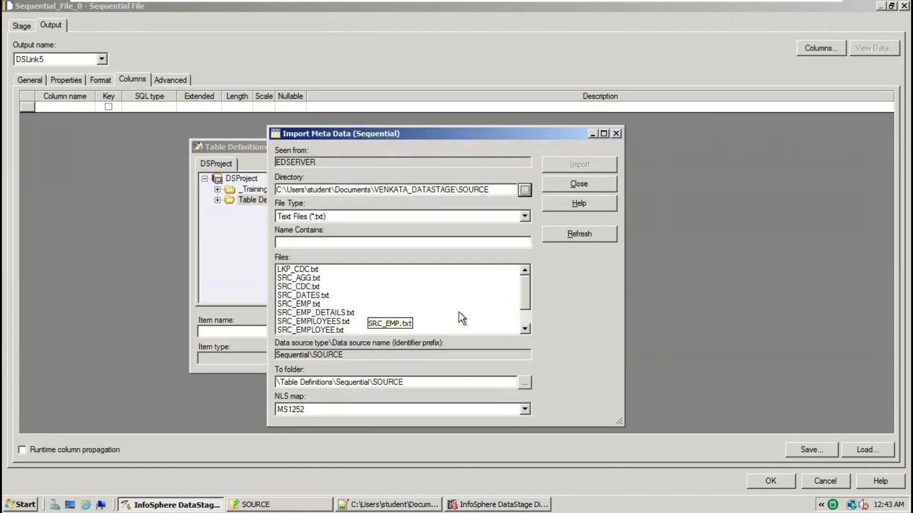
pyautogui.doubleClick(525, 328)
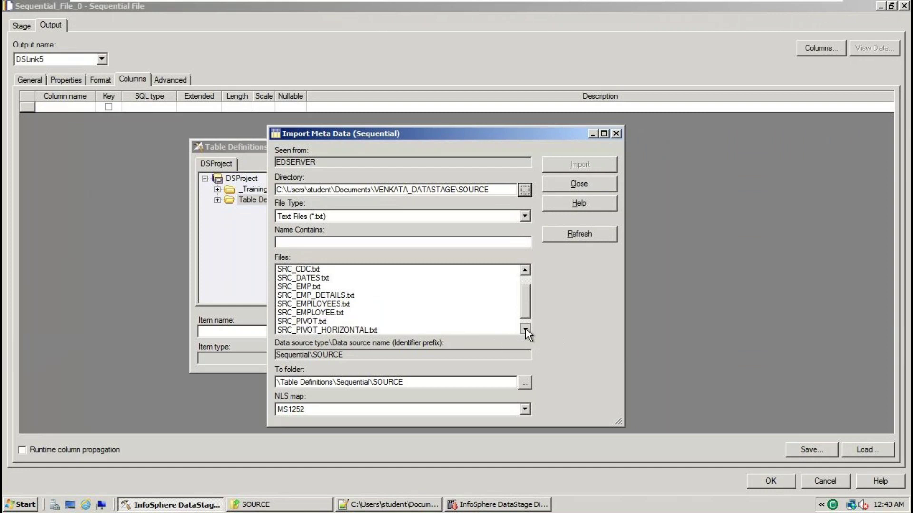
pyautogui.click(375, 316)
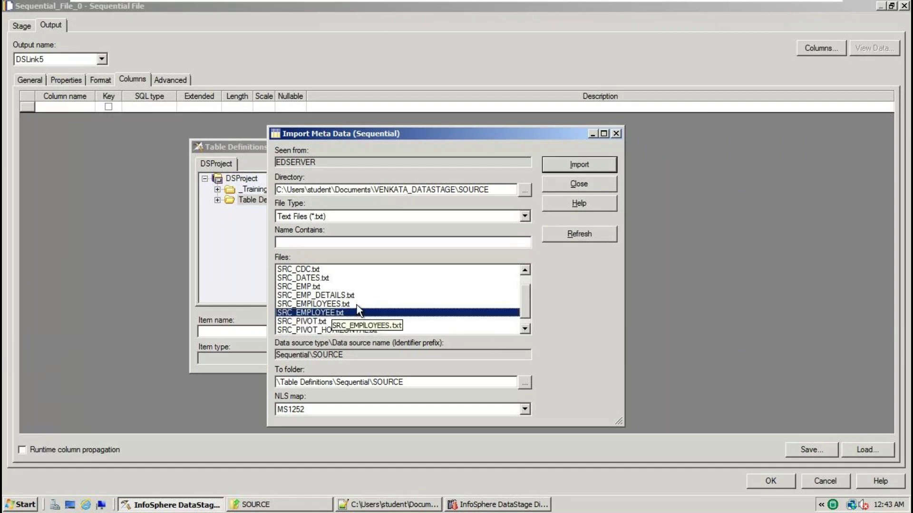
# Import its metadata using First line is column names, accepting the five columns EMPNO to DEPTNO
pyautogui.click(587, 169)
pyautogui.click(475, 185)
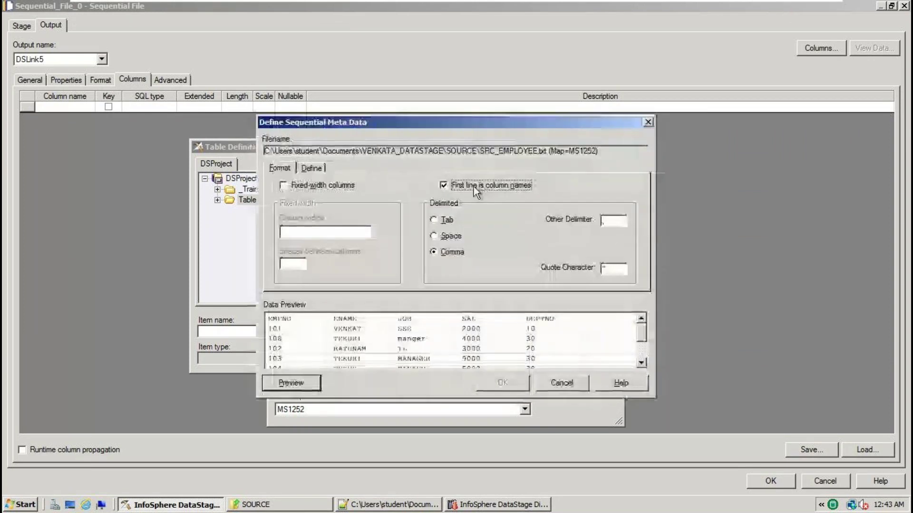
pyautogui.click(312, 172)
pyautogui.click(500, 381)
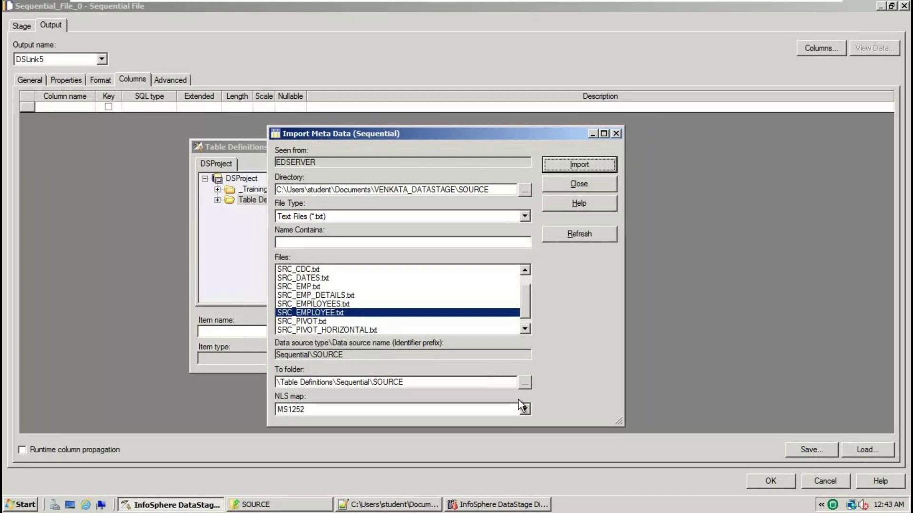
pyautogui.click(578, 184)
# Load all five columns of Sequential > SOURCE > SRC_EMPLOYEE.txt into DSLink5, then view the source file in Notepad++
pyautogui.click(217, 200)
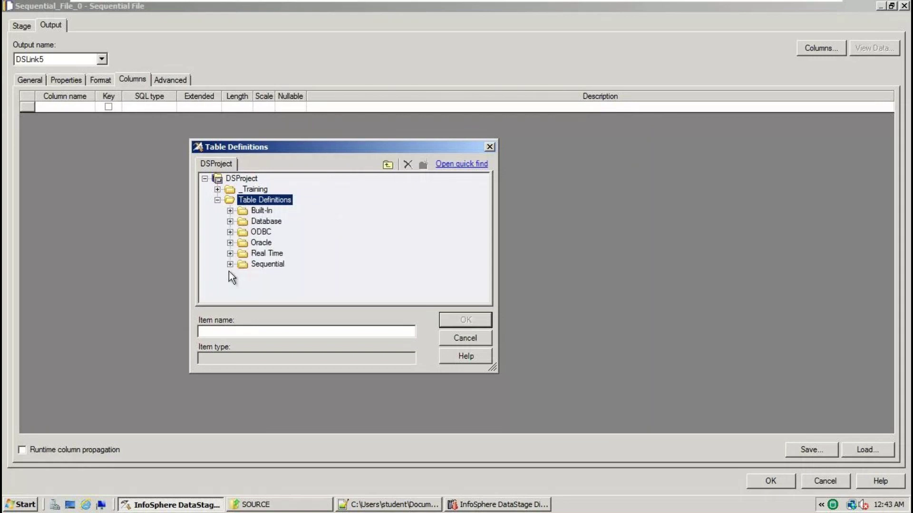
pyautogui.click(229, 265)
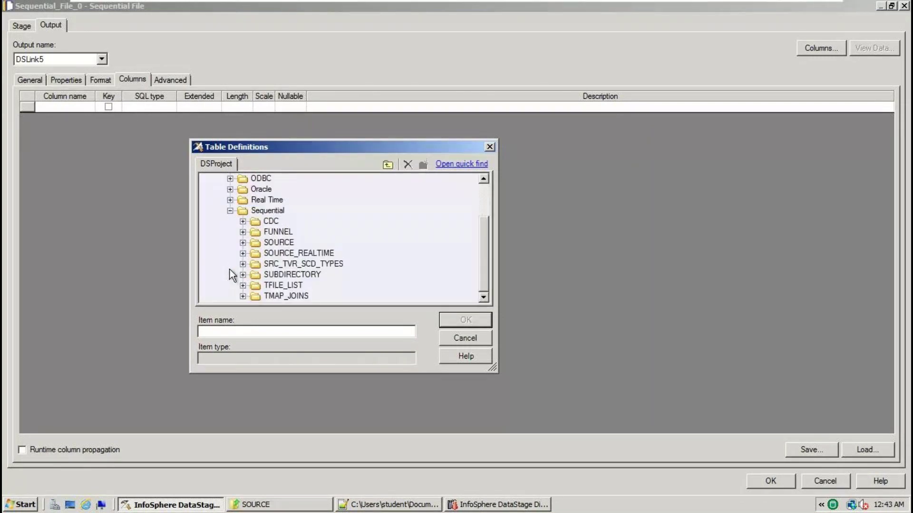
pyautogui.click(242, 242)
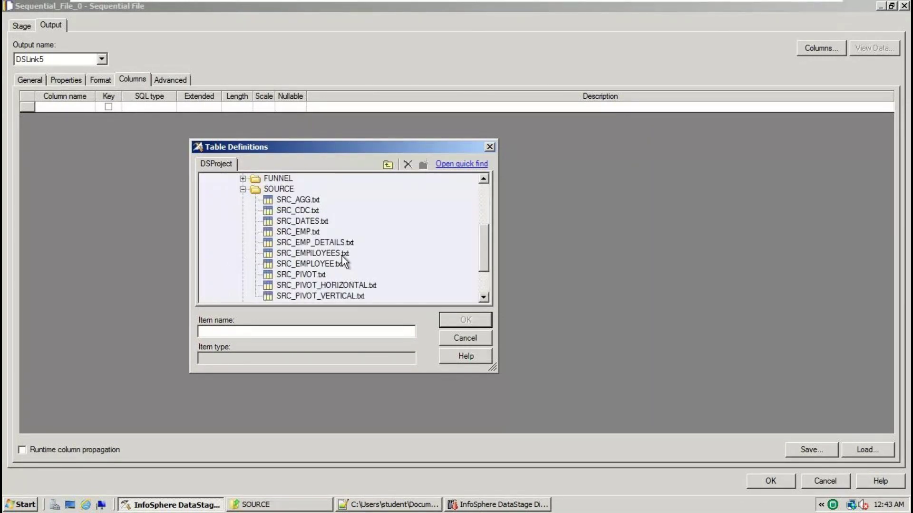
pyautogui.click(337, 263)
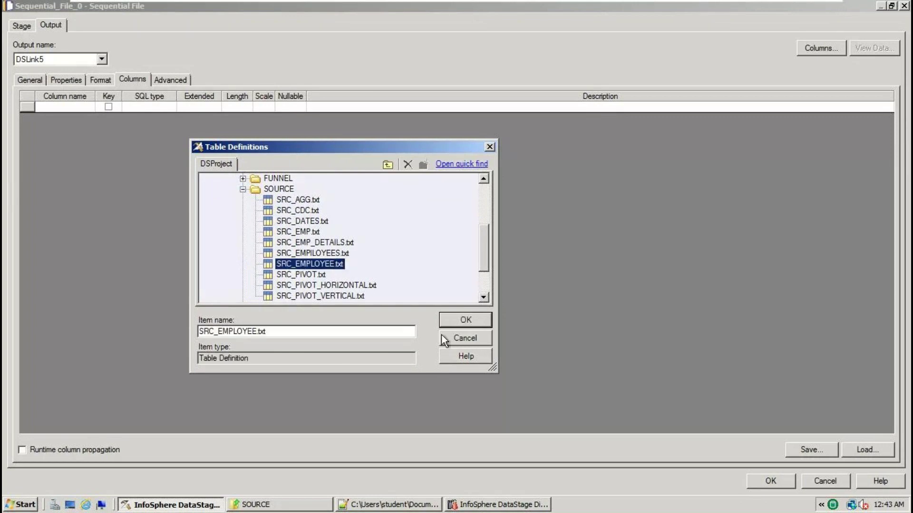
pyautogui.click(458, 320)
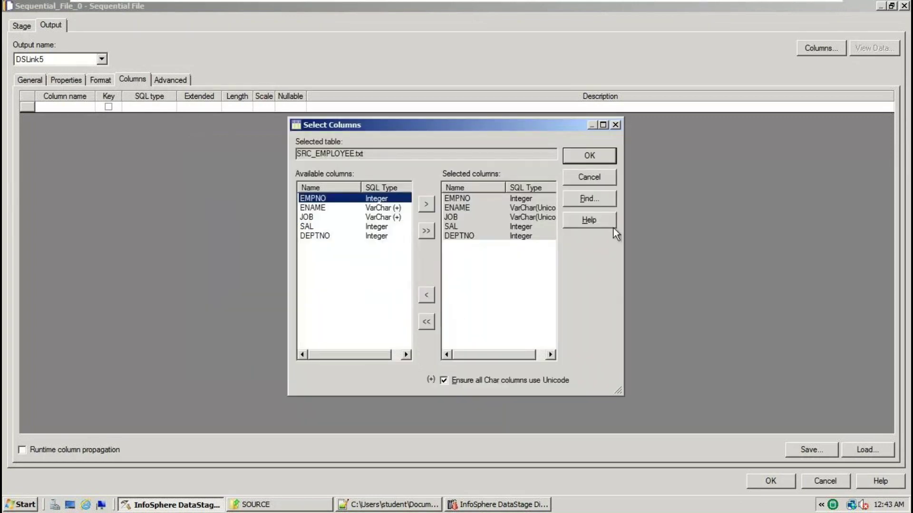
pyautogui.click(592, 155)
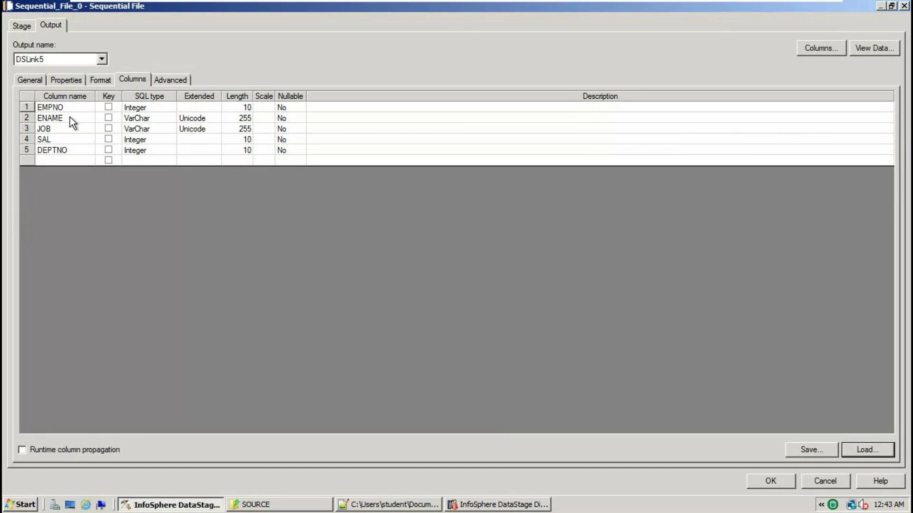
pyautogui.click(378, 500)
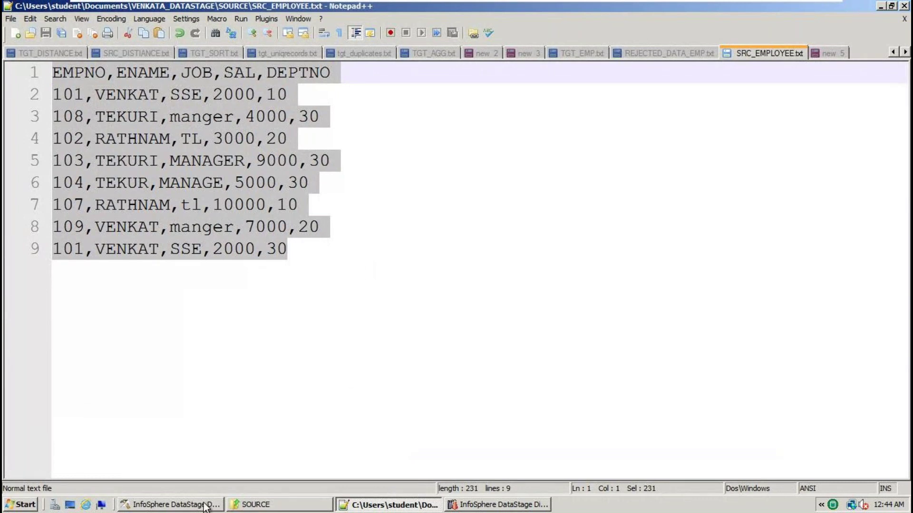
# Save the source stage settings and open the Filter_4 stage properties
pyautogui.click(246, 506)
pyautogui.click(772, 482)
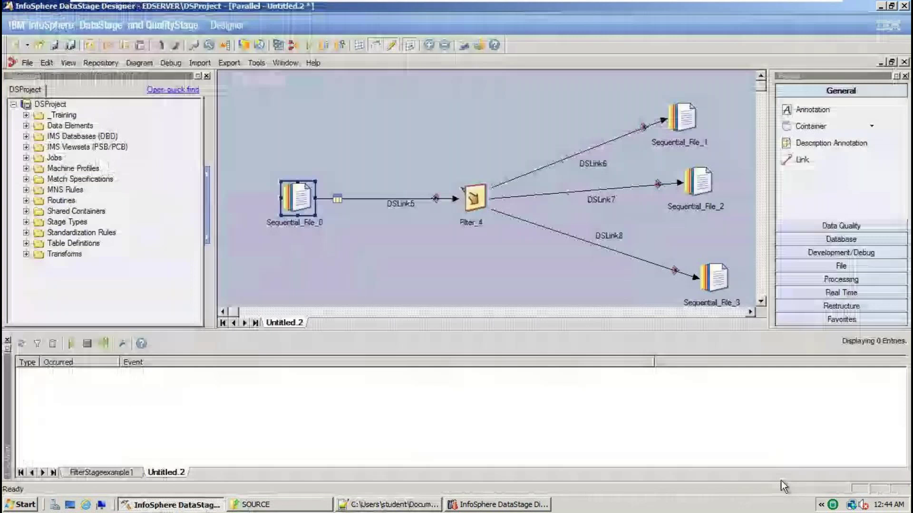
pyautogui.doubleClick(476, 194)
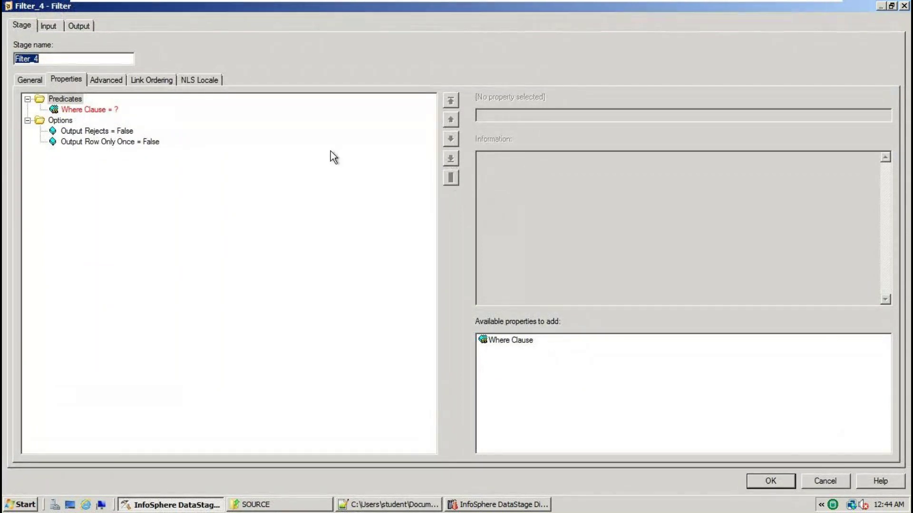
# Add the Where Clause DEPTNO=10 routed to output link 0
pyautogui.click(110, 112)
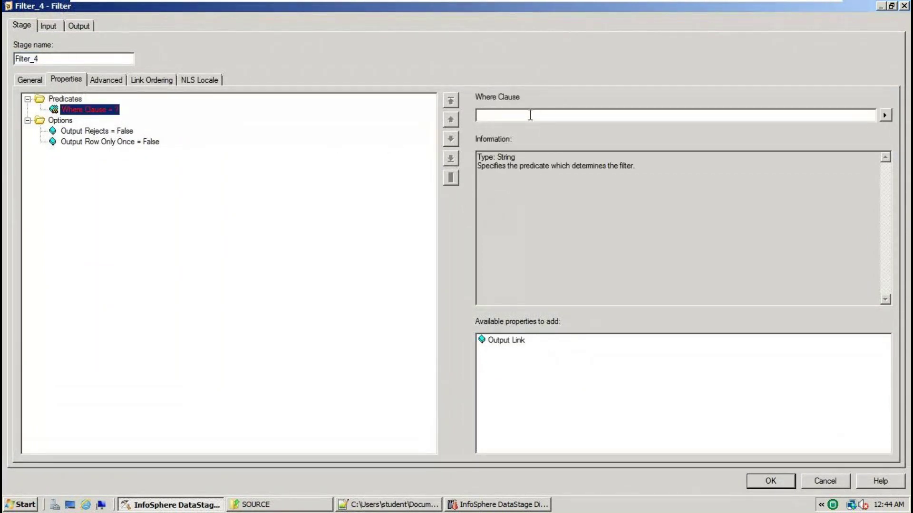
pyautogui.click(427, 504)
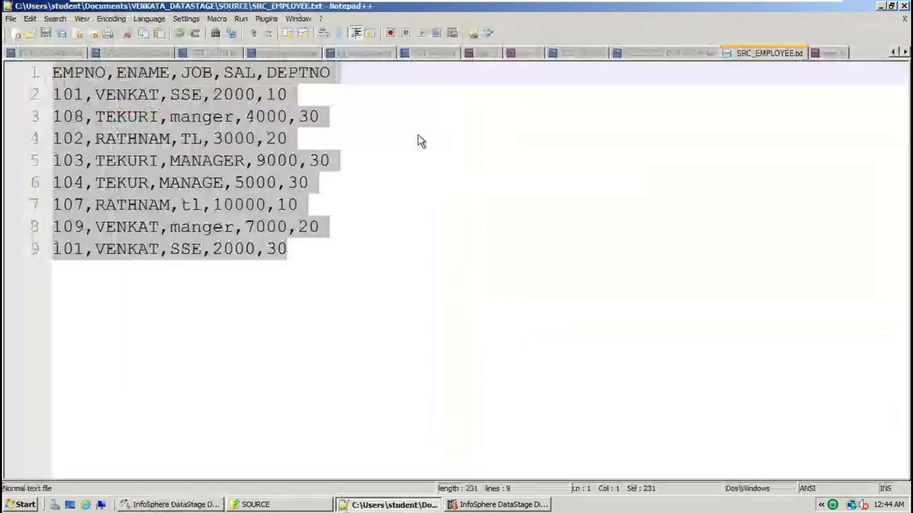
pyautogui.doubleClick(293, 73)
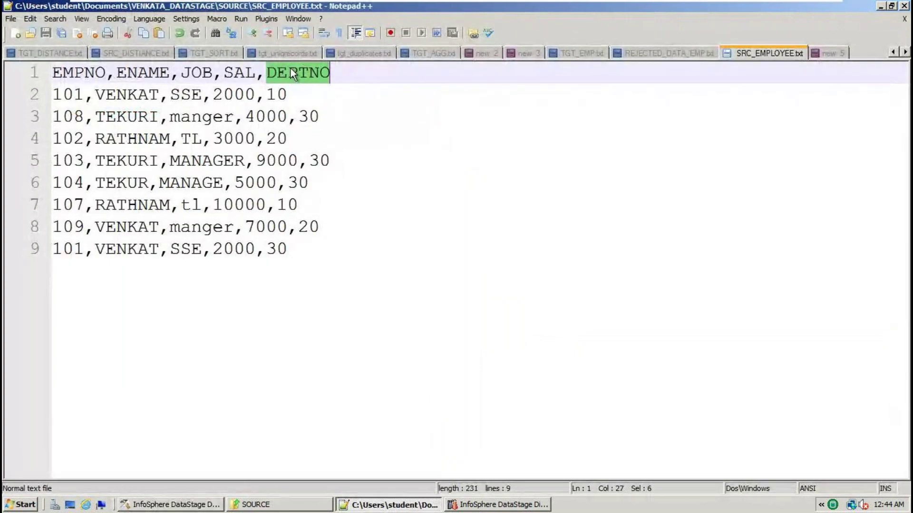
pyautogui.hotkey('alt', 'Tab')
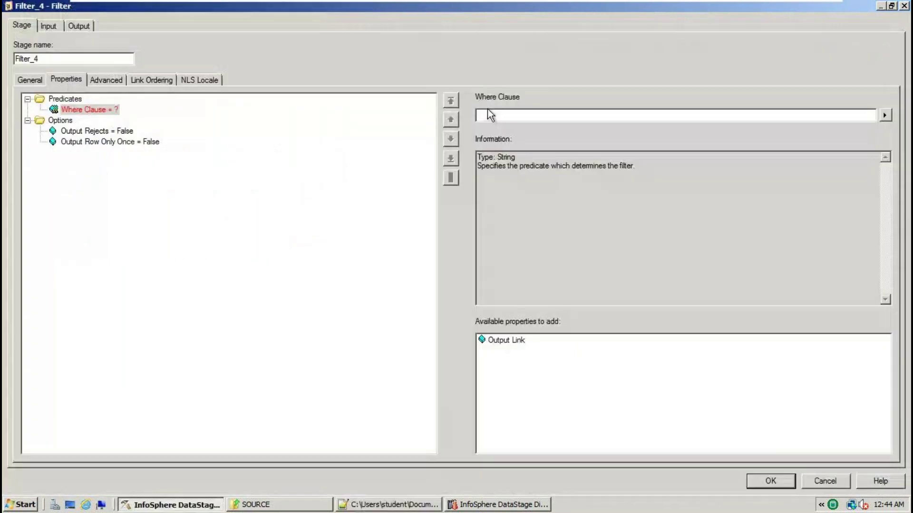
pyautogui.write('DEPTNO')
pyautogui.write('=10')
pyautogui.click(506, 346)
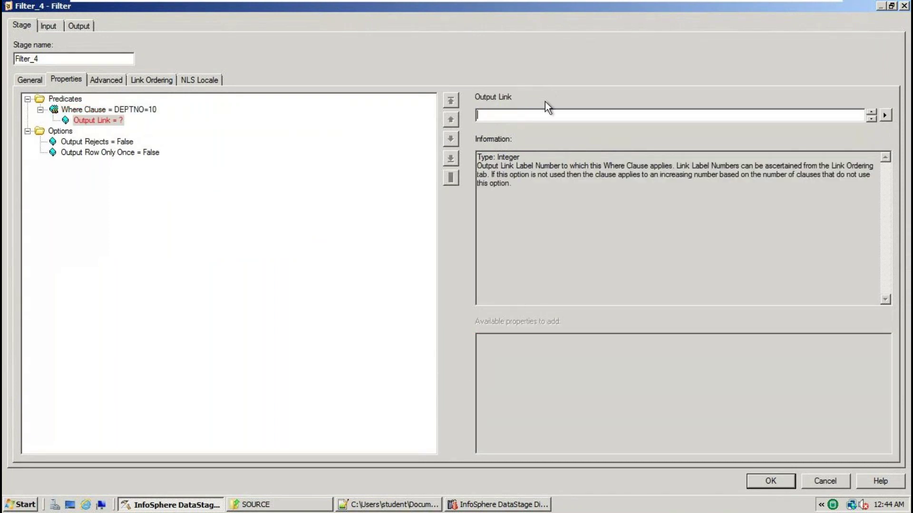
pyautogui.write('0')
pyautogui.click(65, 99)
# Add Where Clauses DEPTNO=20 to output link 1 and DEPTNO=30 to output link 2
pyautogui.click(520, 347)
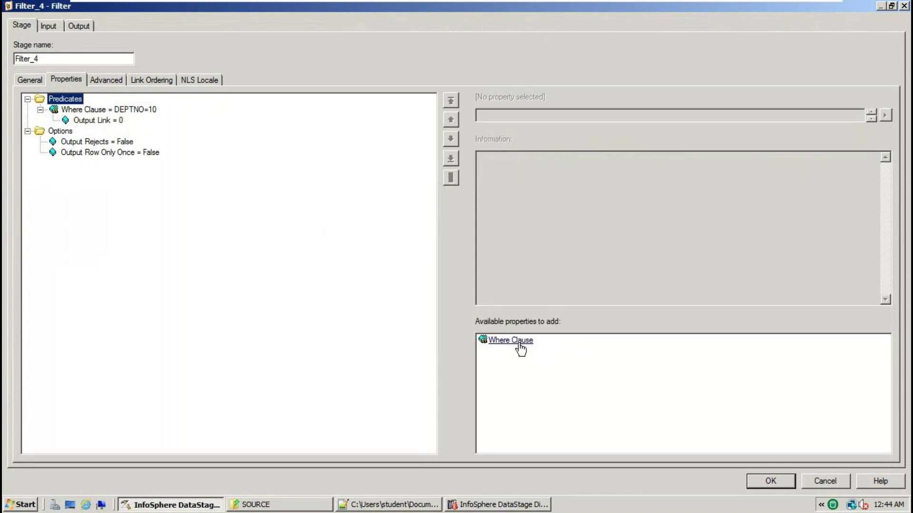
pyautogui.write('DEPTNO=')
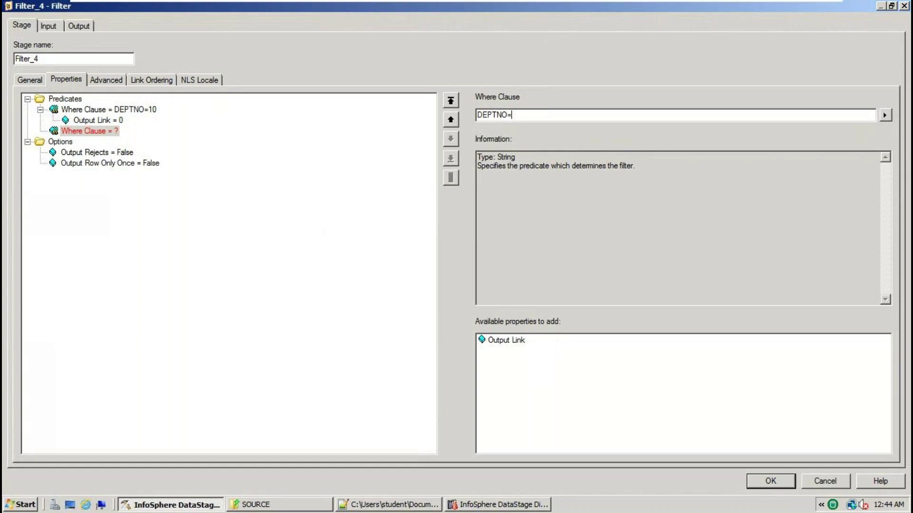
pyautogui.write('20')
pyautogui.click(512, 342)
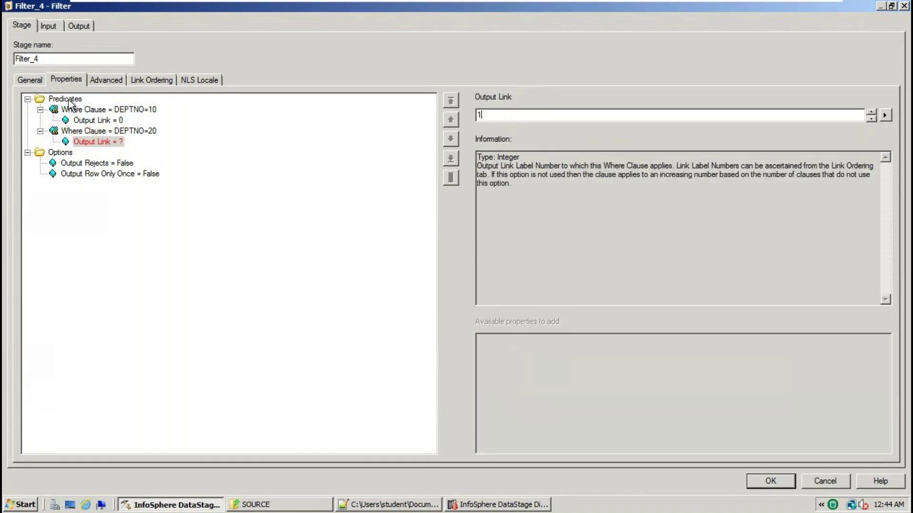
pyautogui.click(69, 99)
pyautogui.click(513, 341)
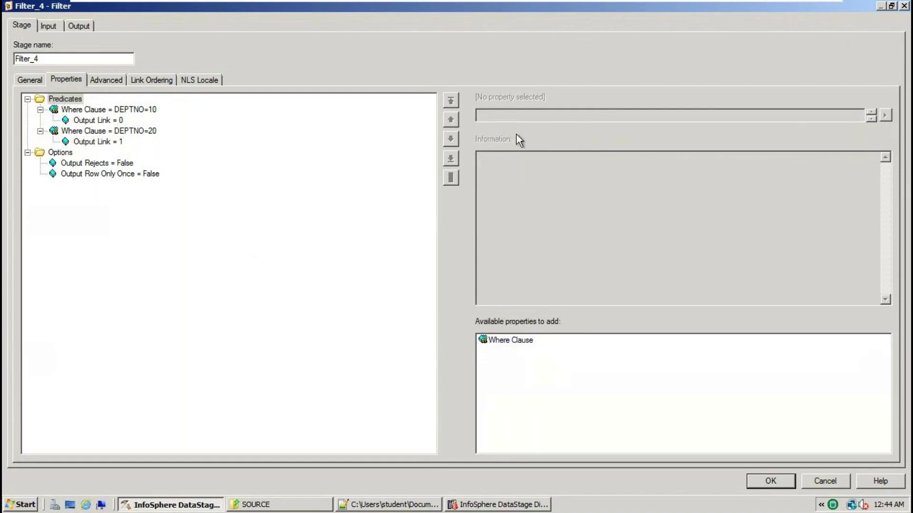
pyautogui.write('DEPTNO=30')
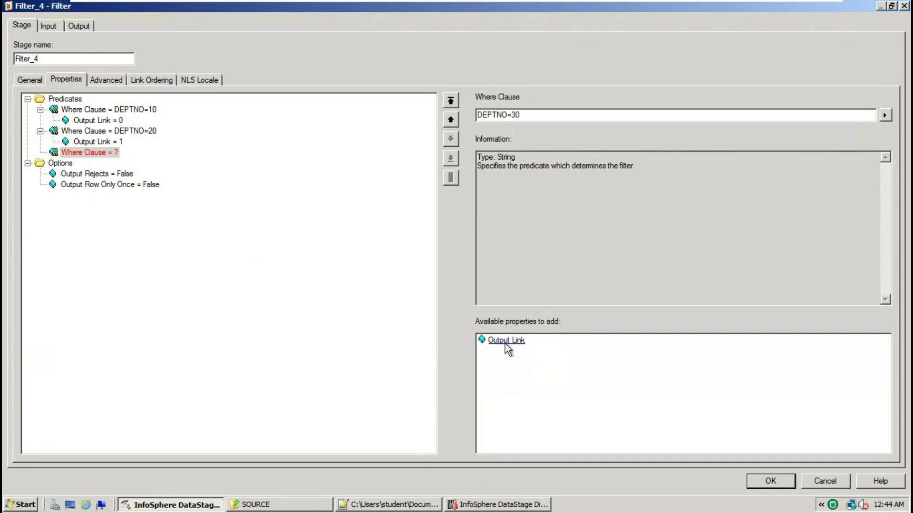
pyautogui.click(504, 342)
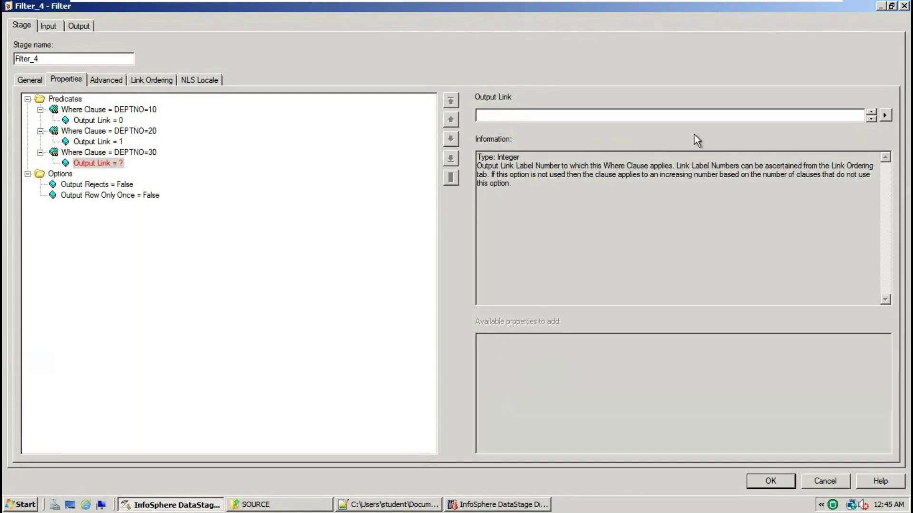
pyautogui.write('2')
pyautogui.click(138, 152)
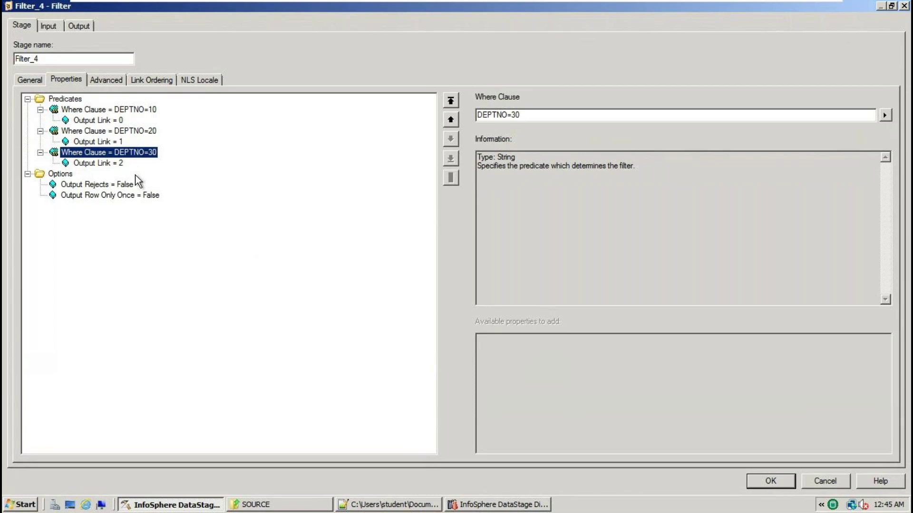
# Map all five columns, EMPNO to DEPTNO, onto DSLink6 and close the Filter_4 settings
pyautogui.click(80, 26)
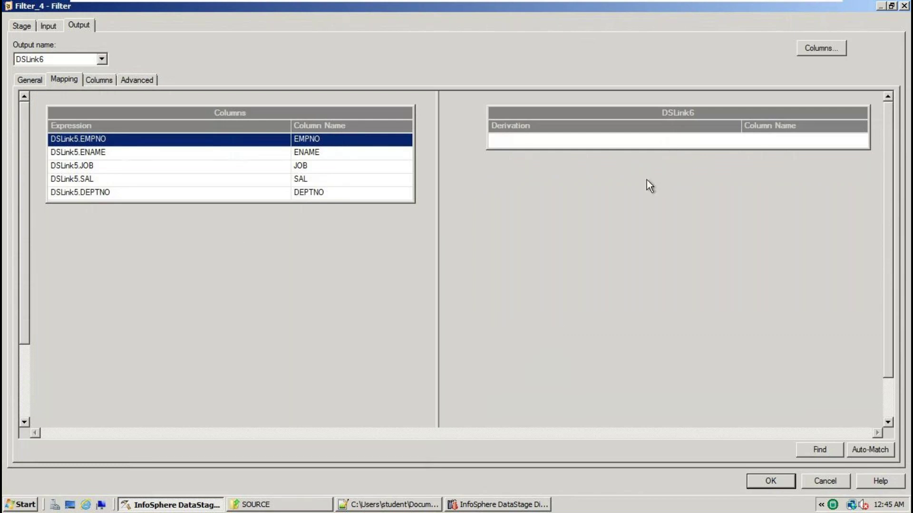
pyautogui.click(229, 114)
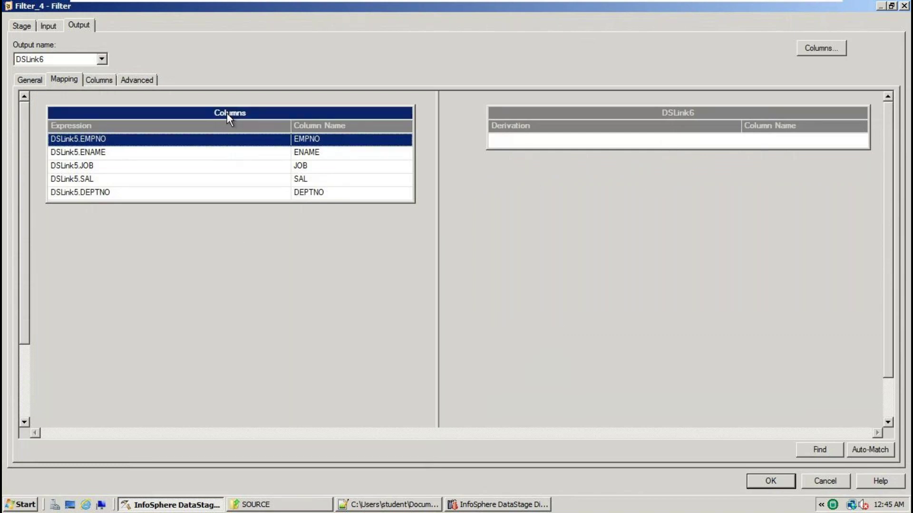
pyautogui.moveTo(226, 113); pyautogui.dragTo(730, 145)
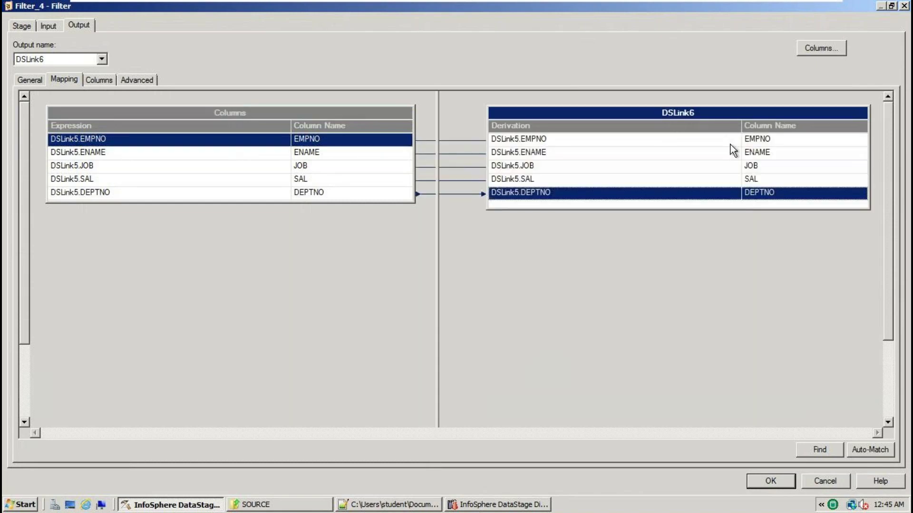
pyautogui.click(777, 480)
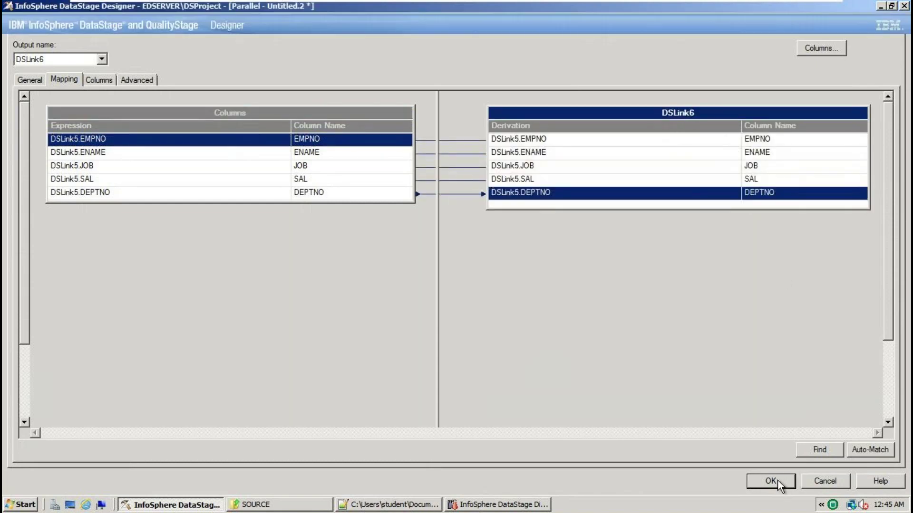
pyautogui.doubleClick(682, 117)
# Browse up from SOURCE to the TARGET folder for Sequential_File_1's target file
pyautogui.click(85, 108)
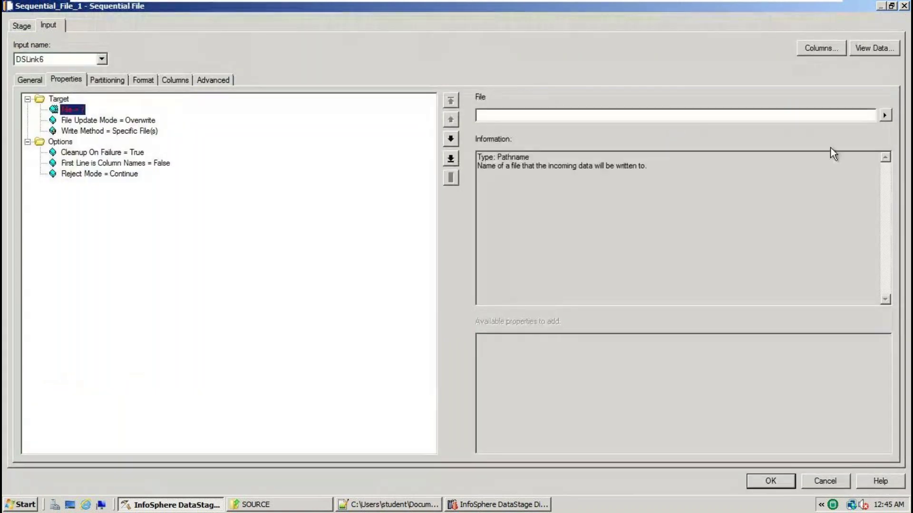
pyautogui.click(885, 115)
pyautogui.click(851, 139)
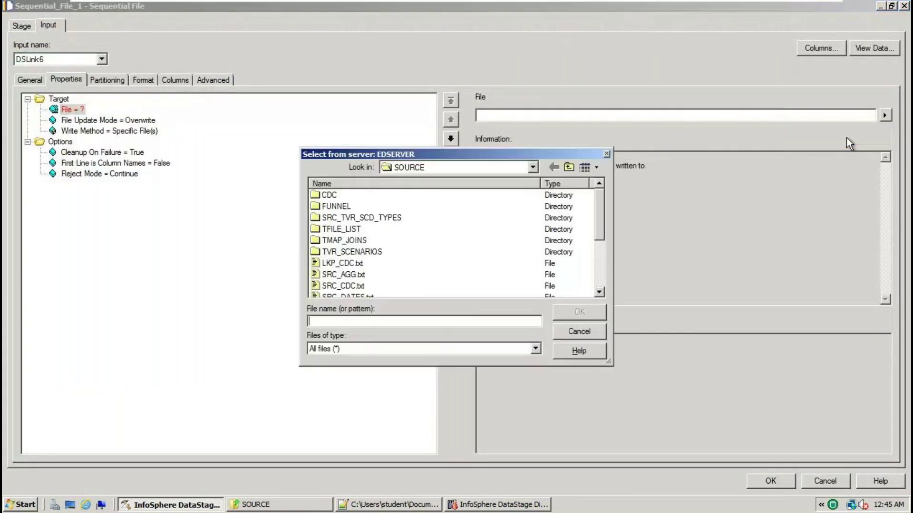
pyautogui.click(533, 169)
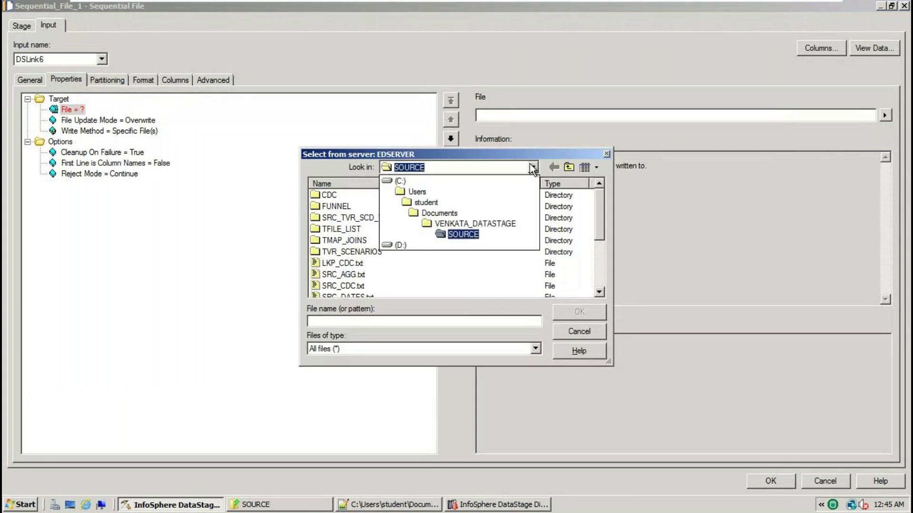
pyautogui.click(492, 225)
pyautogui.doubleClick(338, 208)
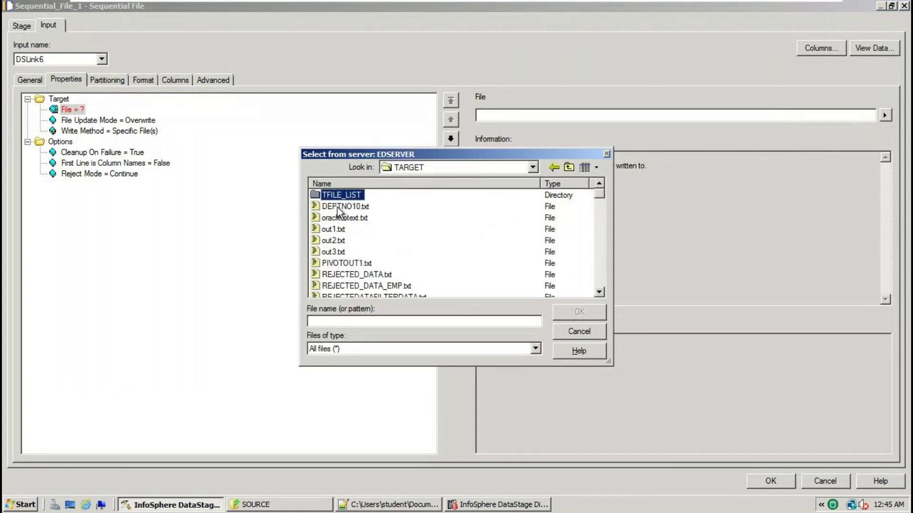
pyautogui.click(328, 321)
pyautogui.write('TGT_DEPTNO')
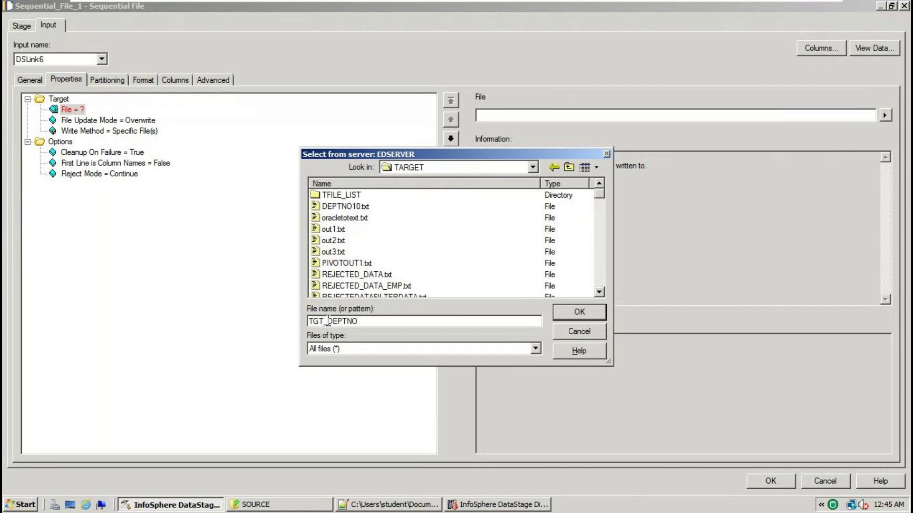
# Name the target file TGT_EMP_OUT1.txt, copying the name from the notes, and commit the path
pyautogui.click(364, 507)
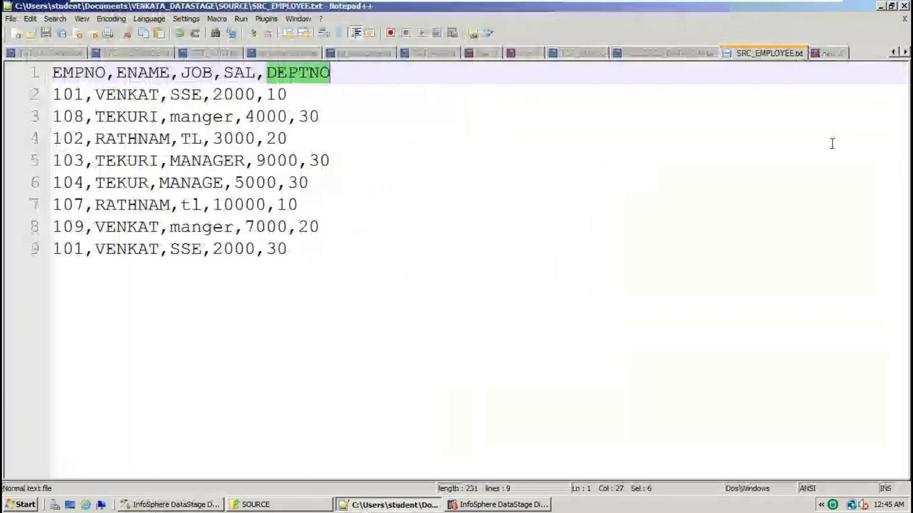
pyautogui.click(833, 55)
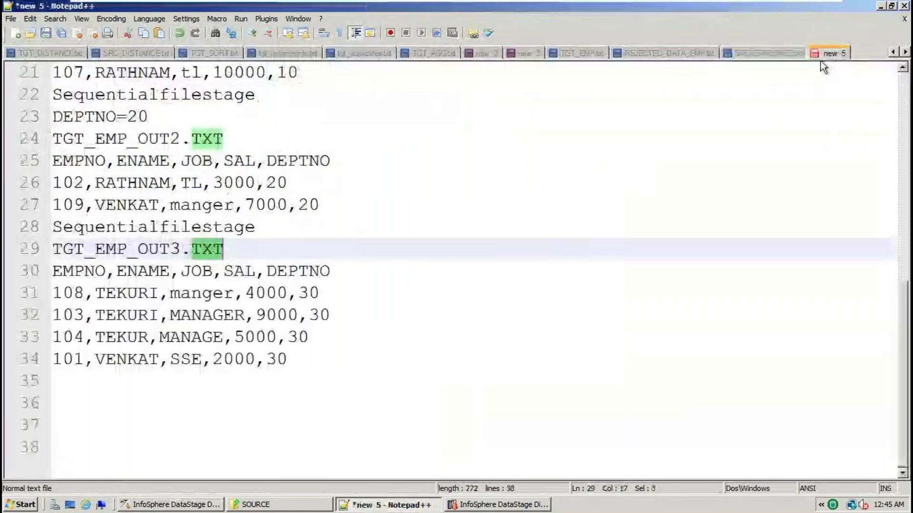
pyautogui.scroll(3, 147, 227)
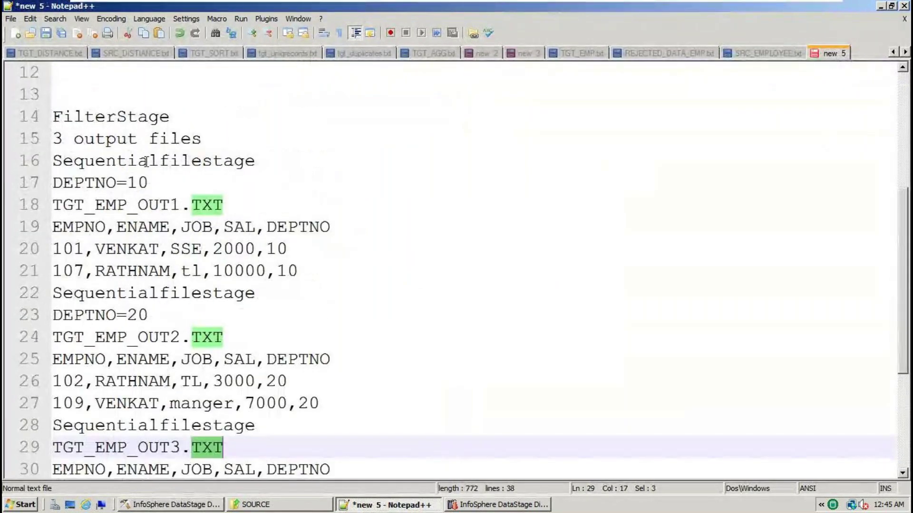
pyautogui.moveTo(179, 205); pyautogui.dragTo(38, 209)
pyautogui.hotkey('ctrl', 'c')
pyautogui.hotkey('alt', 'Tab')
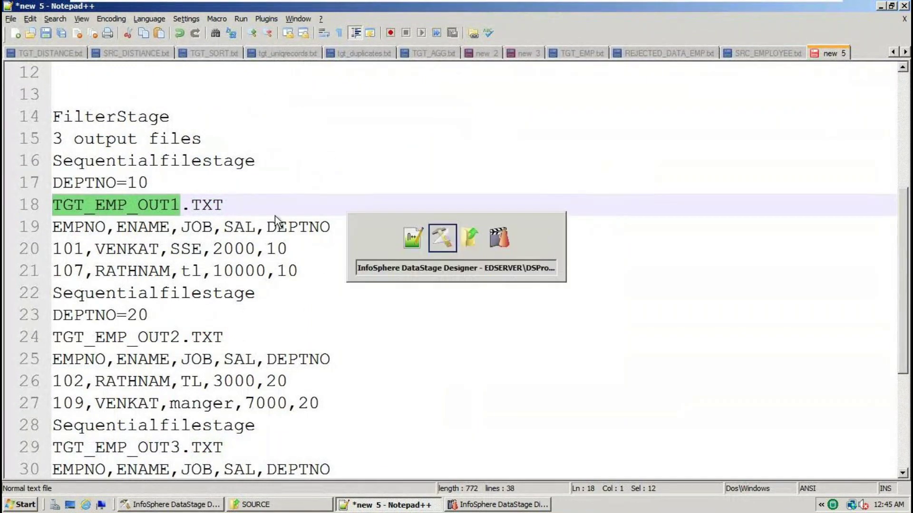
pyautogui.hotkey('ctrl', 'v')
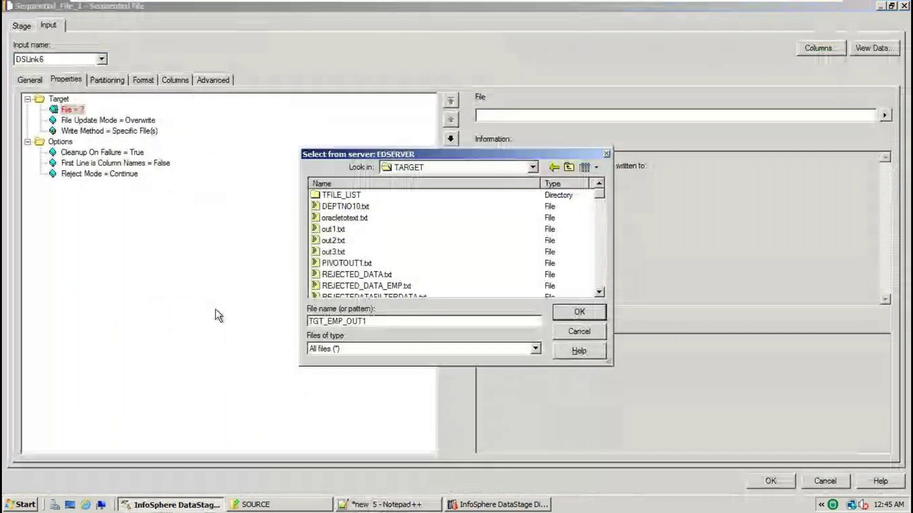
pyautogui.write('.txt')
pyautogui.click(584, 313)
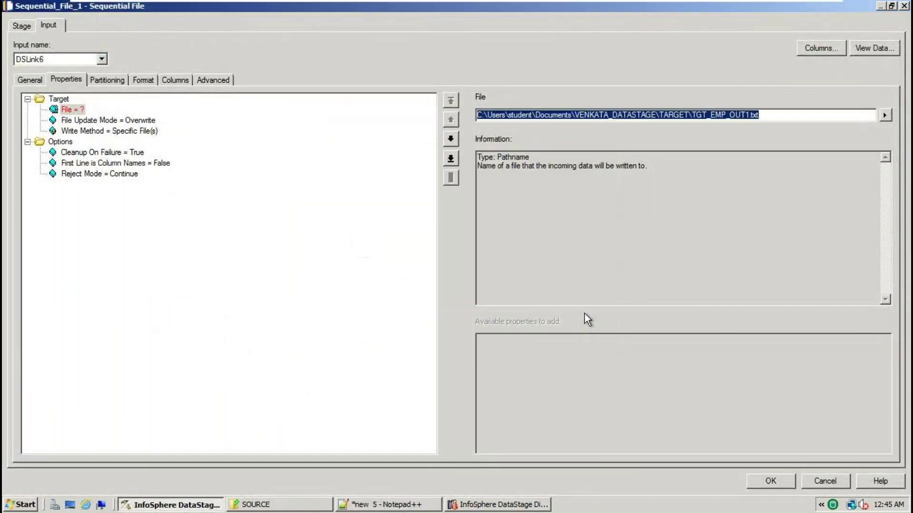
pyautogui.click(132, 162)
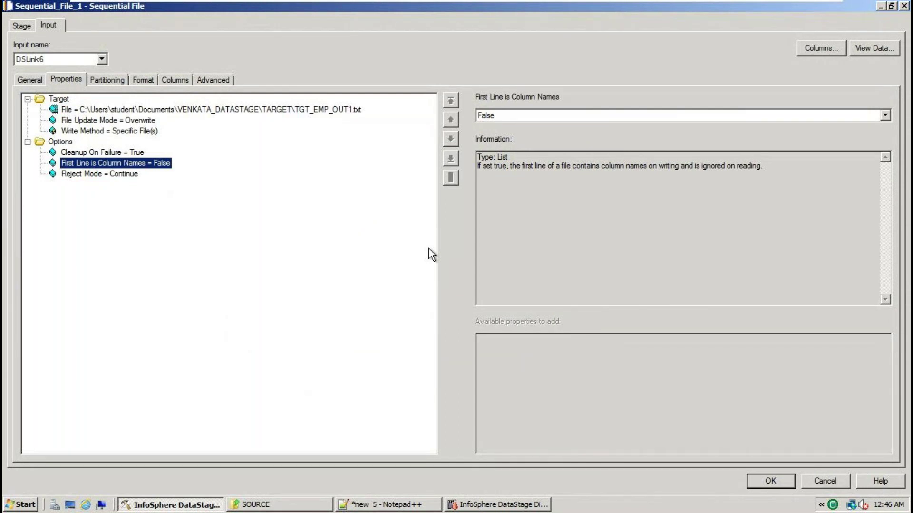
# Set Sequential_File_1's First Line is Column Names to True and its field Quote to none
pyautogui.click(884, 115)
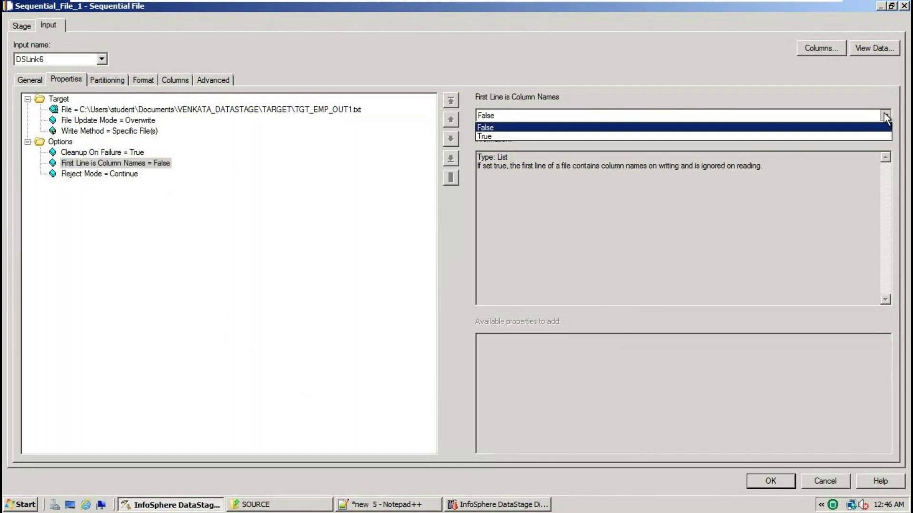
pyautogui.click(489, 136)
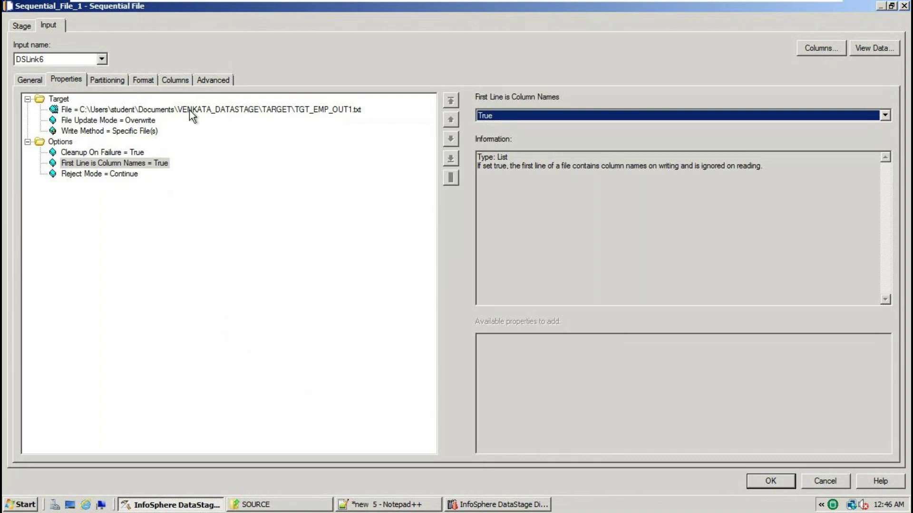
pyautogui.click(144, 81)
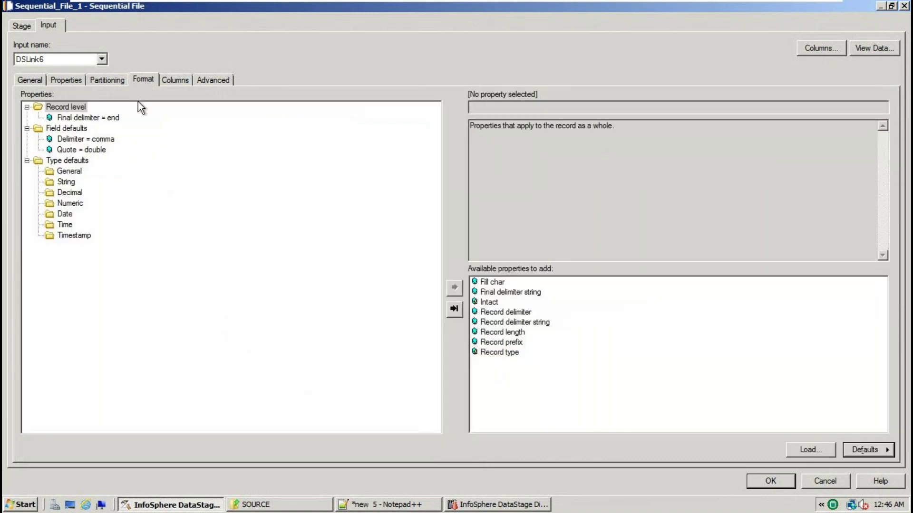
pyautogui.click(97, 140)
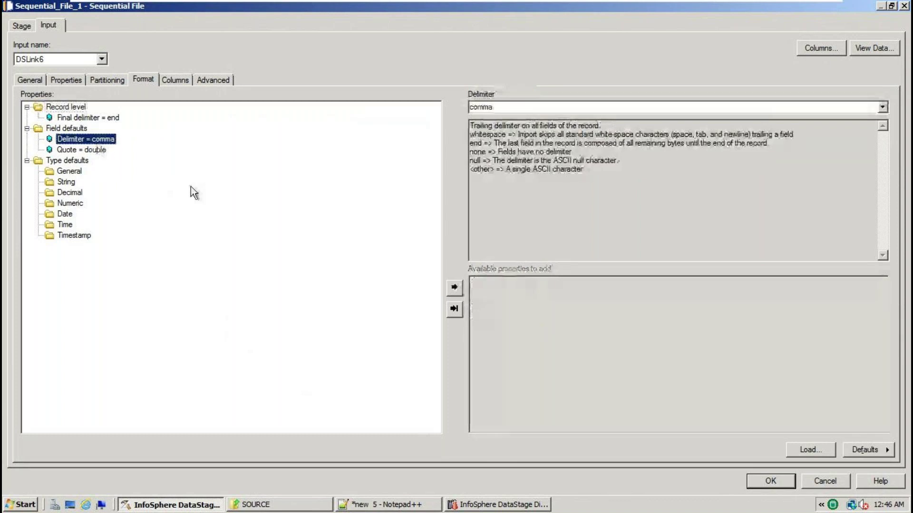
pyautogui.click(96, 152)
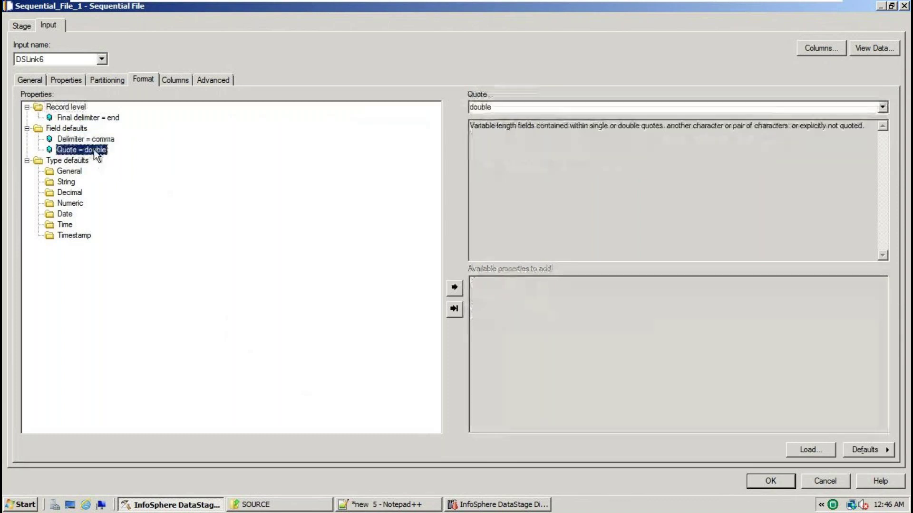
pyautogui.click(882, 107)
pyautogui.click(481, 145)
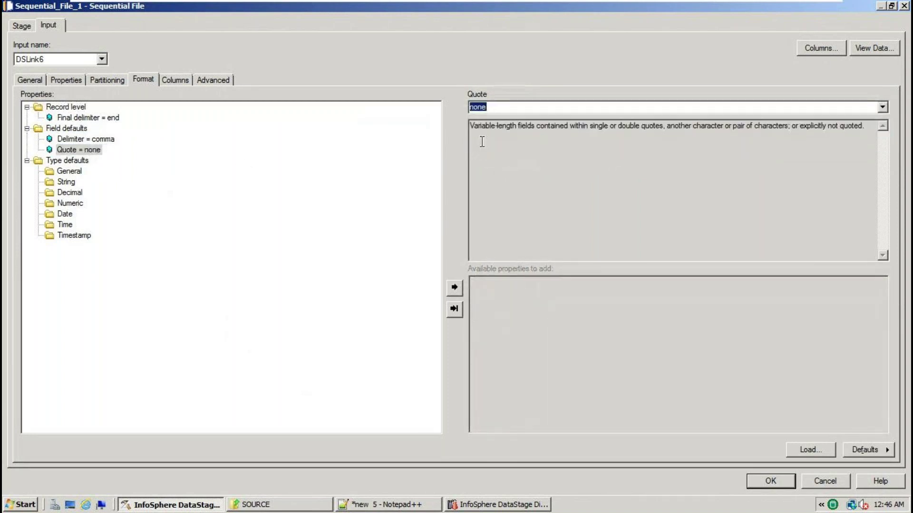
pyautogui.click(766, 481)
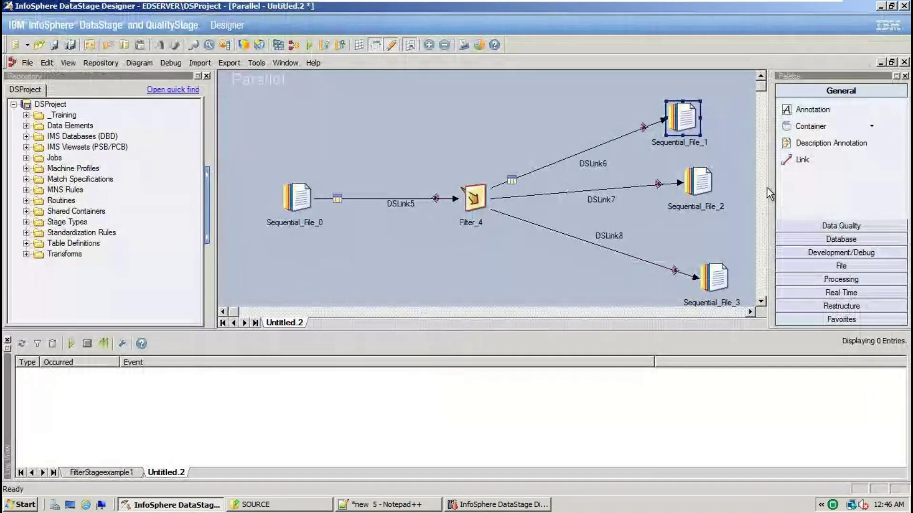
# Point Sequential_File_2 at TGT_EMP_OUT2.txt in the TARGET folder, copying the name from the notes
pyautogui.doubleClick(699, 183)
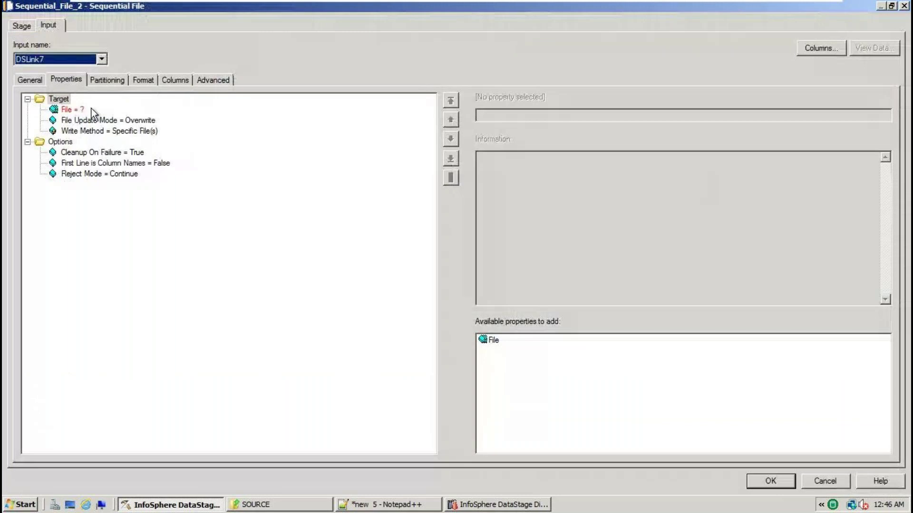
pyautogui.click(885, 116)
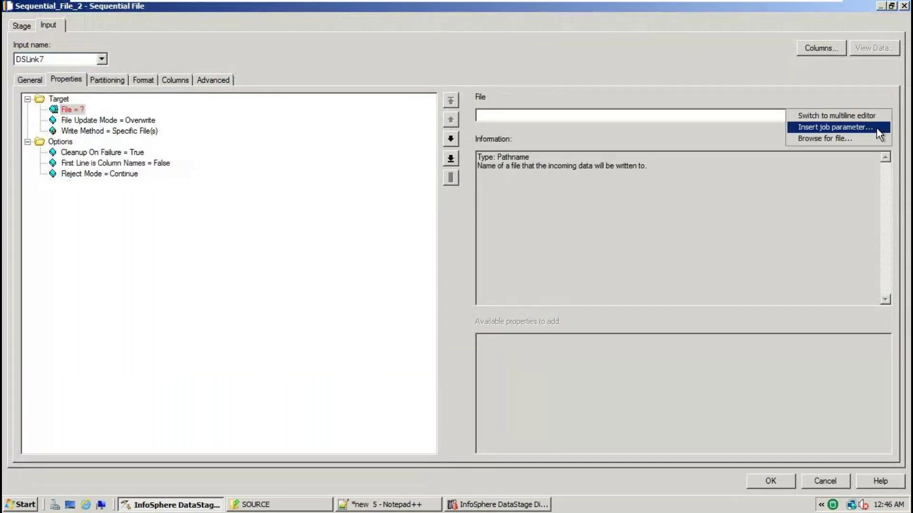
pyautogui.click(841, 142)
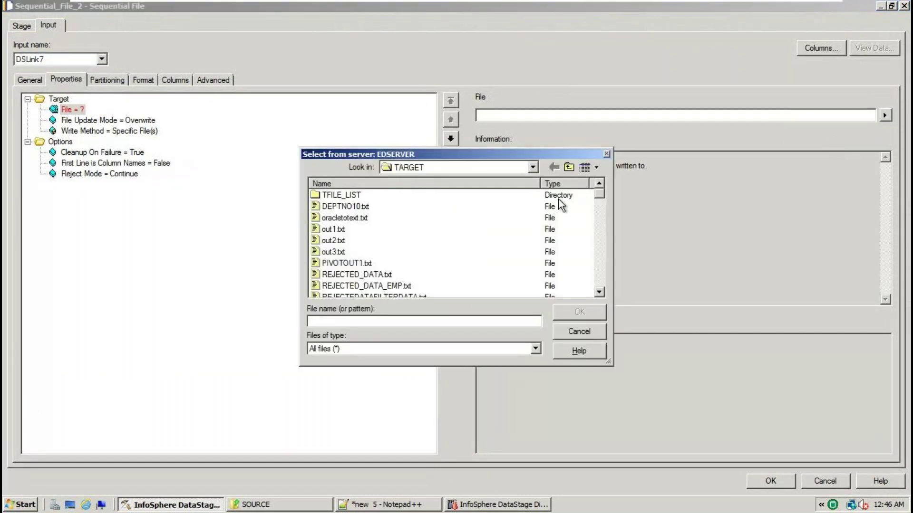
pyautogui.click(416, 507)
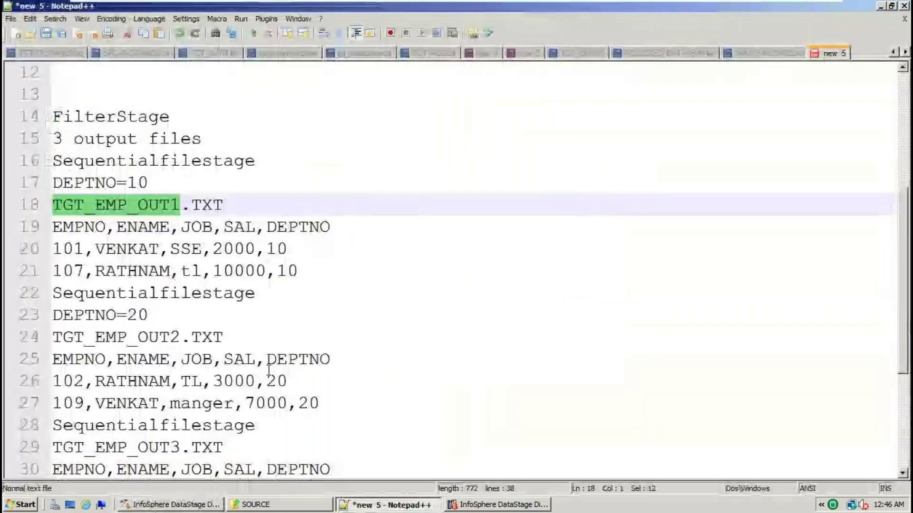
pyautogui.click(181, 337)
pyautogui.moveTo(182, 337); pyautogui.dragTo(53, 335)
pyautogui.hotkey('ctrl', 'c')
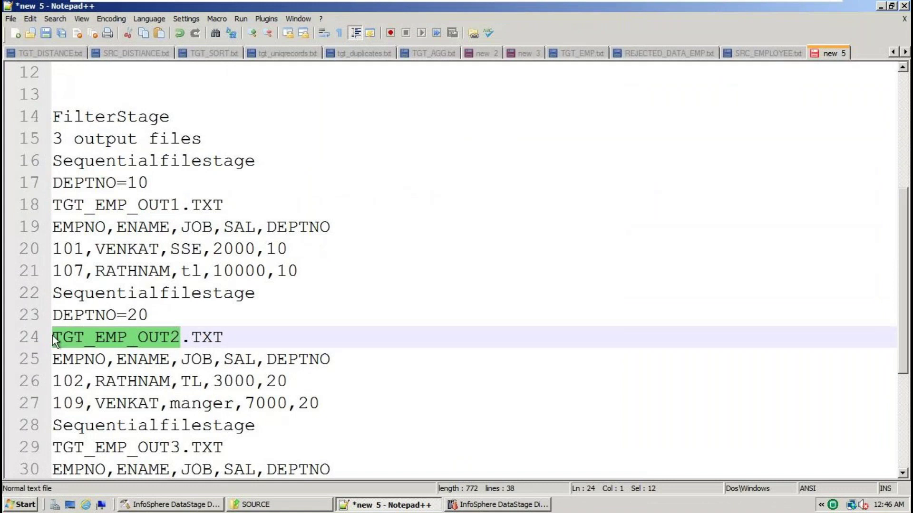
pyautogui.click(188, 506)
pyautogui.click(331, 322)
pyautogui.hotkey('ctrl', 'v')
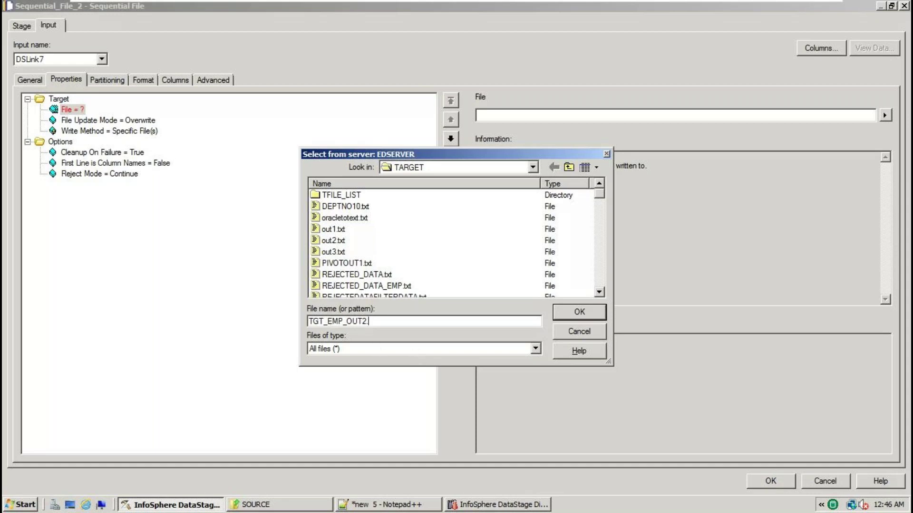
pyautogui.write('.r')
pyautogui.write('txt')
pyautogui.click(595, 314)
# Give Sequential_File_2 a column-name header line and Quote none, then save its settings
pyautogui.click(84, 165)
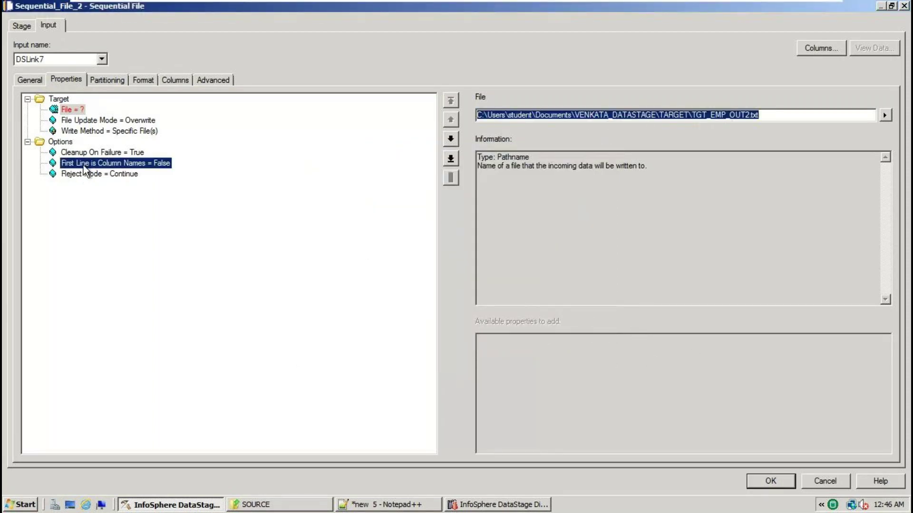
pyautogui.click(885, 115)
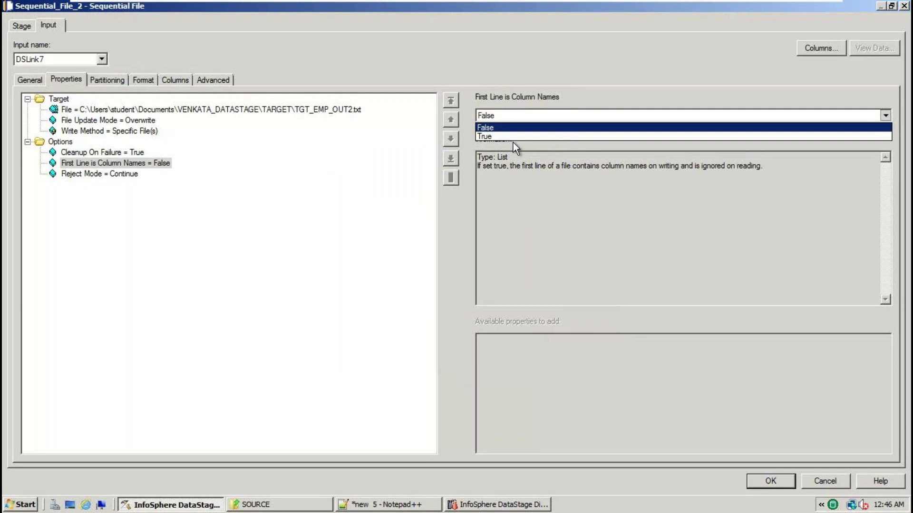
pyautogui.click(488, 137)
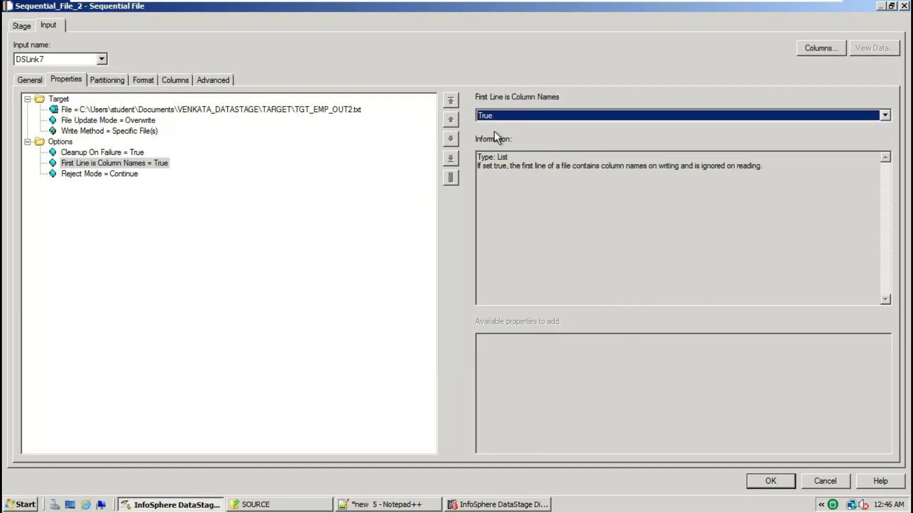
pyautogui.click(146, 81)
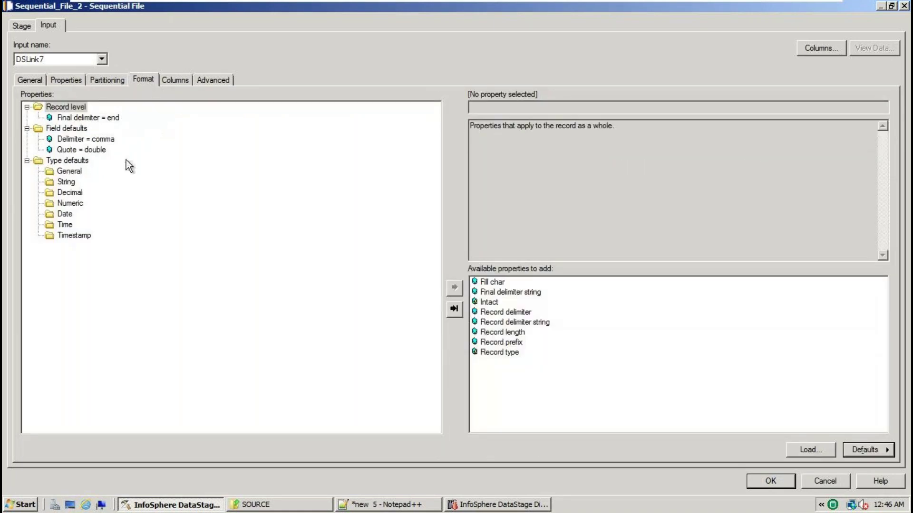
pyautogui.click(104, 152)
pyautogui.click(882, 107)
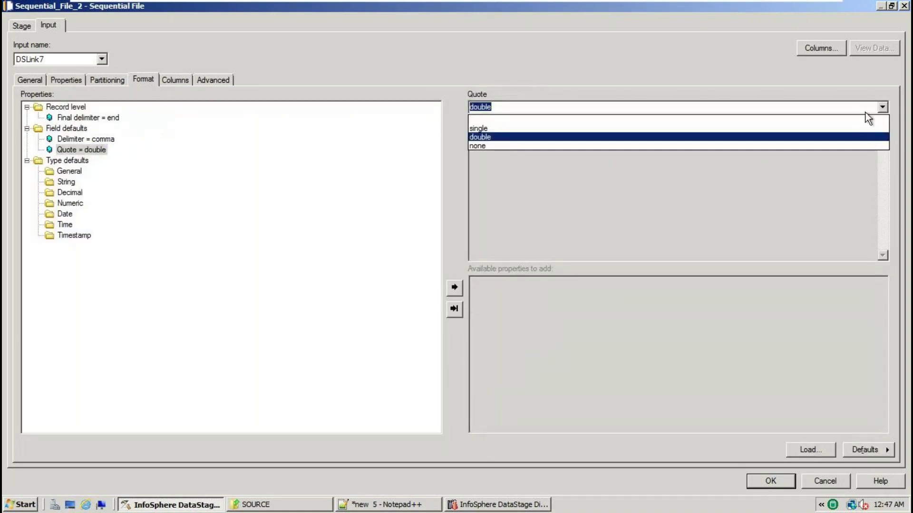
pyautogui.click(477, 145)
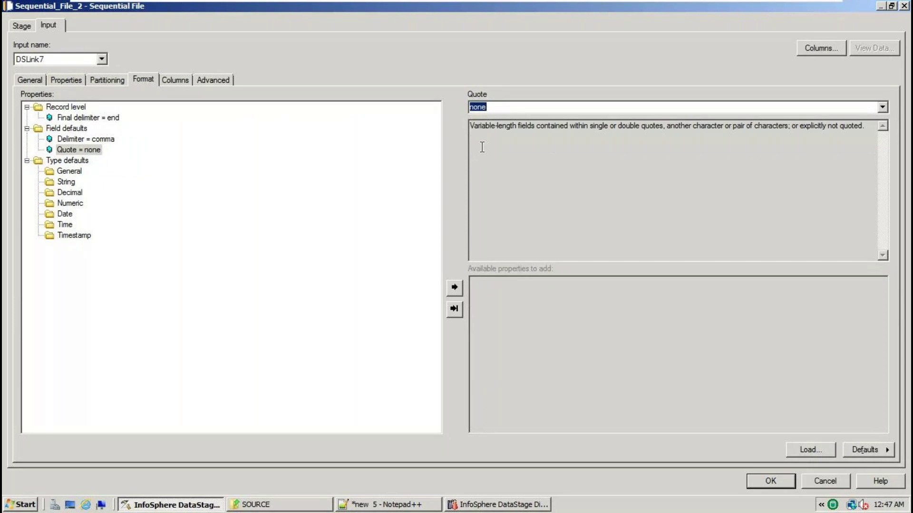
pyautogui.click(105, 139)
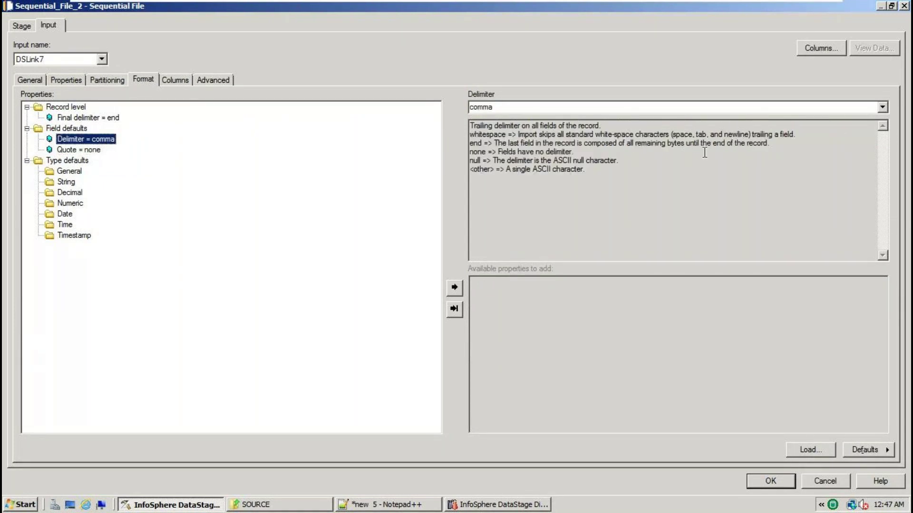
pyautogui.click(768, 481)
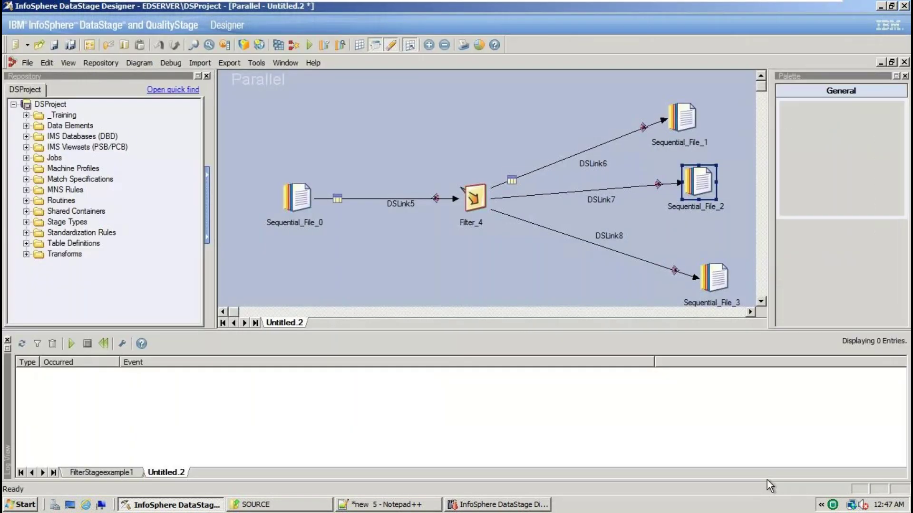
# Set Sequential_File_3's target file to TGT_EMP_OUT3.txt, copying the name from the notes
pyautogui.doubleClick(714, 277)
pyautogui.click(76, 110)
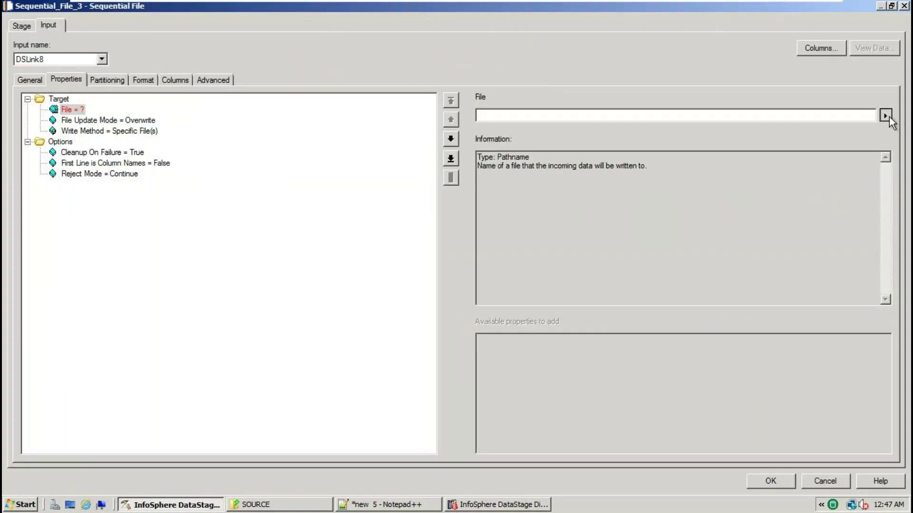
pyautogui.click(886, 116)
pyautogui.click(822, 140)
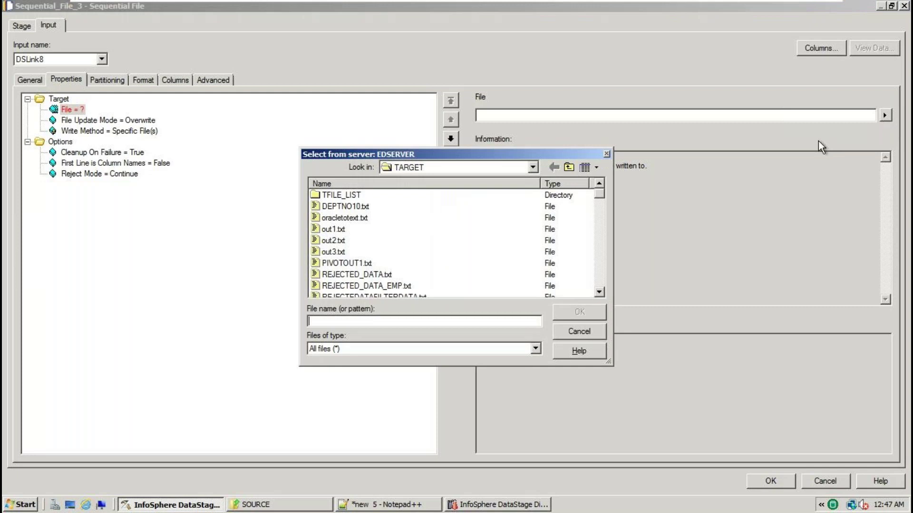
pyautogui.click(386, 504)
pyautogui.scroll(-2, 61, 323)
pyautogui.moveTo(182, 315); pyautogui.dragTo(41, 317)
pyautogui.hotkey('ctrl', 'c')
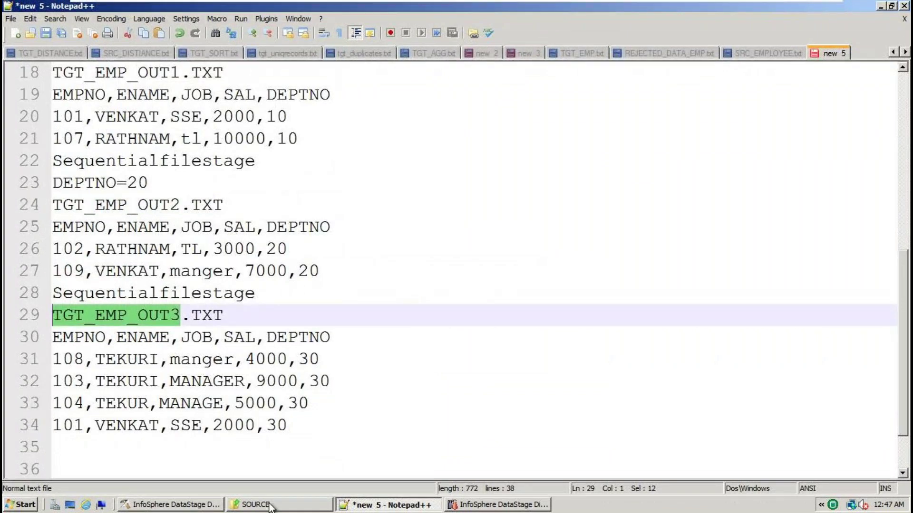
pyautogui.hotkey('alt', 'Tab')
pyautogui.click(357, 322)
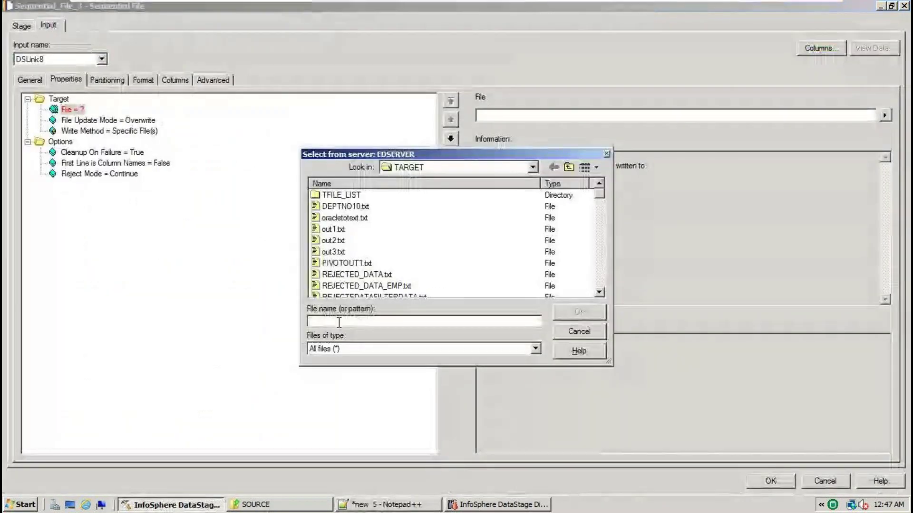
pyautogui.hotkey('ctrl', 'v')
pyautogui.write('.txt')
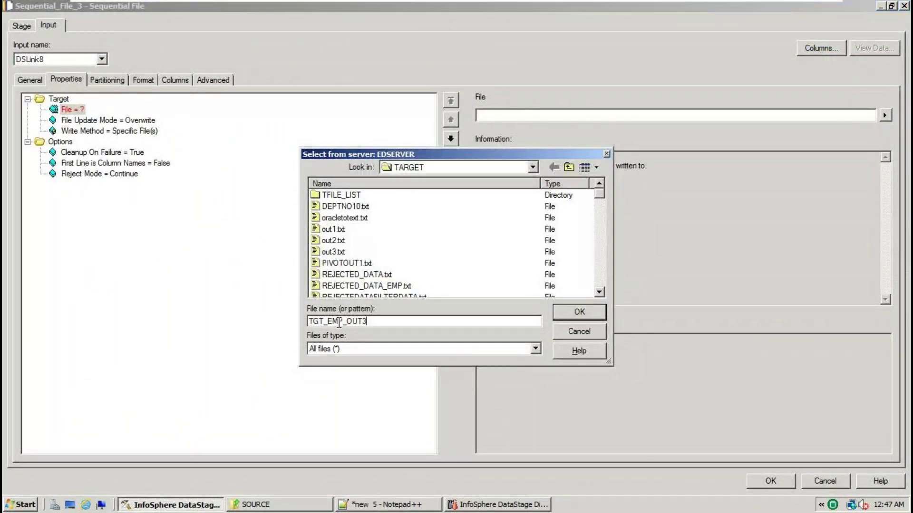
pyautogui.press('Return')
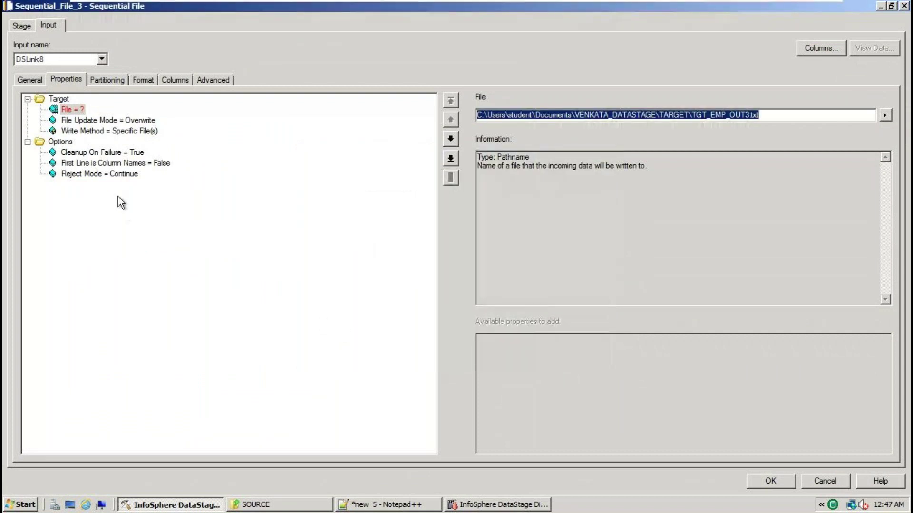
# Set First Line is Column Names to True and Quote to none, then confirm
pyautogui.click(125, 165)
pyautogui.click(884, 115)
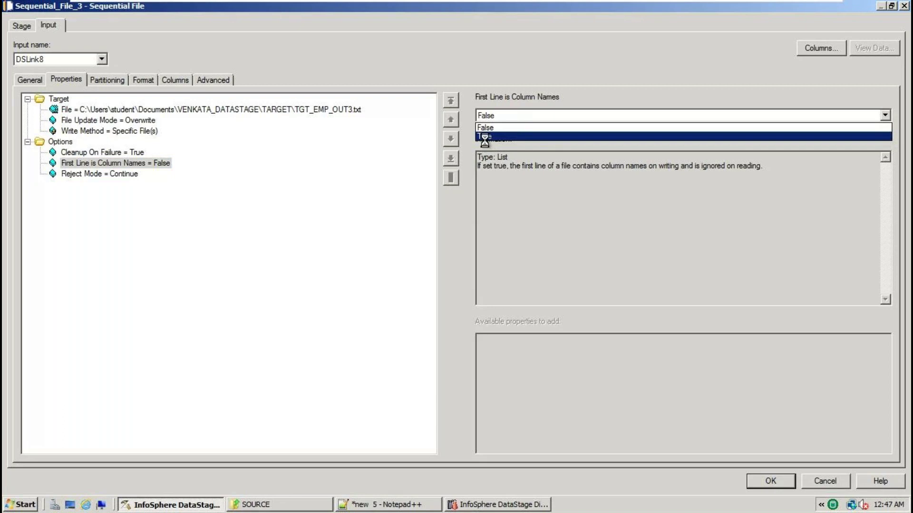
pyautogui.click(551, 137)
pyautogui.click(141, 77)
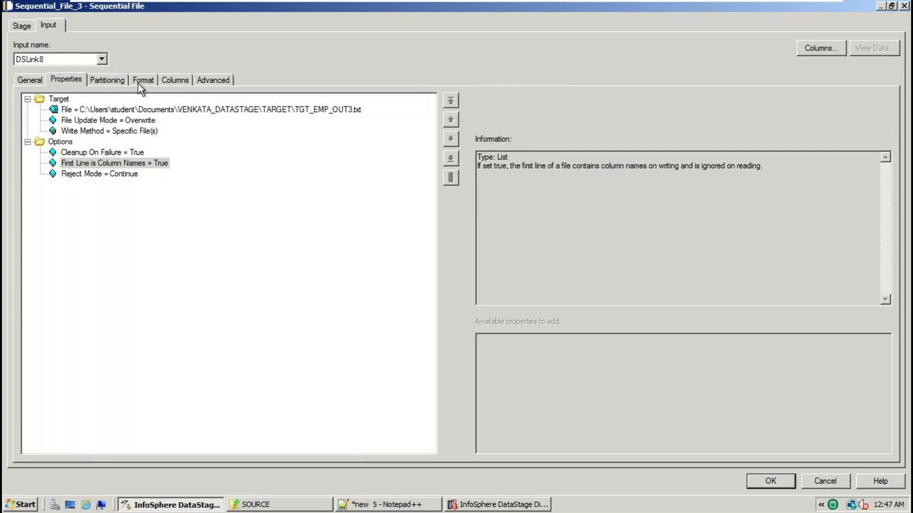
pyautogui.click(76, 149)
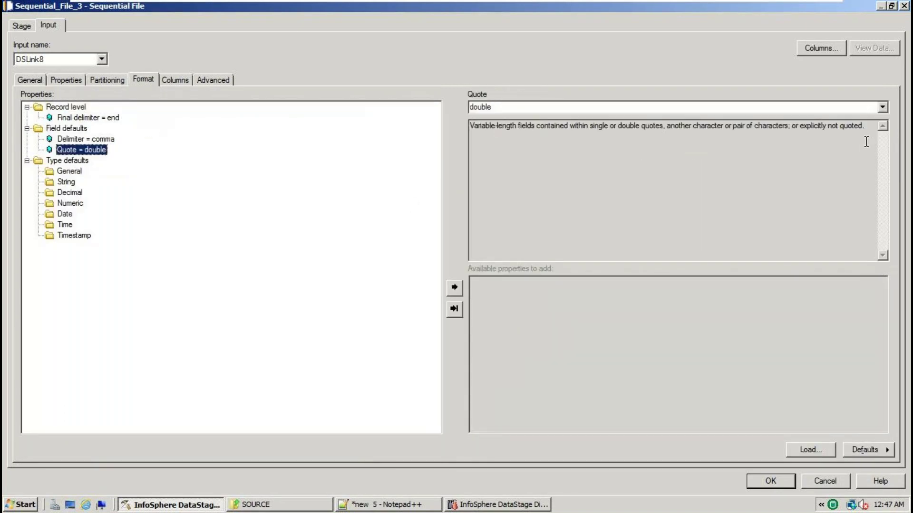
pyautogui.click(882, 108)
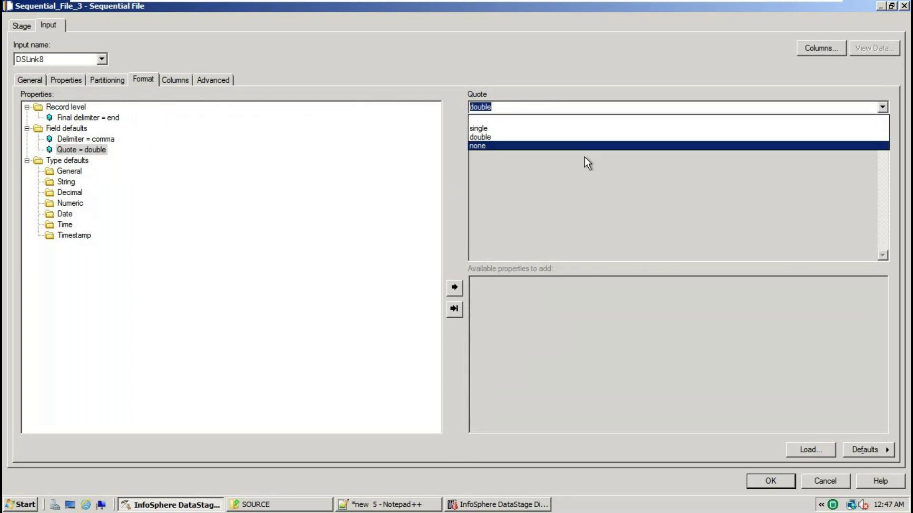
pyautogui.click(484, 145)
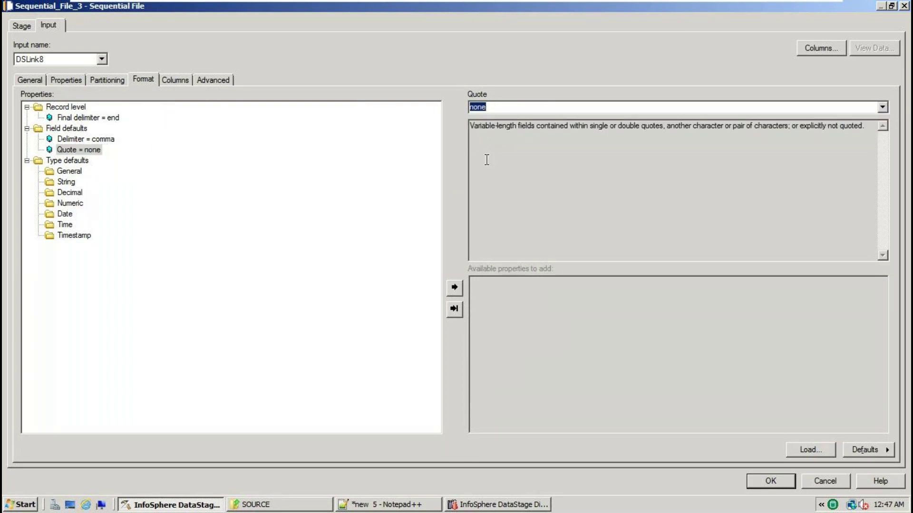
pyautogui.click(769, 482)
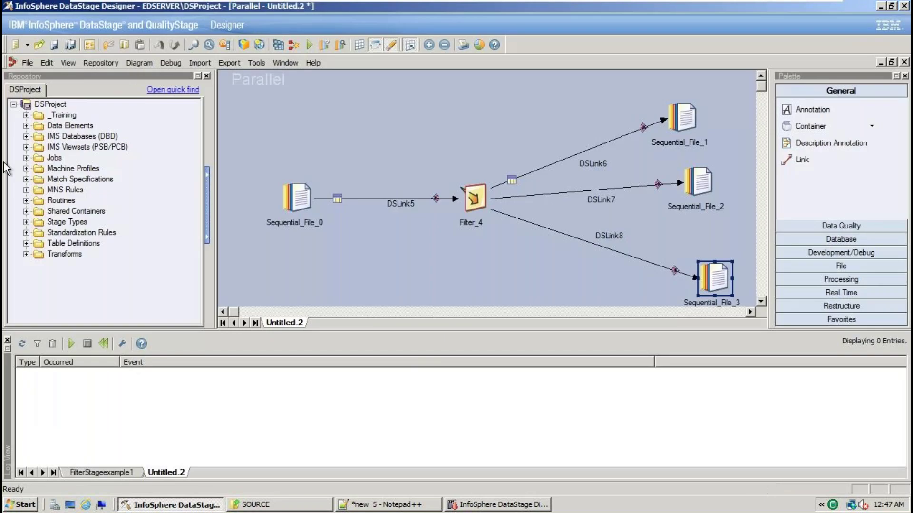
# Choose the jobs subfolder under Jobs as the save location for the new job
pyautogui.click(55, 45)
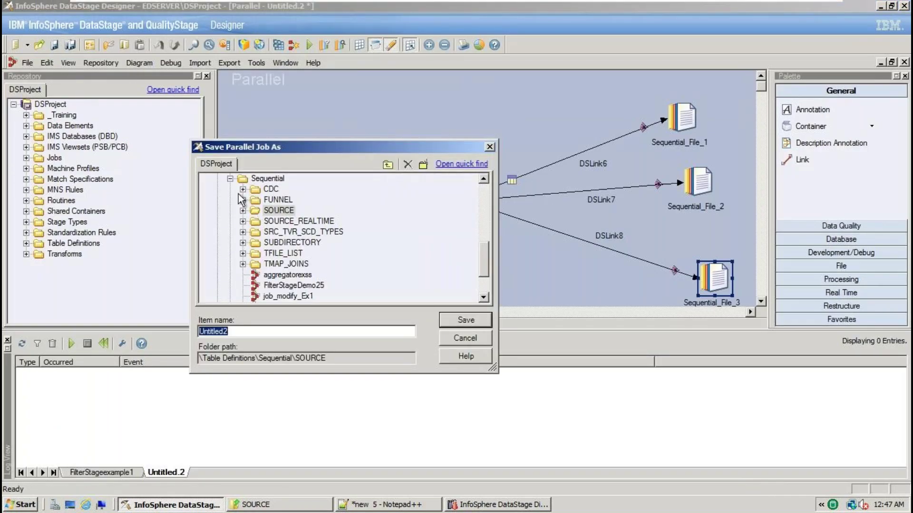
pyautogui.click(230, 179)
pyautogui.scroll(4, 268, 233)
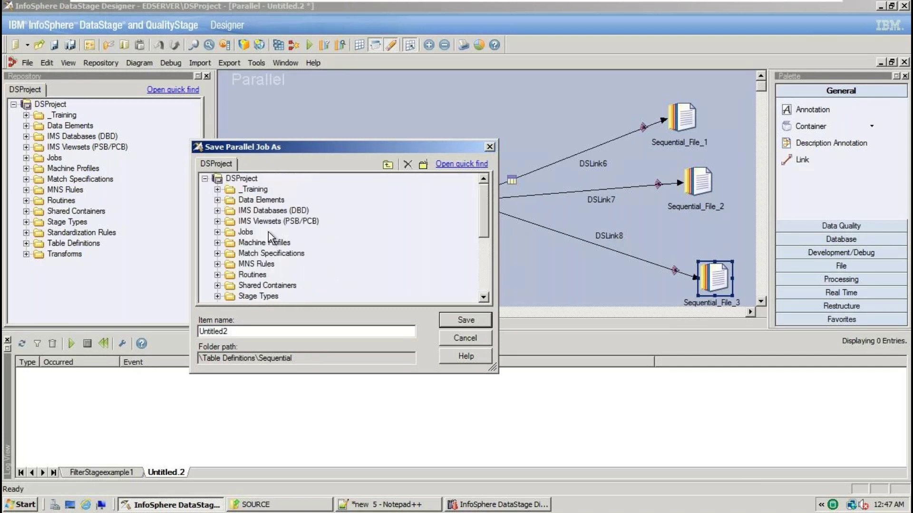
pyautogui.click(217, 232)
pyautogui.click(230, 210)
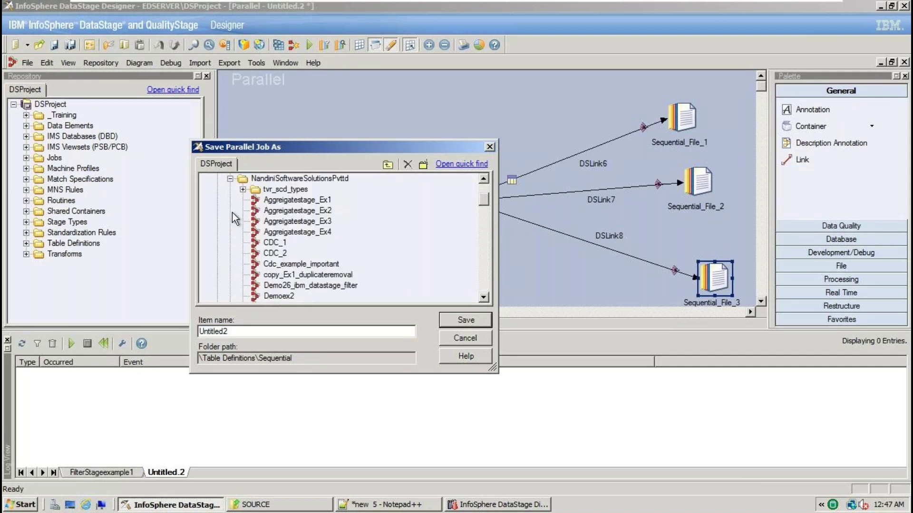
pyautogui.click(302, 180)
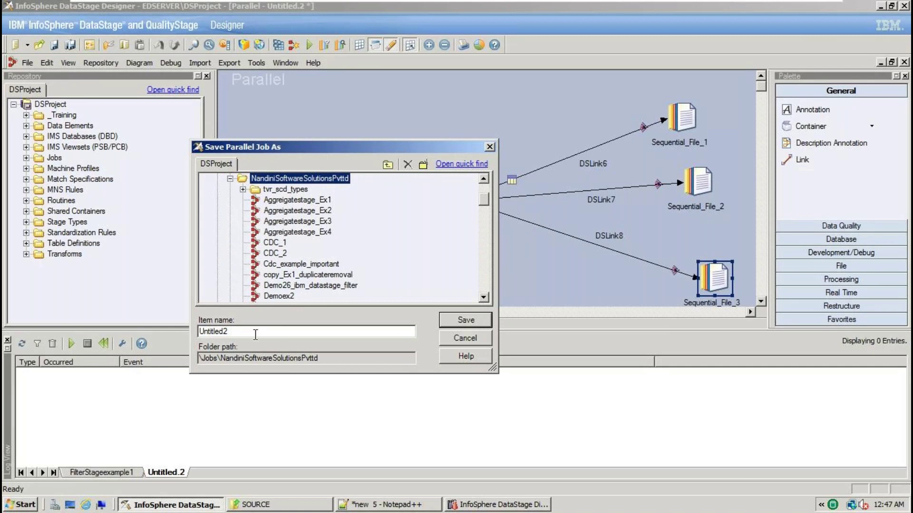
# Name the job FilterStageex2_demo and save it, dismissing the save error along the way
pyautogui.moveTo(255, 334); pyautogui.dragTo(84, 329)
pyautogui.write('Fil')
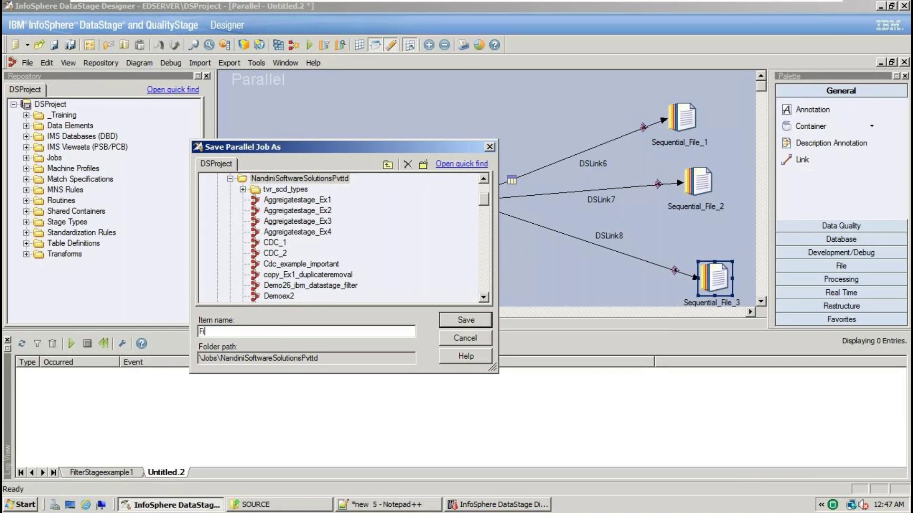
pyautogui.write('tert')
pyautogui.press('BackSpace')
pyautogui.write('Stageex2')
pyautogui.click(483, 321)
pyautogui.click(429, 287)
pyautogui.write('_demo')
pyautogui.click(455, 322)
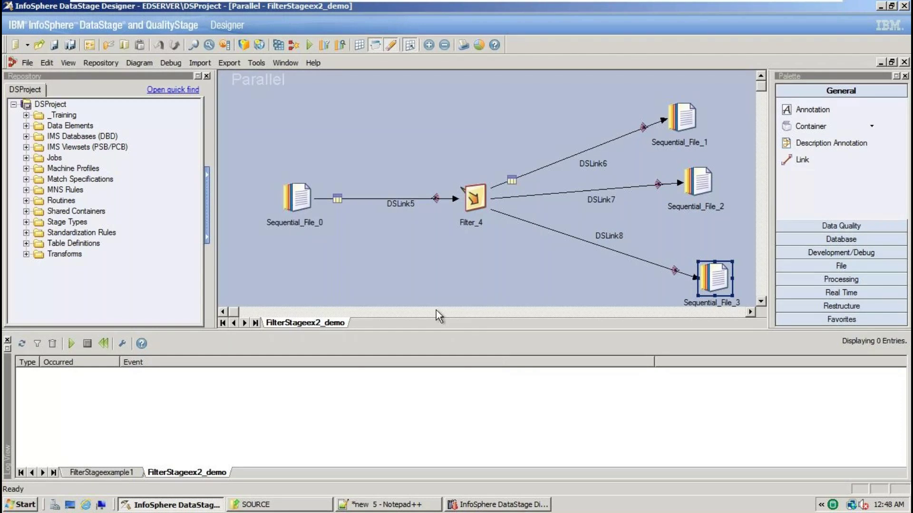
# Compile the job and trace the No Columns error to Filter_4
pyautogui.click(7, 340)
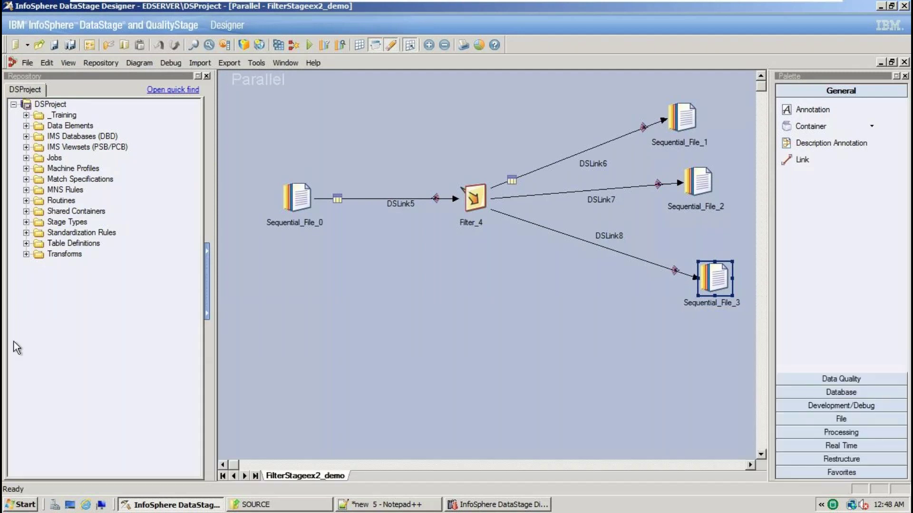
pyautogui.click(278, 45)
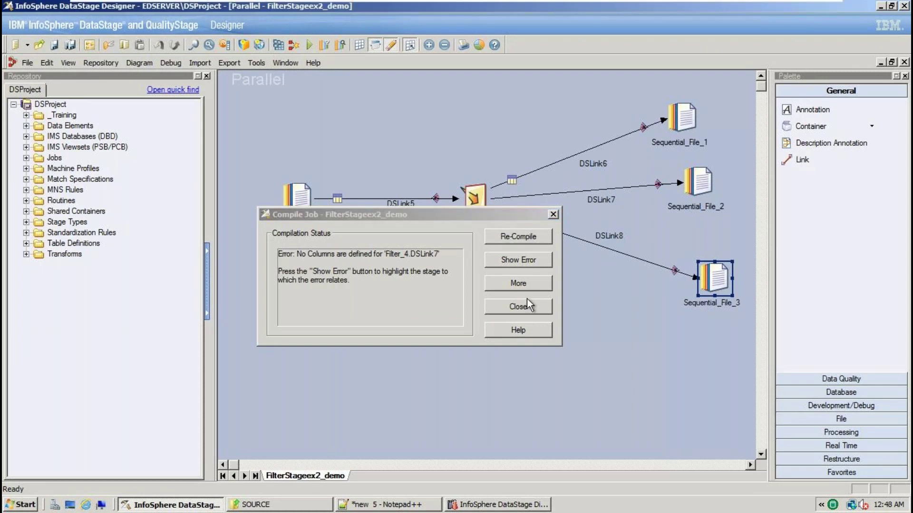
pyautogui.click(523, 262)
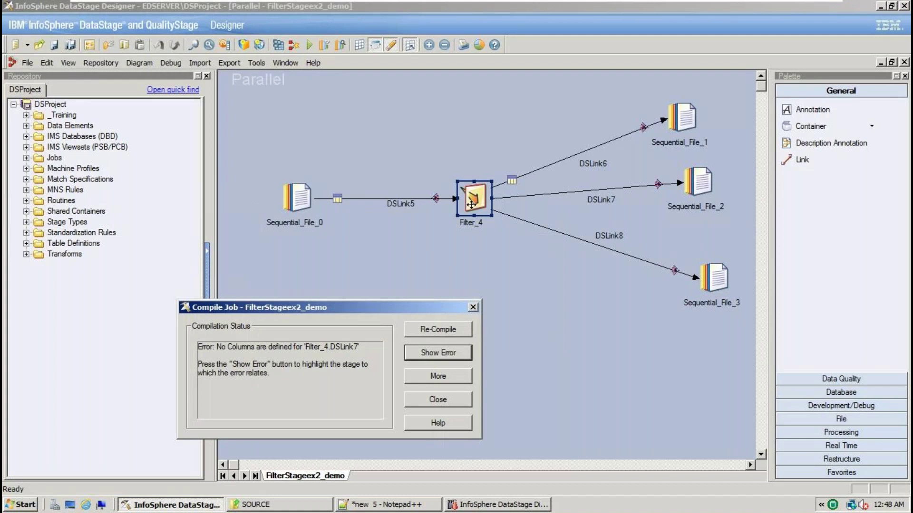
pyautogui.doubleClick(472, 198)
pyautogui.click(769, 482)
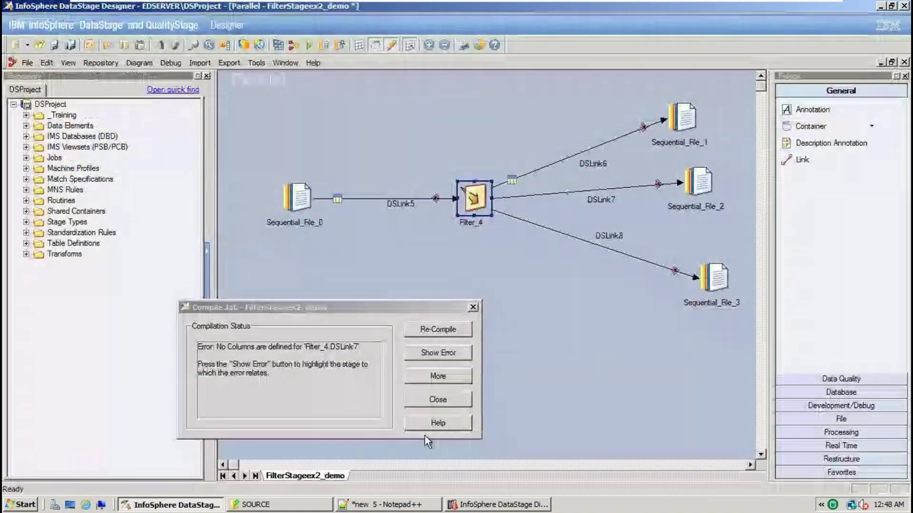
pyautogui.click(435, 400)
# Map all five columns, EMPNO to DEPTNO, onto Filter_4's DSLink7 output
pyautogui.doubleClick(473, 198)
pyautogui.click(80, 26)
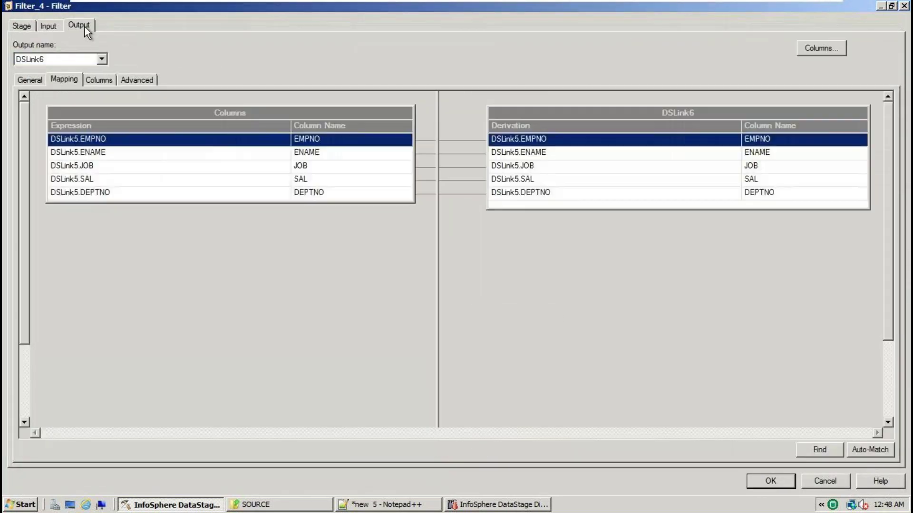
pyautogui.click(105, 60)
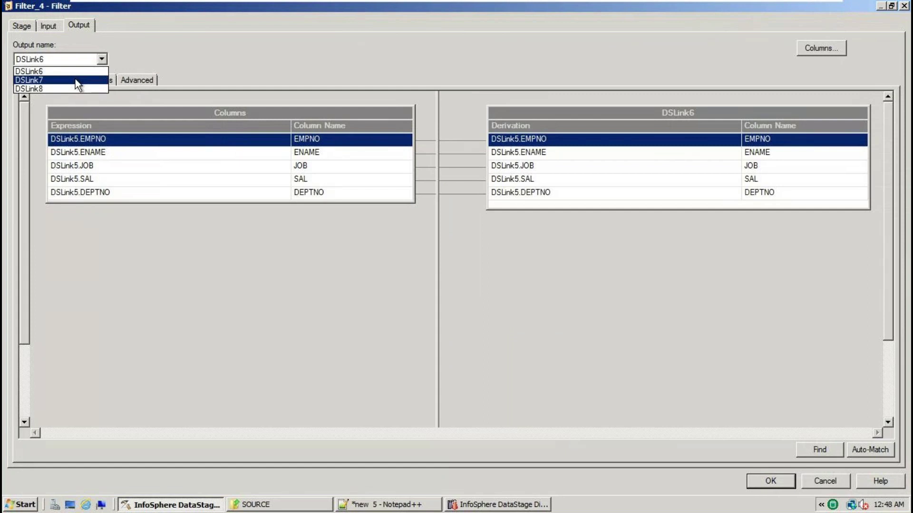
pyautogui.click(75, 78)
pyautogui.moveTo(194, 112); pyautogui.dragTo(754, 145)
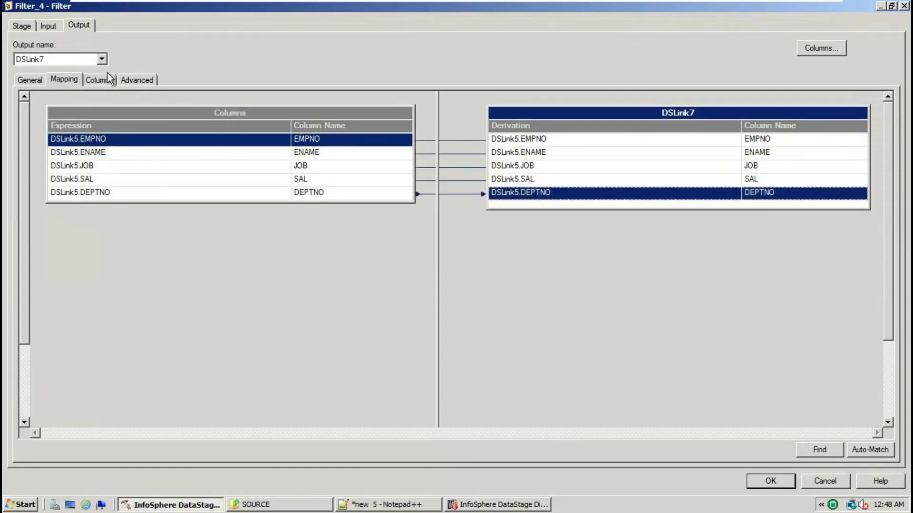
pyautogui.click(102, 59)
# Map all five columns onto DSLink8 and confirm the Filter_4 settings
pyautogui.click(66, 89)
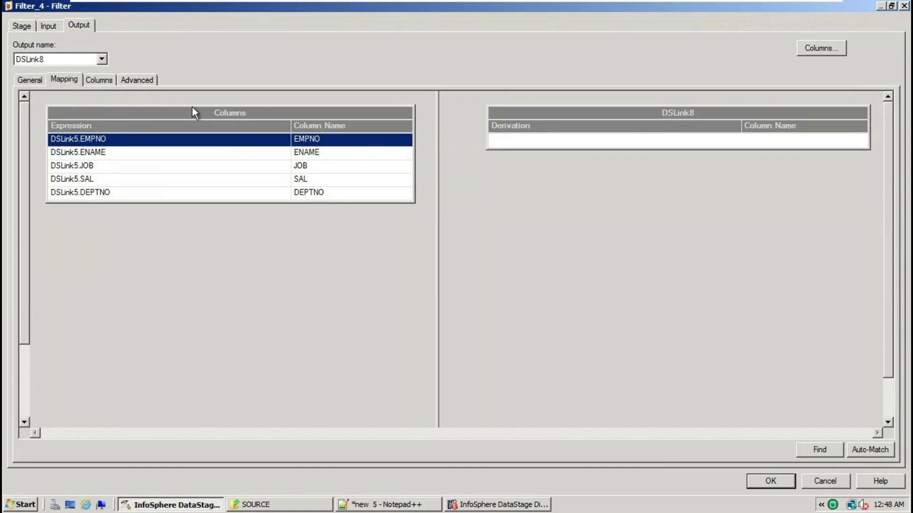
pyautogui.moveTo(222, 110); pyautogui.dragTo(742, 141)
pyautogui.click(770, 481)
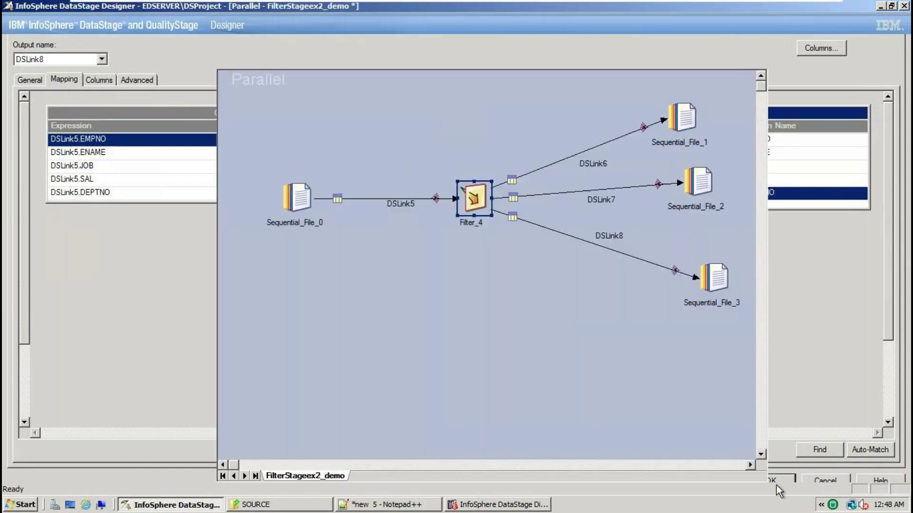
# Recompile the job with no errors and bring up the Job Run Options
pyautogui.click(279, 44)
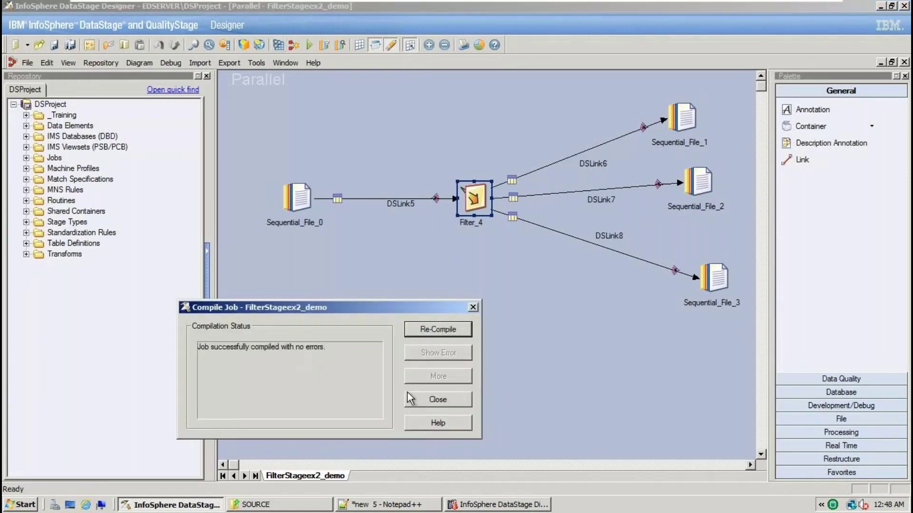
pyautogui.click(435, 400)
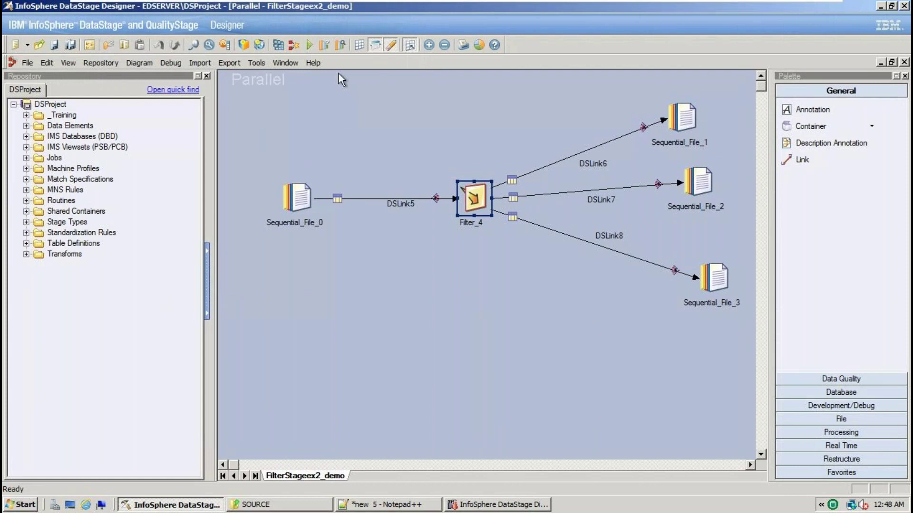
pyautogui.click(310, 44)
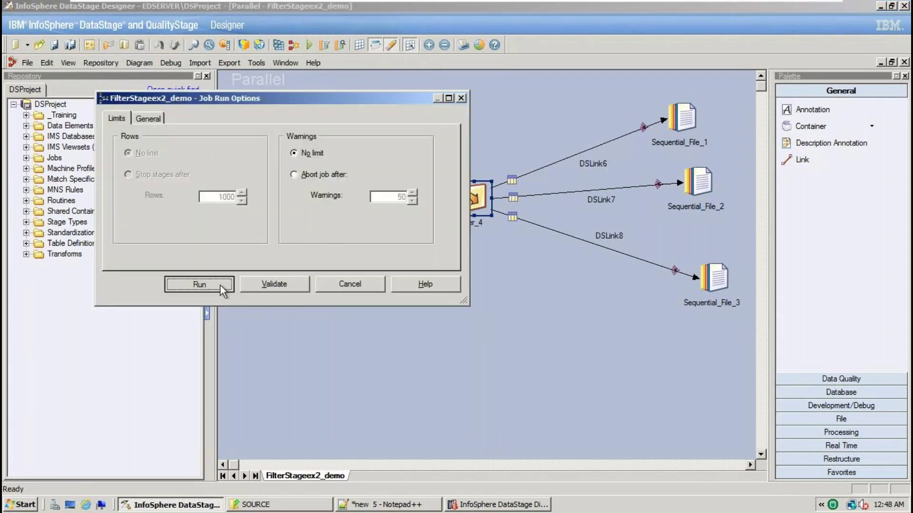
# Run FilterStageex2_demo, sending 8 source rows through Filter_4 as 2, 2 and 4 rows
pyautogui.click(199, 285)
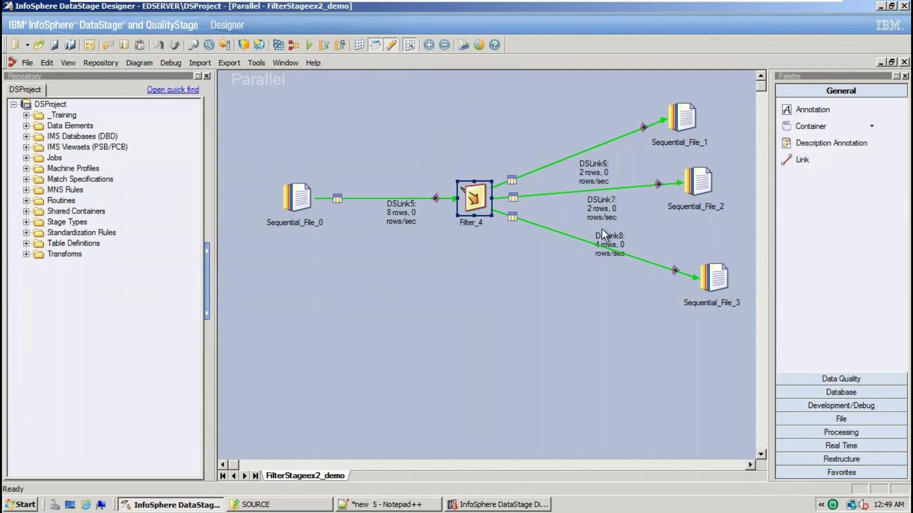
# Open TGT_EMP_OUT1.txt and TGT_EMP_OUT2.txt from the TARGET folder in Notepad++
pyautogui.click(272, 505)
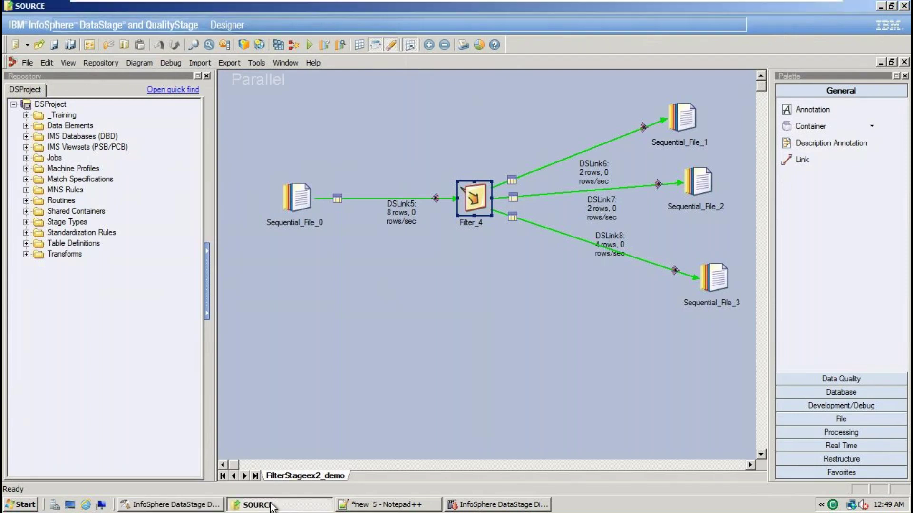
pyautogui.click(216, 29)
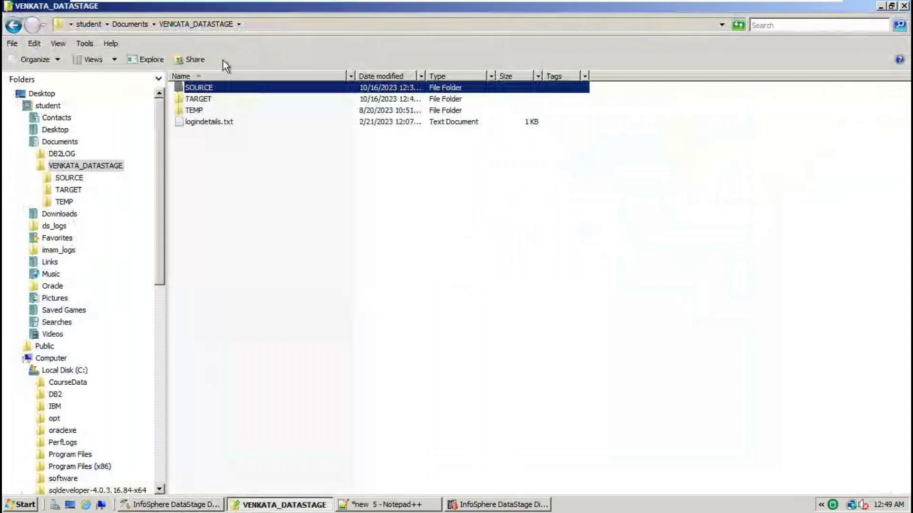
pyautogui.doubleClick(208, 99)
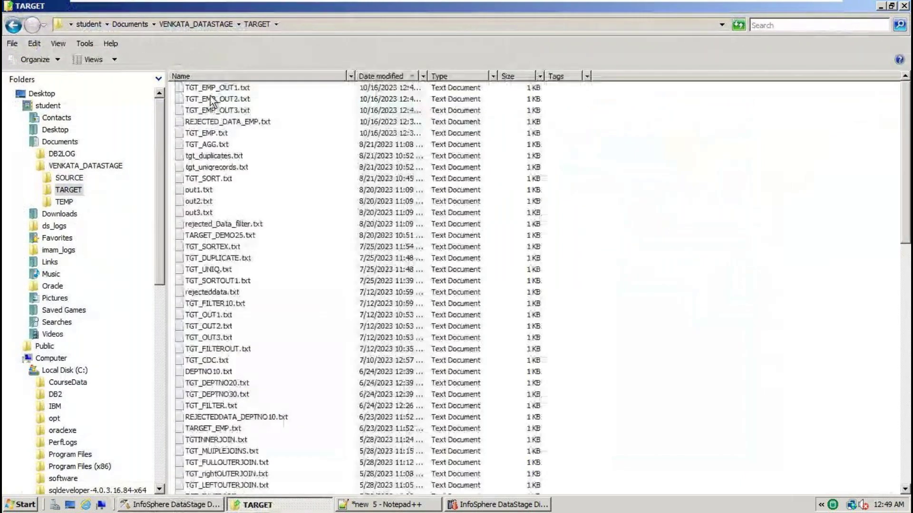
pyautogui.click(216, 88)
pyautogui.rightClick(216, 87)
pyautogui.click(266, 127)
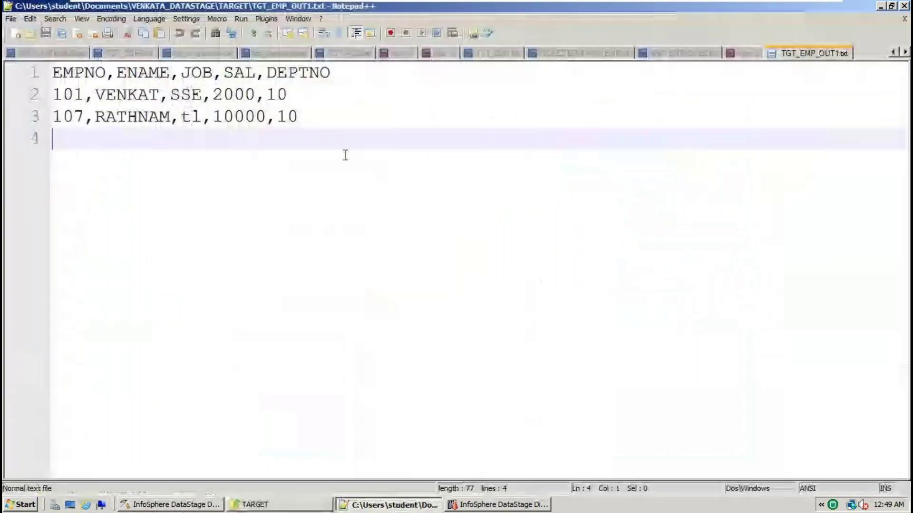
pyautogui.hotkey('alt', 'Tab')
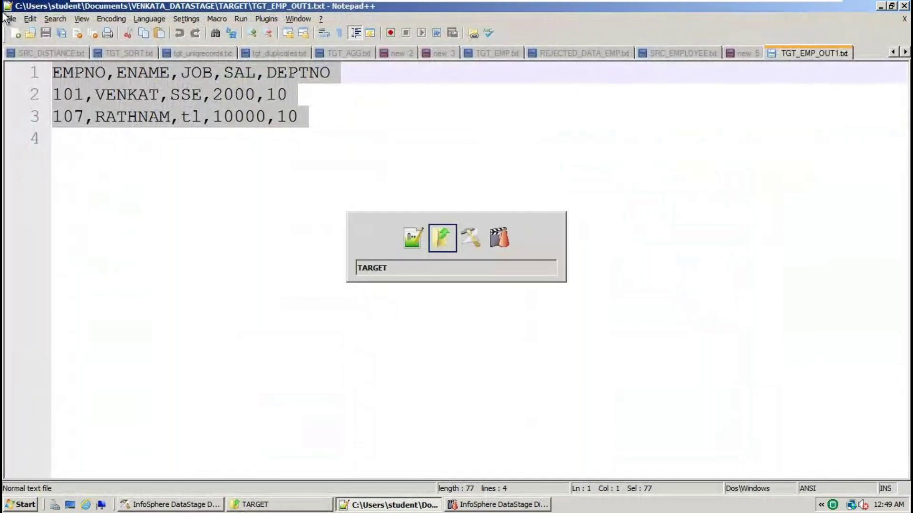
pyautogui.click(238, 98)
pyautogui.rightClick(238, 98)
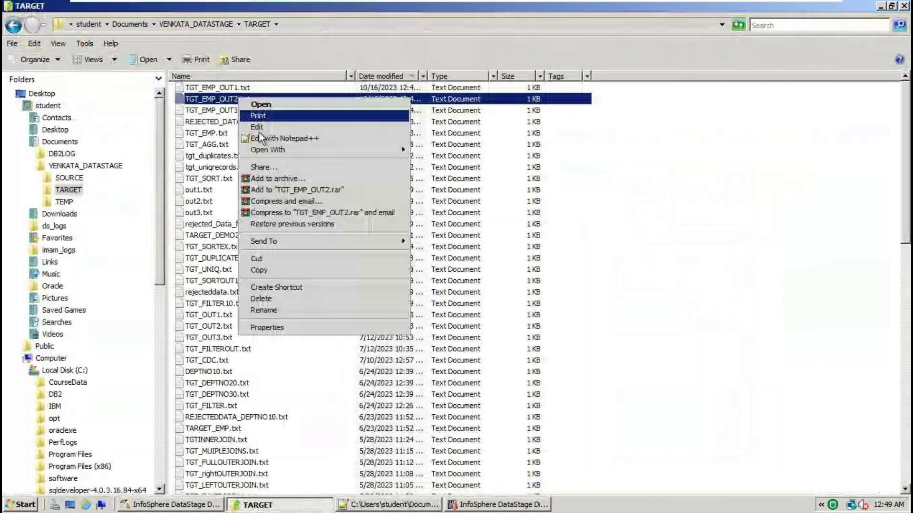
pyautogui.click(329, 139)
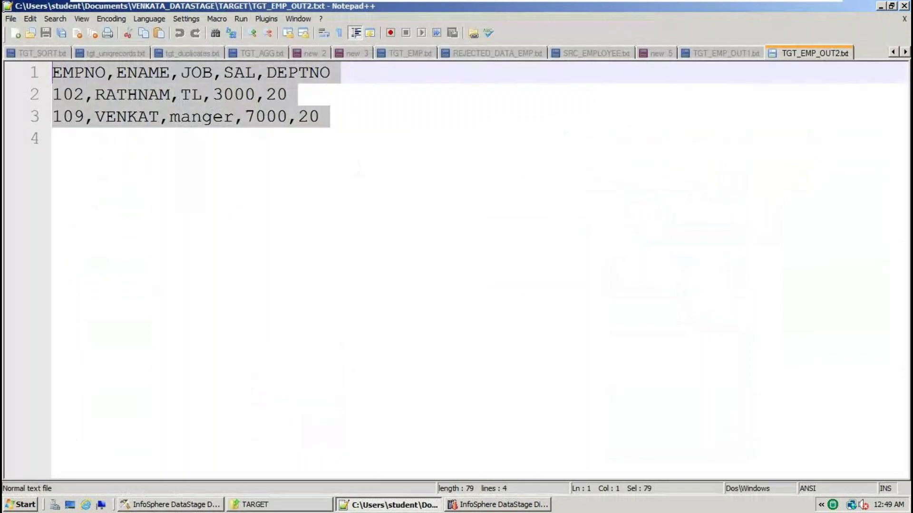
# Check TGT_EMP_OUT3.txt's four DEPTNO 30 rows, then reopen the source stage in Designer
pyautogui.hotkey('alt', 'Tab')
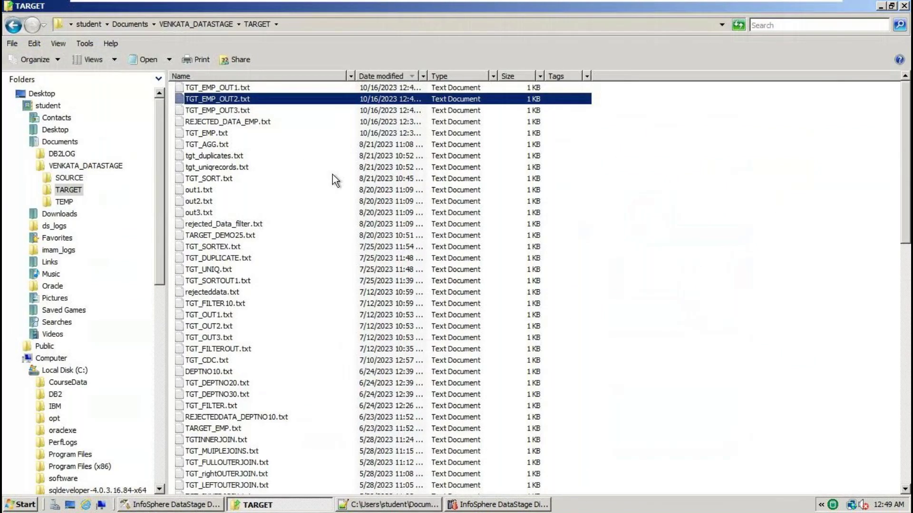
pyautogui.click(239, 110)
pyautogui.rightClick(239, 111)
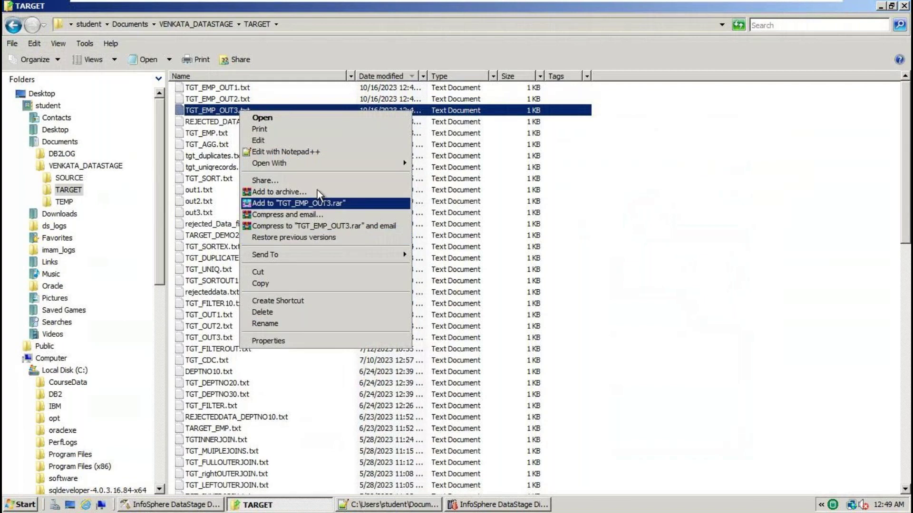
pyautogui.click(317, 152)
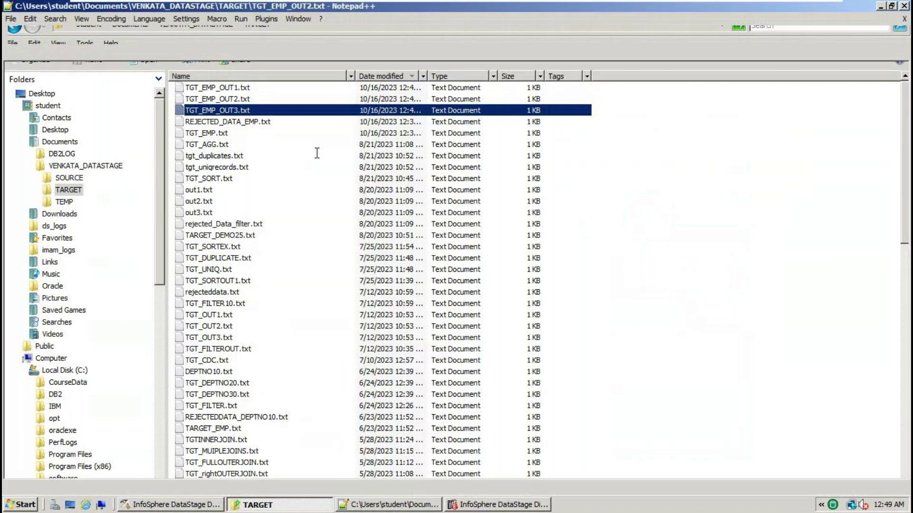
pyautogui.moveTo(317, 183); pyautogui.dragTo(44, 33)
pyautogui.click(174, 509)
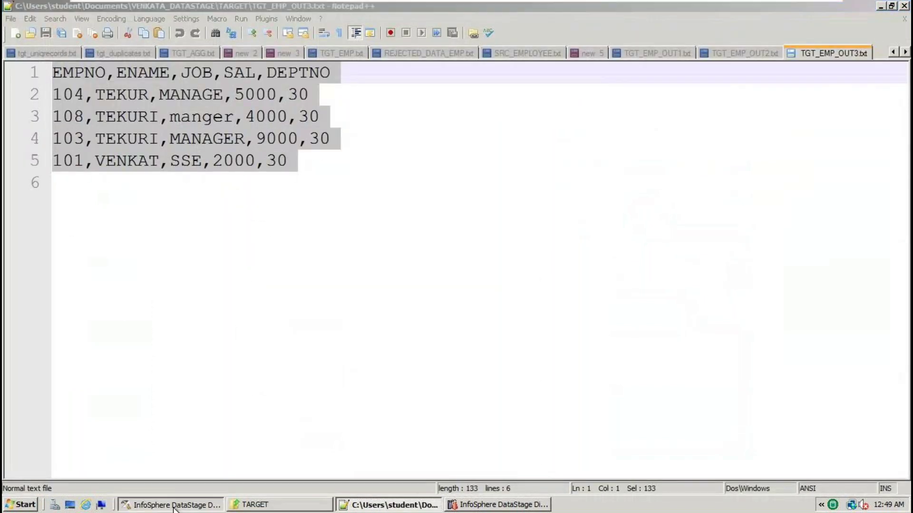
pyautogui.doubleClick(296, 197)
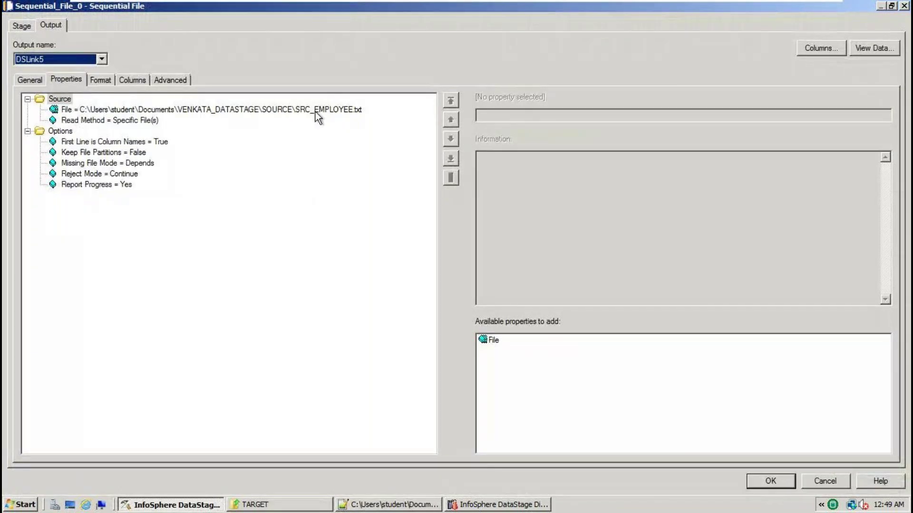
pyautogui.click(315, 110)
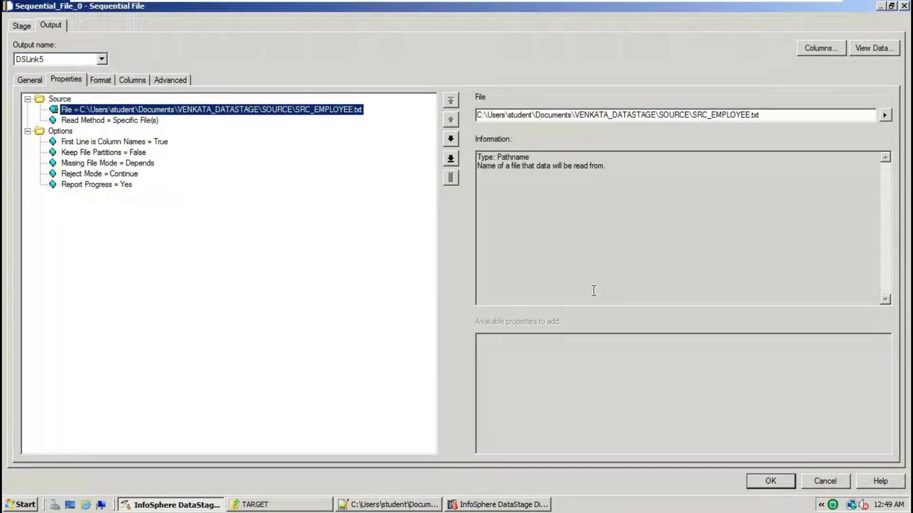
pyautogui.click(815, 482)
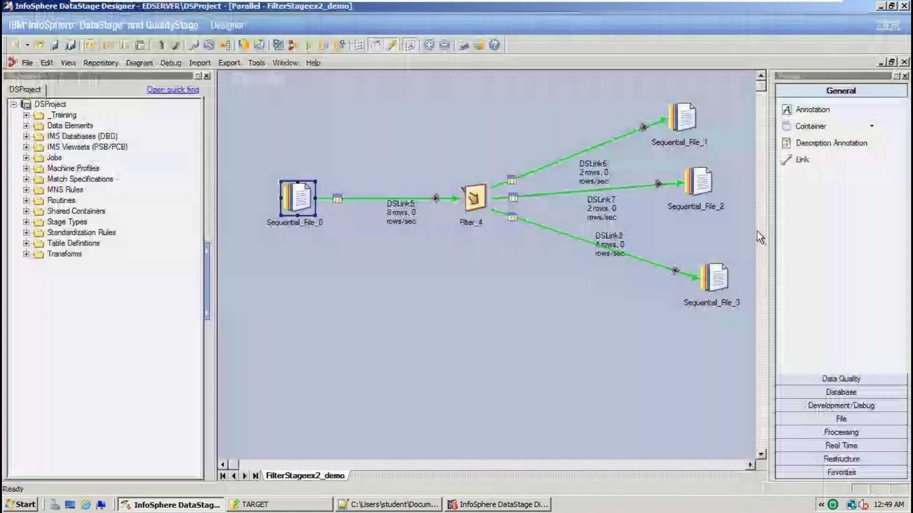
pyautogui.click(689, 124)
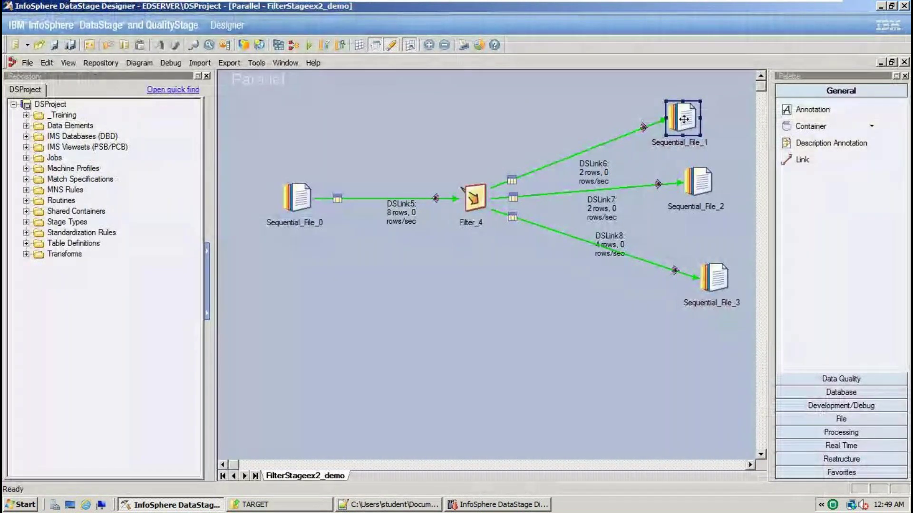
pyautogui.click(693, 181)
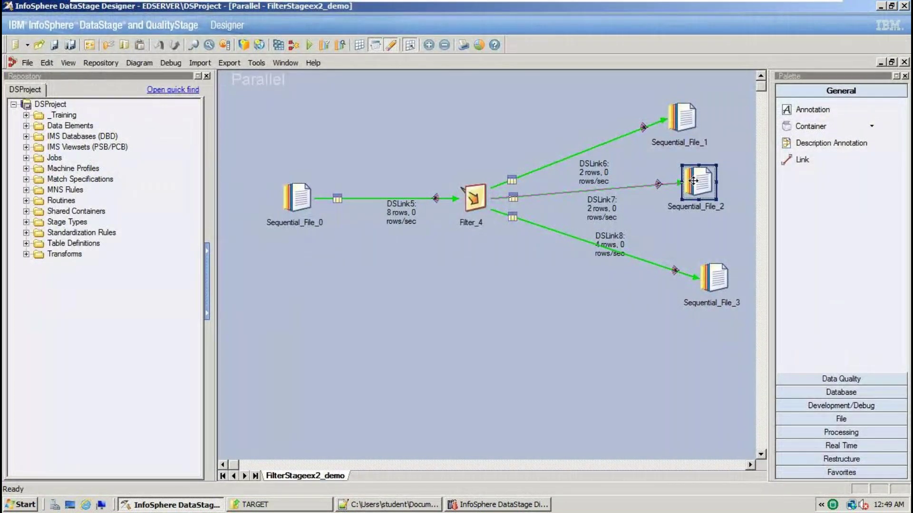
pyautogui.click(715, 276)
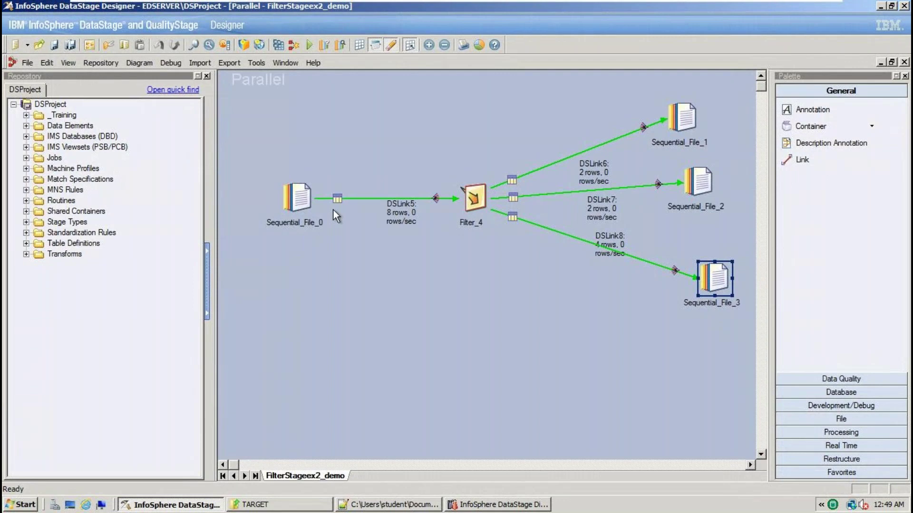
pyautogui.doubleClick(304, 195)
pyautogui.click(825, 478)
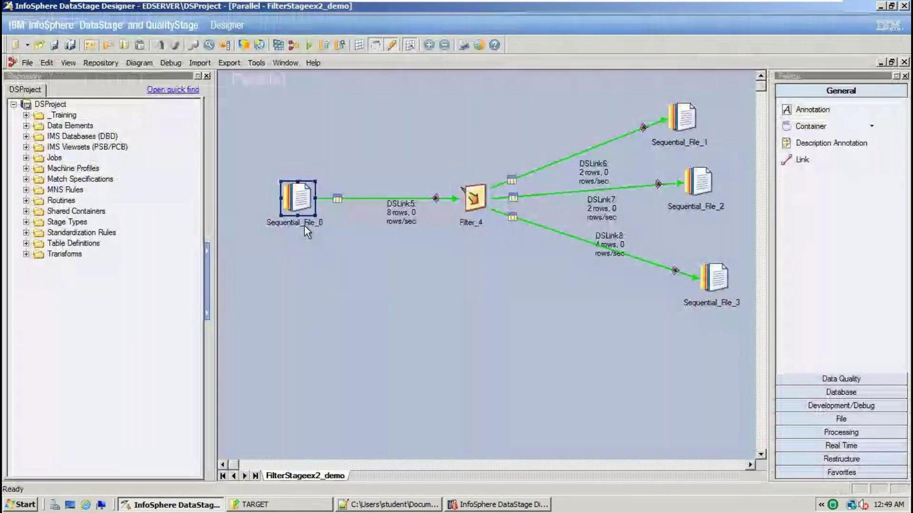
pyautogui.doubleClick(481, 198)
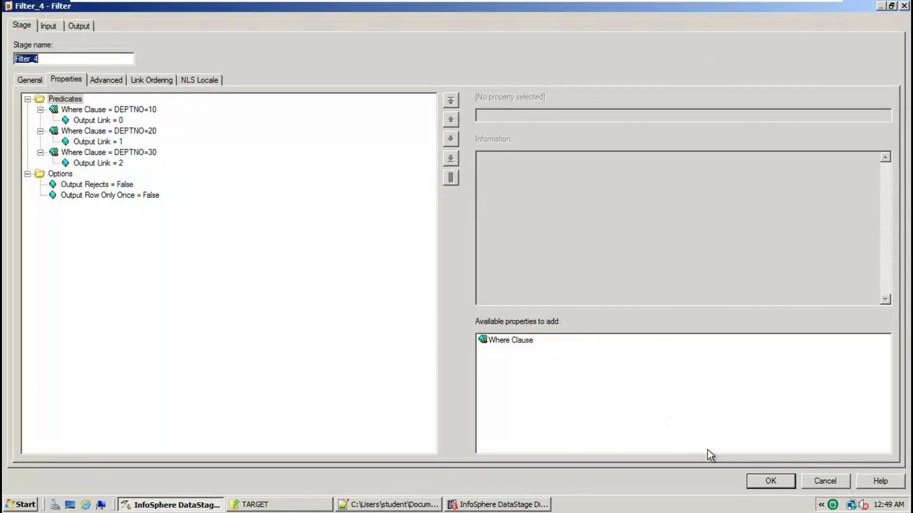
pyautogui.click(774, 481)
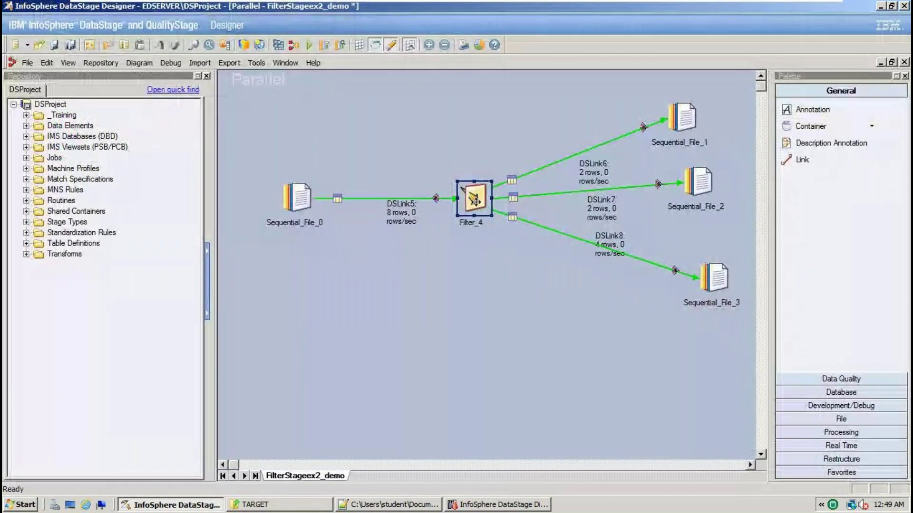
pyautogui.doubleClick(684, 117)
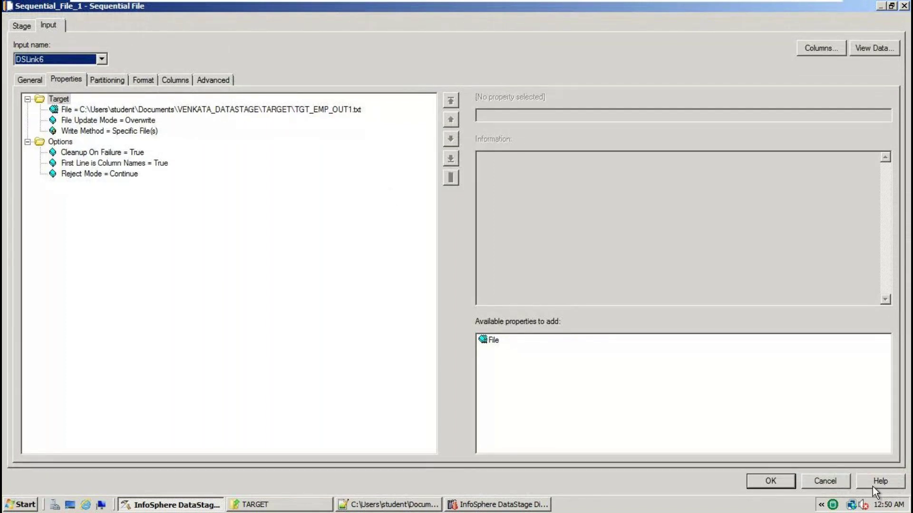
pyautogui.click(836, 480)
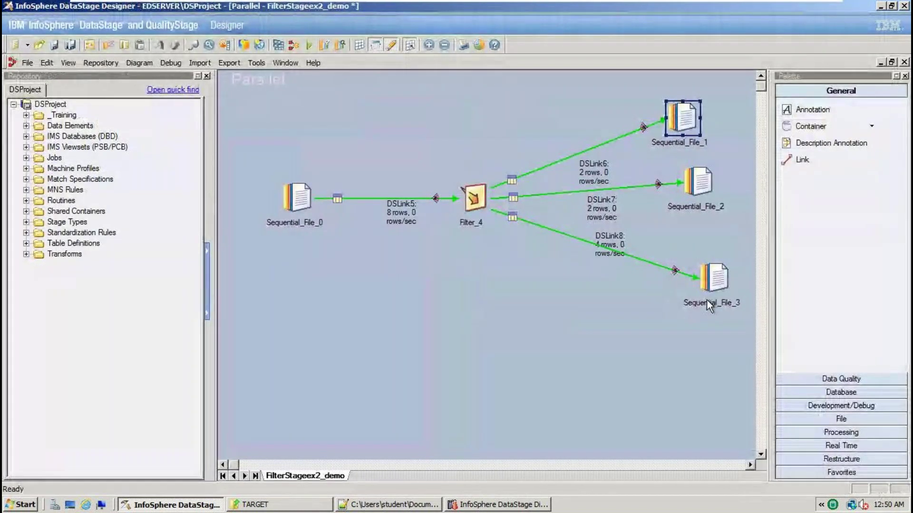
# Select Filter_4 in Designer, then minimize the VMware virtual machine to reach the host
pyautogui.click(289, 504)
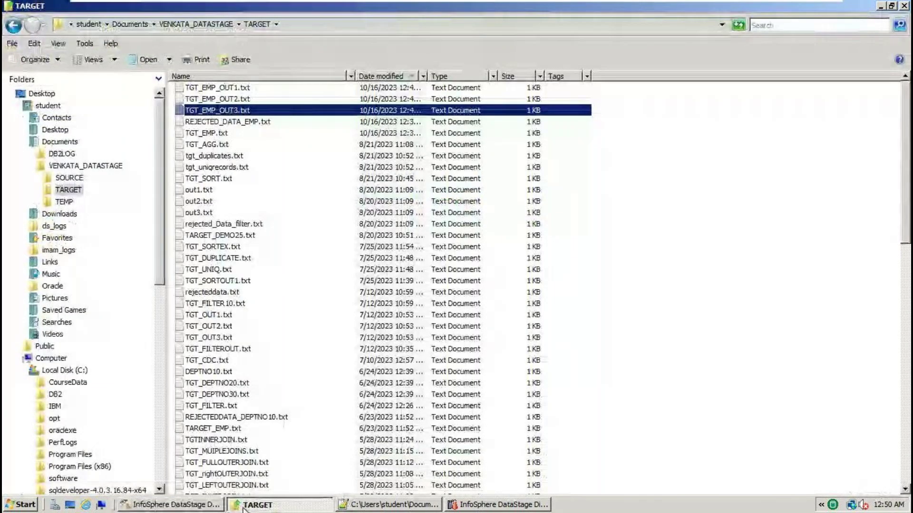
pyautogui.click(170, 504)
pyautogui.click(478, 202)
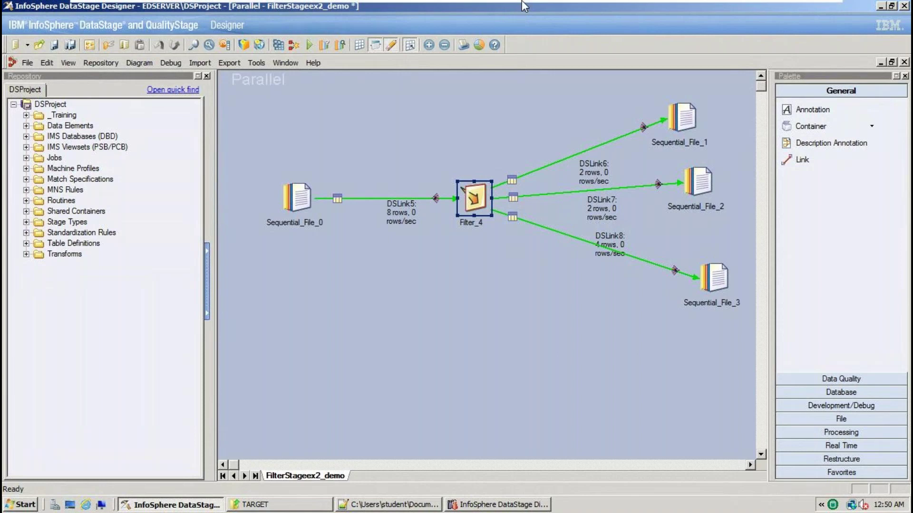
pyautogui.moveTo(524, 2)
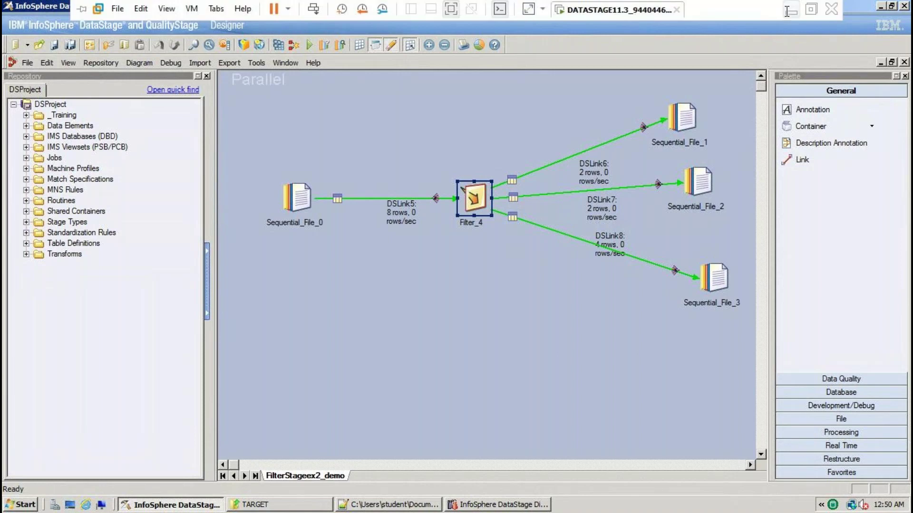
pyautogui.click(790, 10)
# View NandiniSoftwareSolutionsPvtLtd_Advertisement.jpg in Photos, maximized to fill the screen
pyautogui.moveTo(568, 508)
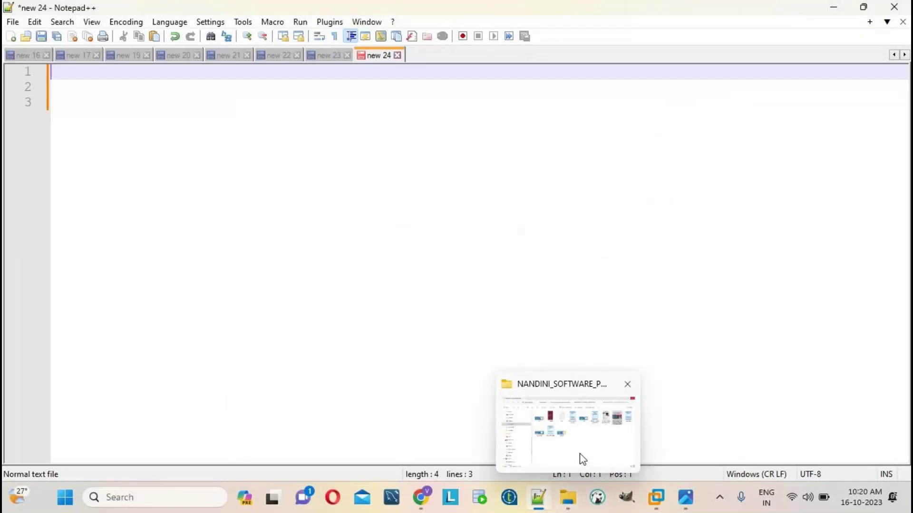
pyautogui.click(580, 454)
pyautogui.doubleClick(775, 141)
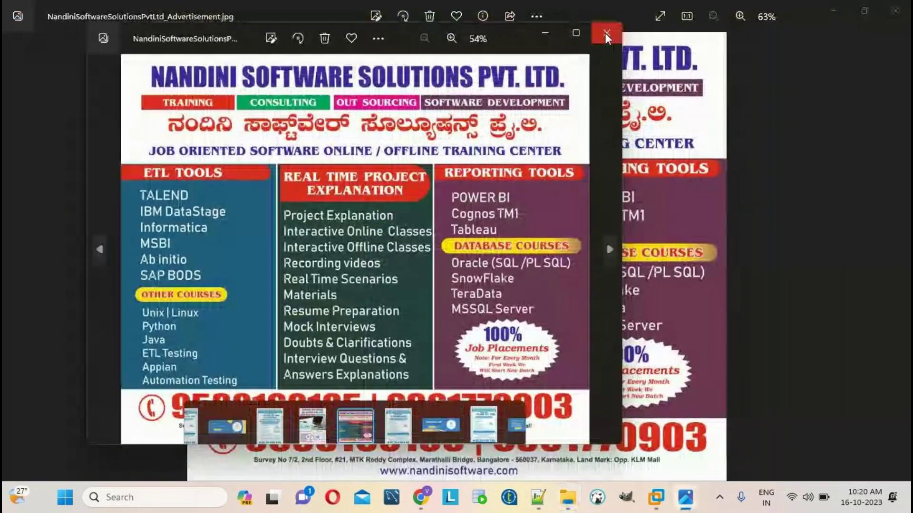
pyautogui.click(576, 34)
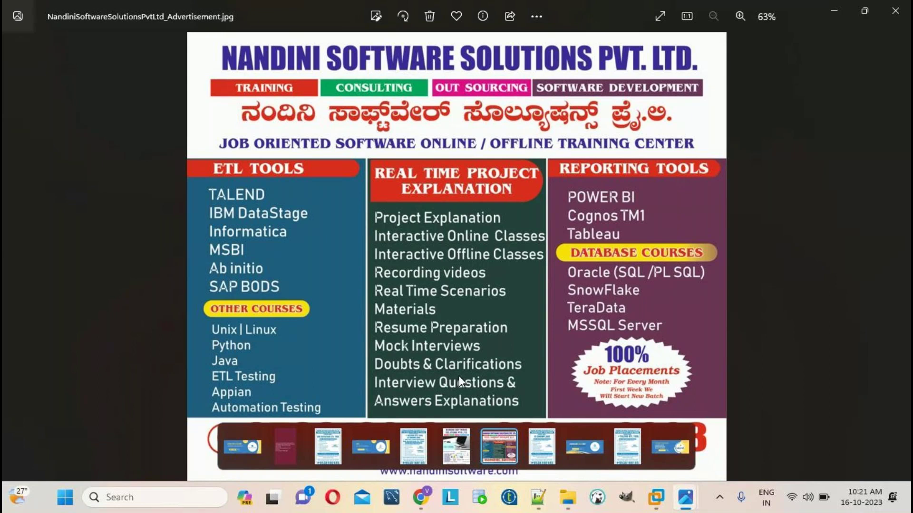
# In the new 24 note, write 'IBM DATASTAGE ETL TOOL' and '35 WORKING DAYS' on separate lines
pyautogui.click(499, 459)
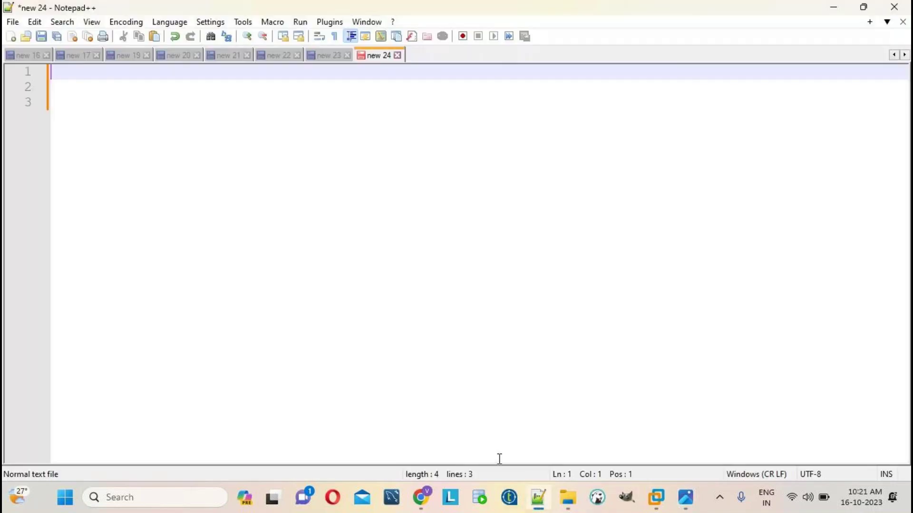
pyautogui.write('IBM DATA')
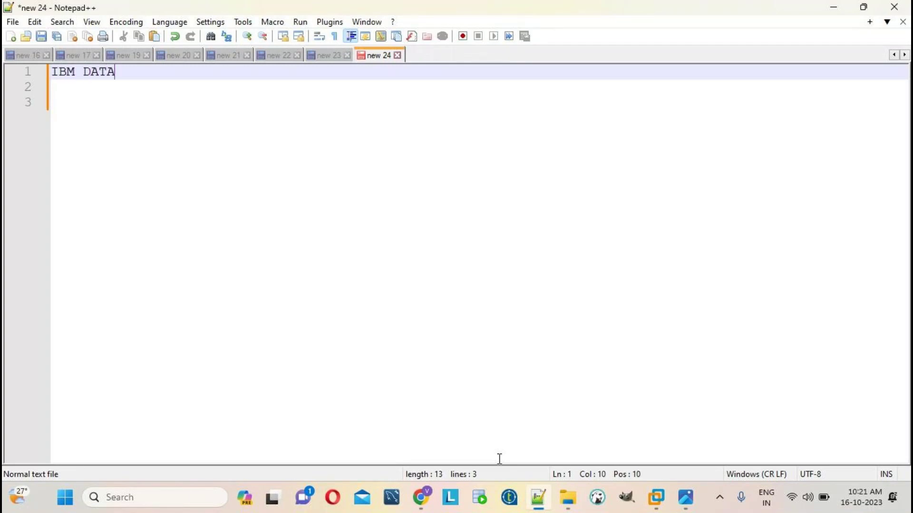
pyautogui.write('STAGE ETL TOOL')
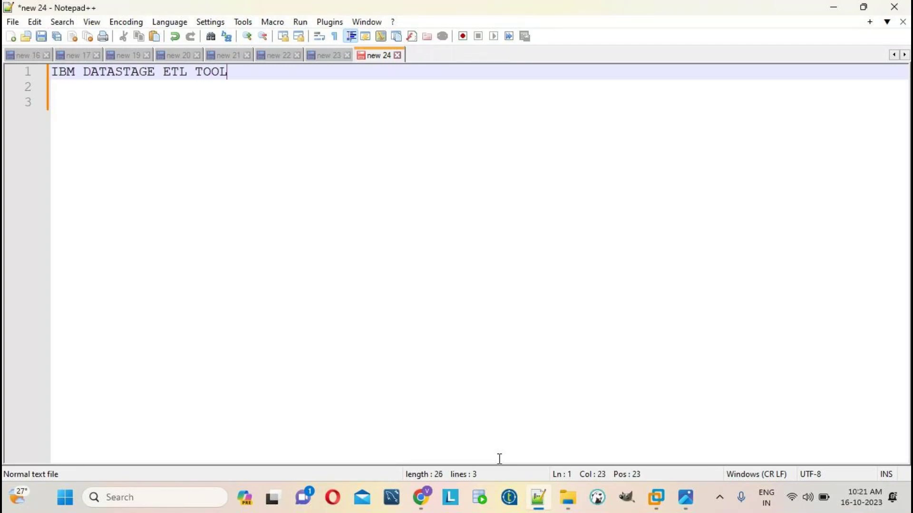
pyautogui.press('Return')
pyautogui.press('Return')
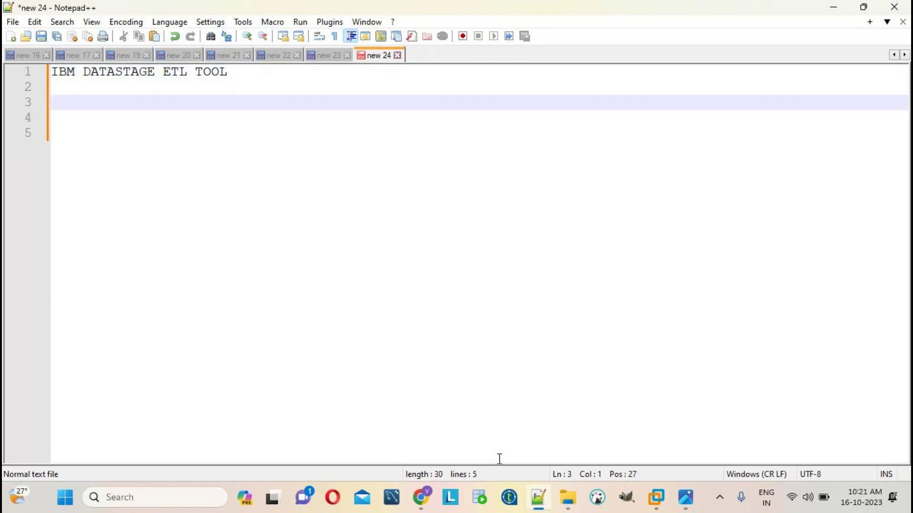
pyautogui.write('35 WORKIN')
pyautogui.write('DAYS')
pyautogui.press('Return')
pyautogui.press('Return')
# Add 'FROM TOMORROW ONWORDS' and a contact phone number on the following lines
pyautogui.write('FROM ')
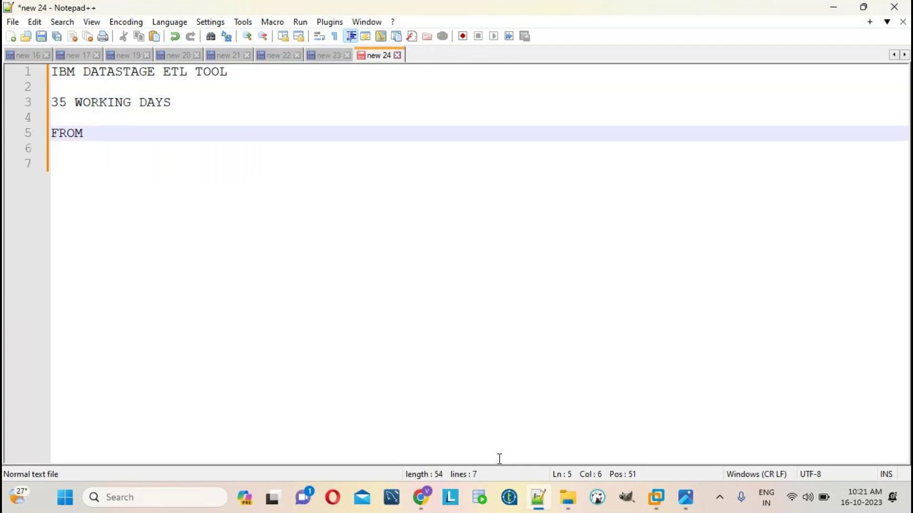
pyautogui.write('TOMRR')
pyautogui.press('BackSpace')
pyautogui.press('BackSpace')
pyautogui.write('O')
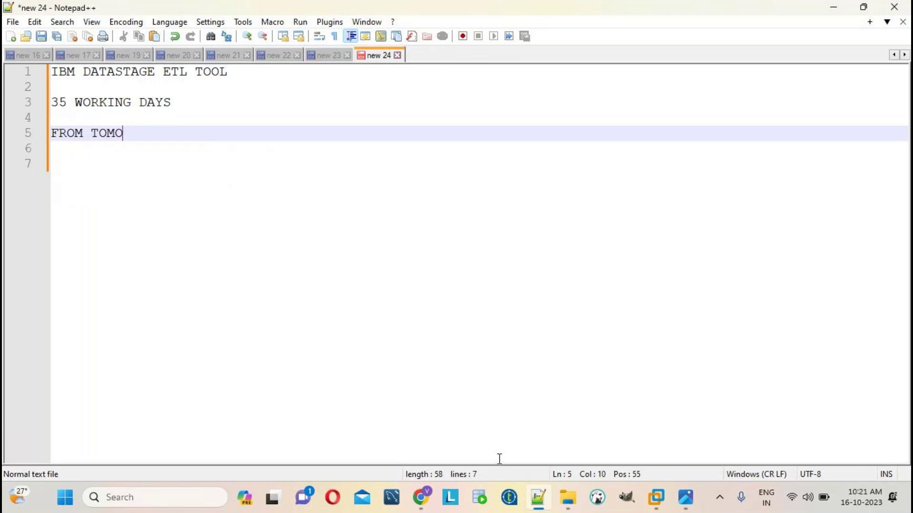
pyautogui.write('RROW ONWR')
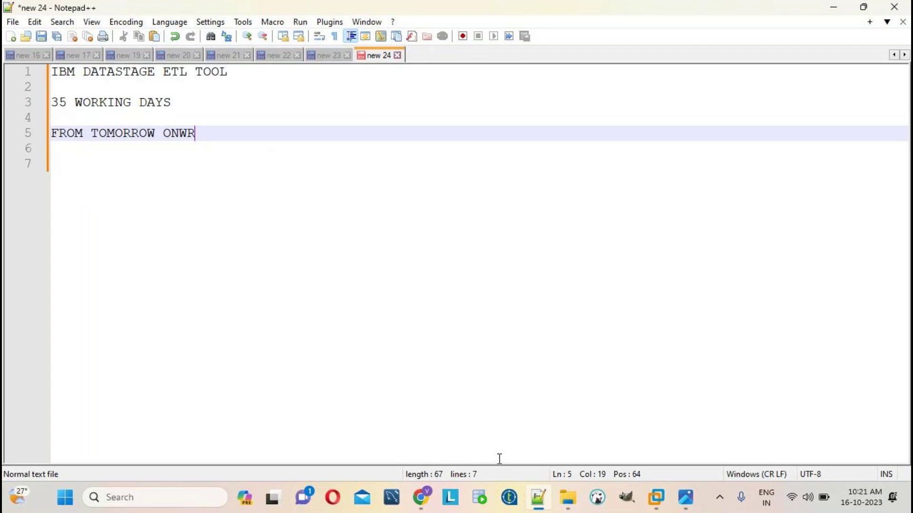
pyautogui.press('BackSpace')
pyautogui.write('ORDS')
pyautogui.press('Return')
pyautogui.press('Return')
pyautogui.press('Return')
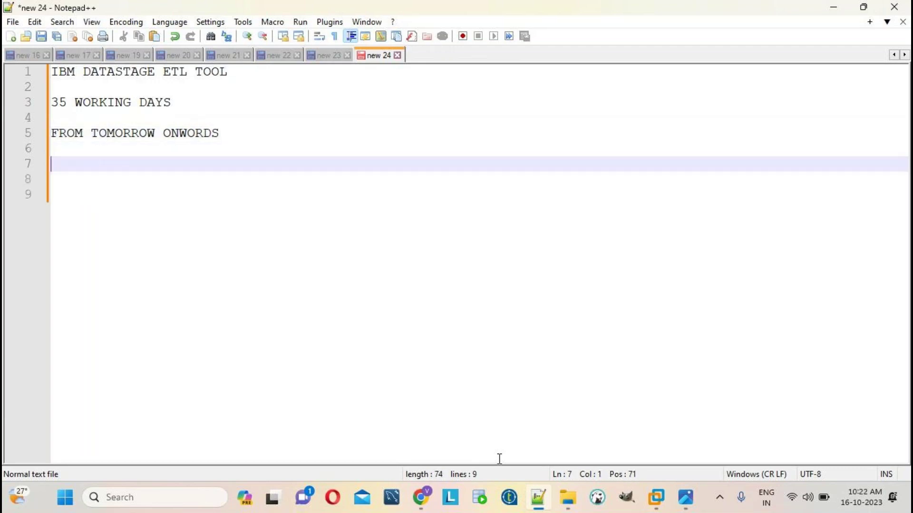
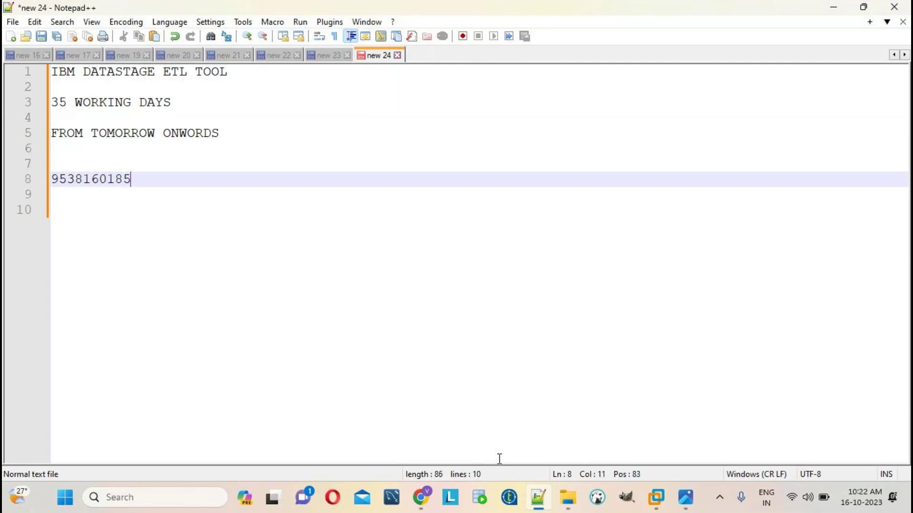
pyautogui.press('Return')
pyautogui.press('Return')
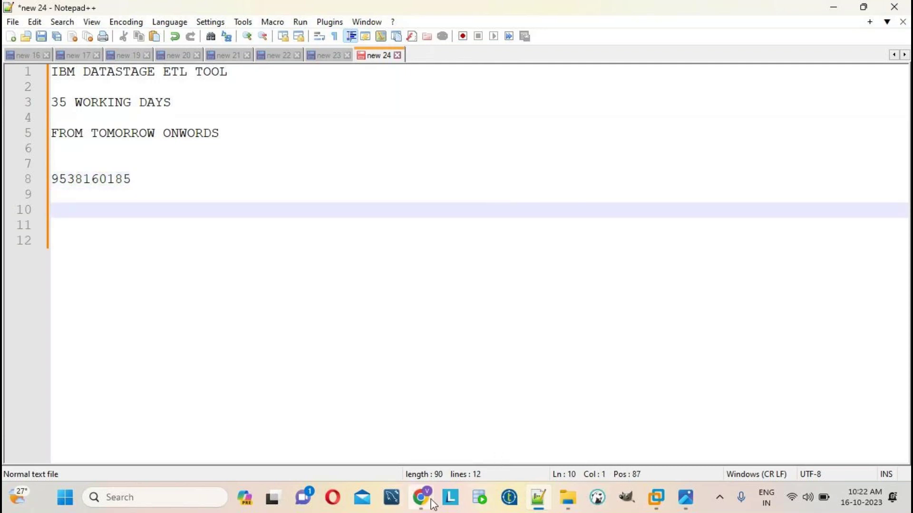
pyautogui.moveTo(433, 505)
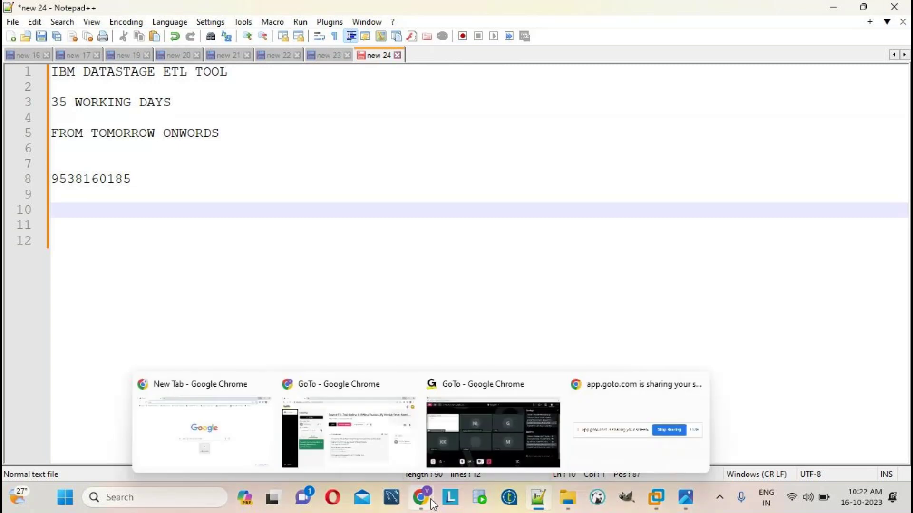